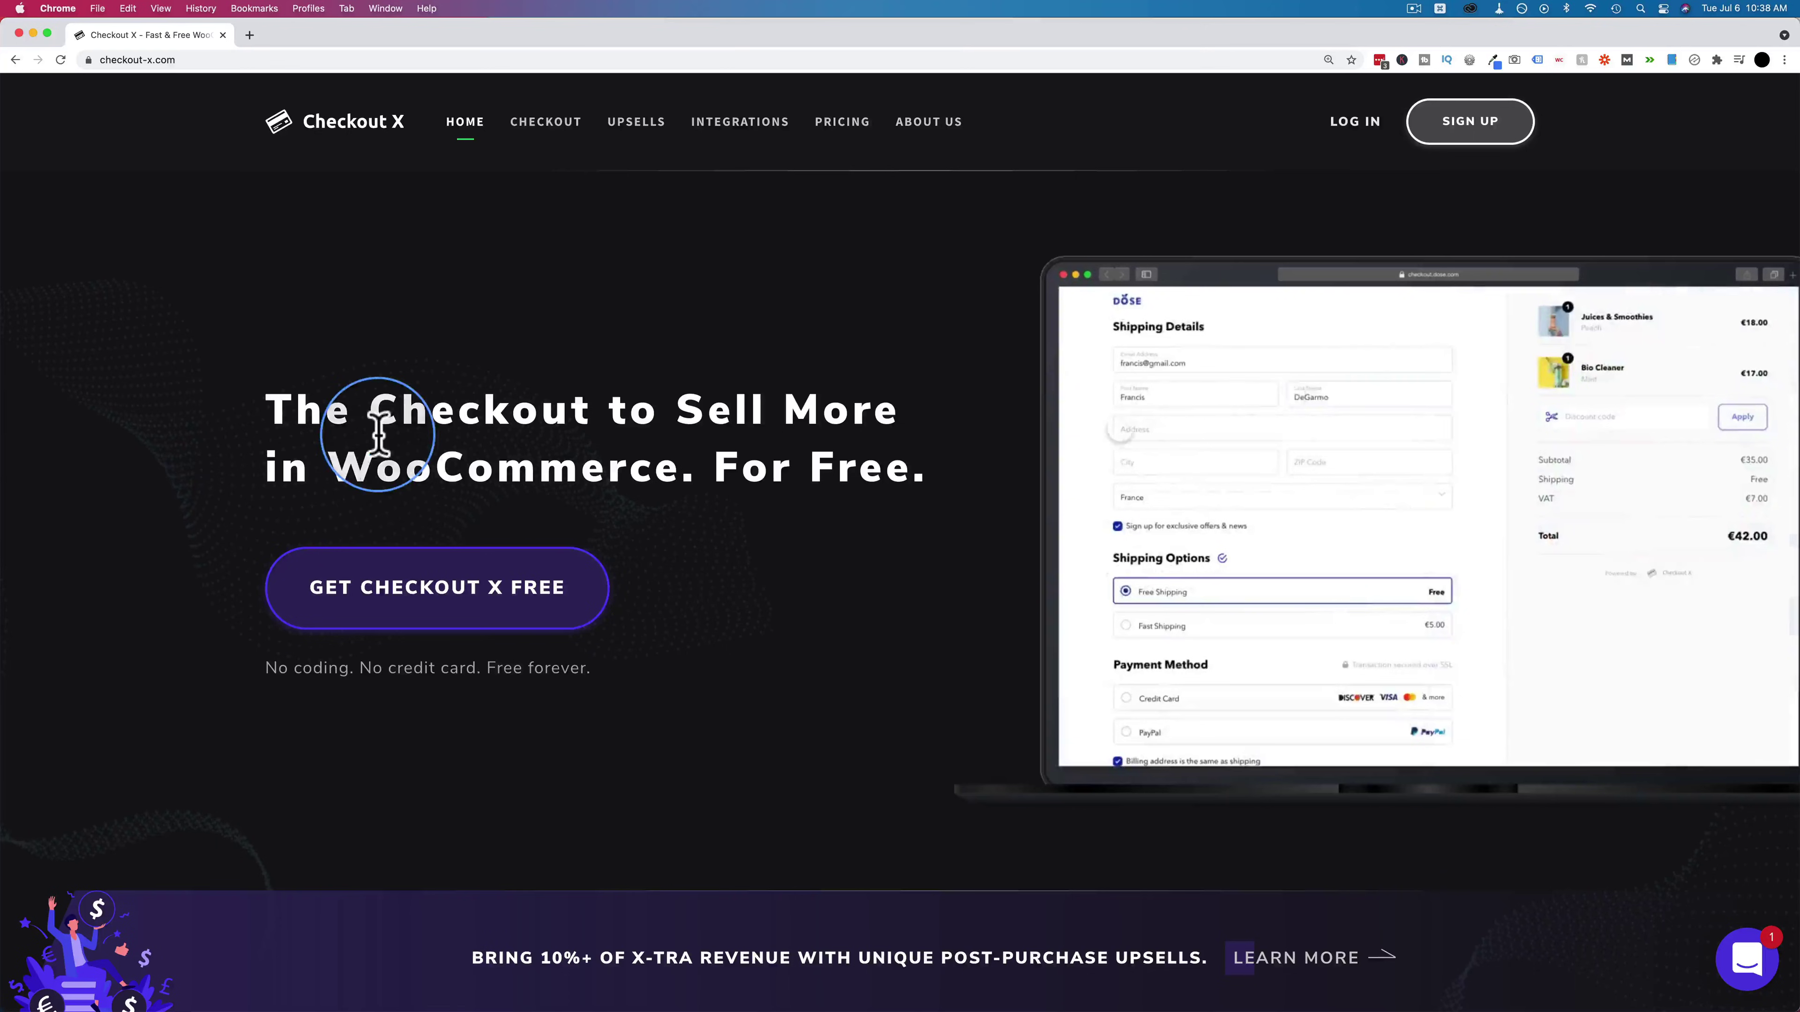
left_click(854, 133)
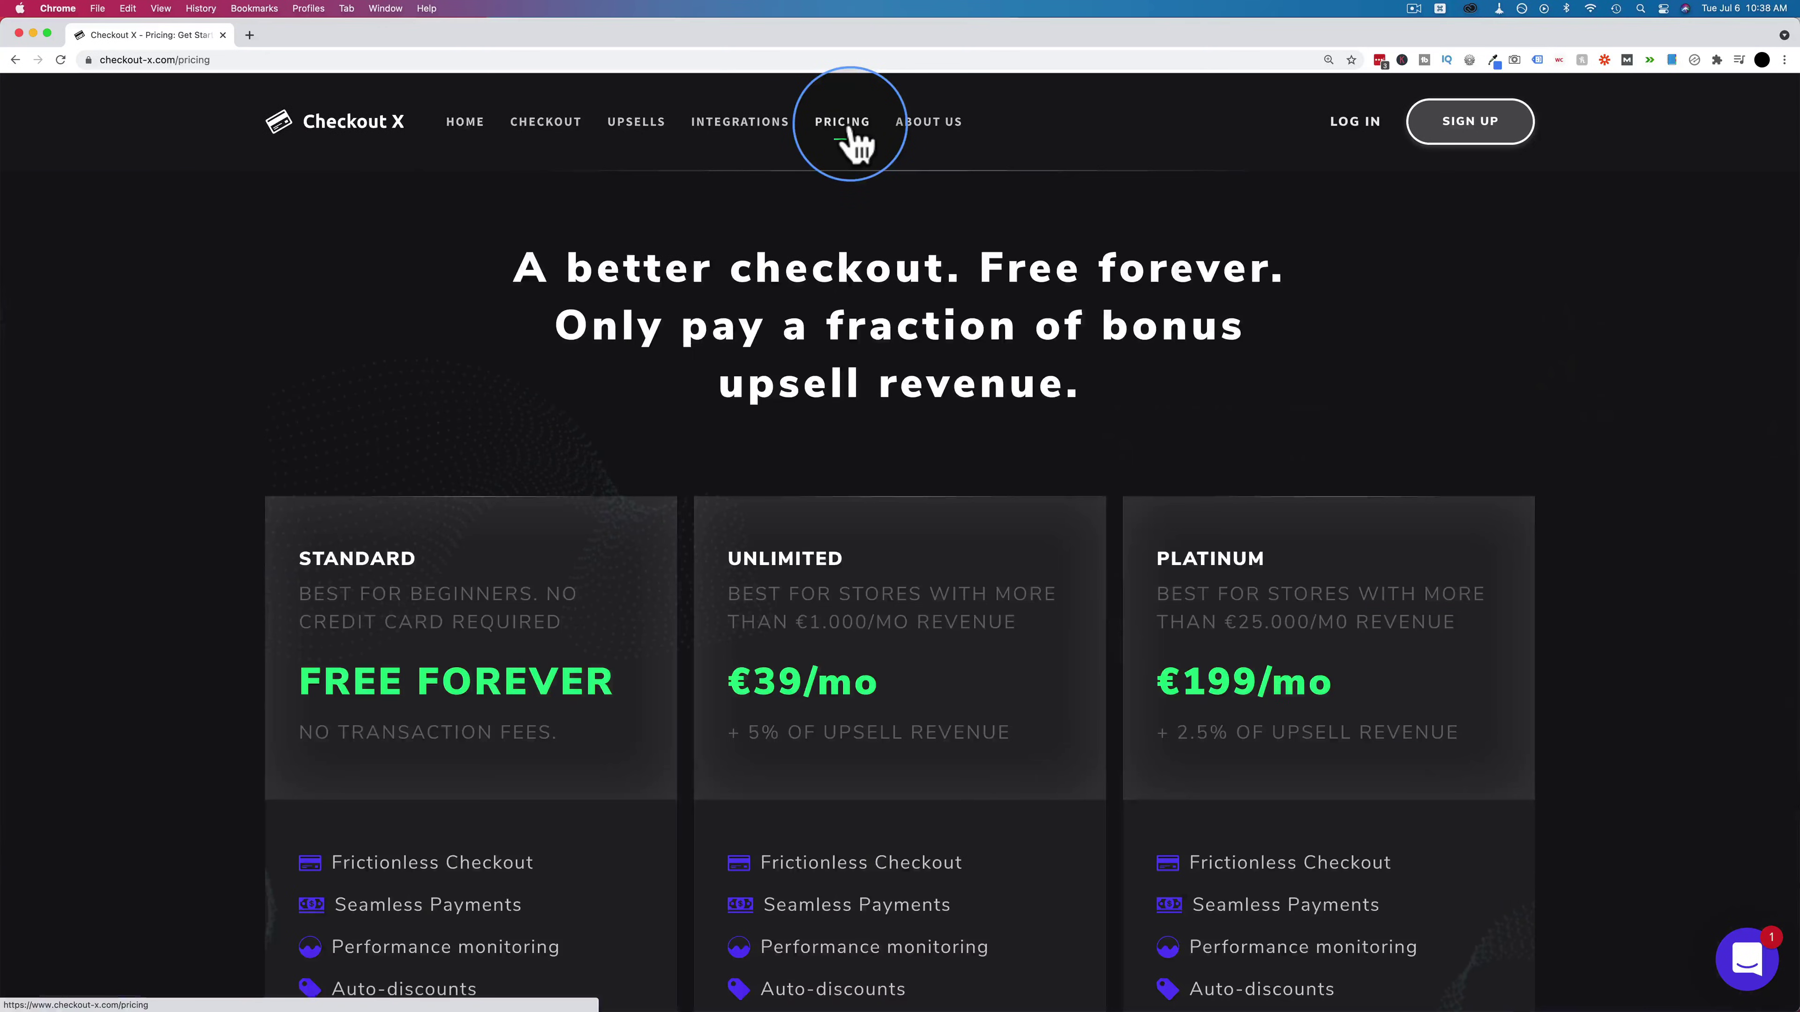
scroll(254, 340, "down", 2)
scroll(255, 347, "down", 3)
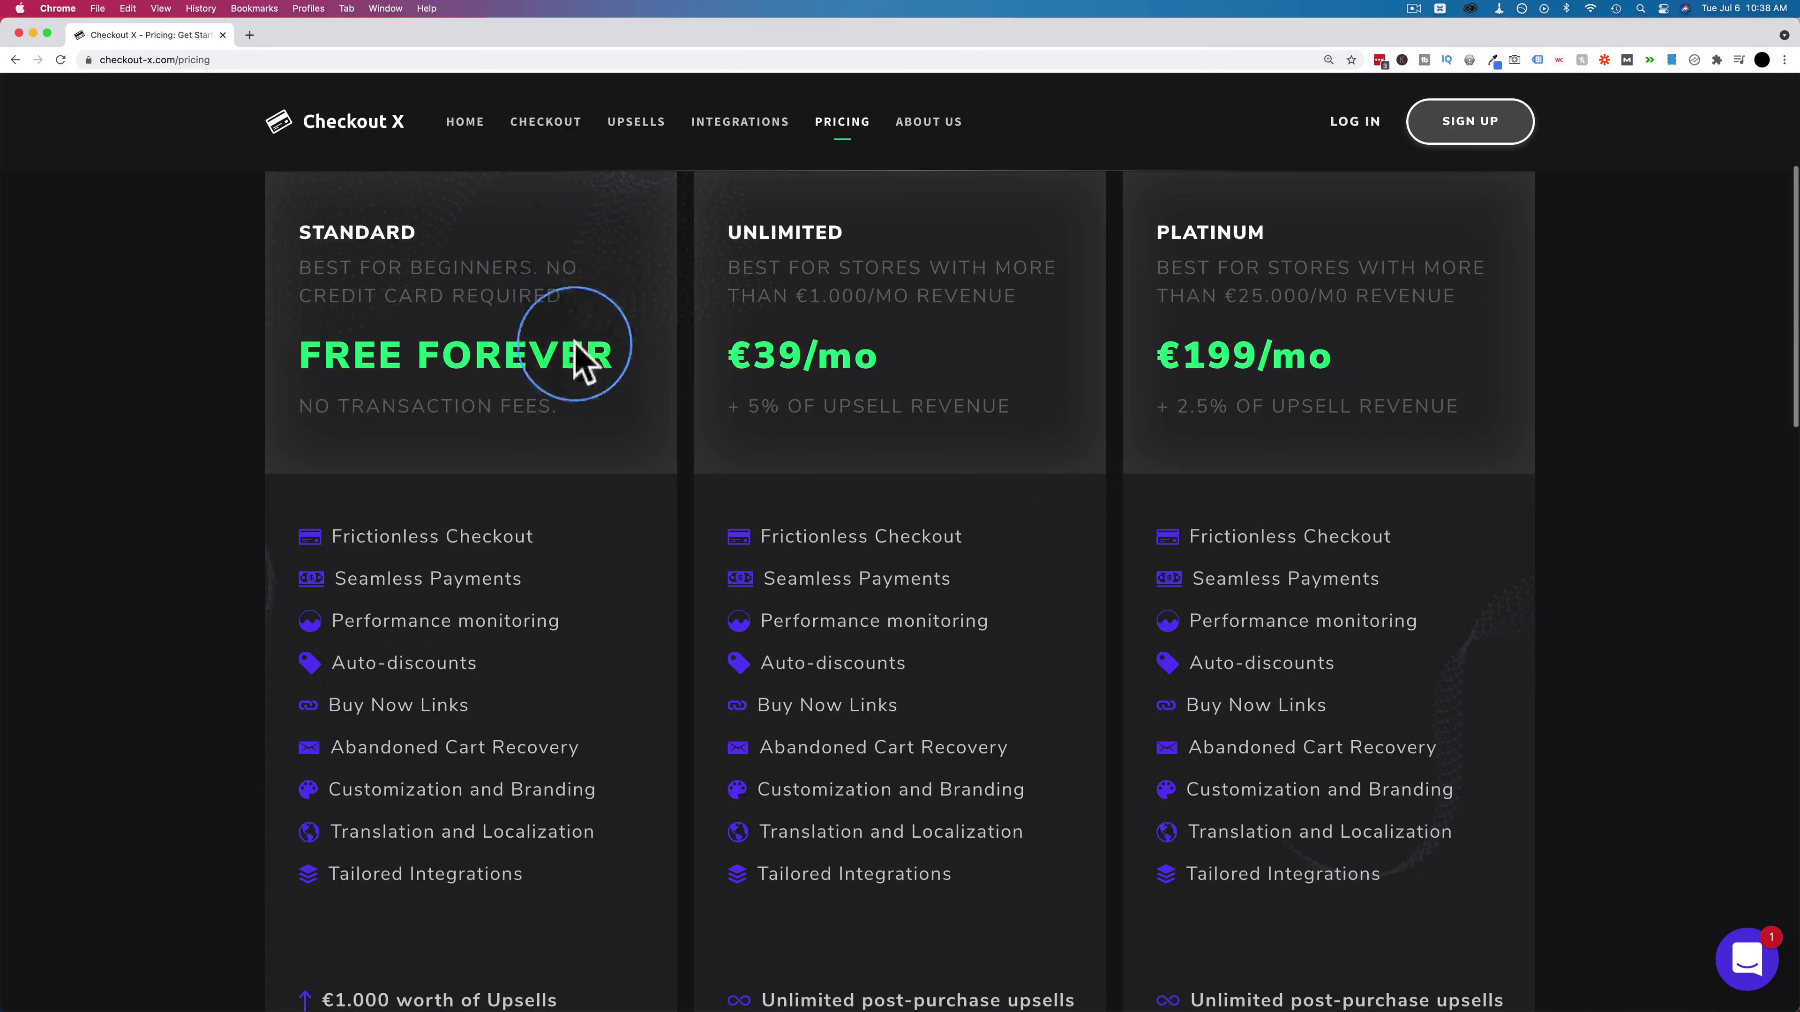
scroll(277, 521, "down", 2)
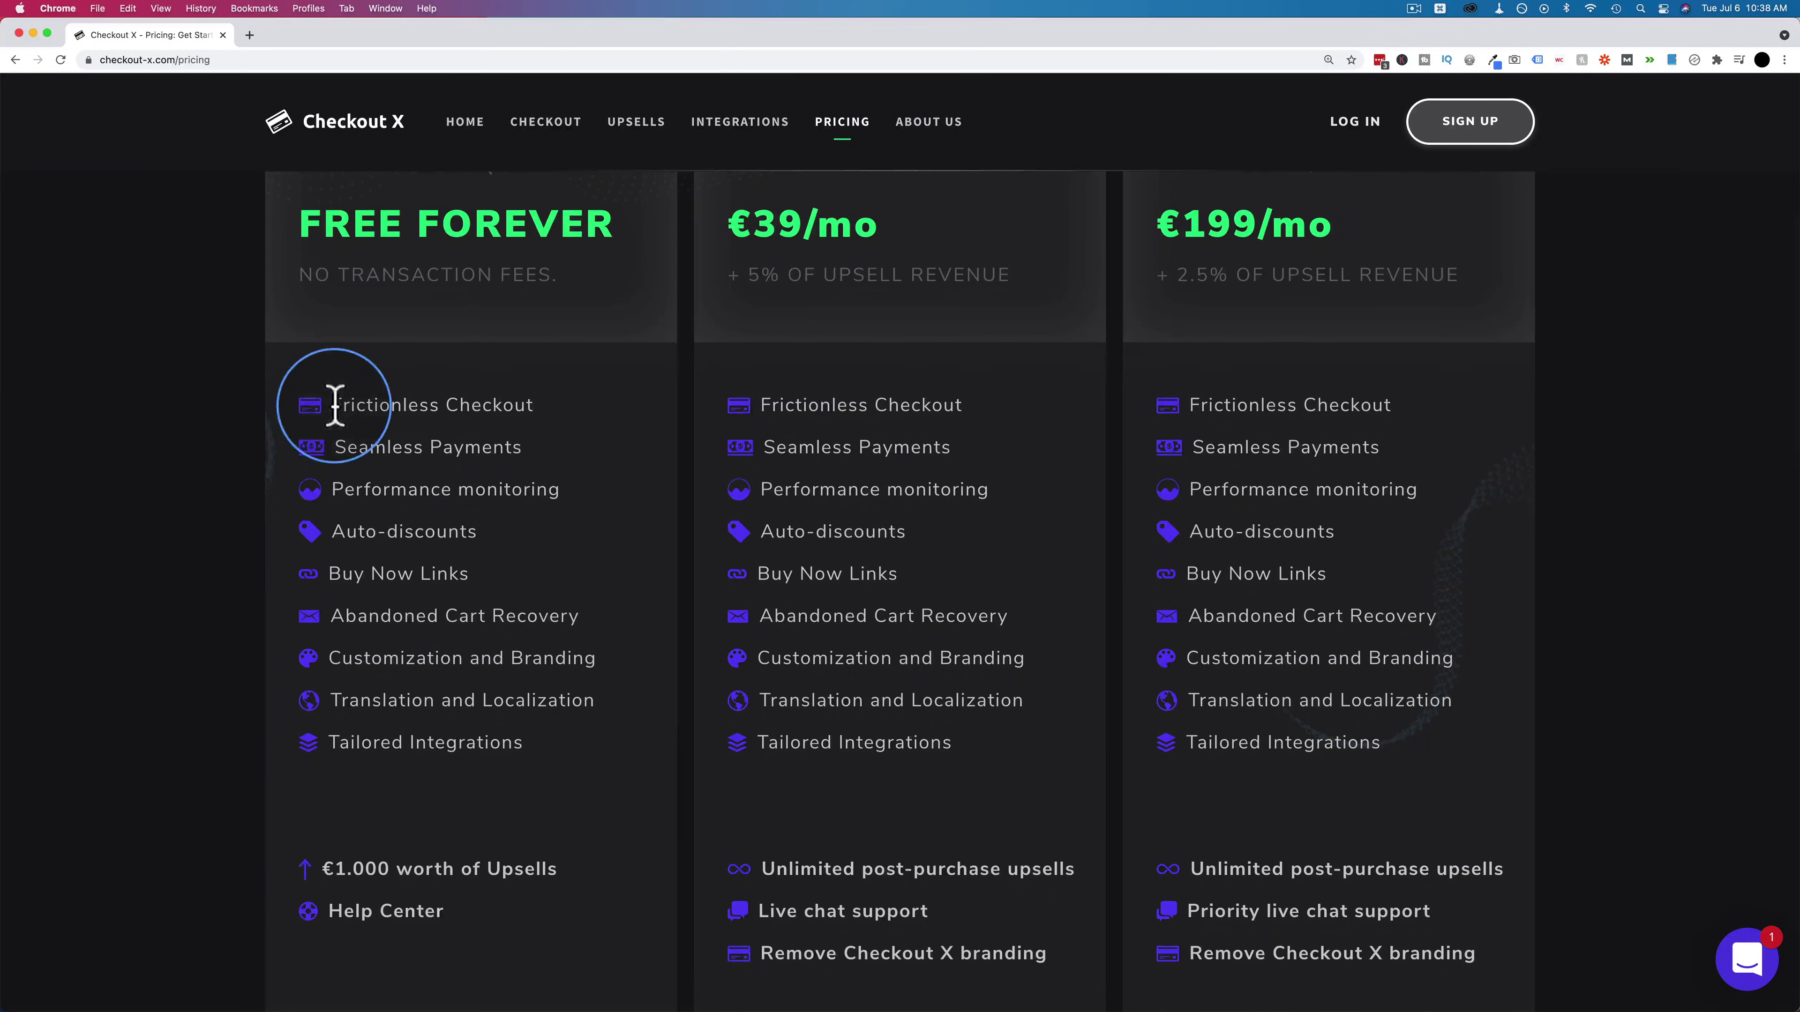
left_click_drag(329, 406, 535, 759)
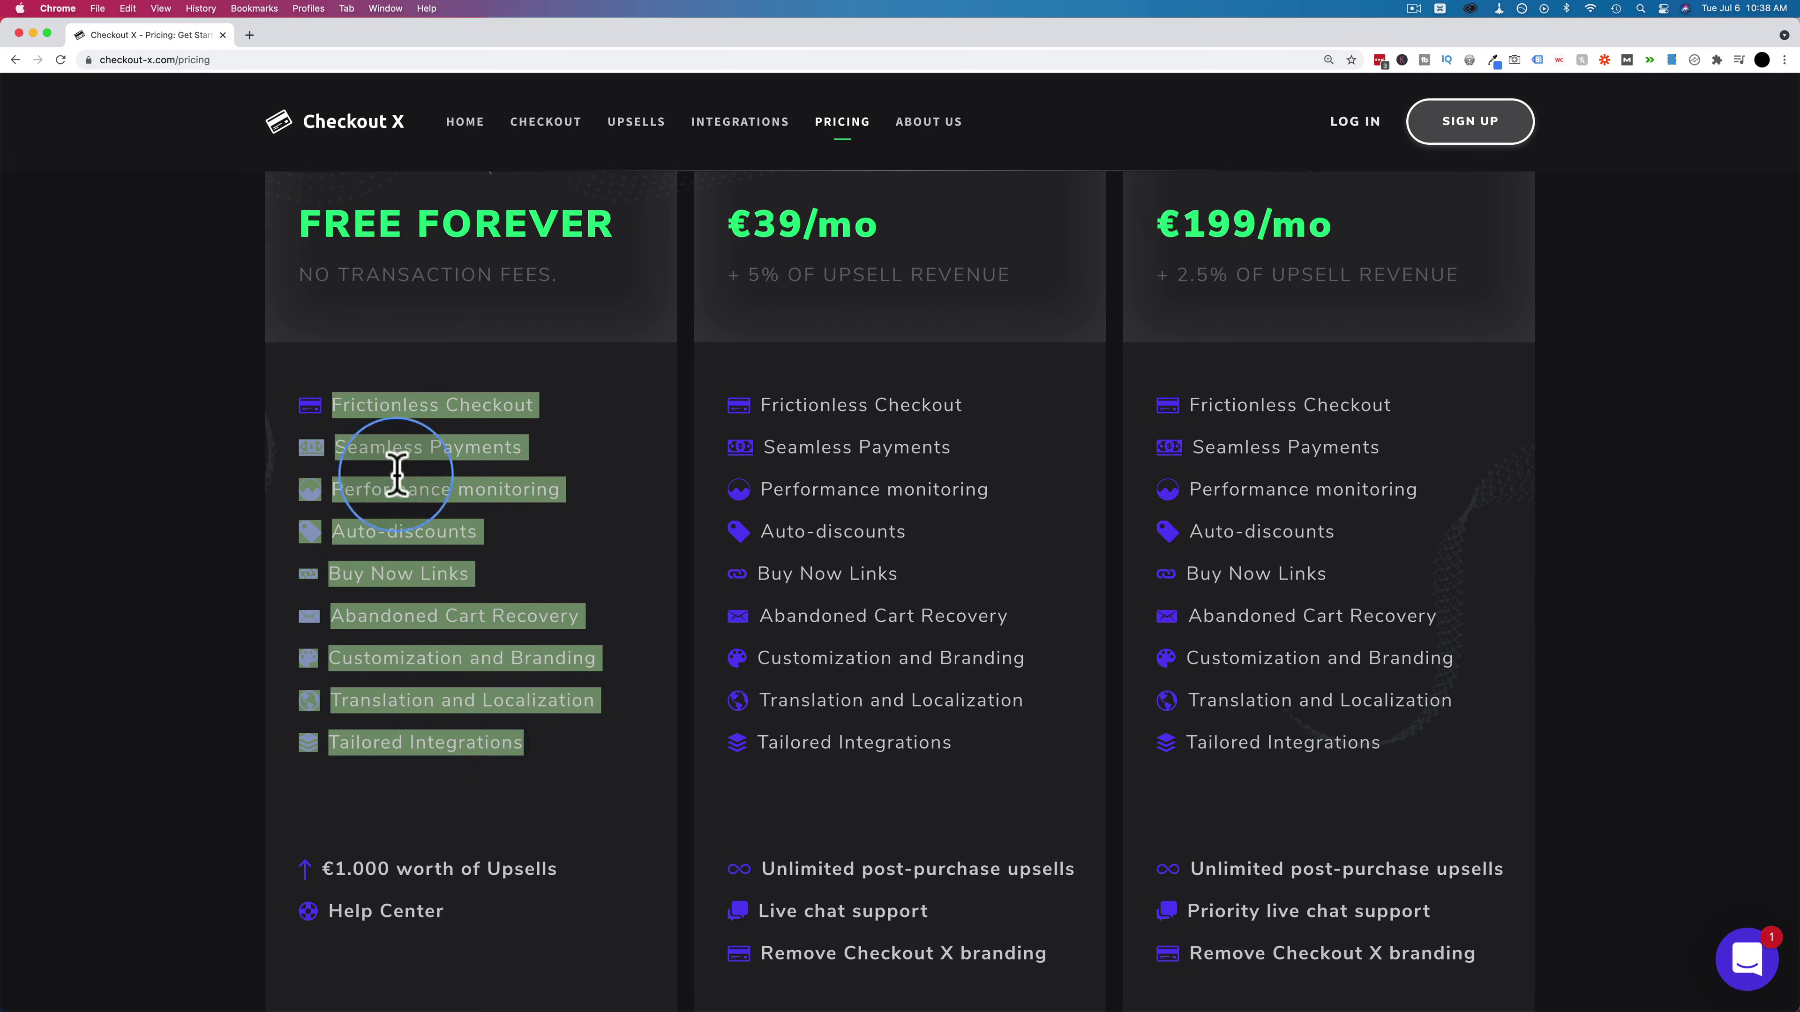
scroll(441, 645, "down", 1)
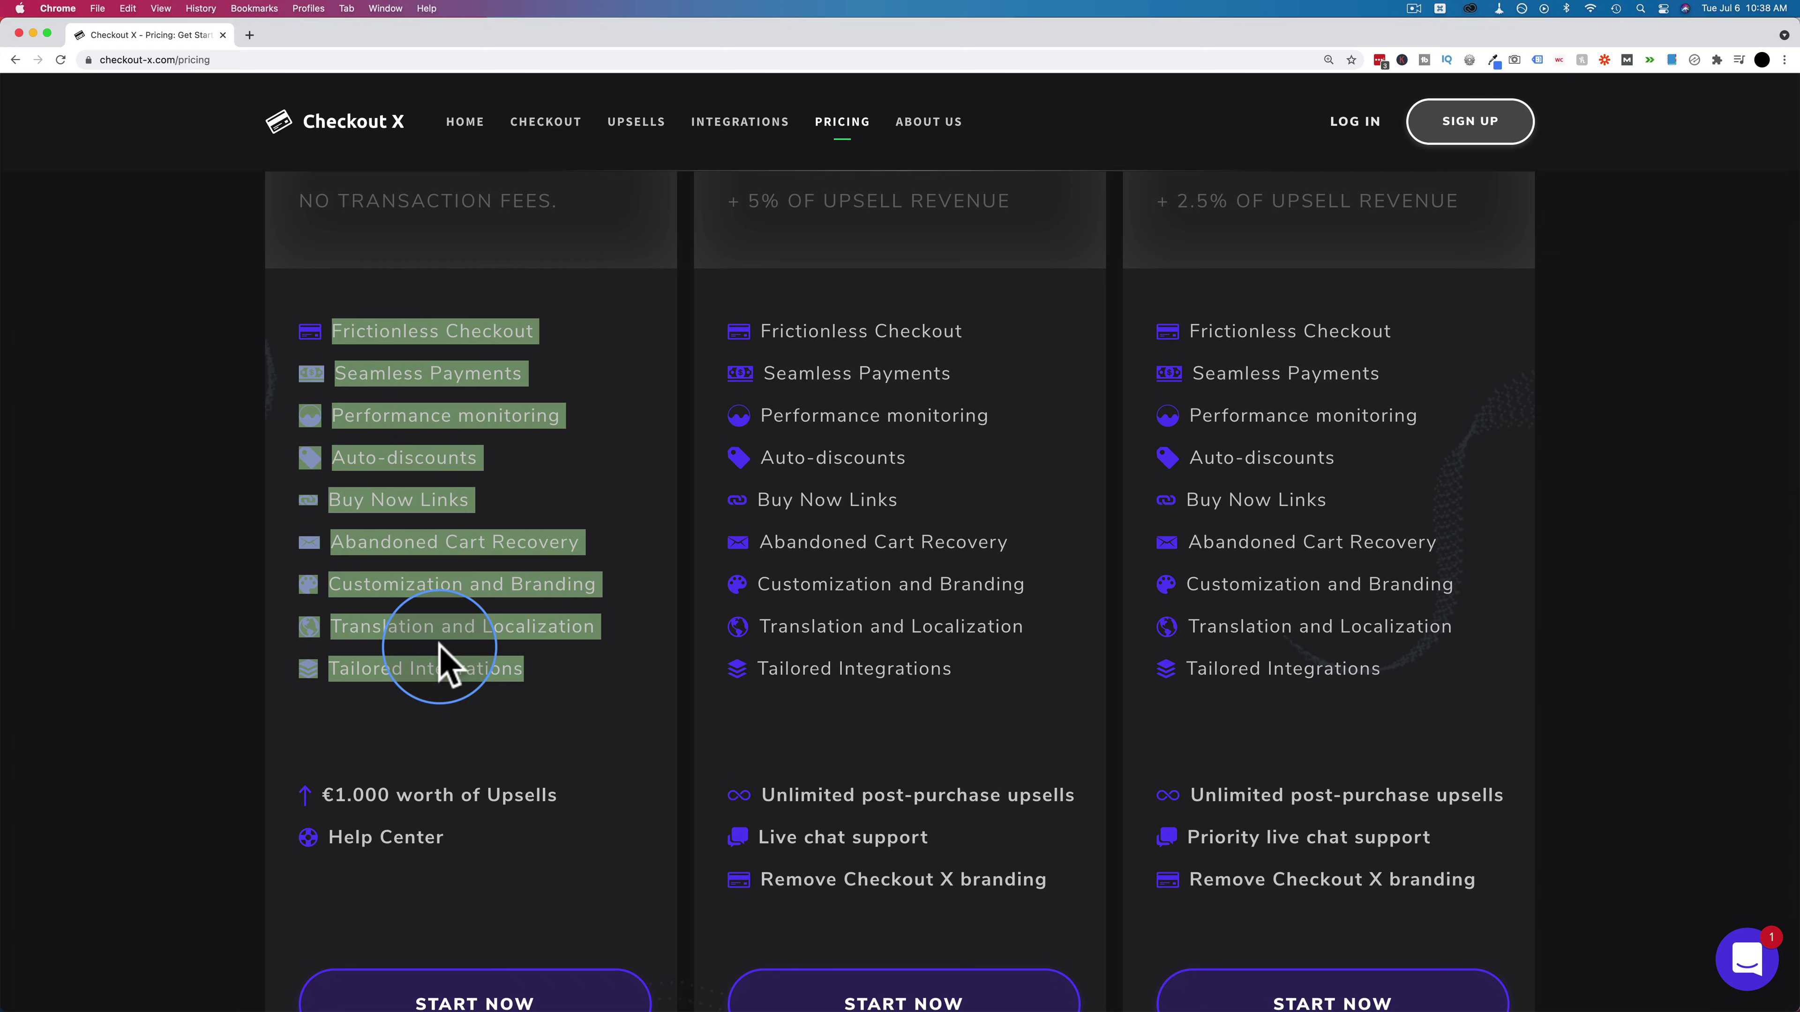
left_click_drag(392, 795, 325, 801)
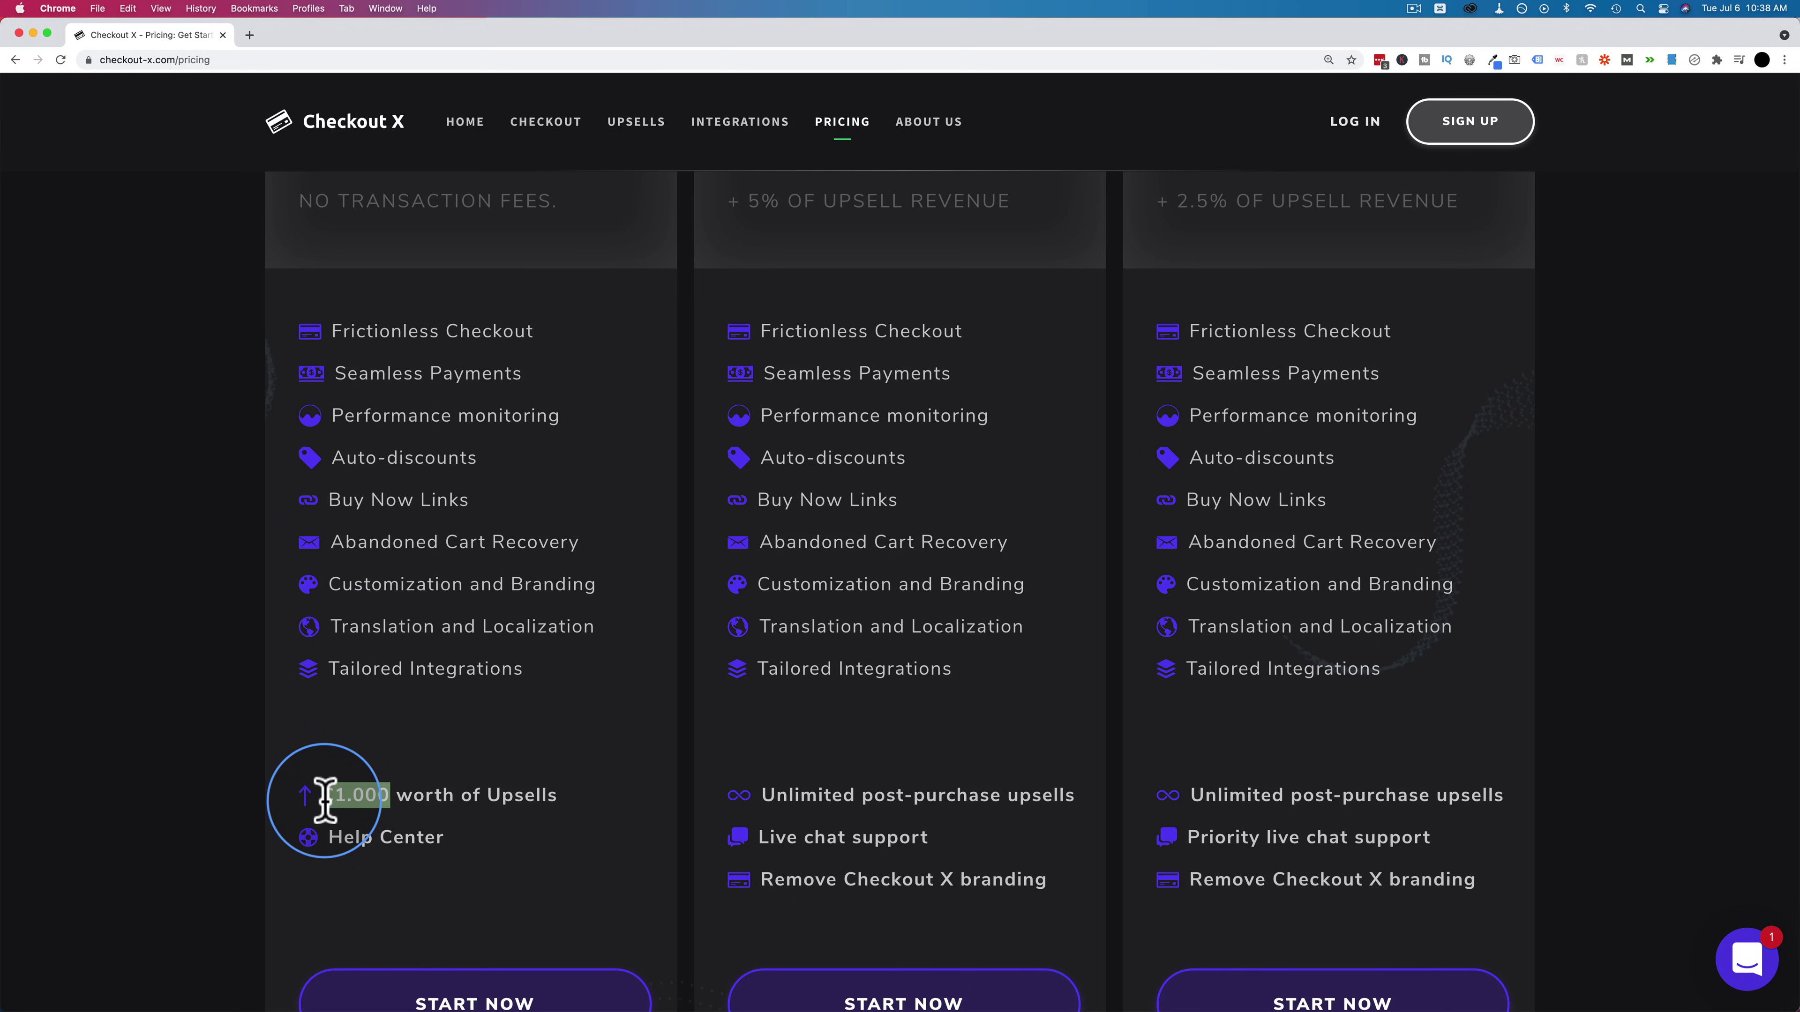
left_click(327, 802)
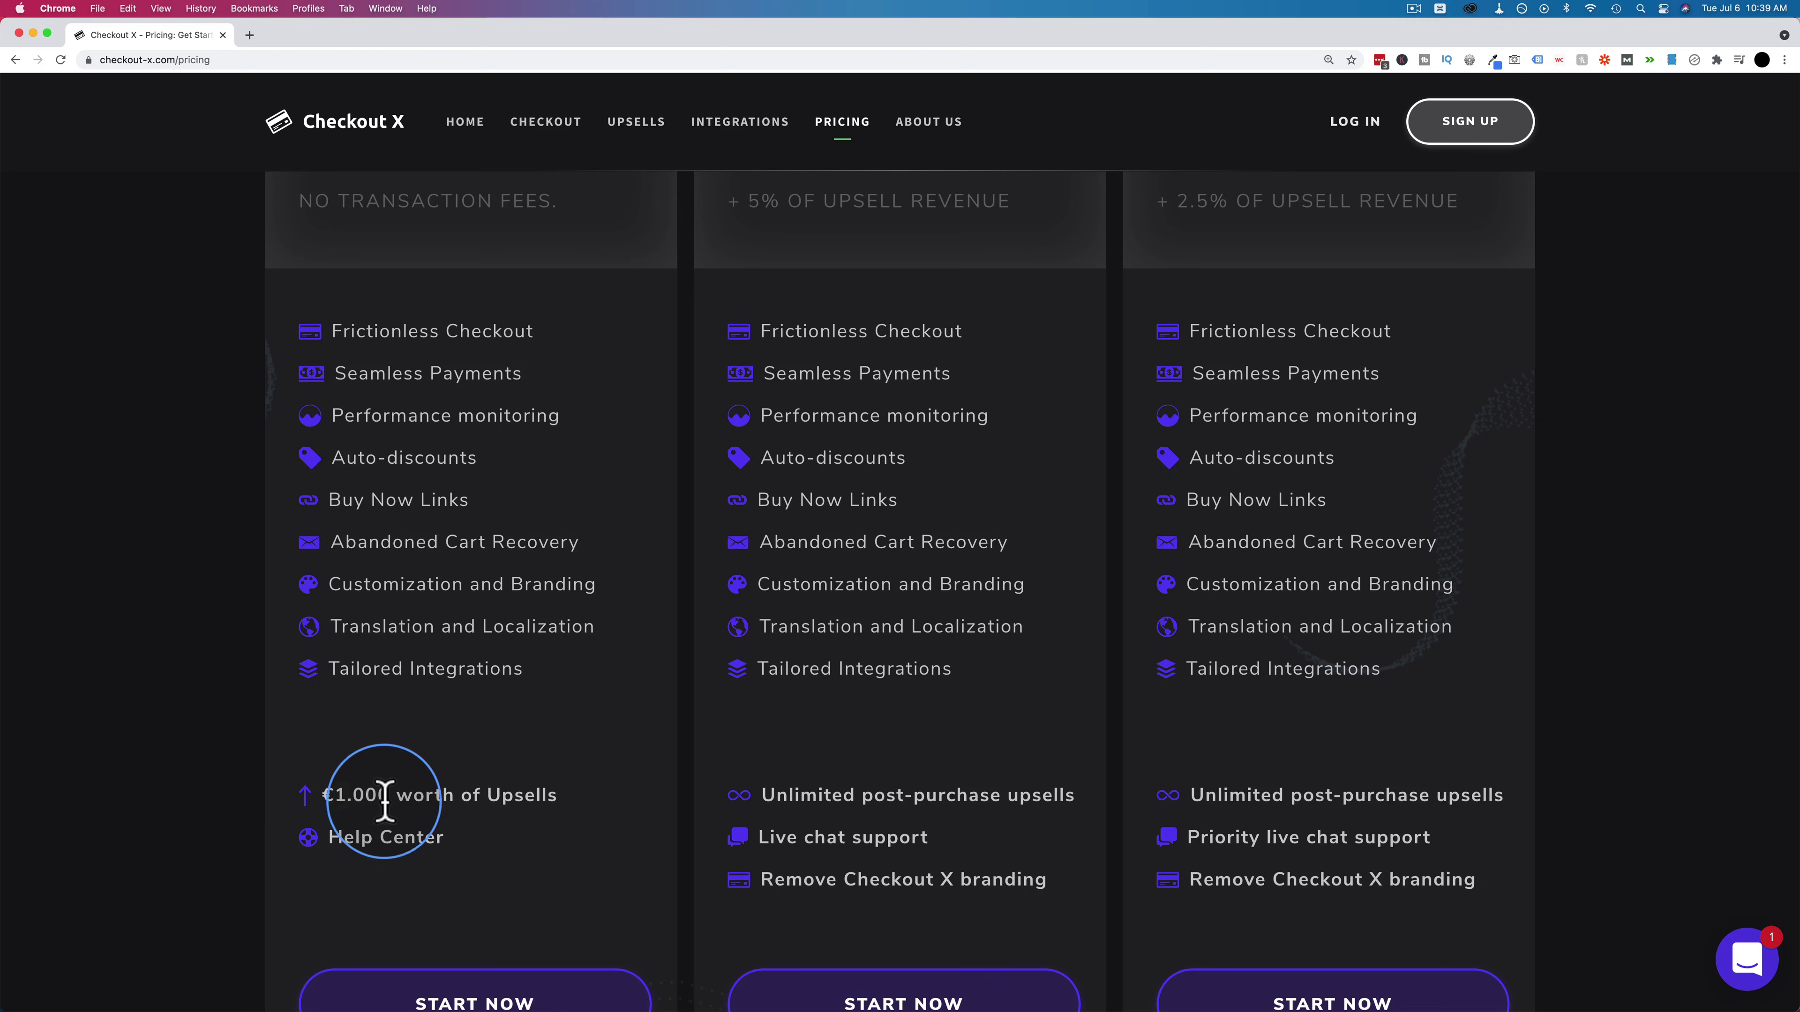
left_click_drag(384, 802, 326, 803)
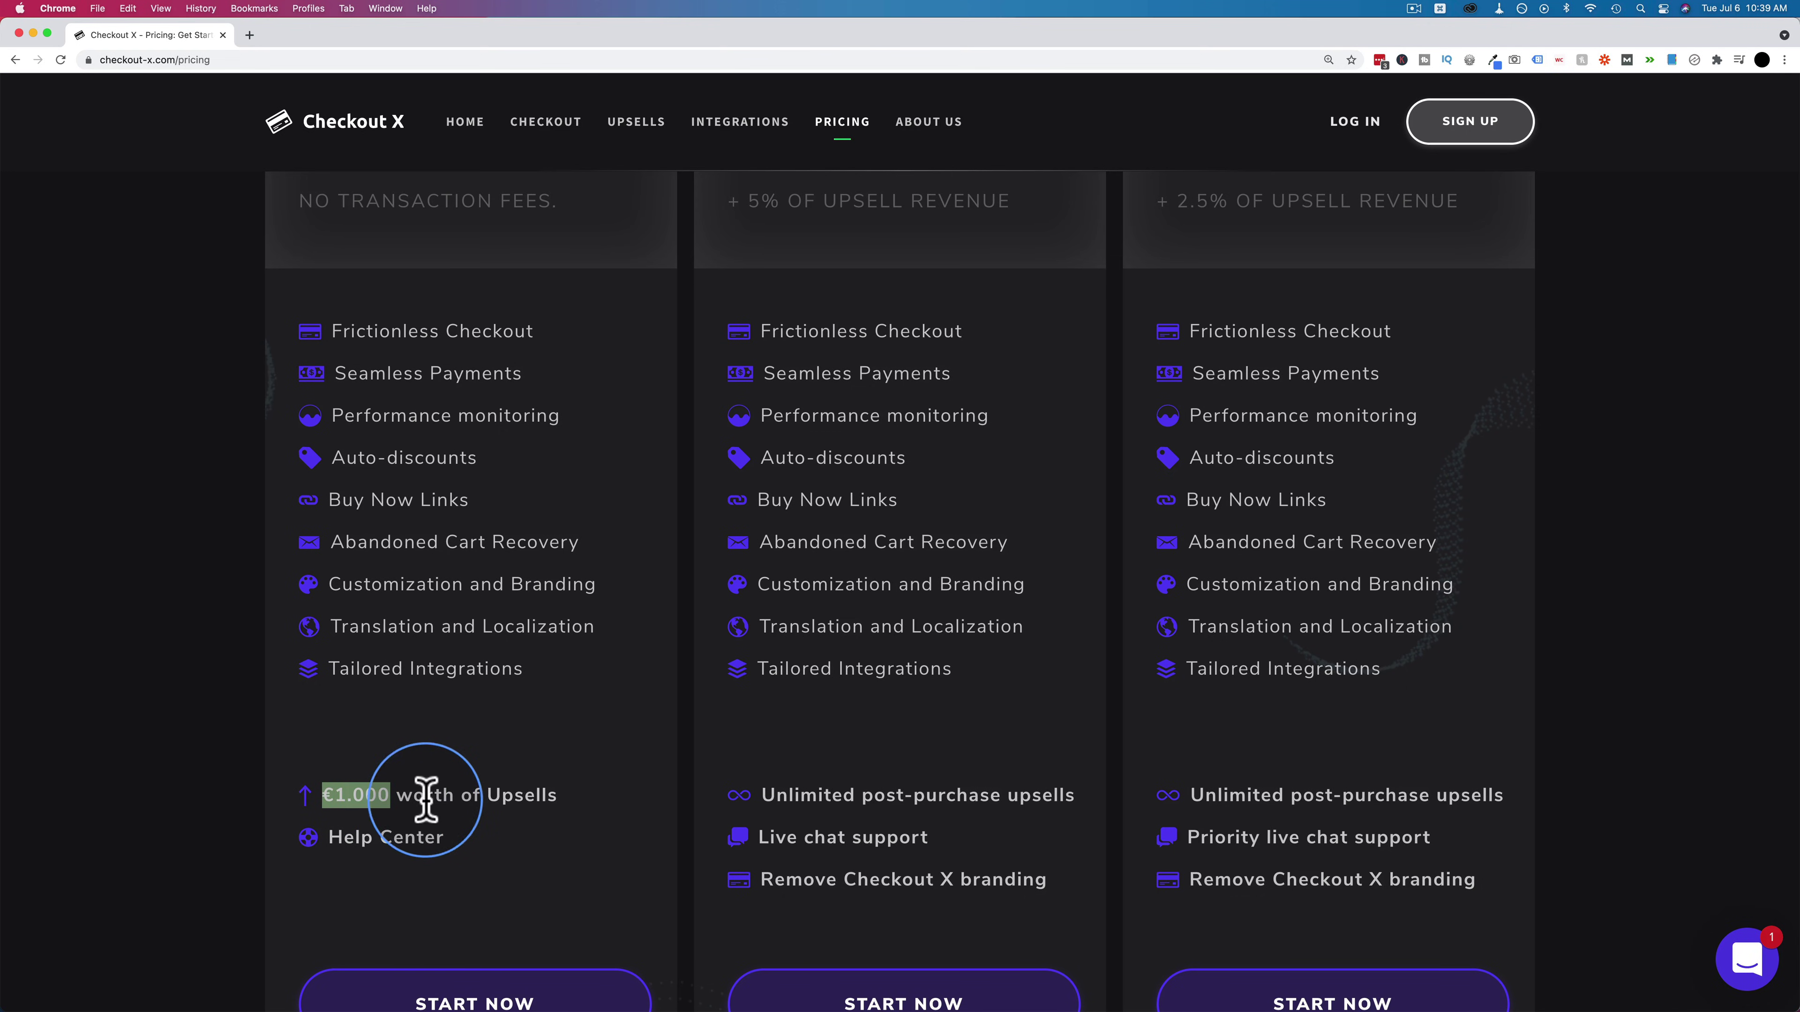
scroll(511, 766, "up", 2)
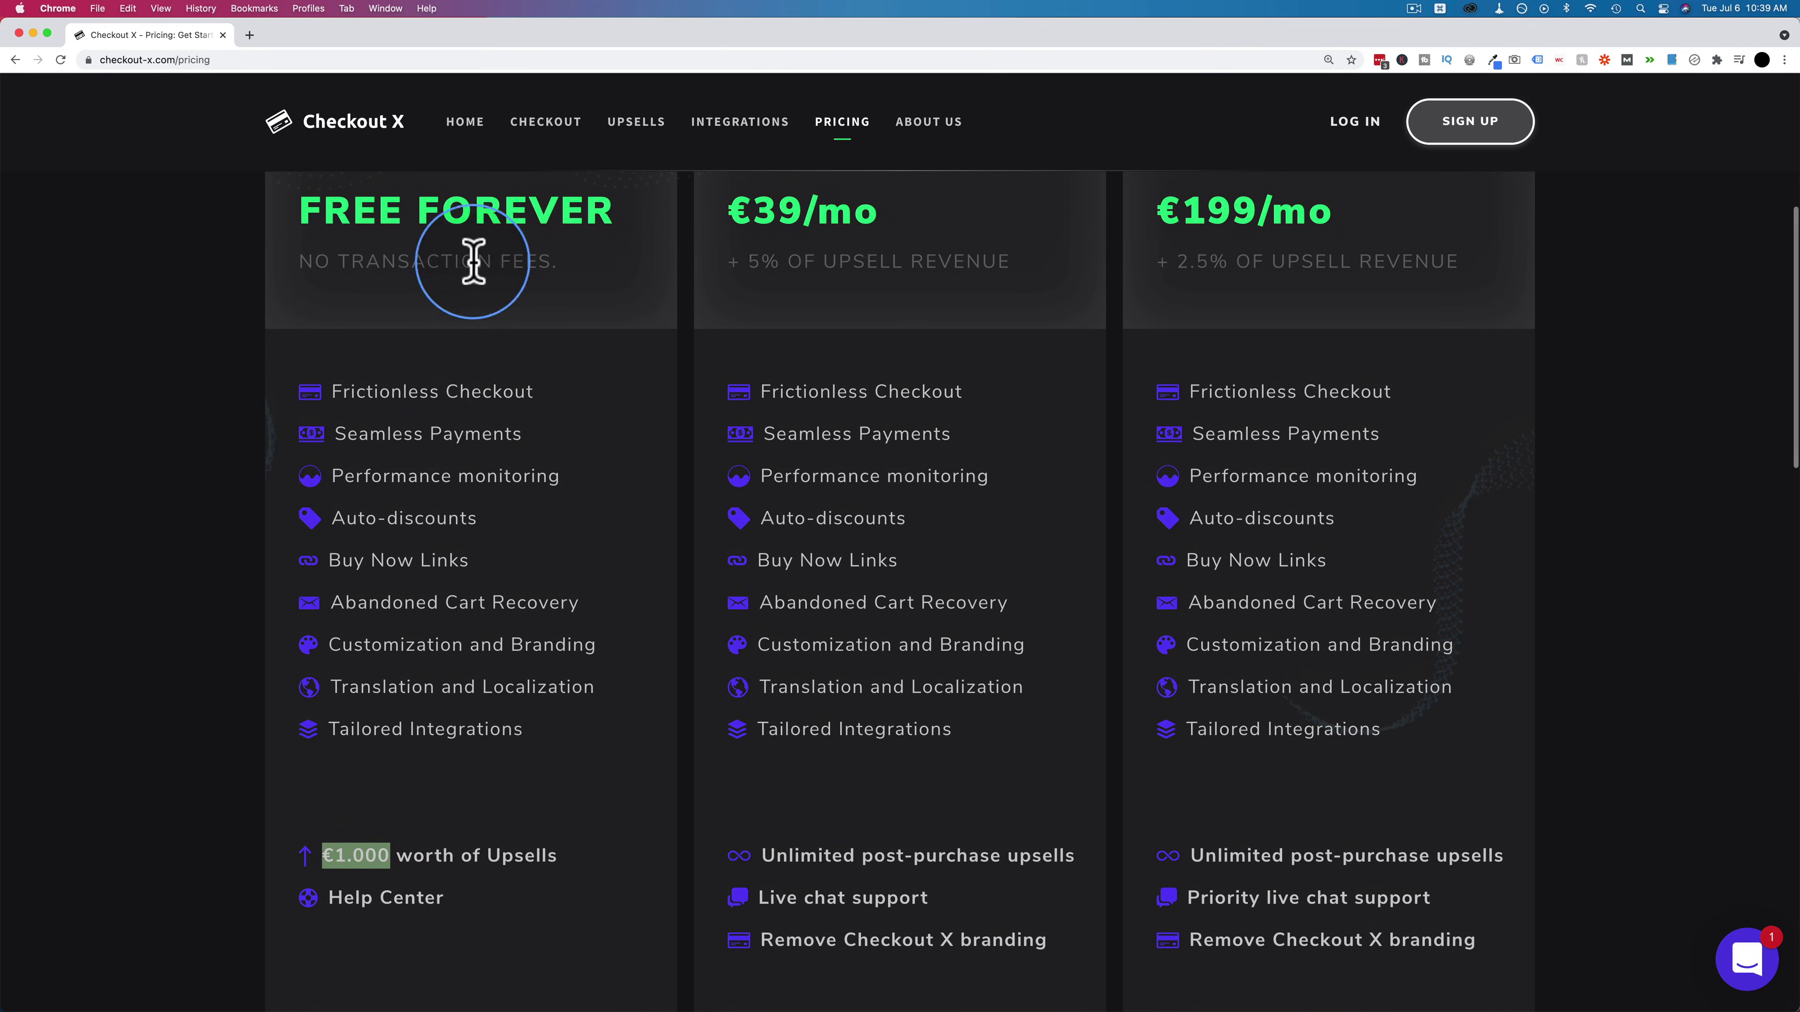
scroll(495, 723, "down", 2)
scroll(539, 745, "up", 2)
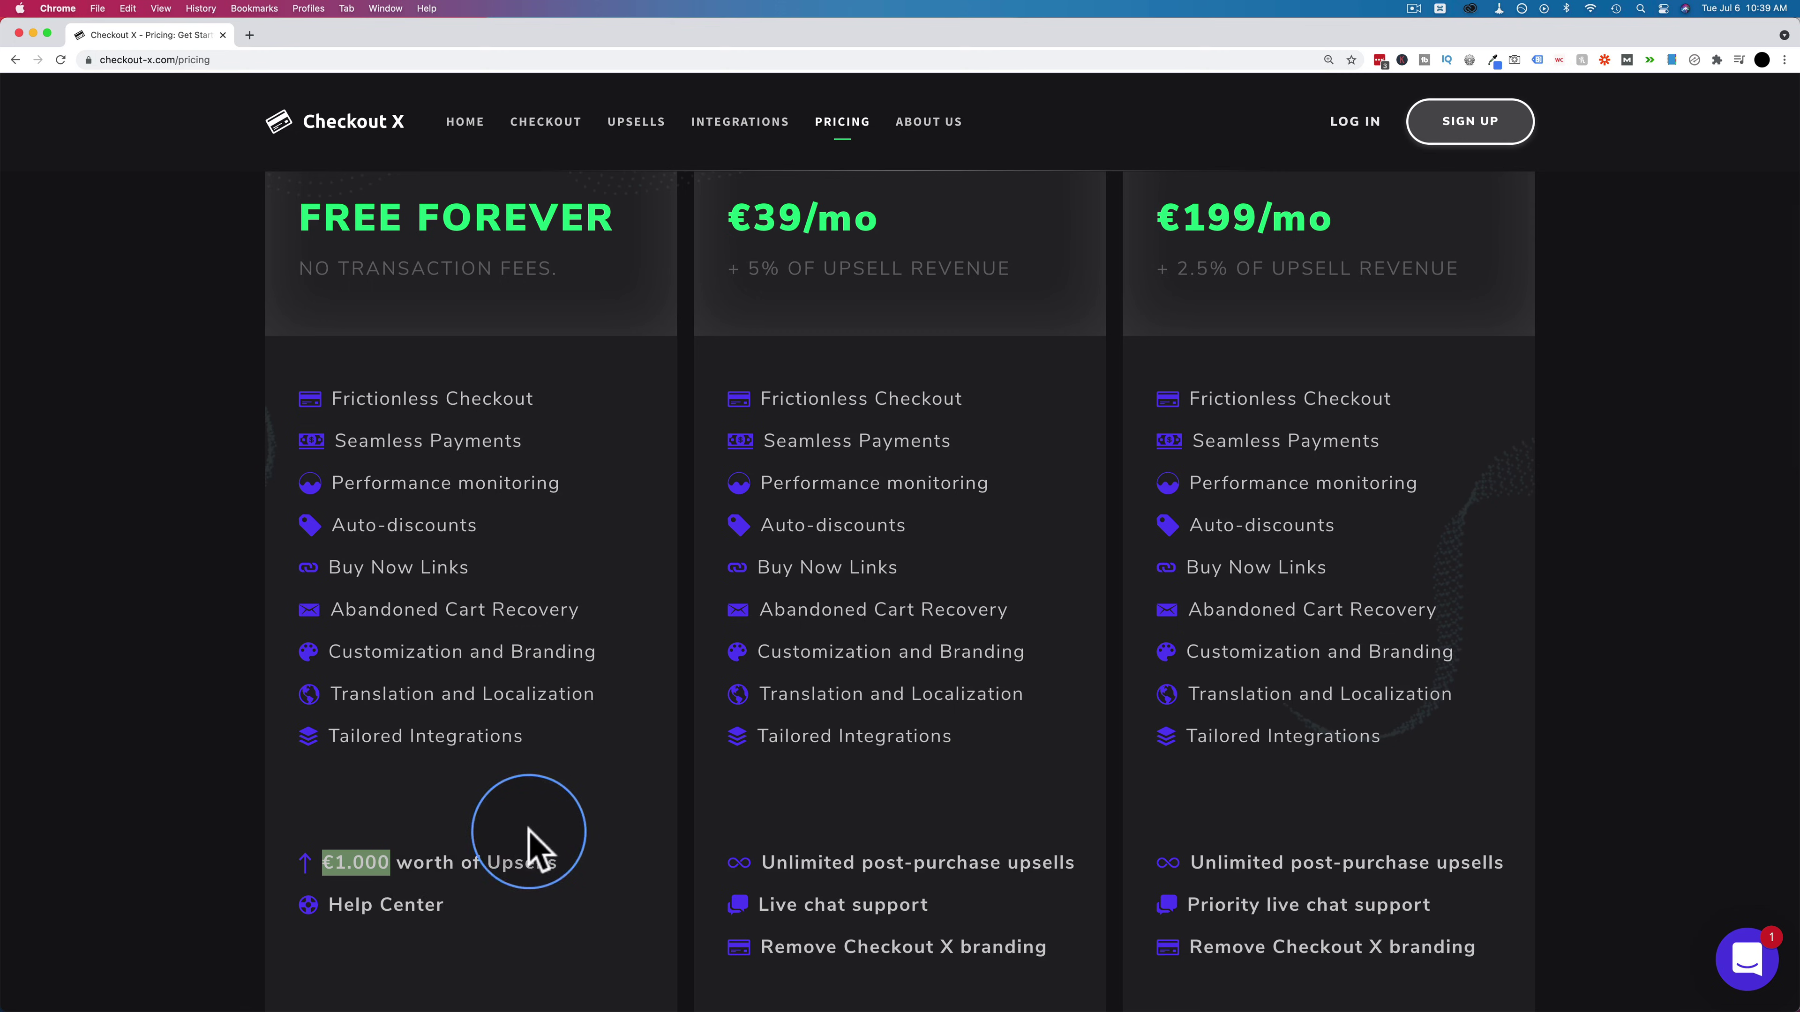
left_click_drag(560, 731, 333, 402)
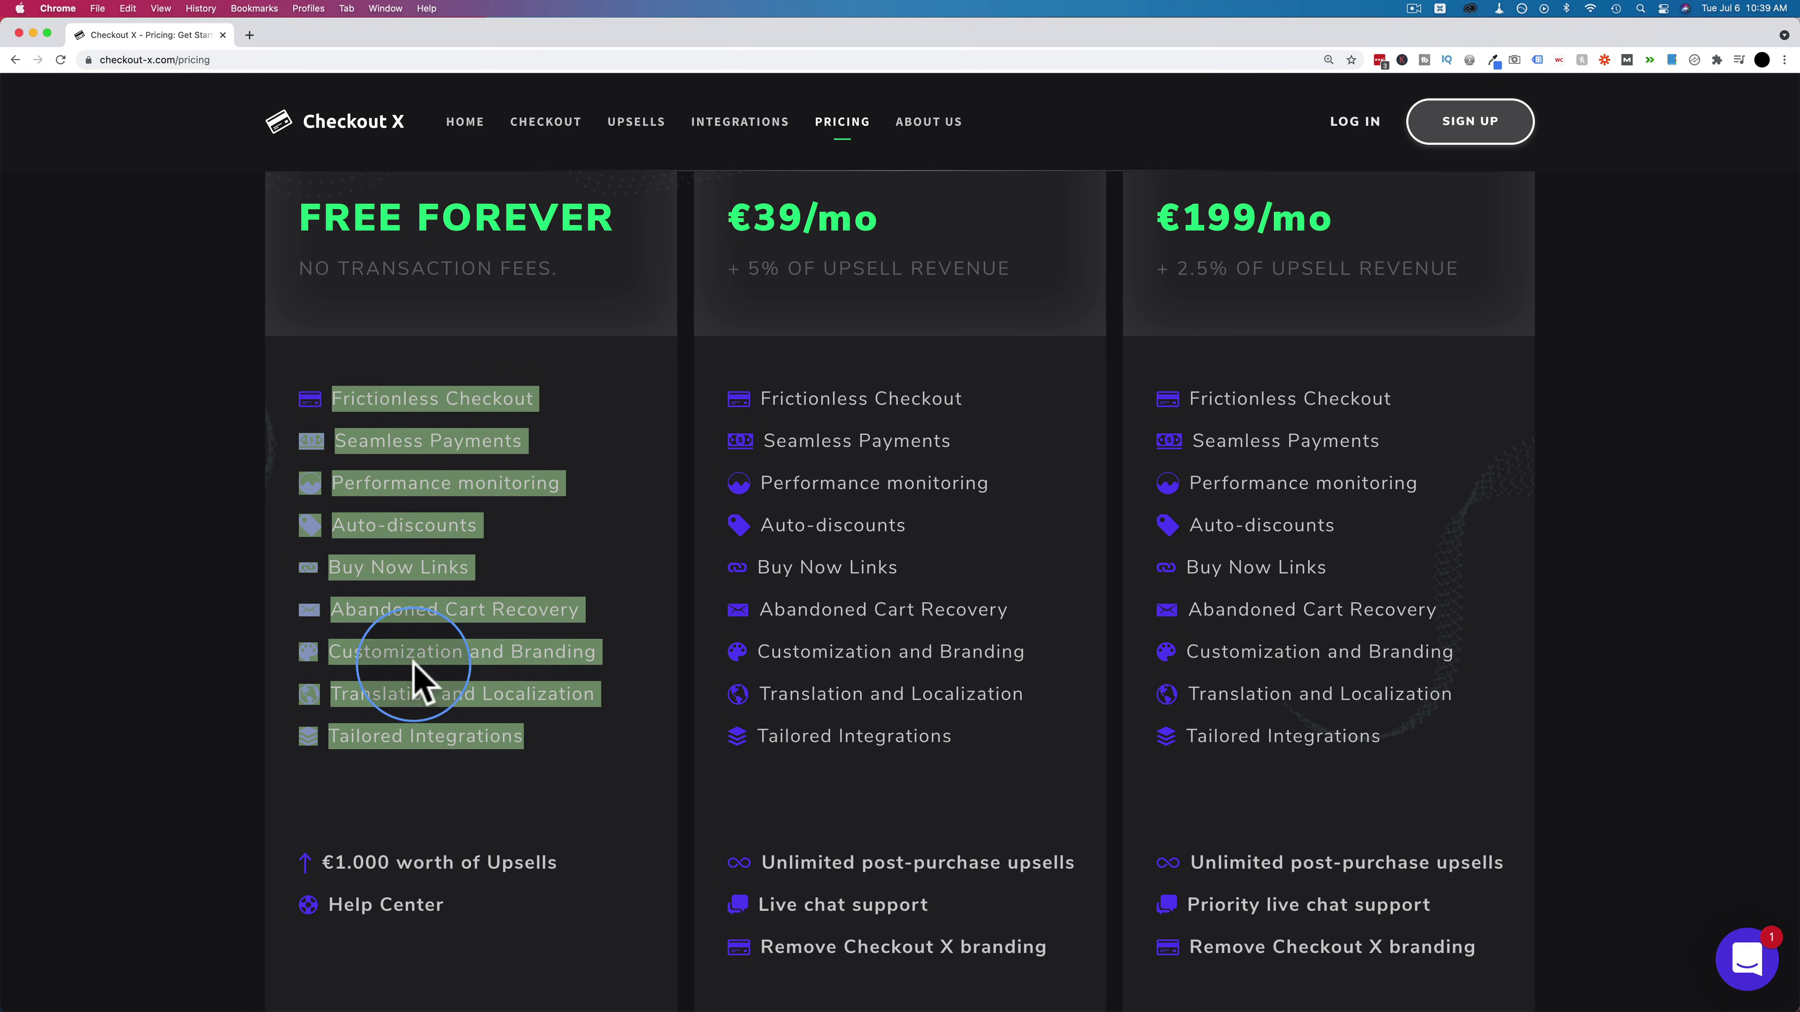
left_click(437, 648)
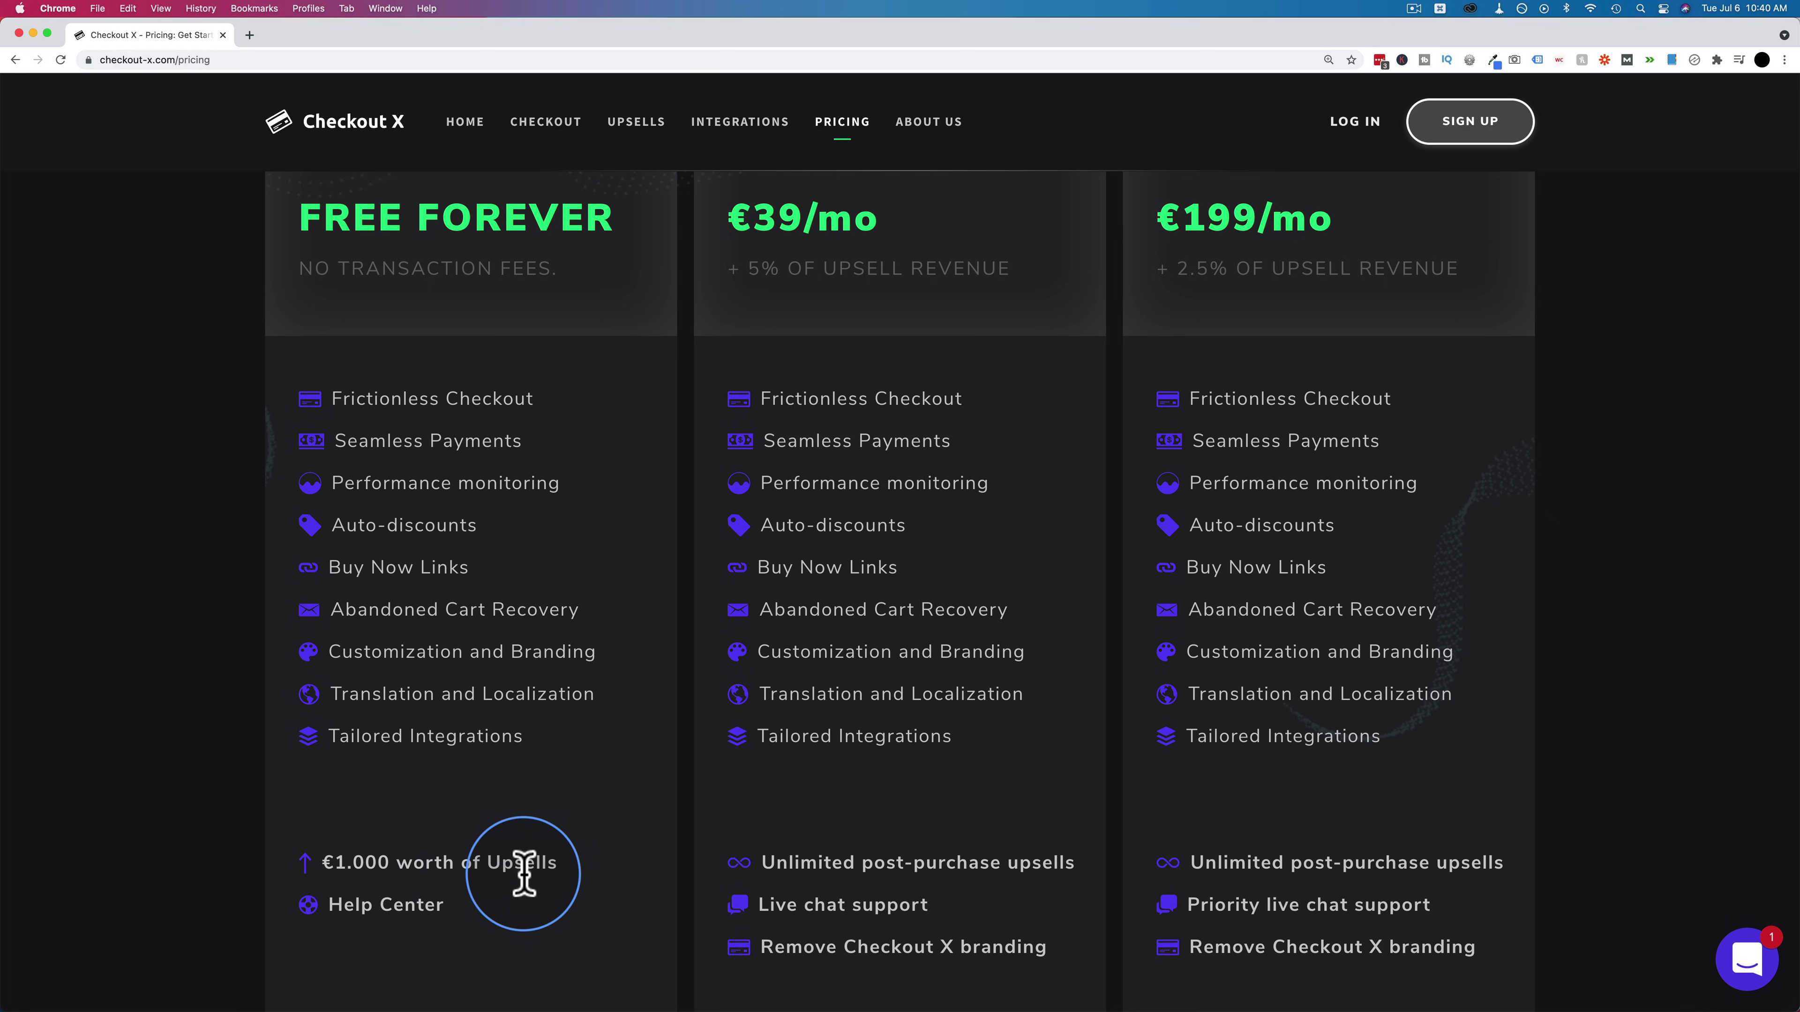
left_click_drag(763, 860, 1085, 877)
scroll(960, 663, "up", 2)
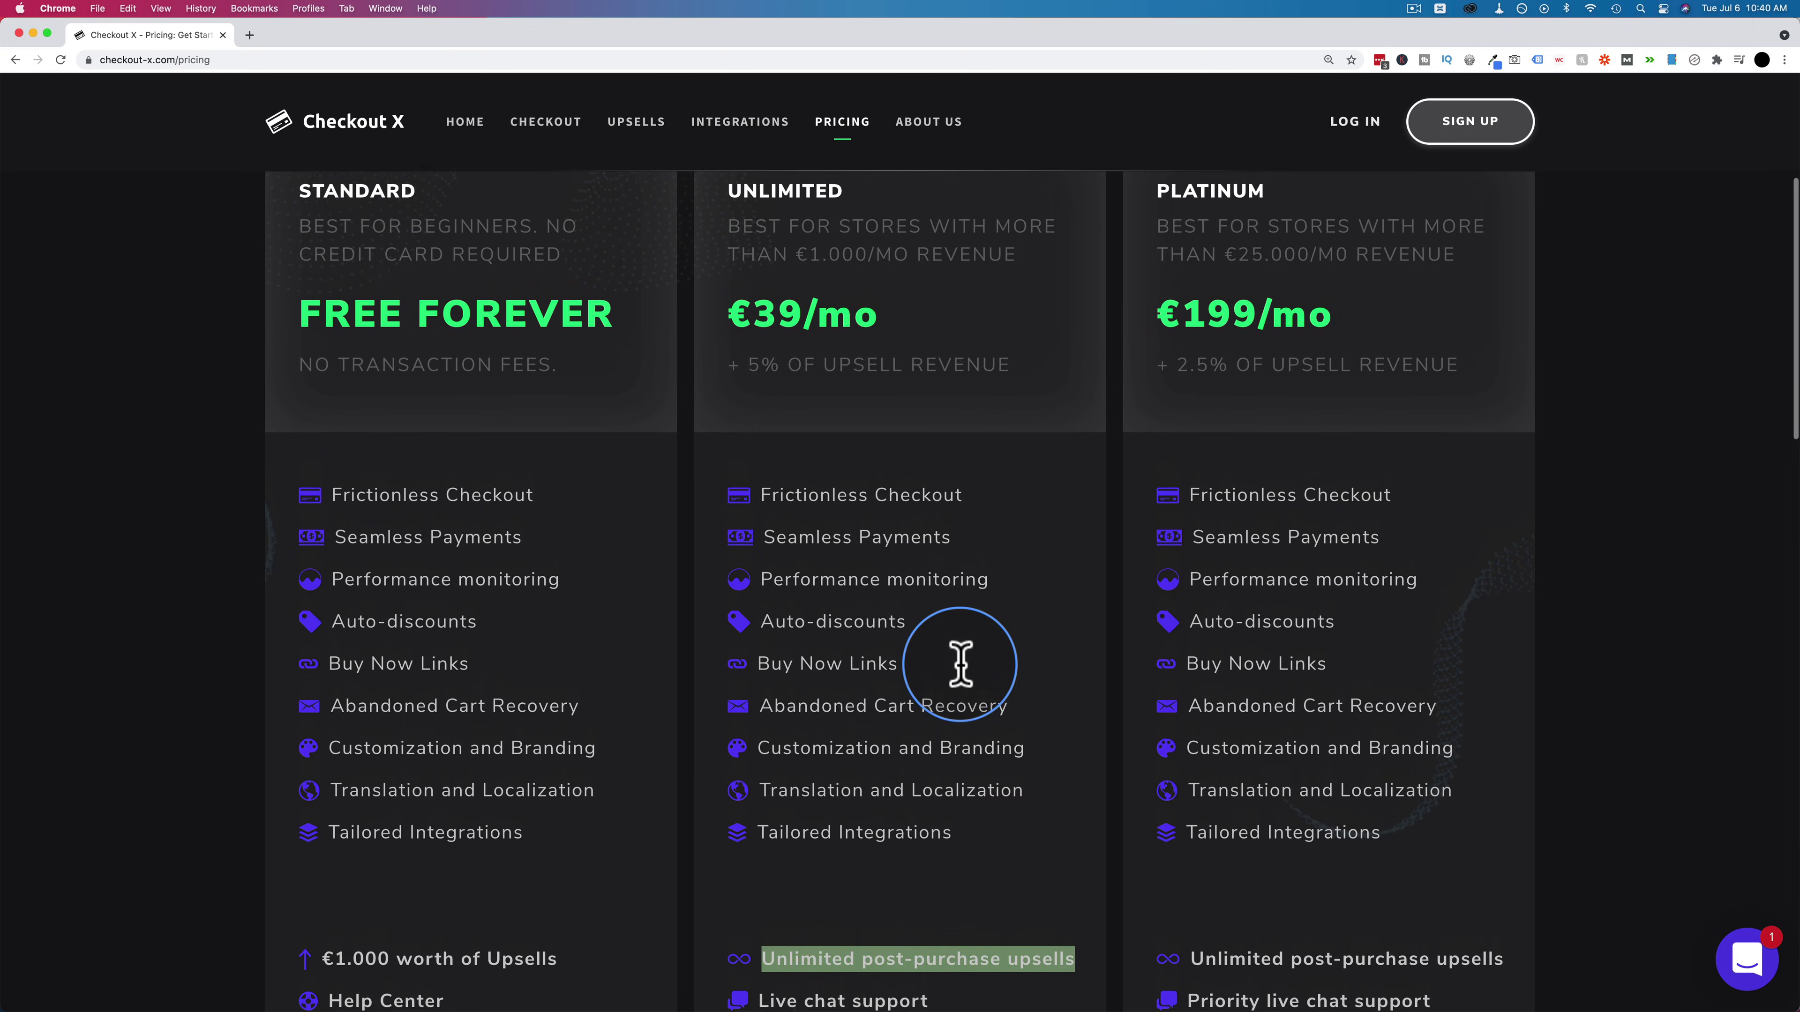
scroll(993, 227, "up", 2)
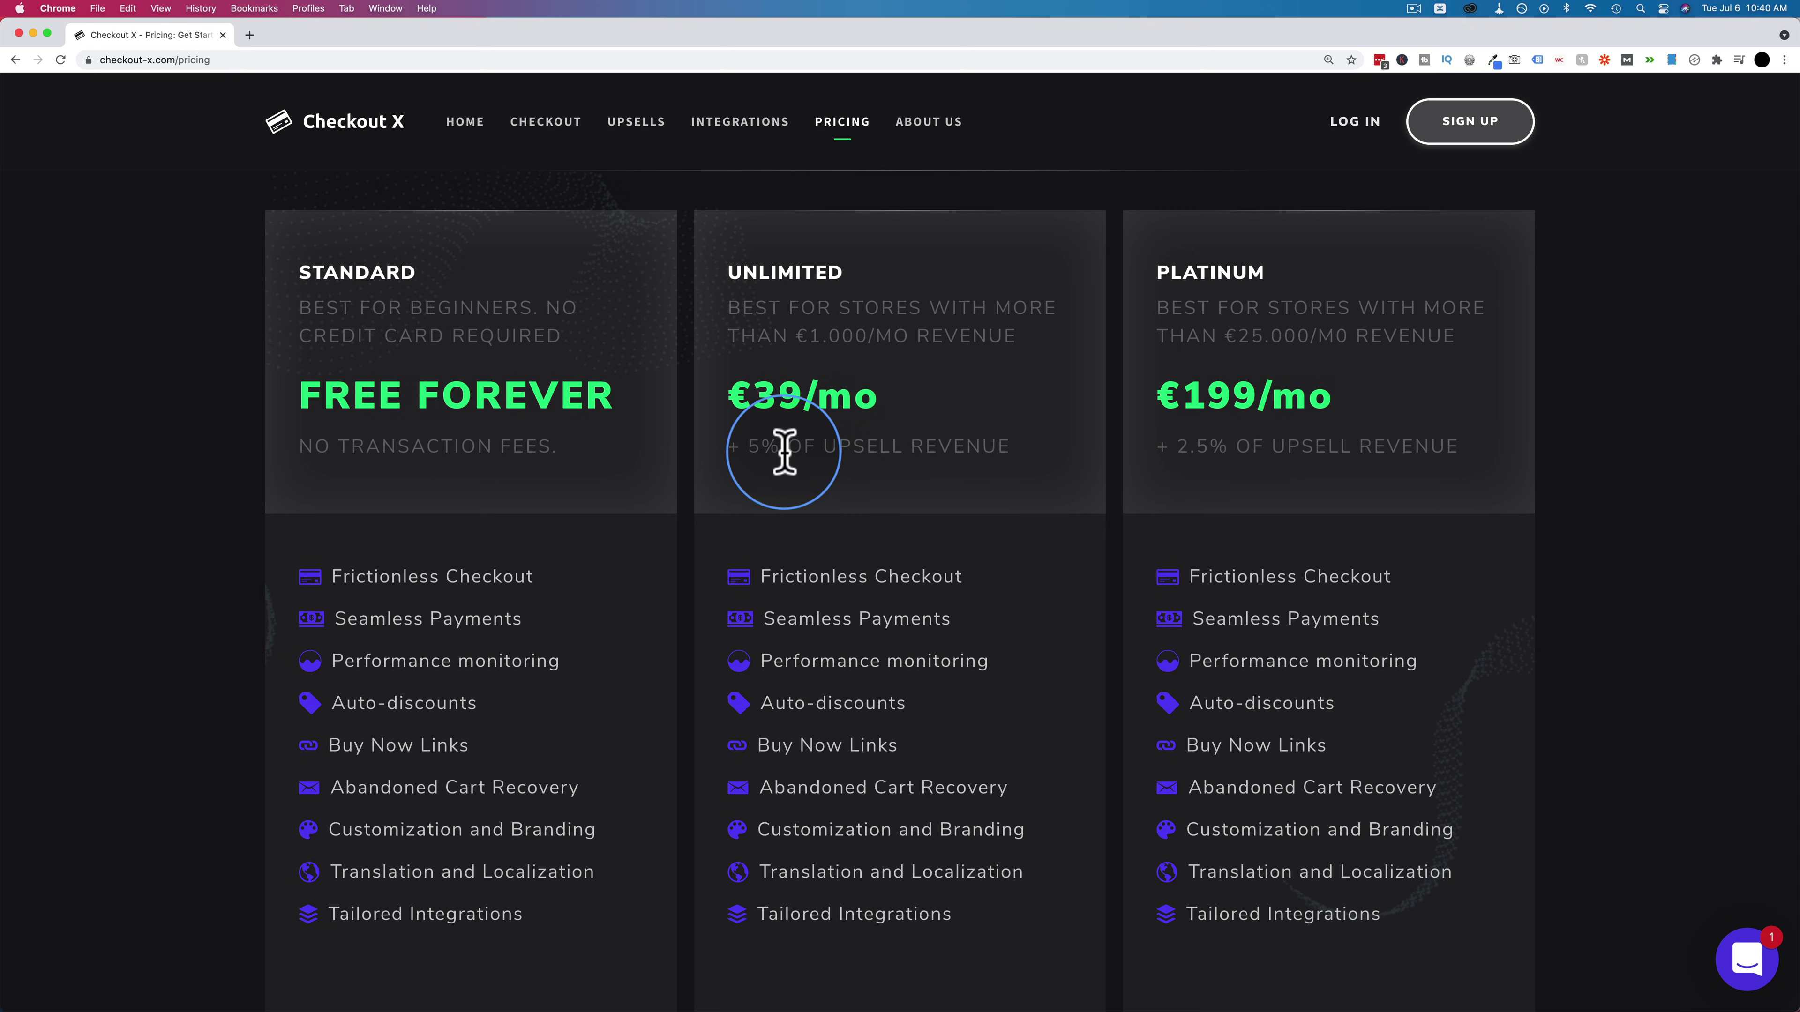
left_click_drag(750, 450, 782, 450)
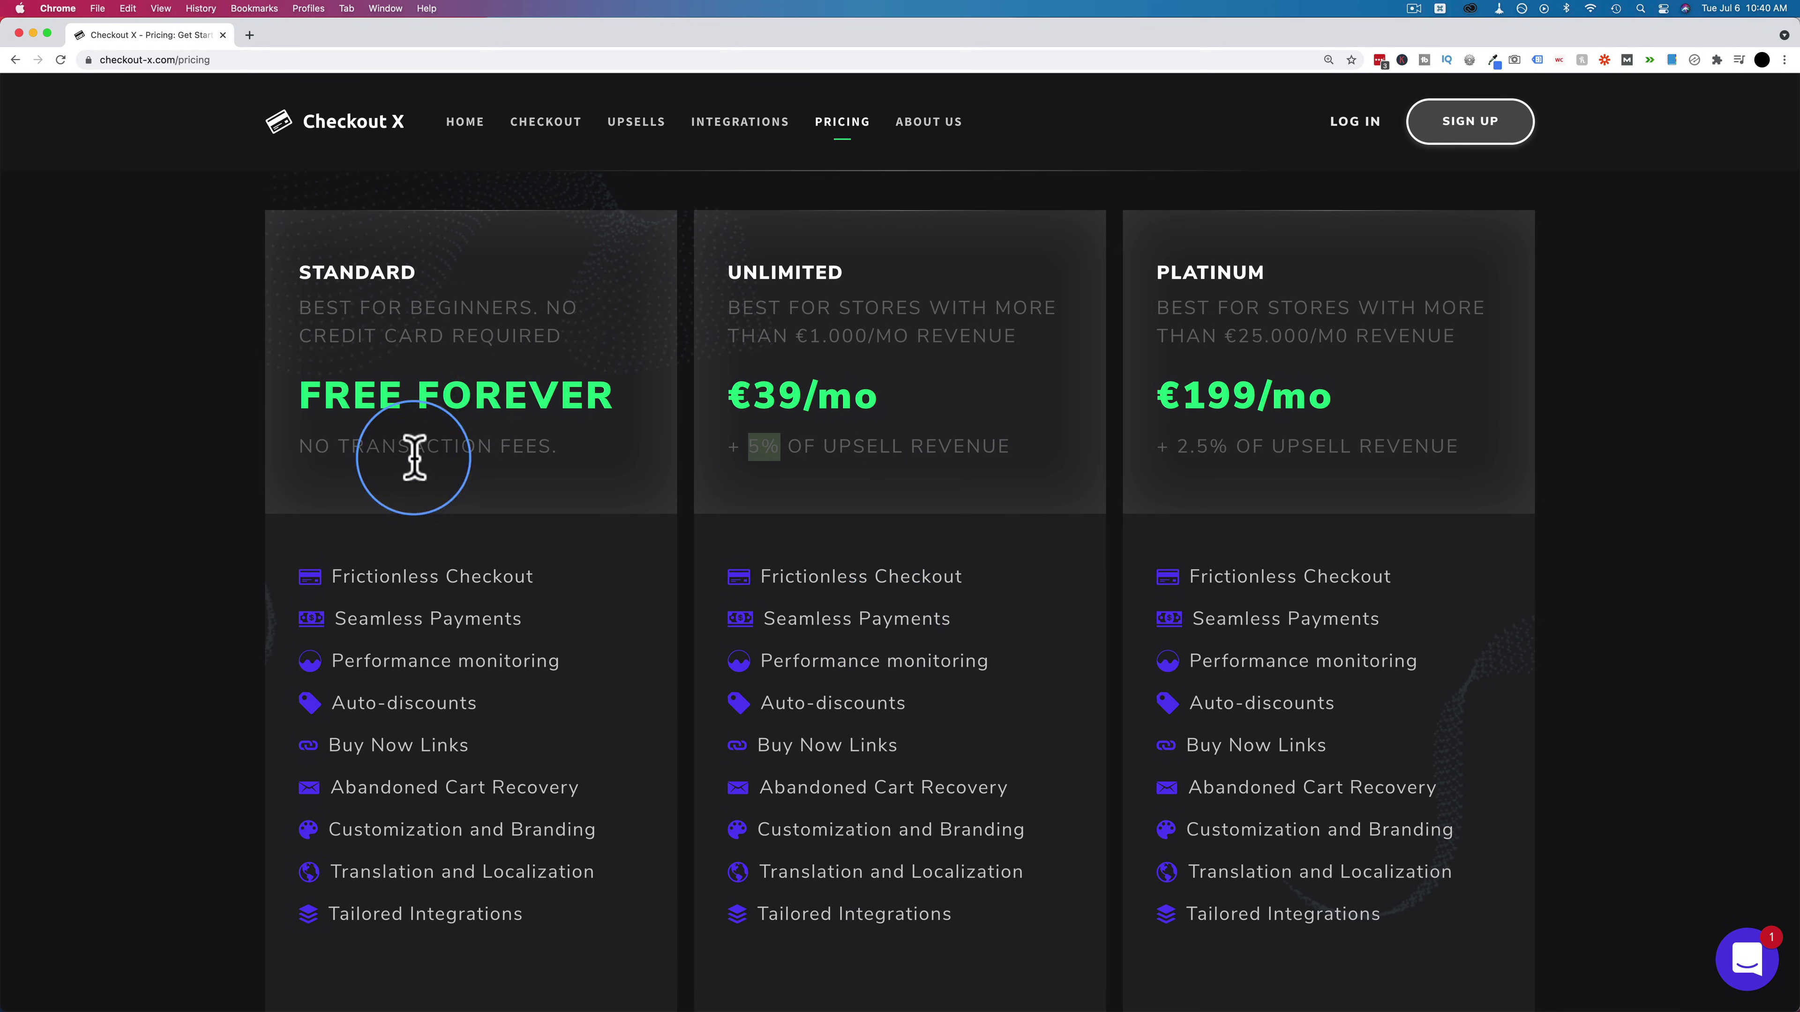
scroll(443, 434, "down", 1)
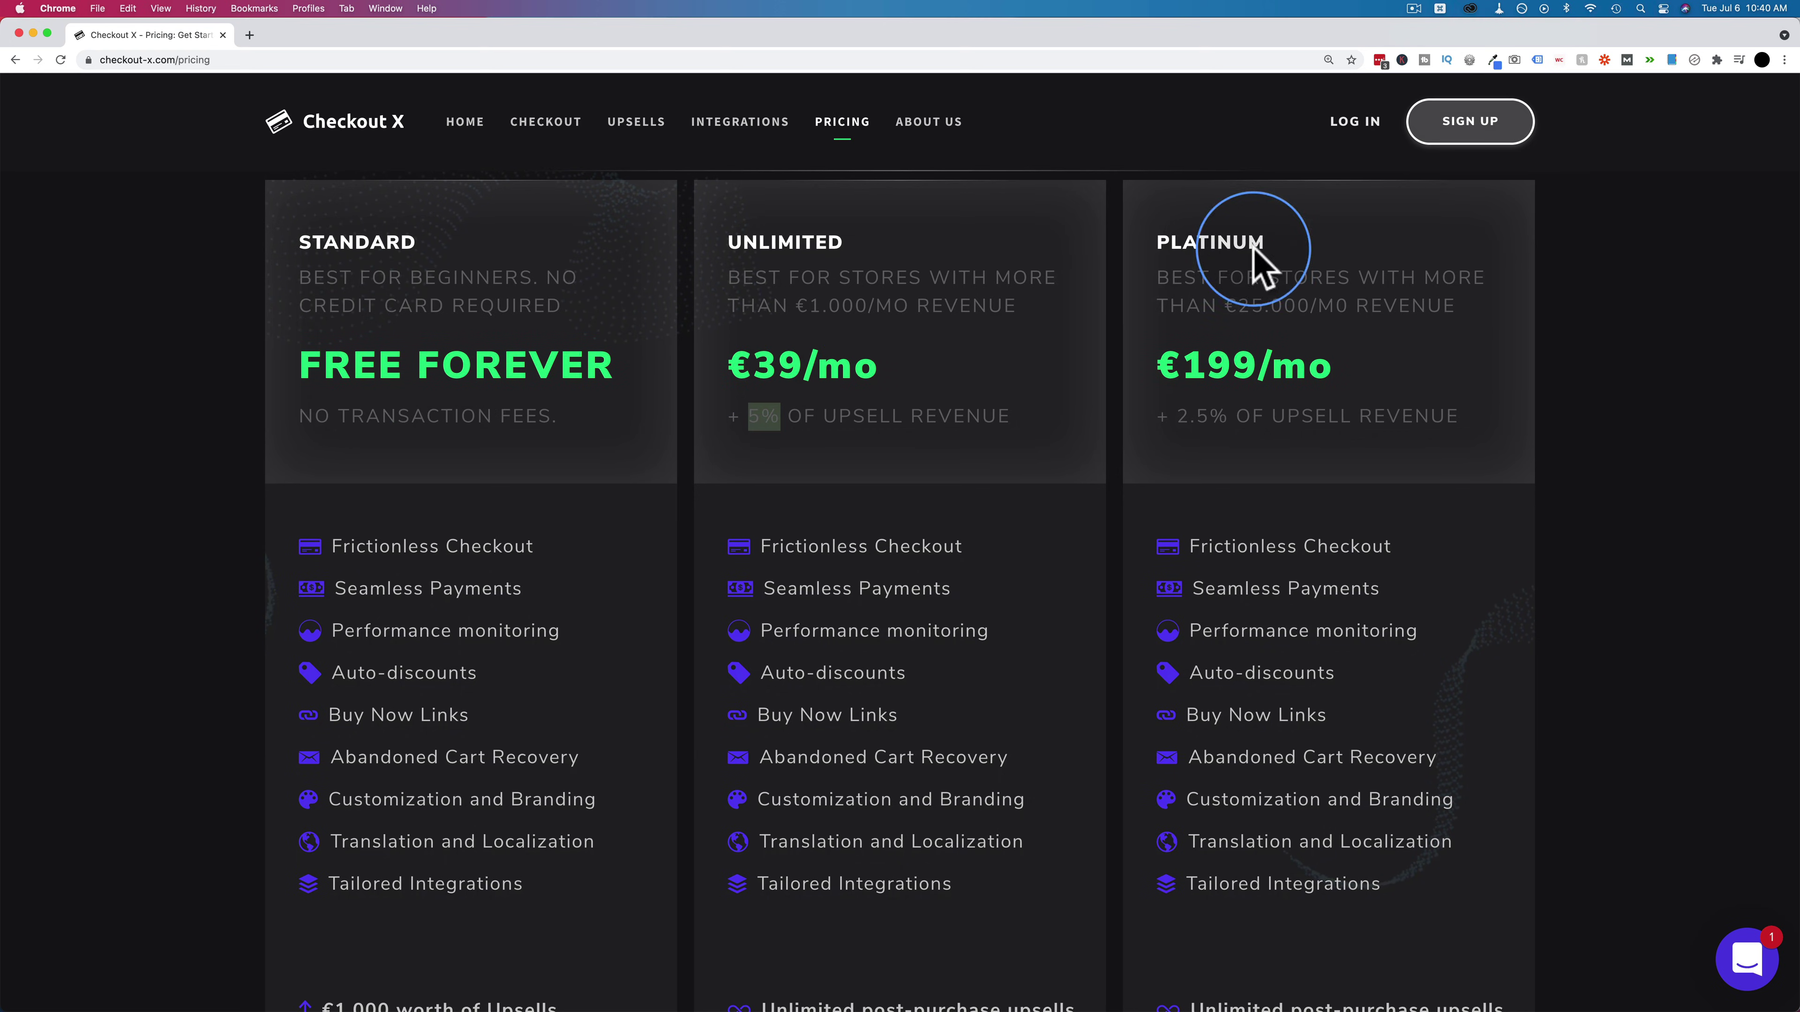
left_click(1191, 360)
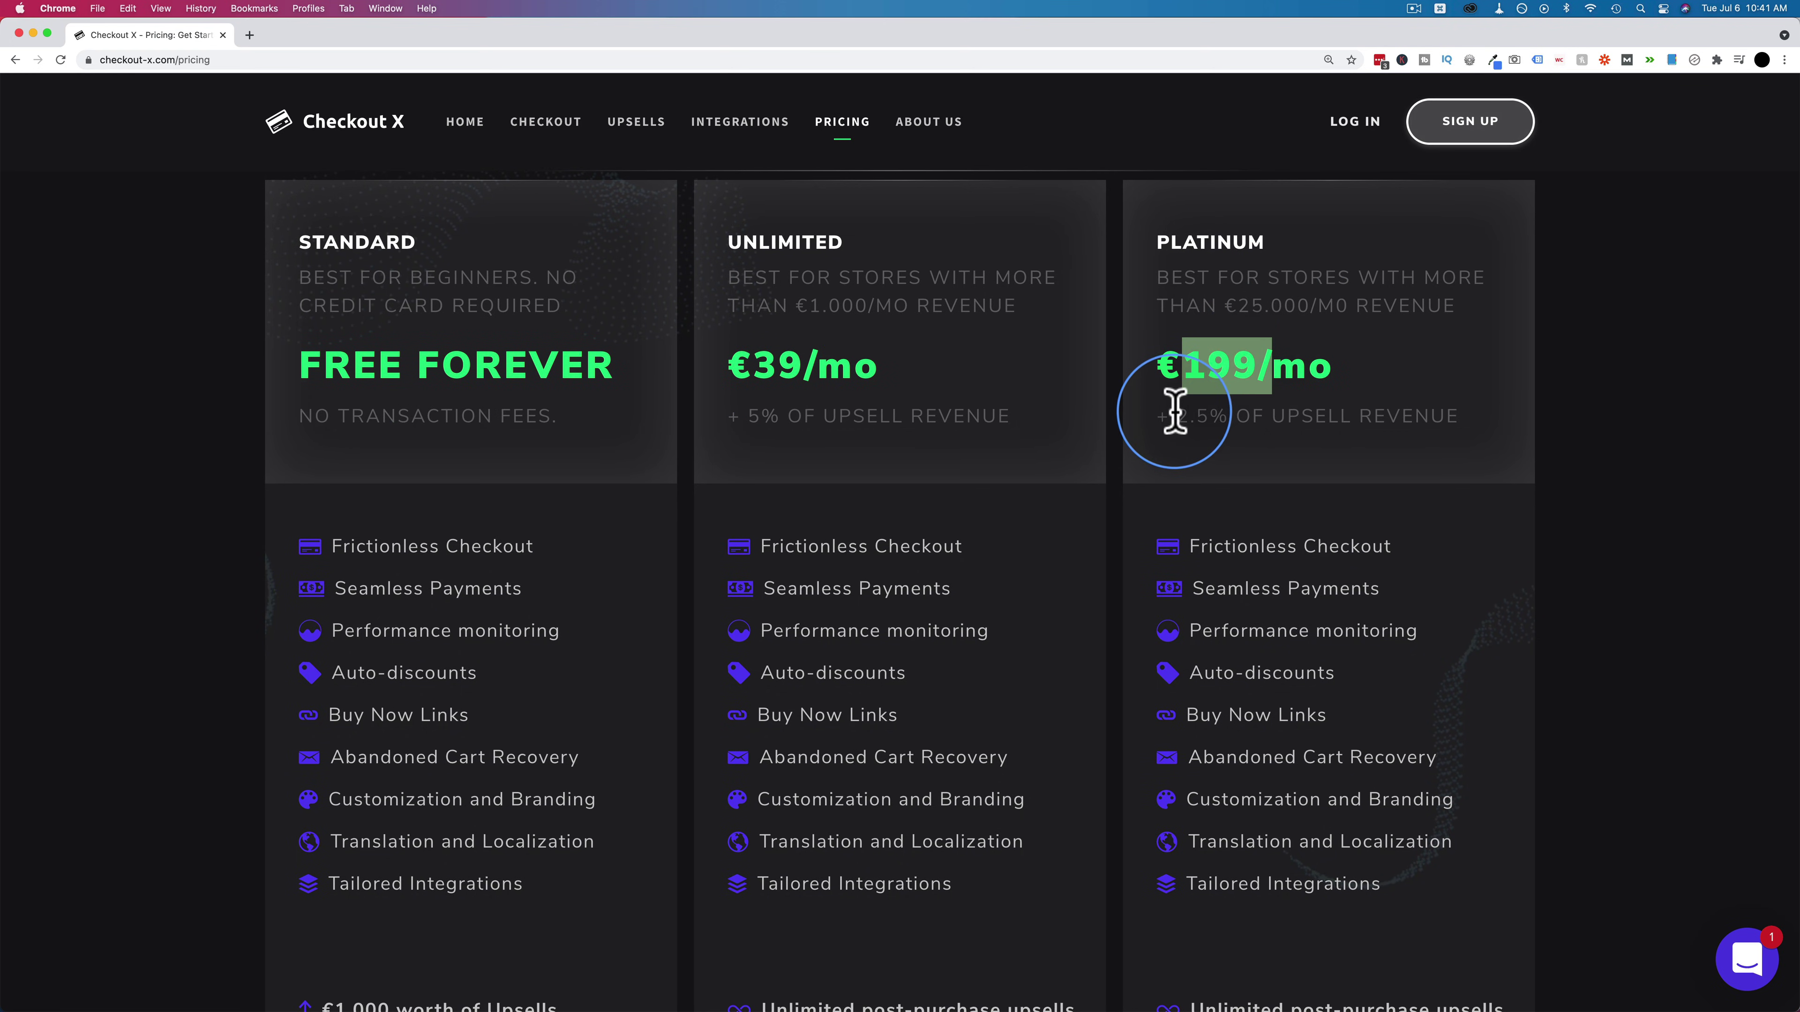
left_click_drag(1177, 416, 1218, 424)
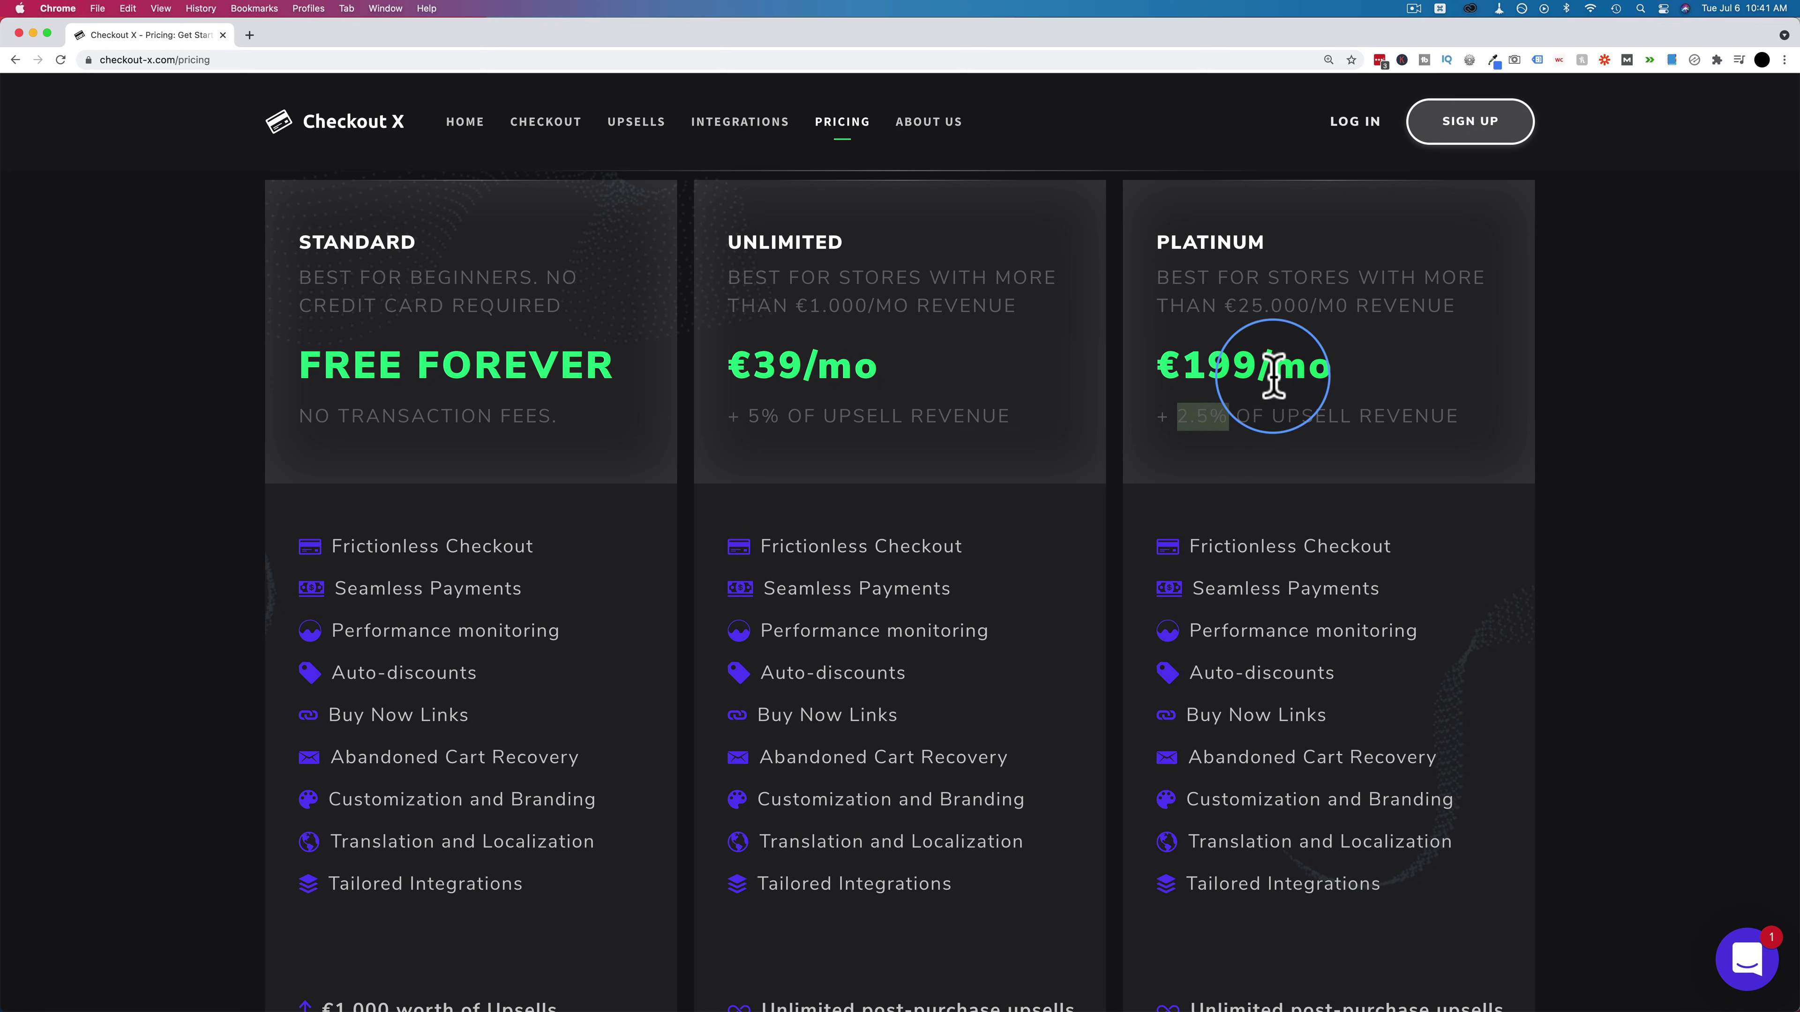
left_click_drag(1333, 369, 1150, 390)
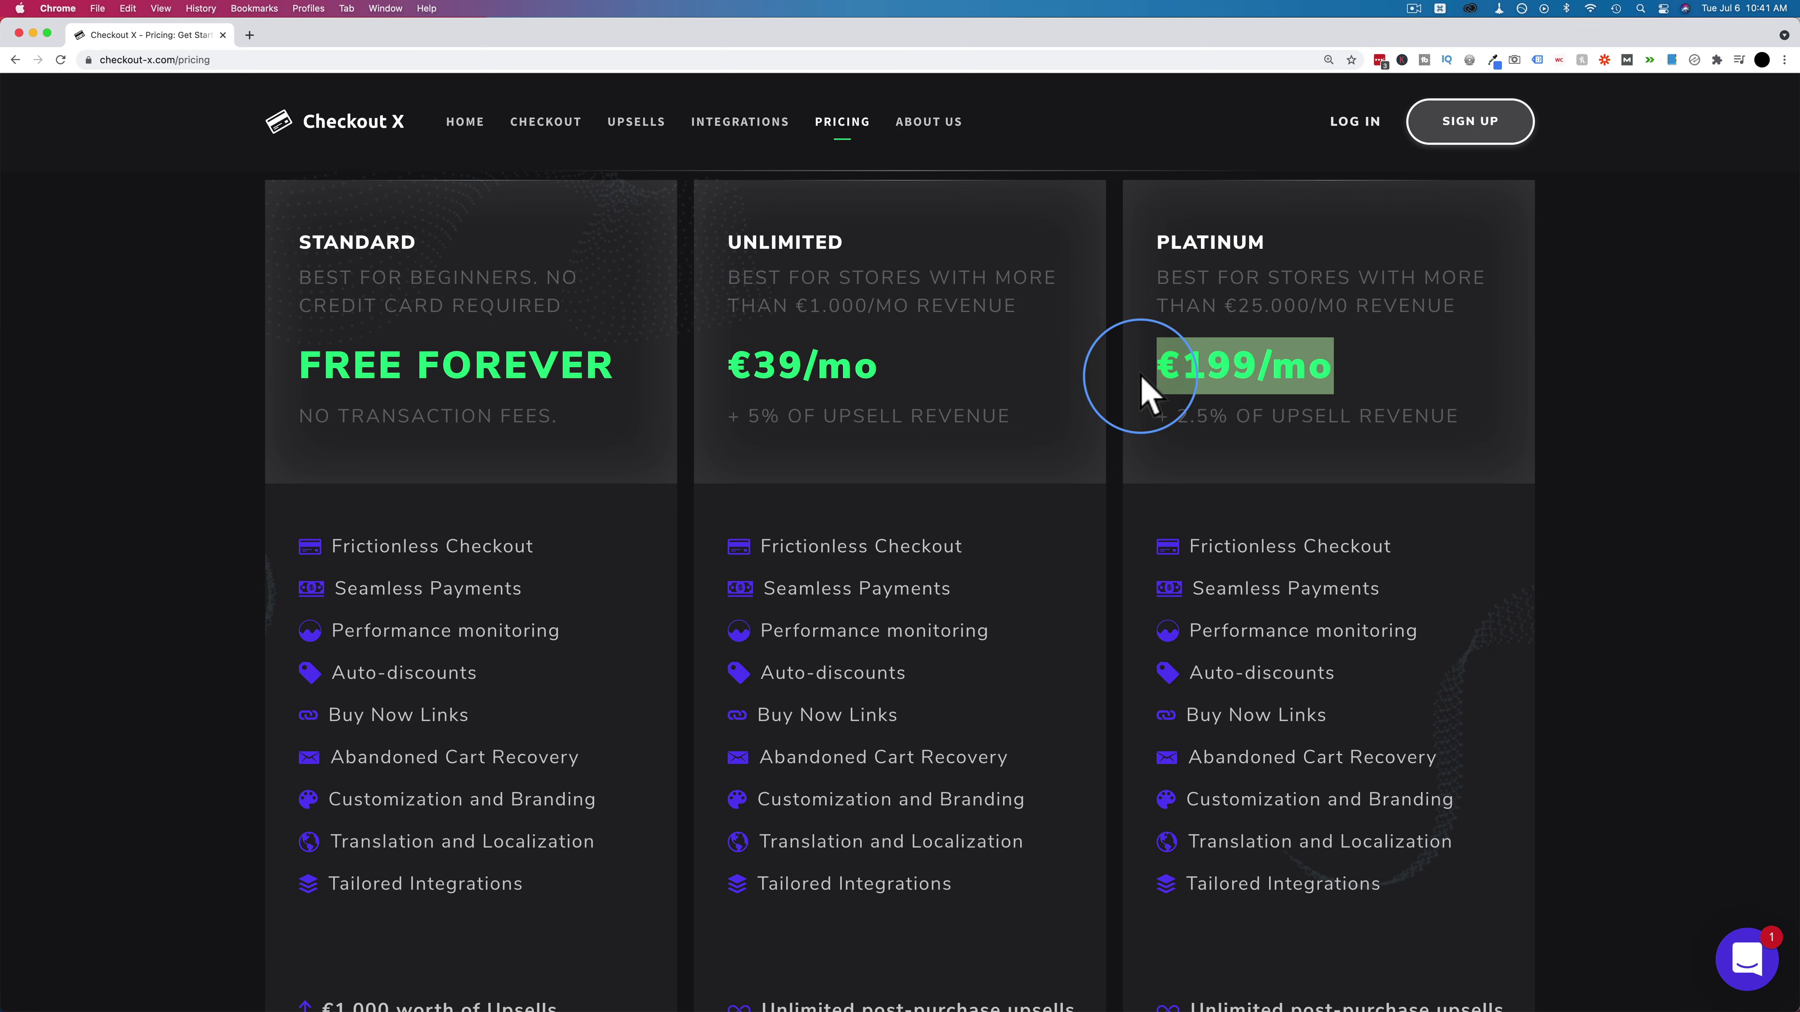
left_click_drag(779, 418, 730, 421)
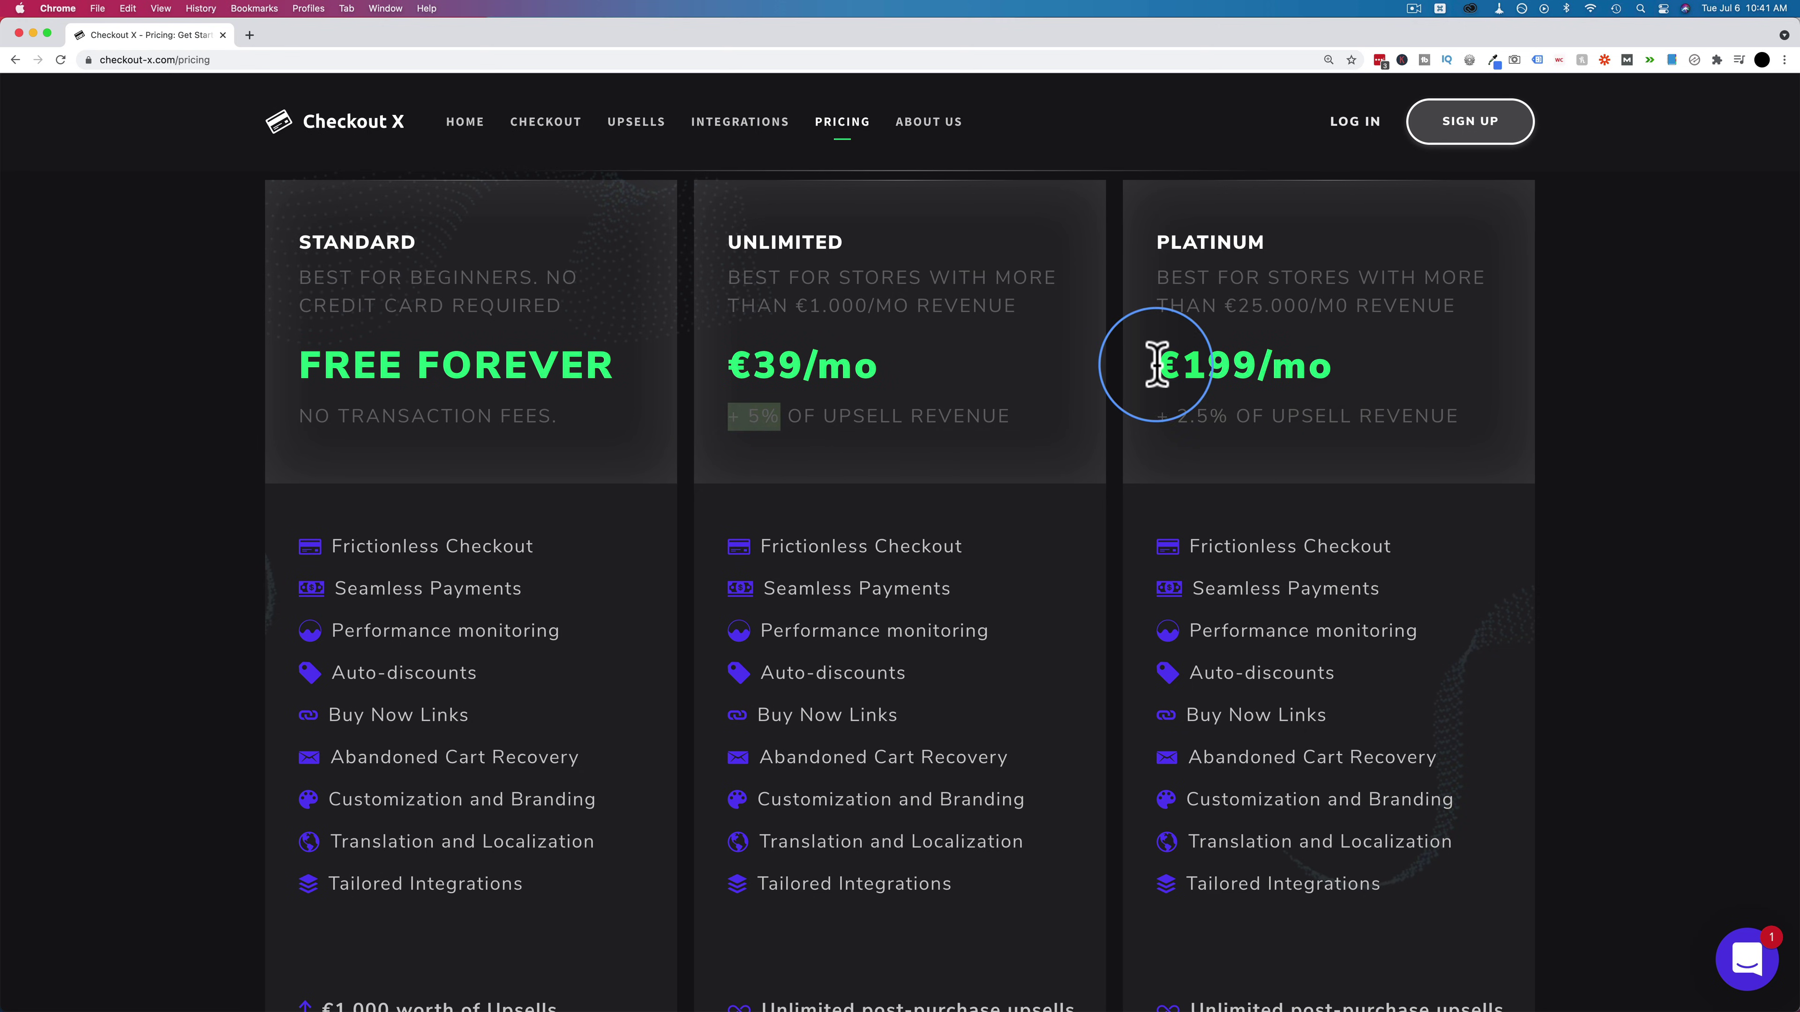
left_click_drag(1157, 363, 1418, 418)
left_click(1358, 418)
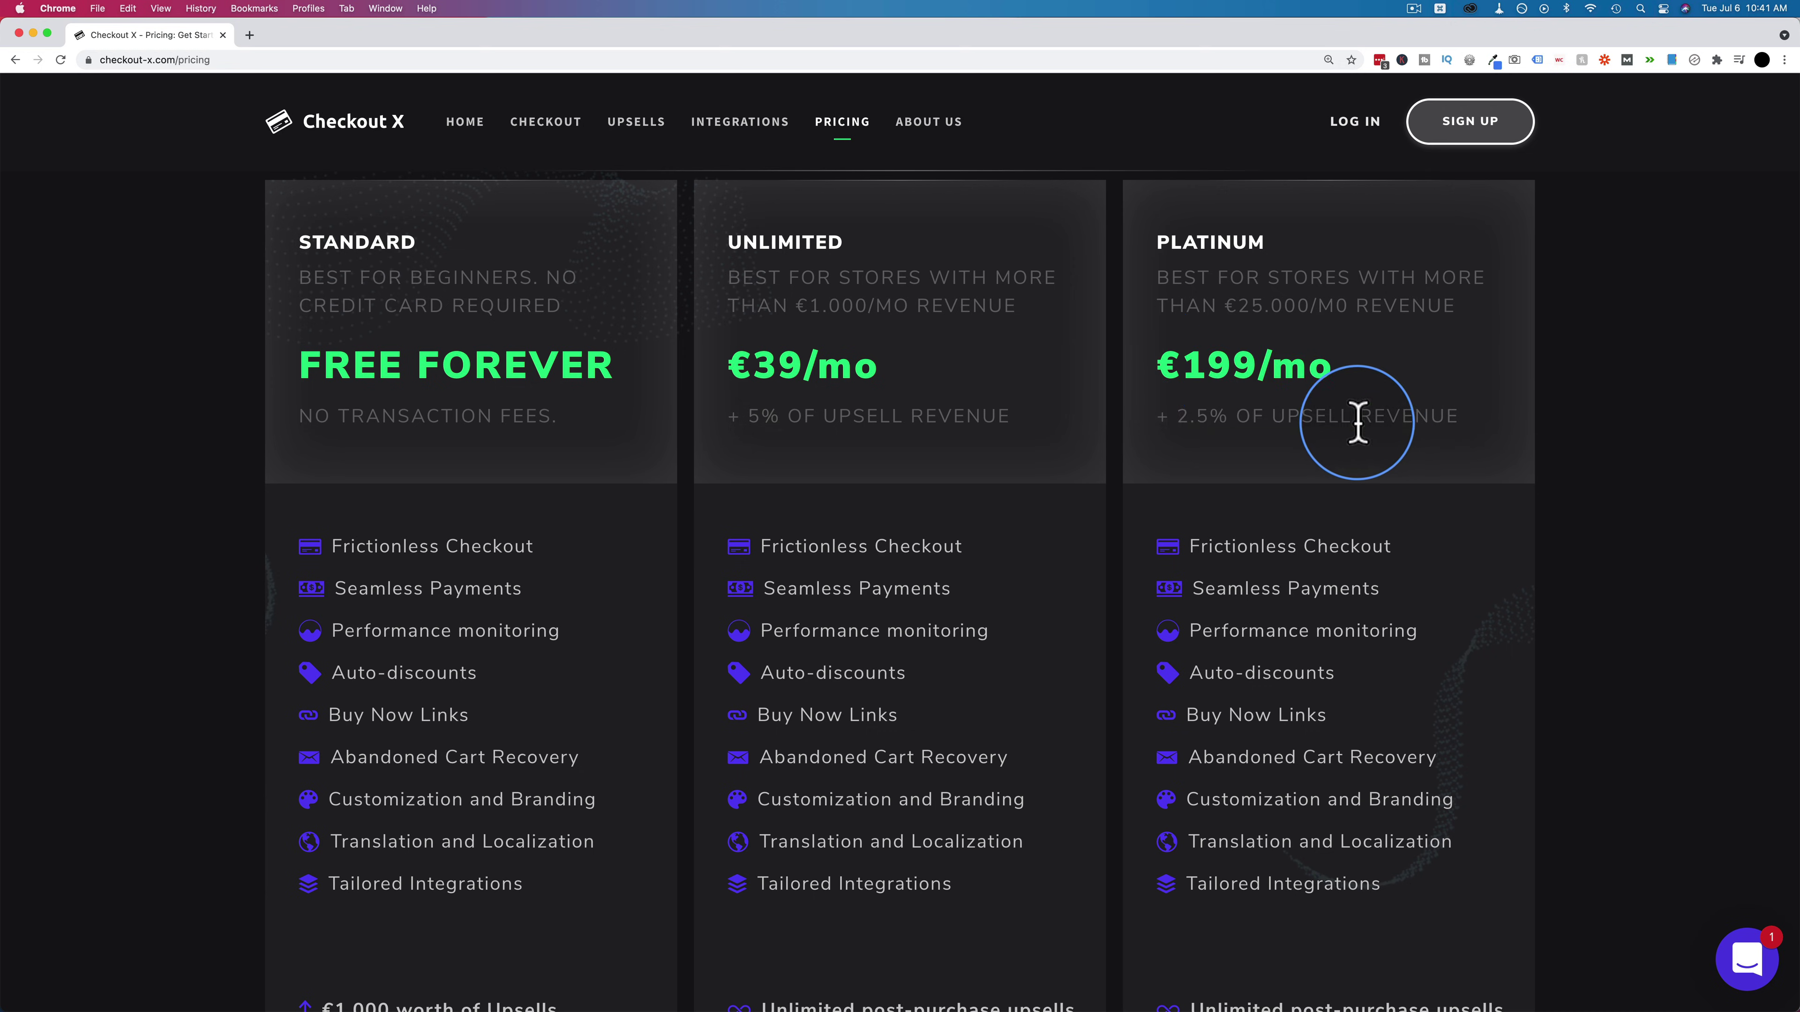
left_click_drag(1156, 416, 1204, 418)
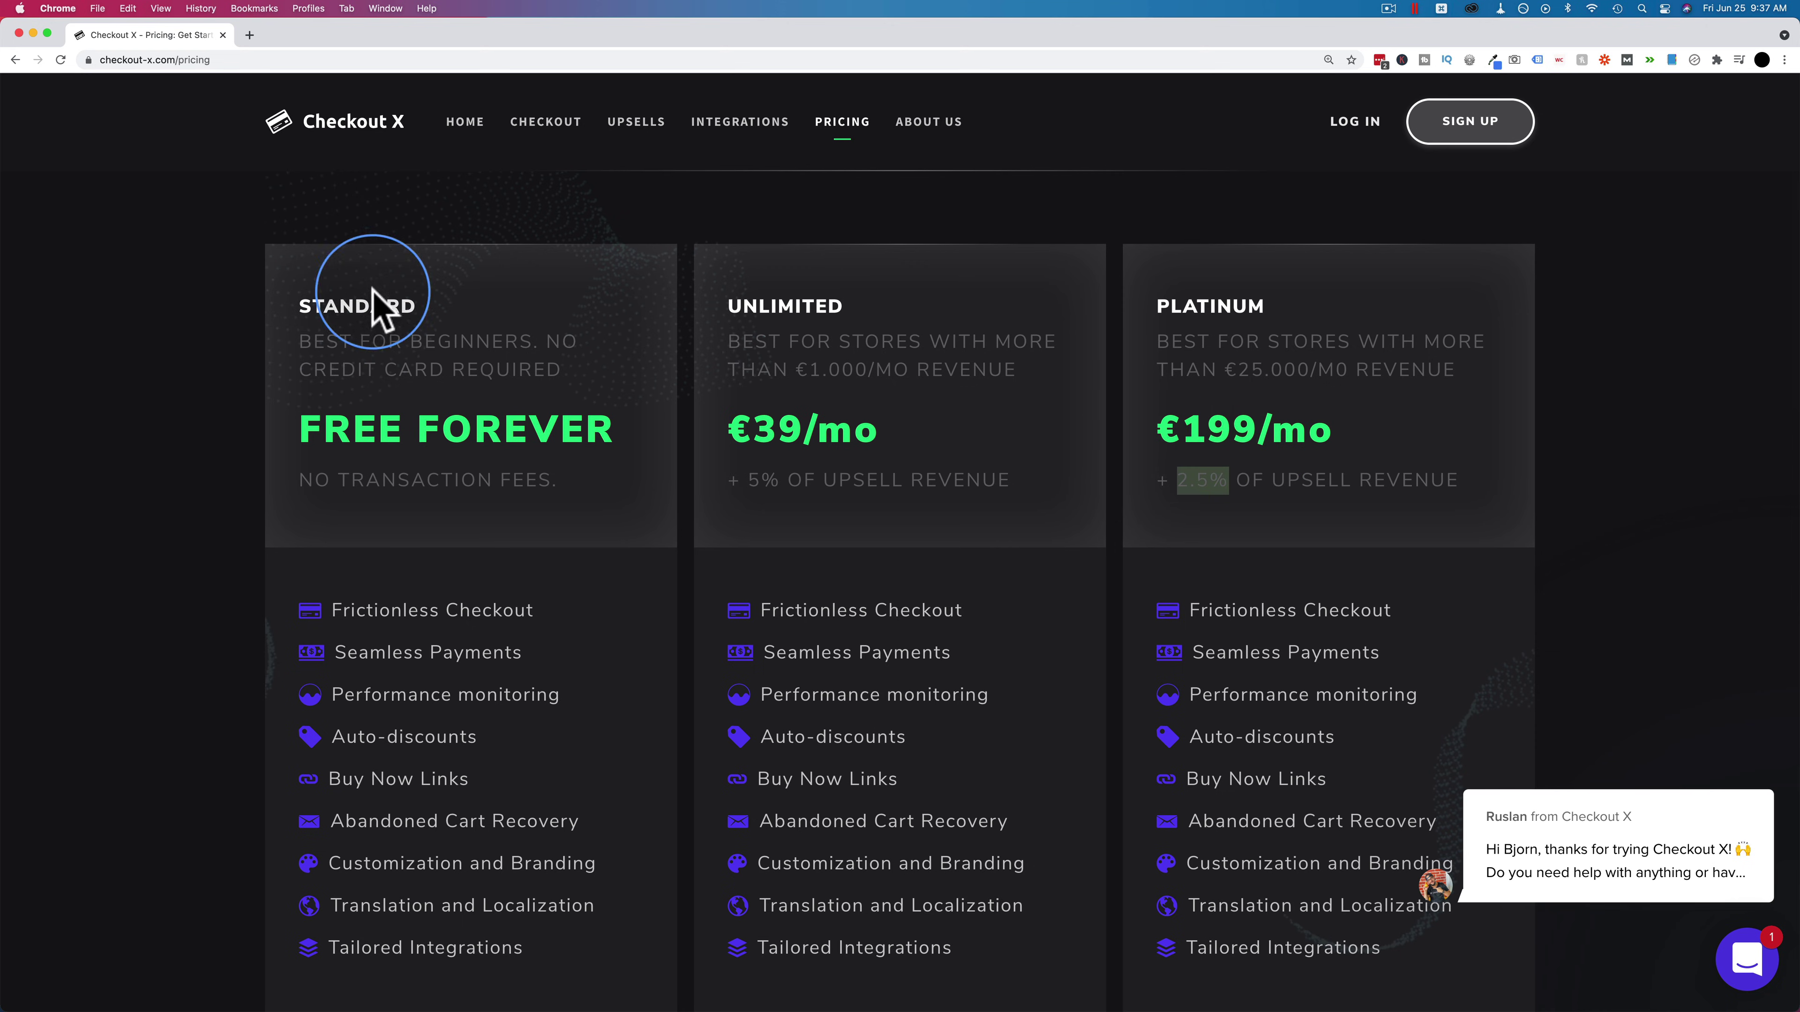
scroll(457, 578, "down", 2)
Sign up for the free Standard plan and create the new Checkout X merchant account
scroll(457, 592, "down", 7)
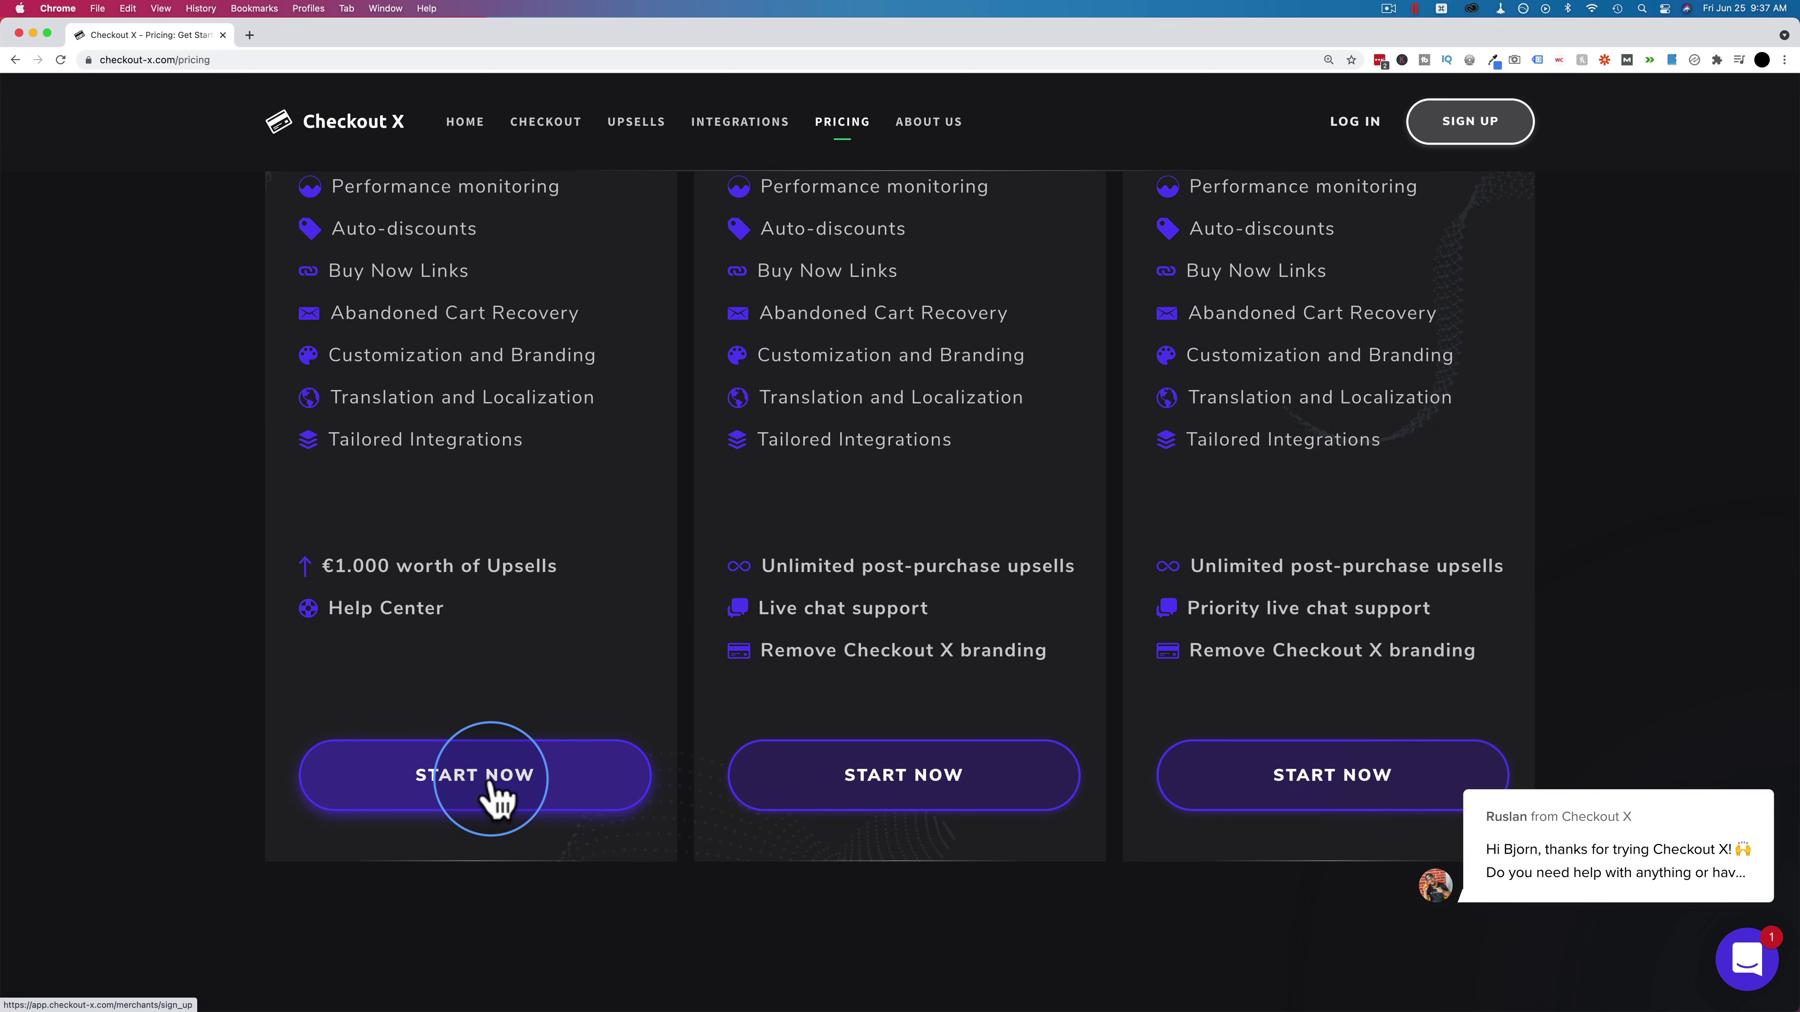
left_click(496, 786)
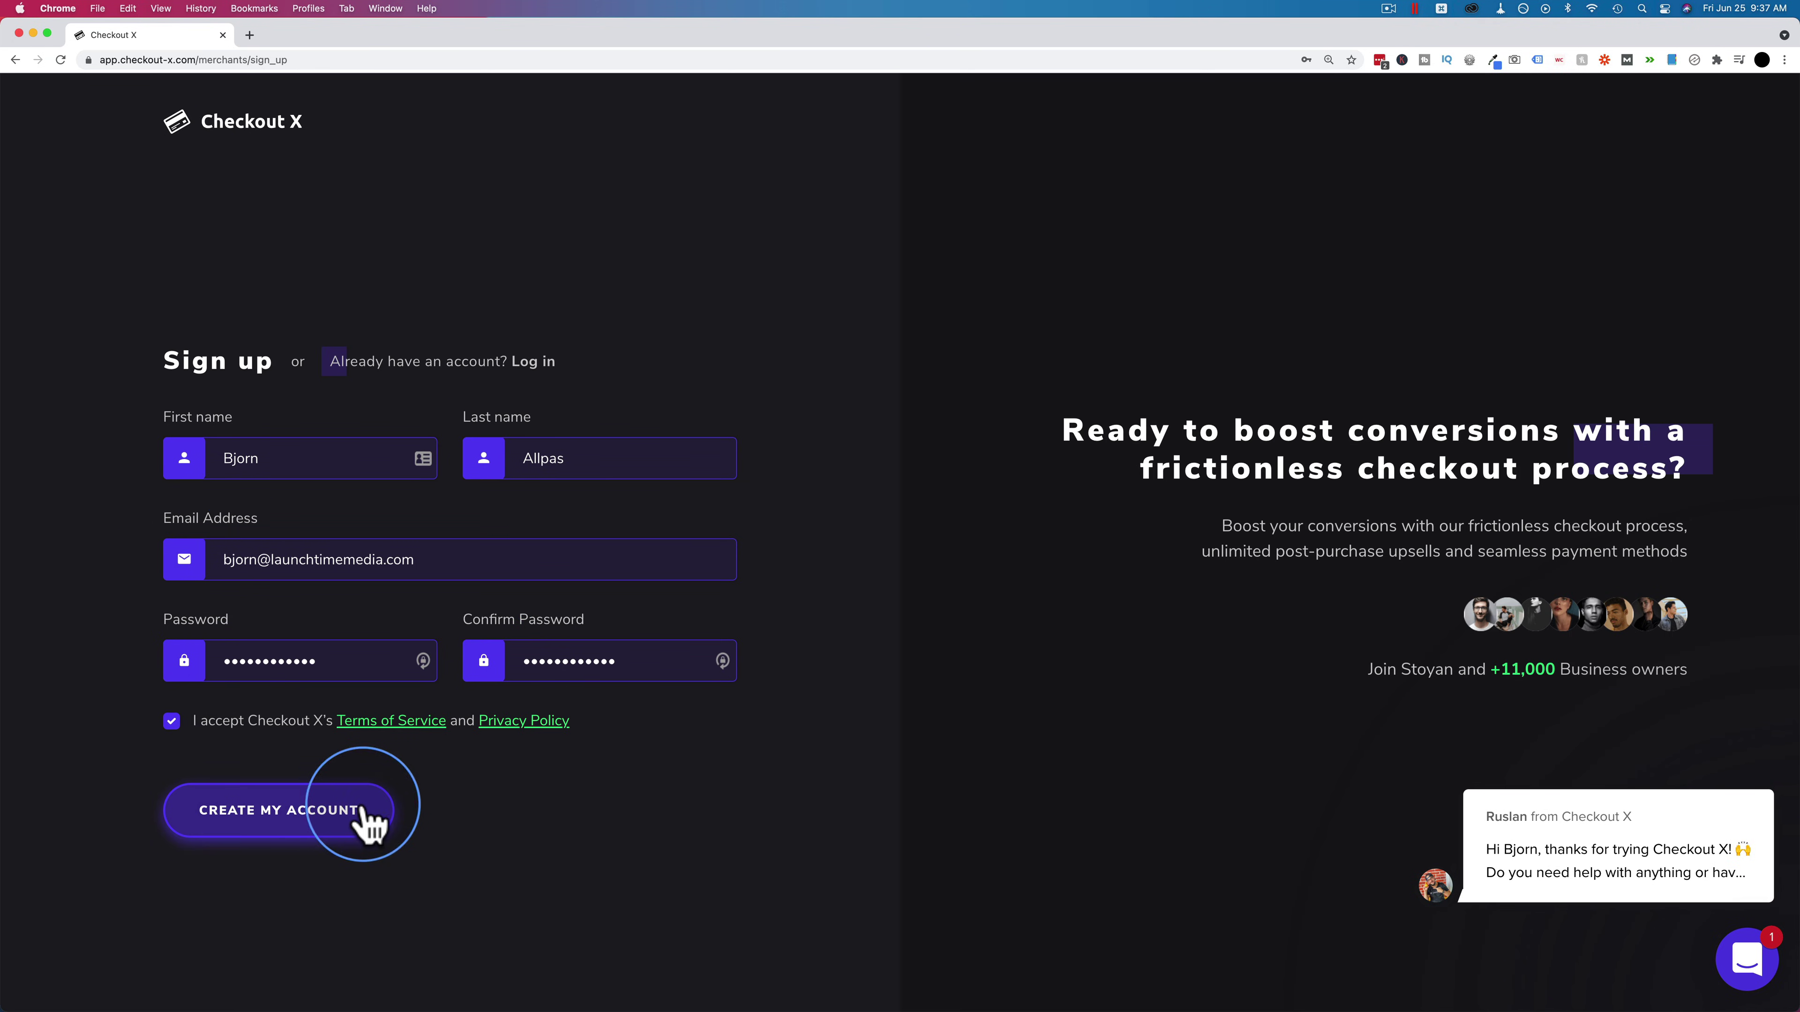
left_click(278, 829)
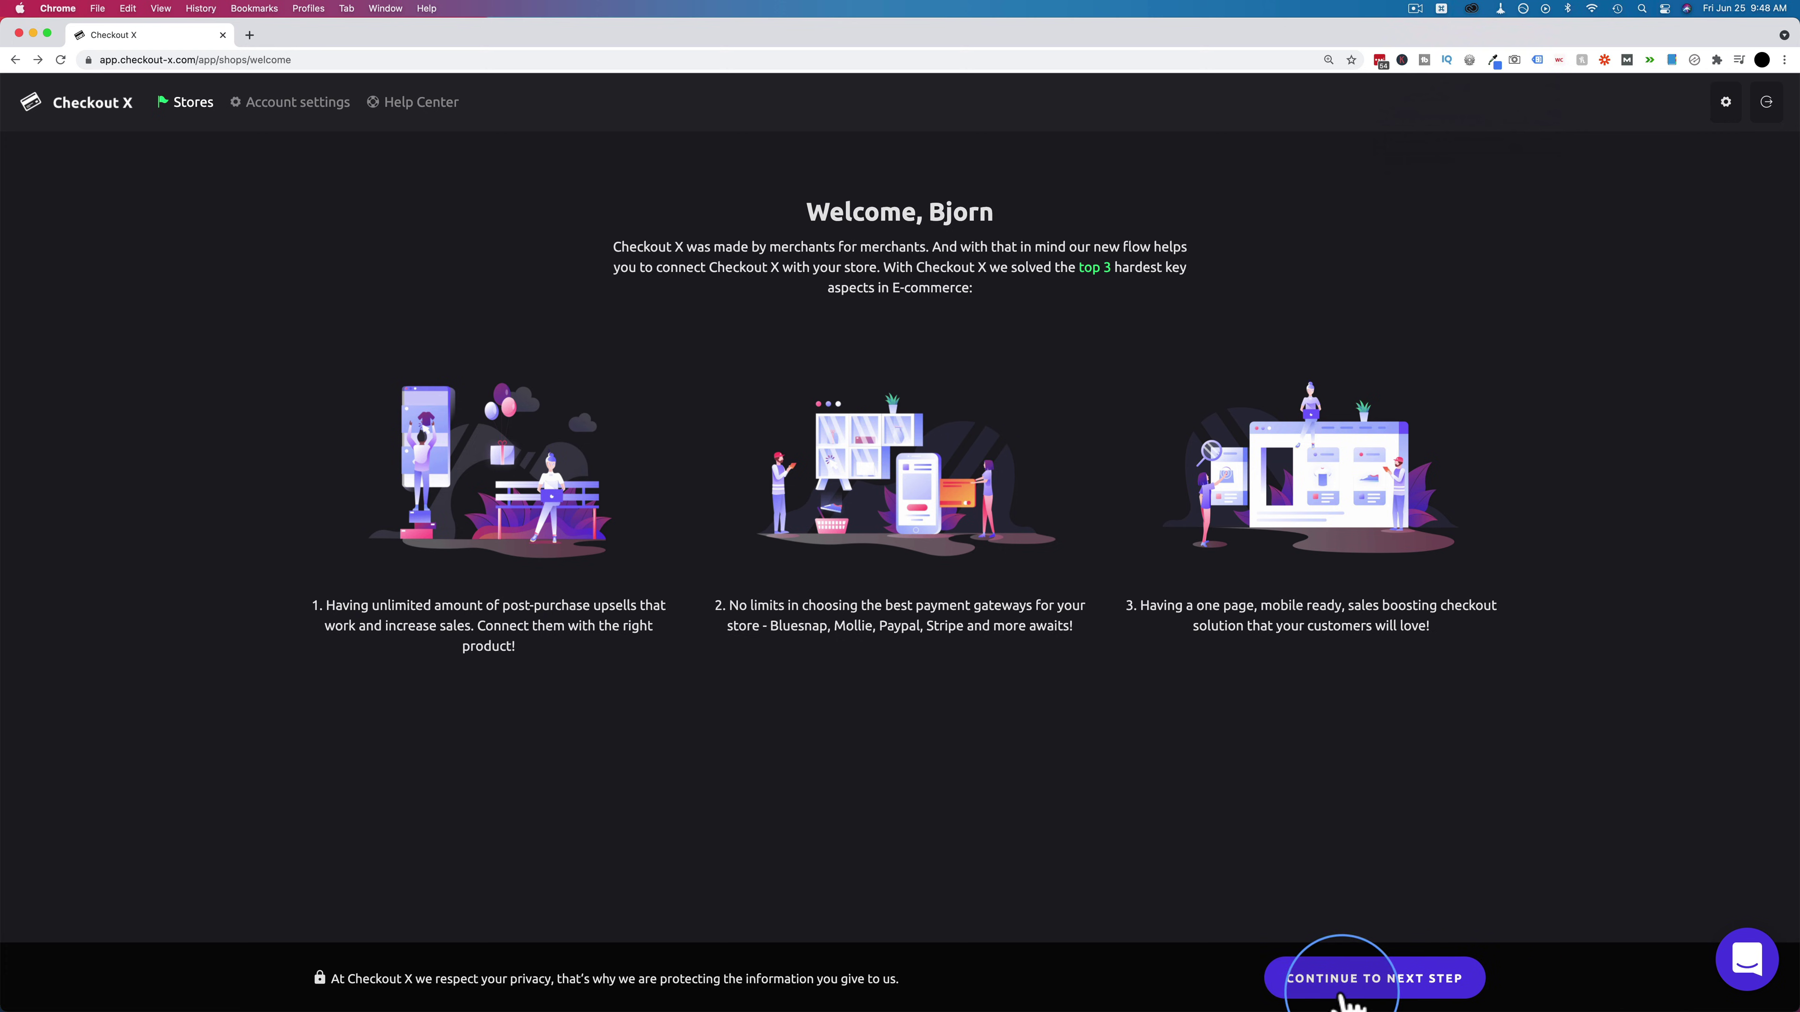
Continue past the welcome page and choose WooCommerce as the store platform
left_click(1383, 989)
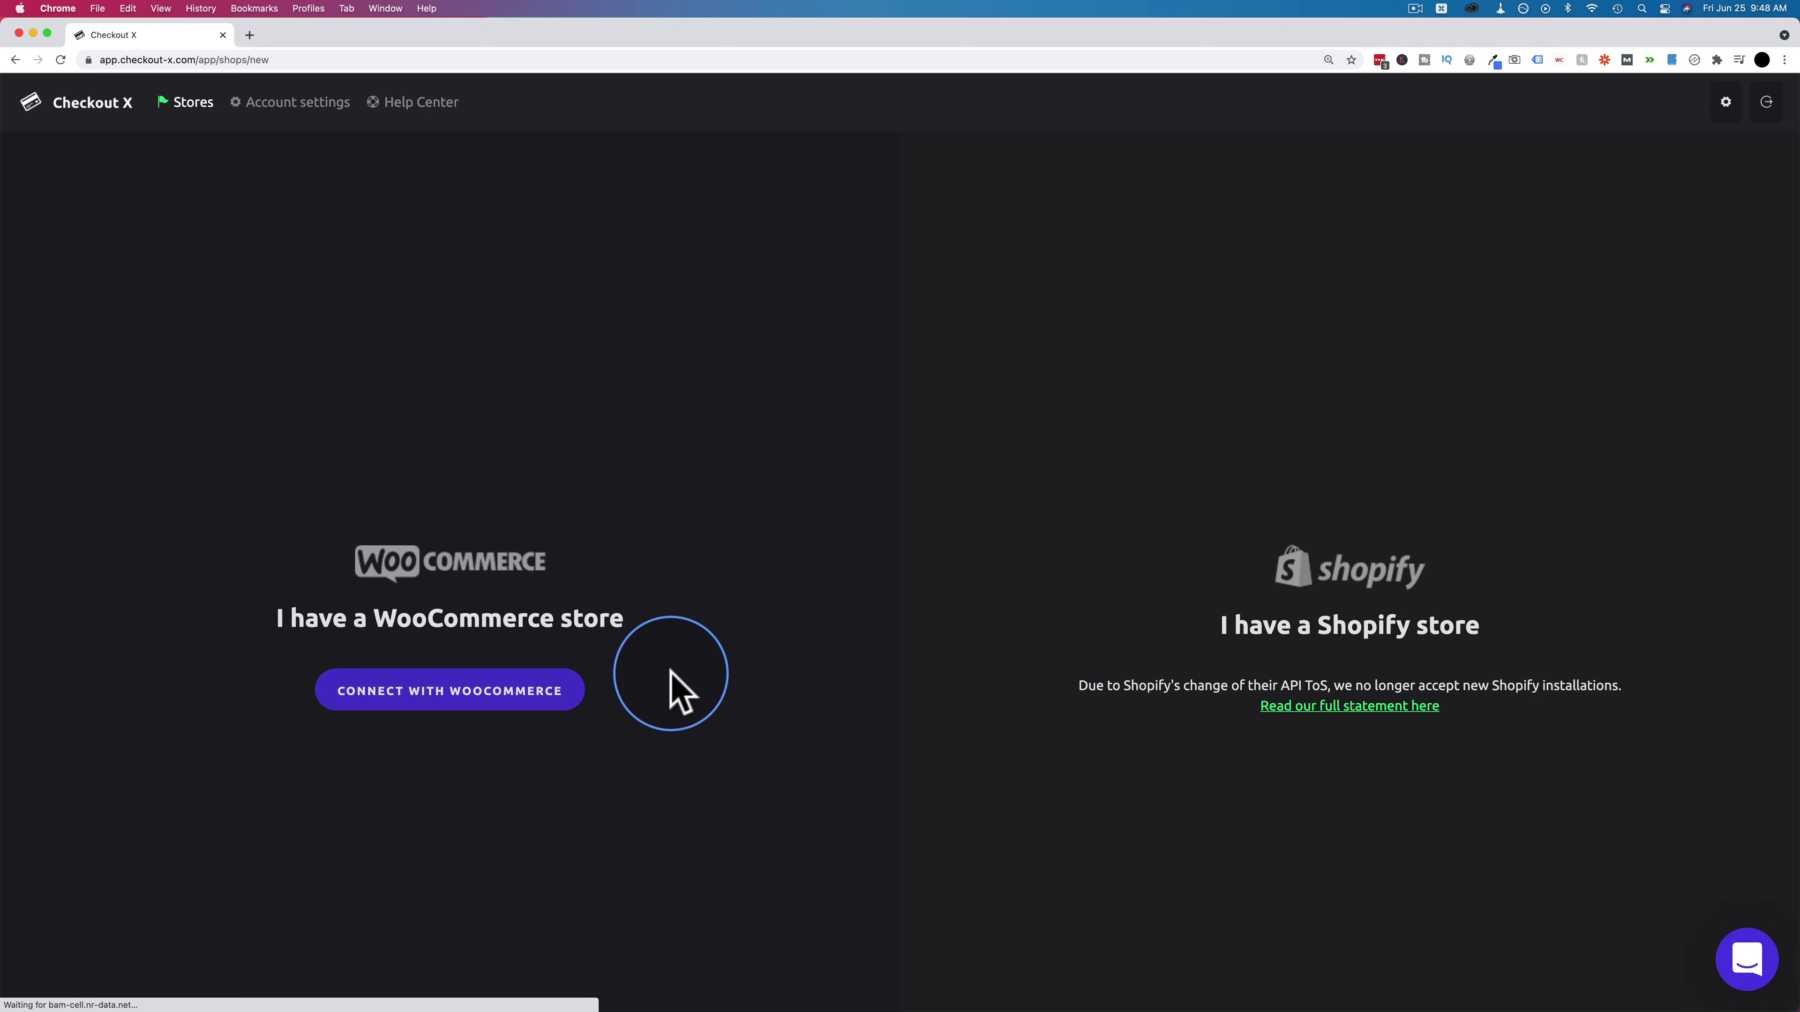
left_click(468, 711)
left_click(929, 256)
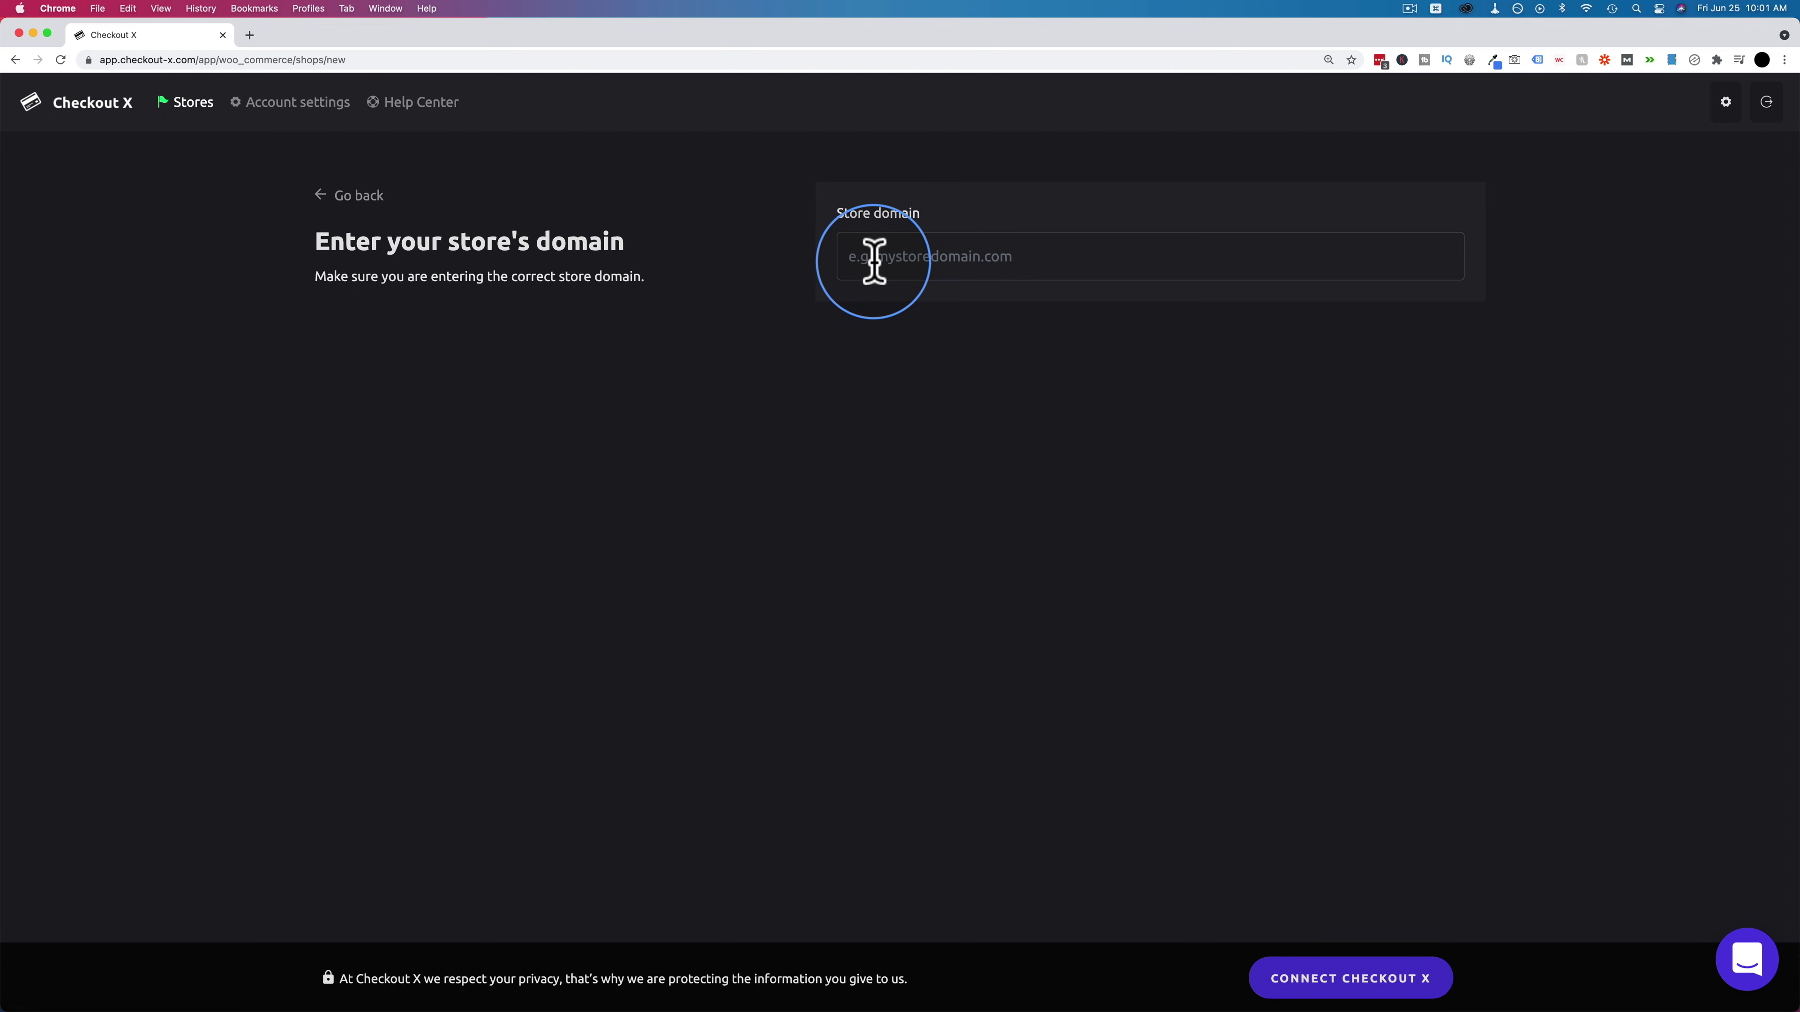
key("super+v")
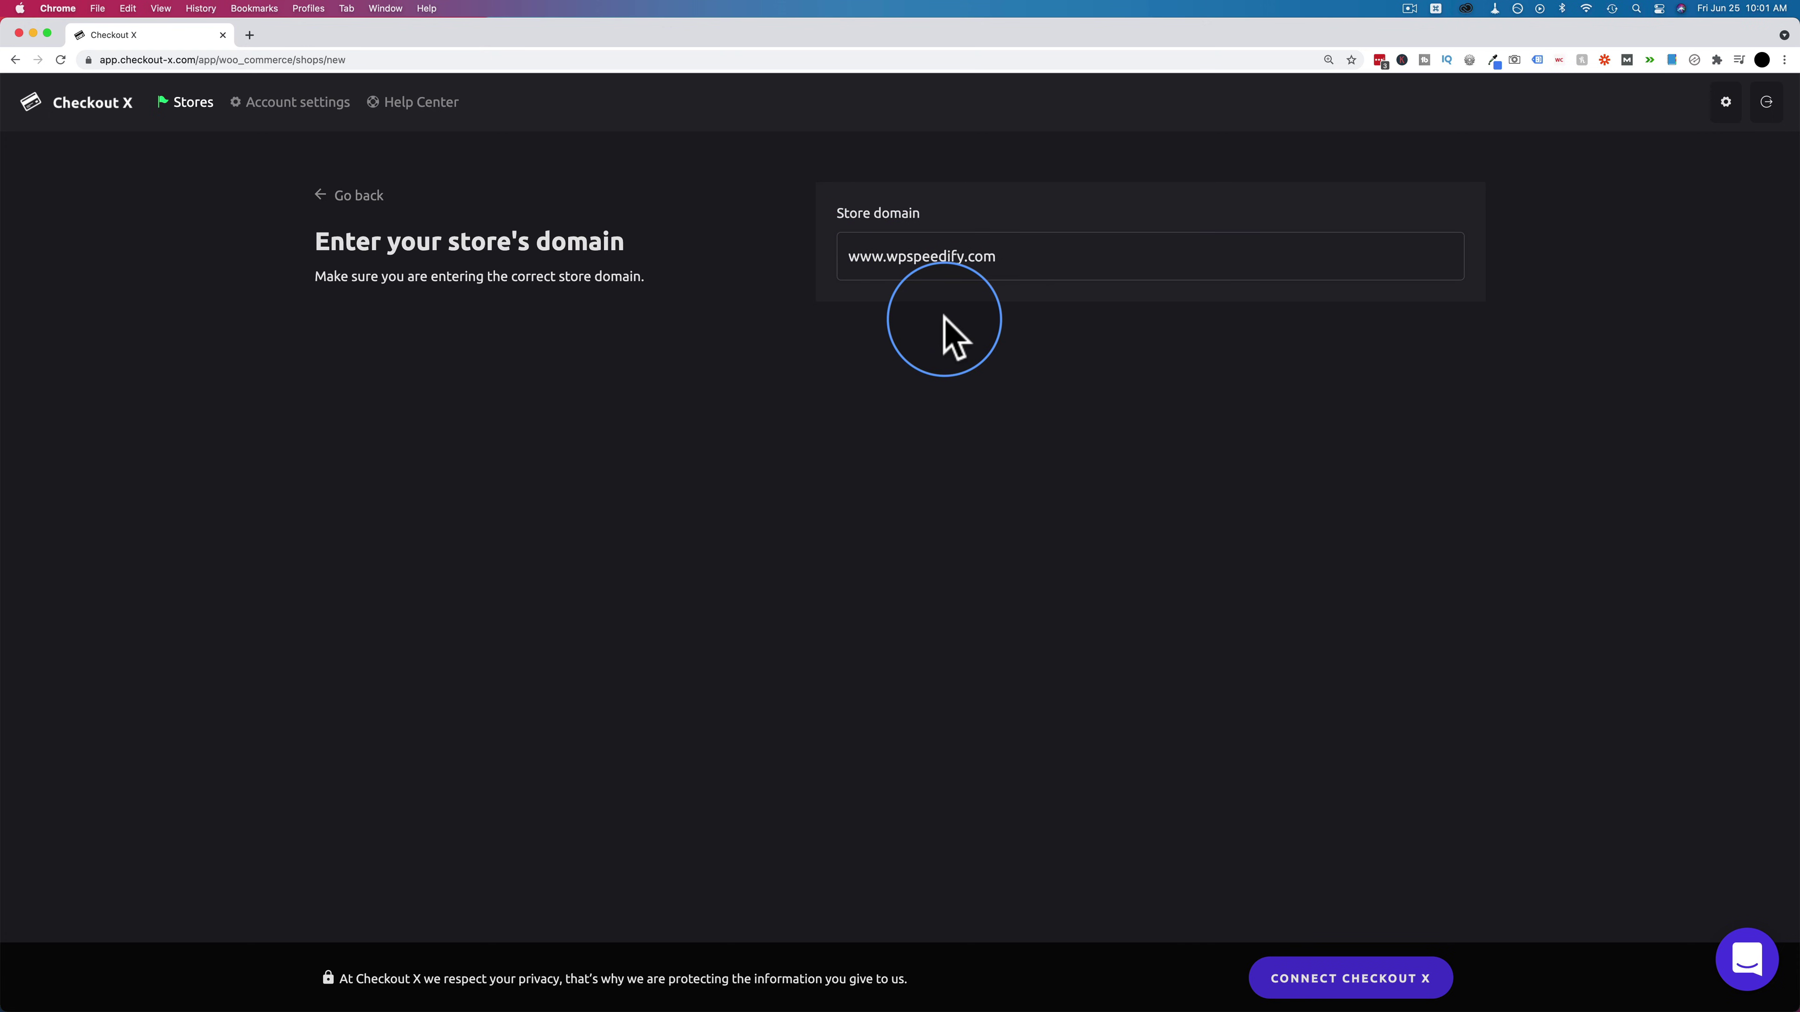
left_click(848, 258)
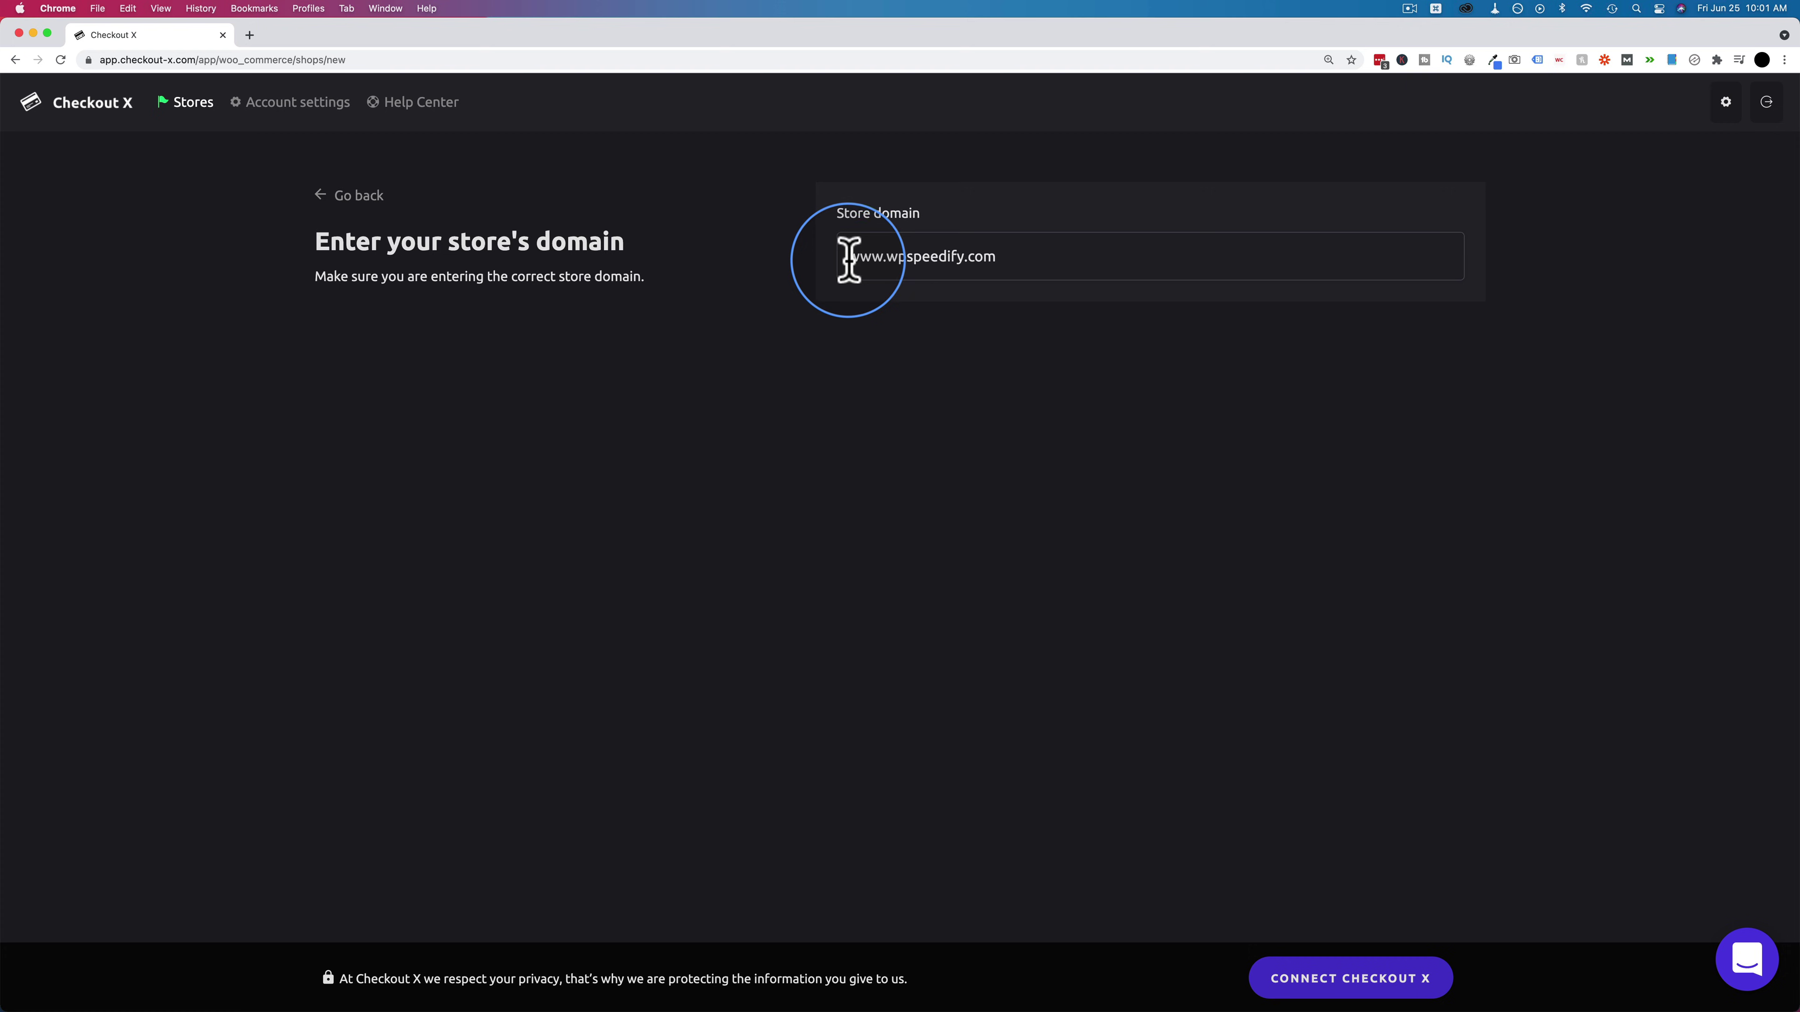
type("https://")
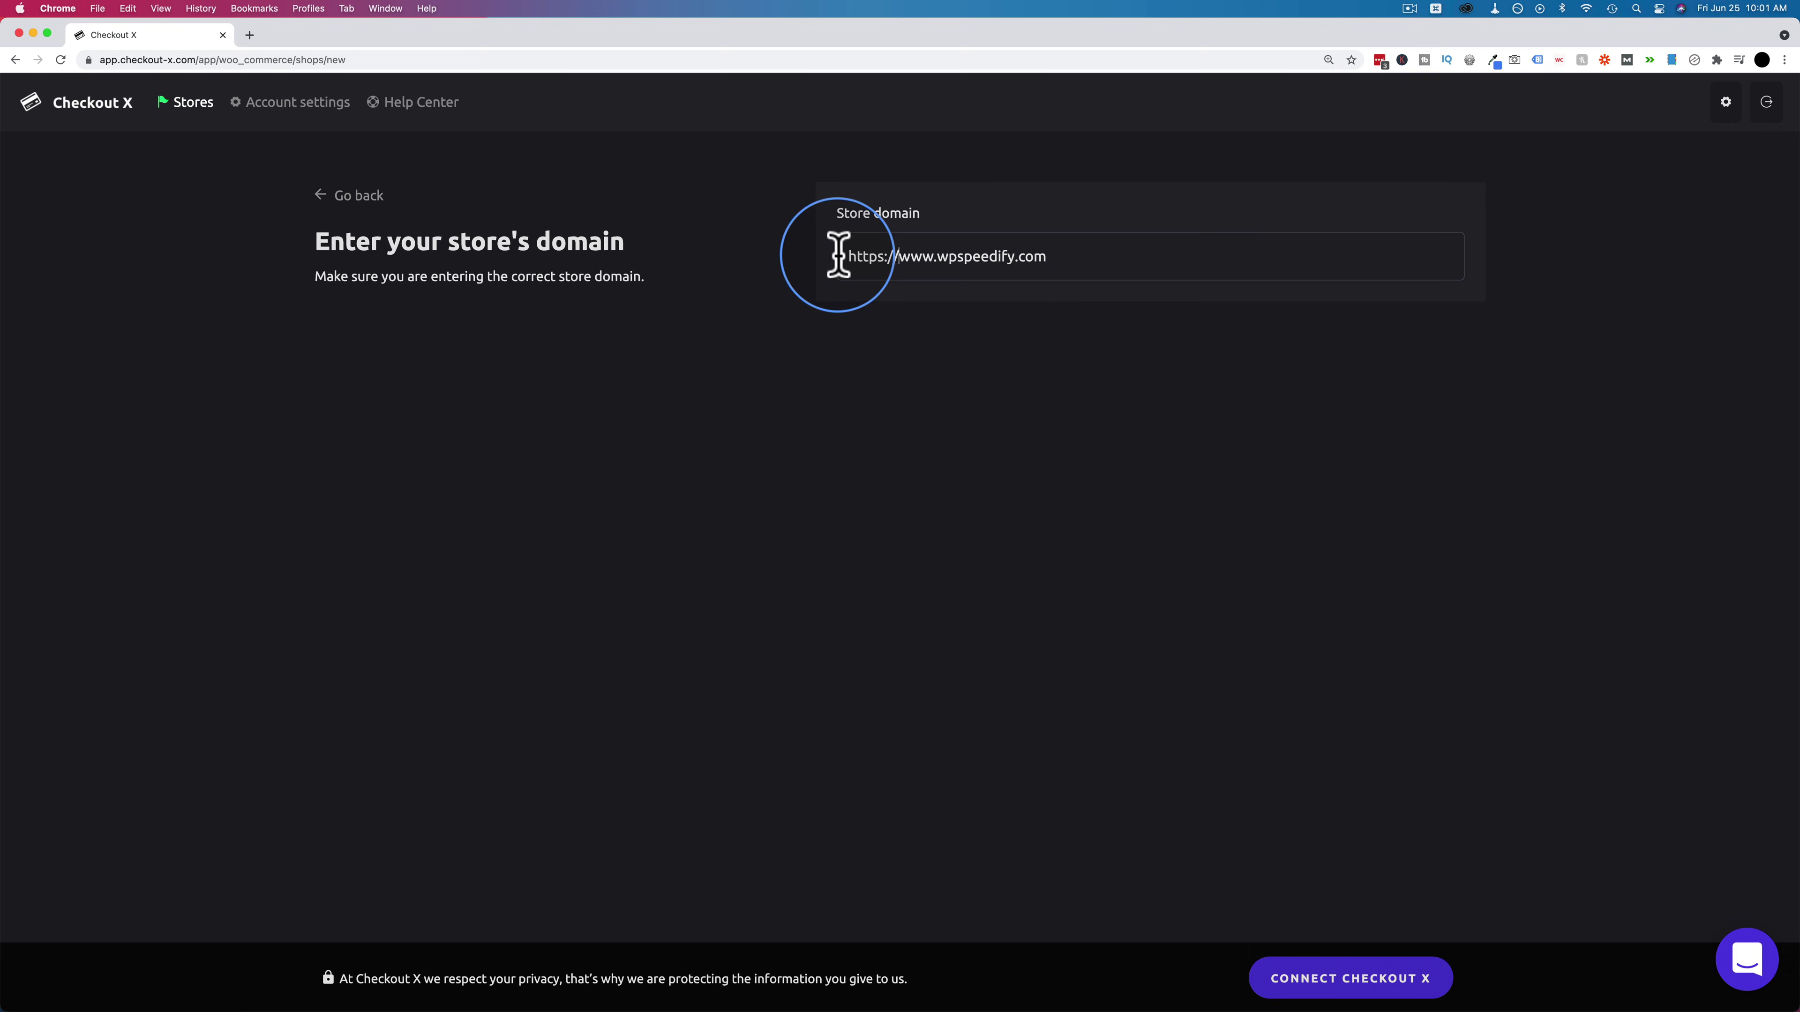
left_click_drag(896, 257, 803, 273)
key("BackSpace")
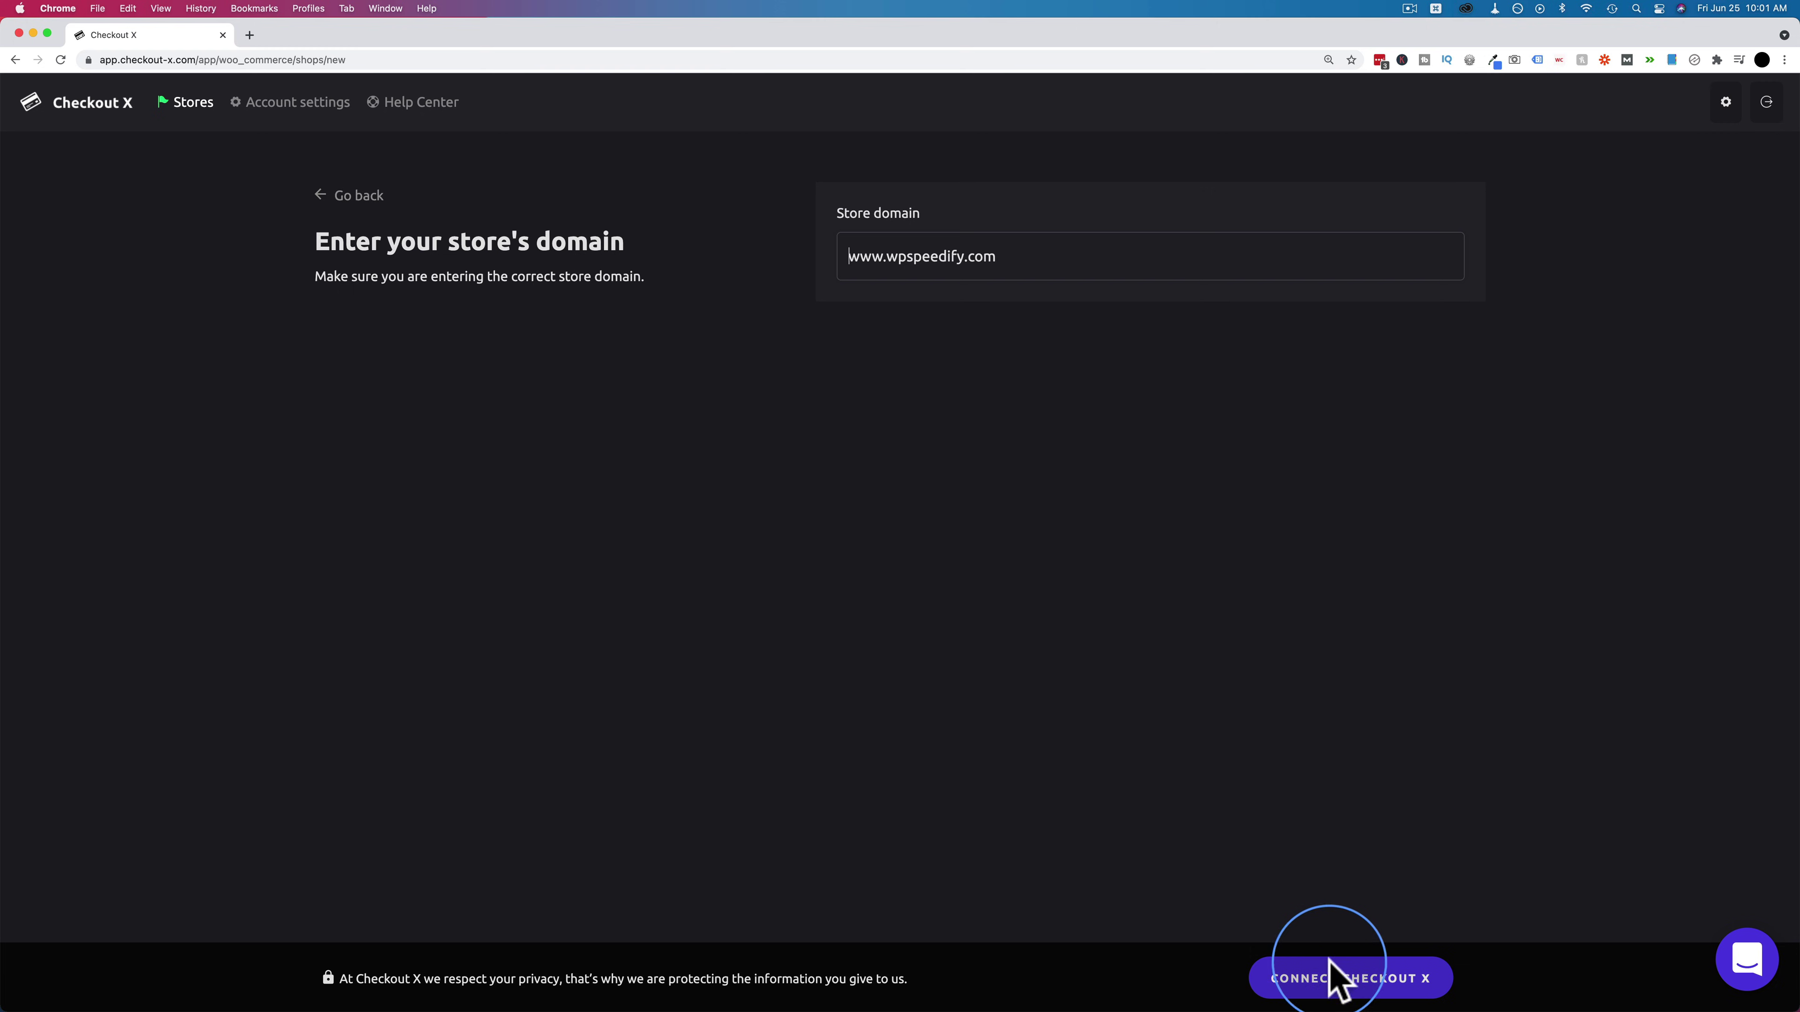
left_click(1385, 989)
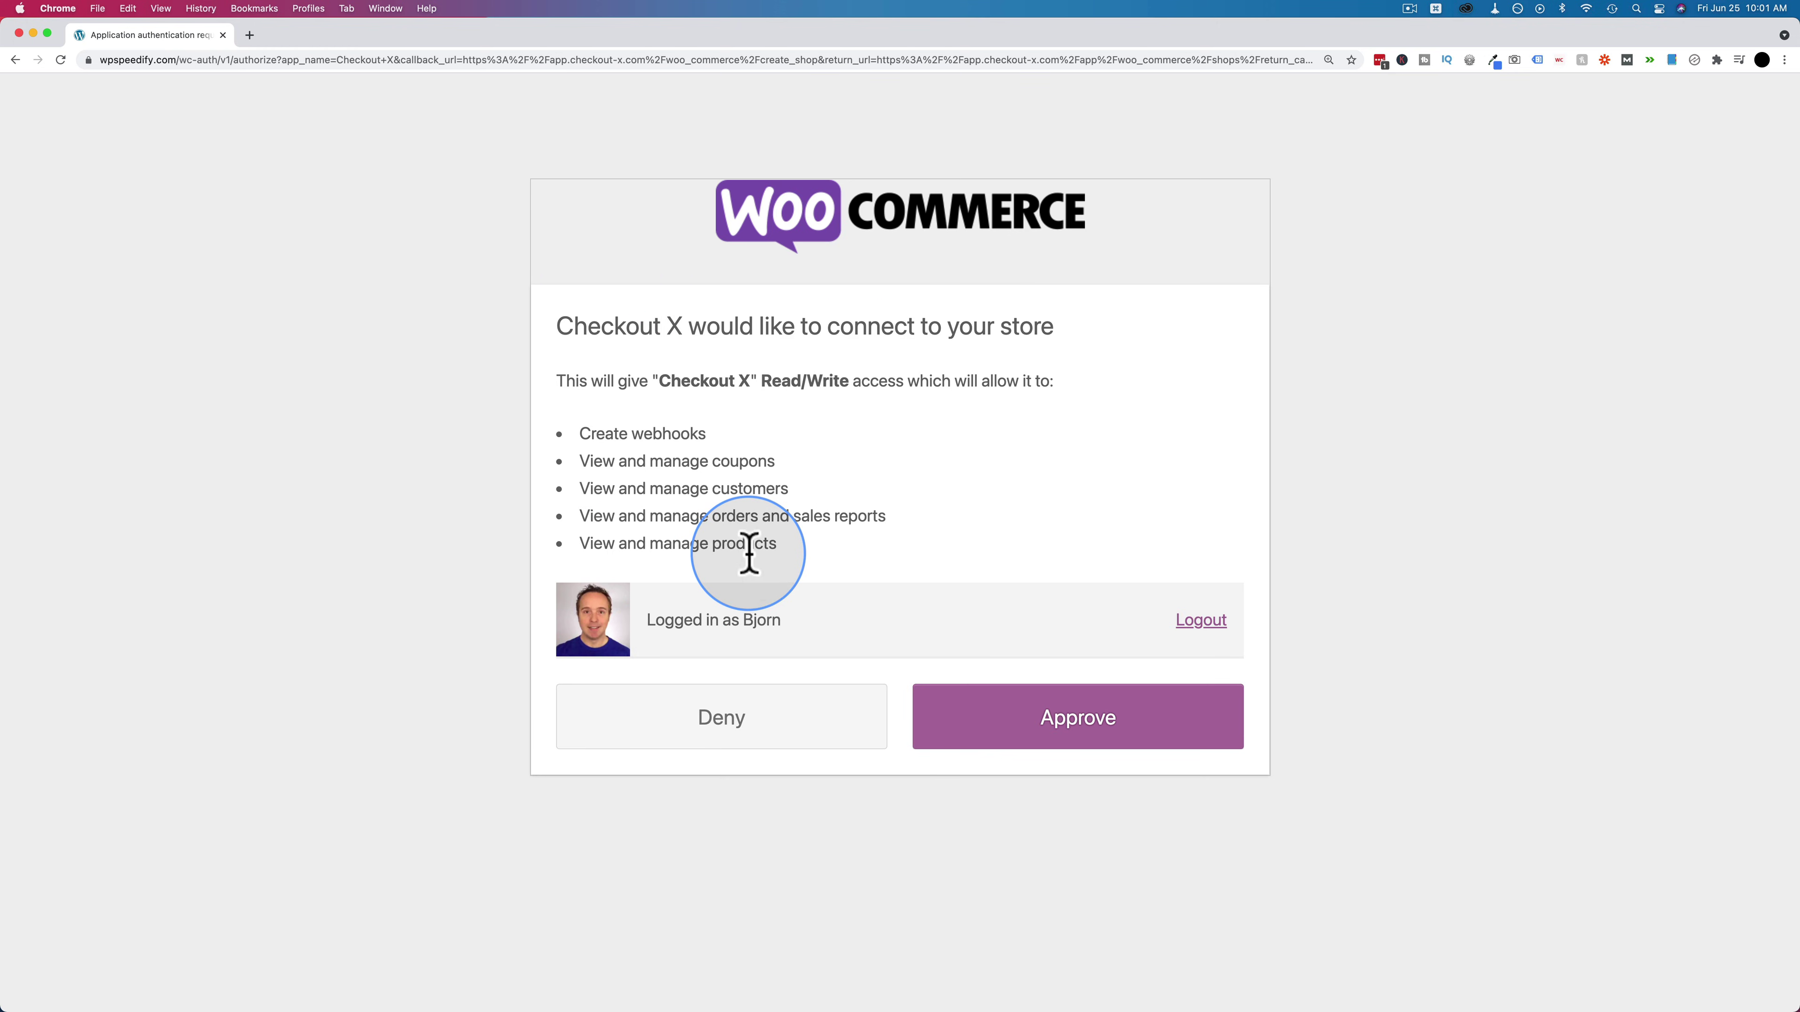
Review the requested Read/Write permissions and approve Checkout X's access to the WooCommerce store
left_click_drag(583, 435, 792, 560)
left_click(1076, 717)
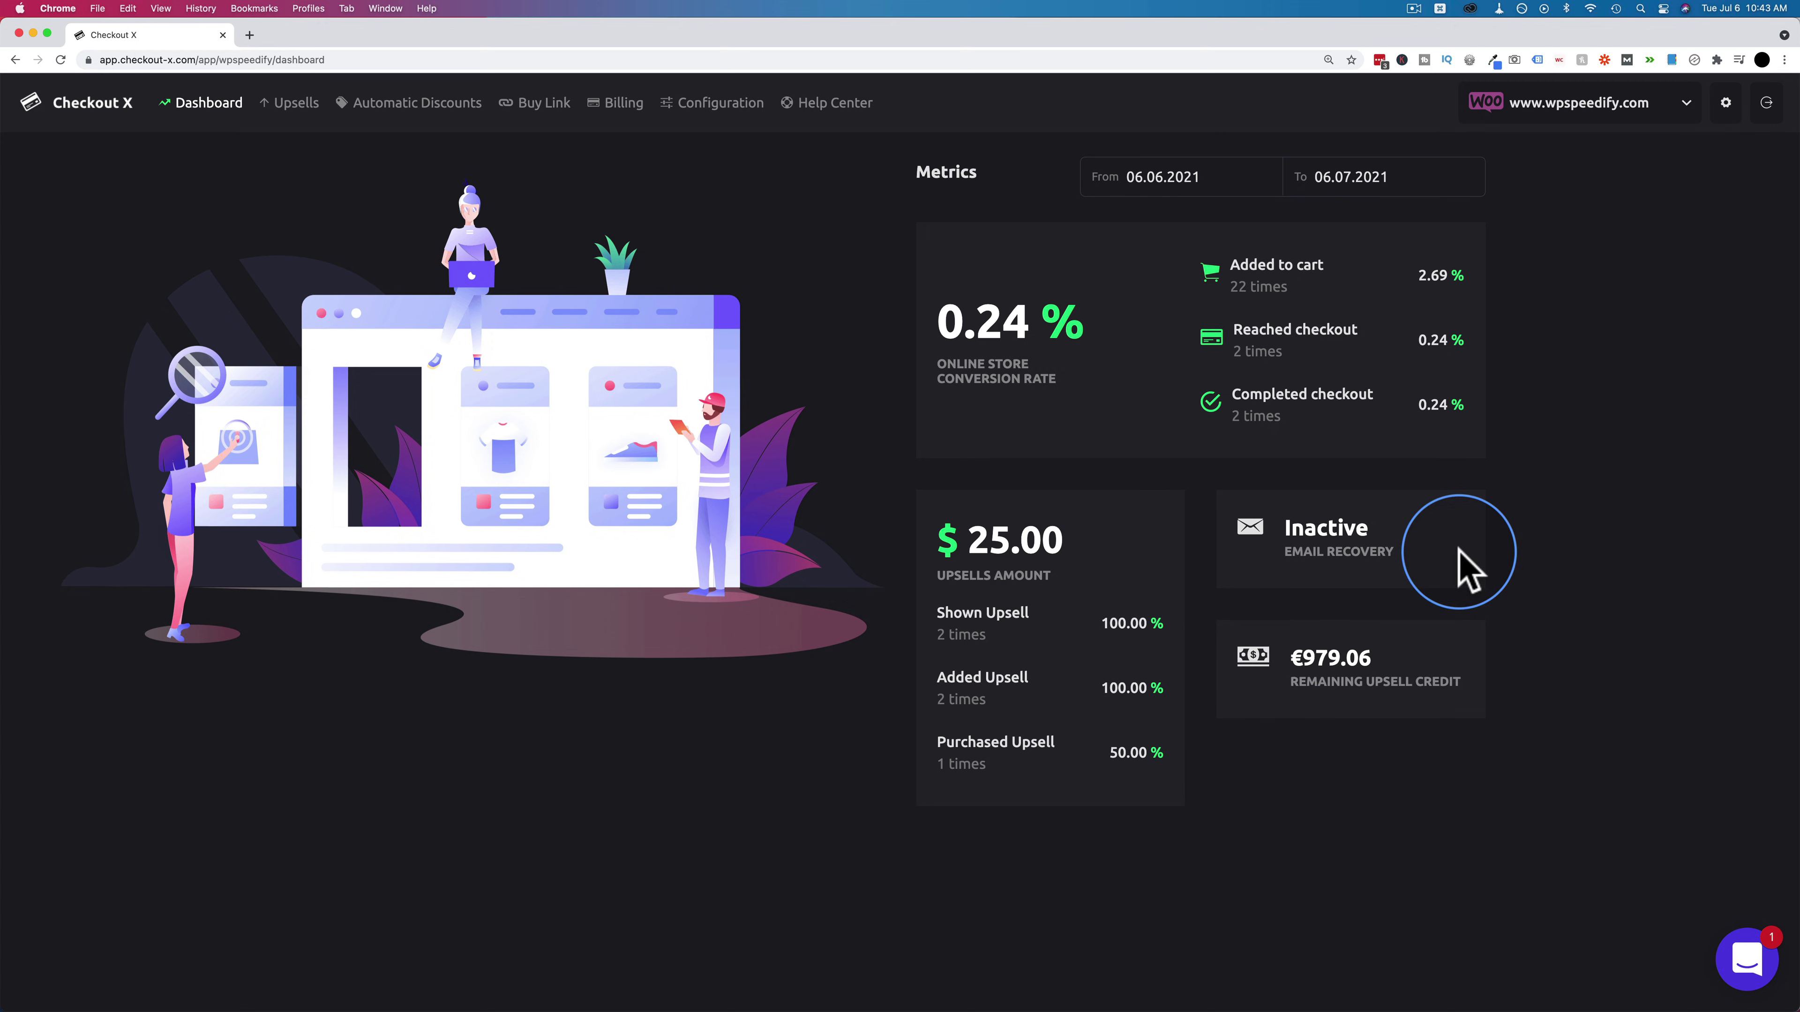
Check the remaining upsell credit on the dashboard, then go to the Upsells page
left_click_drag(1385, 660, 1281, 665)
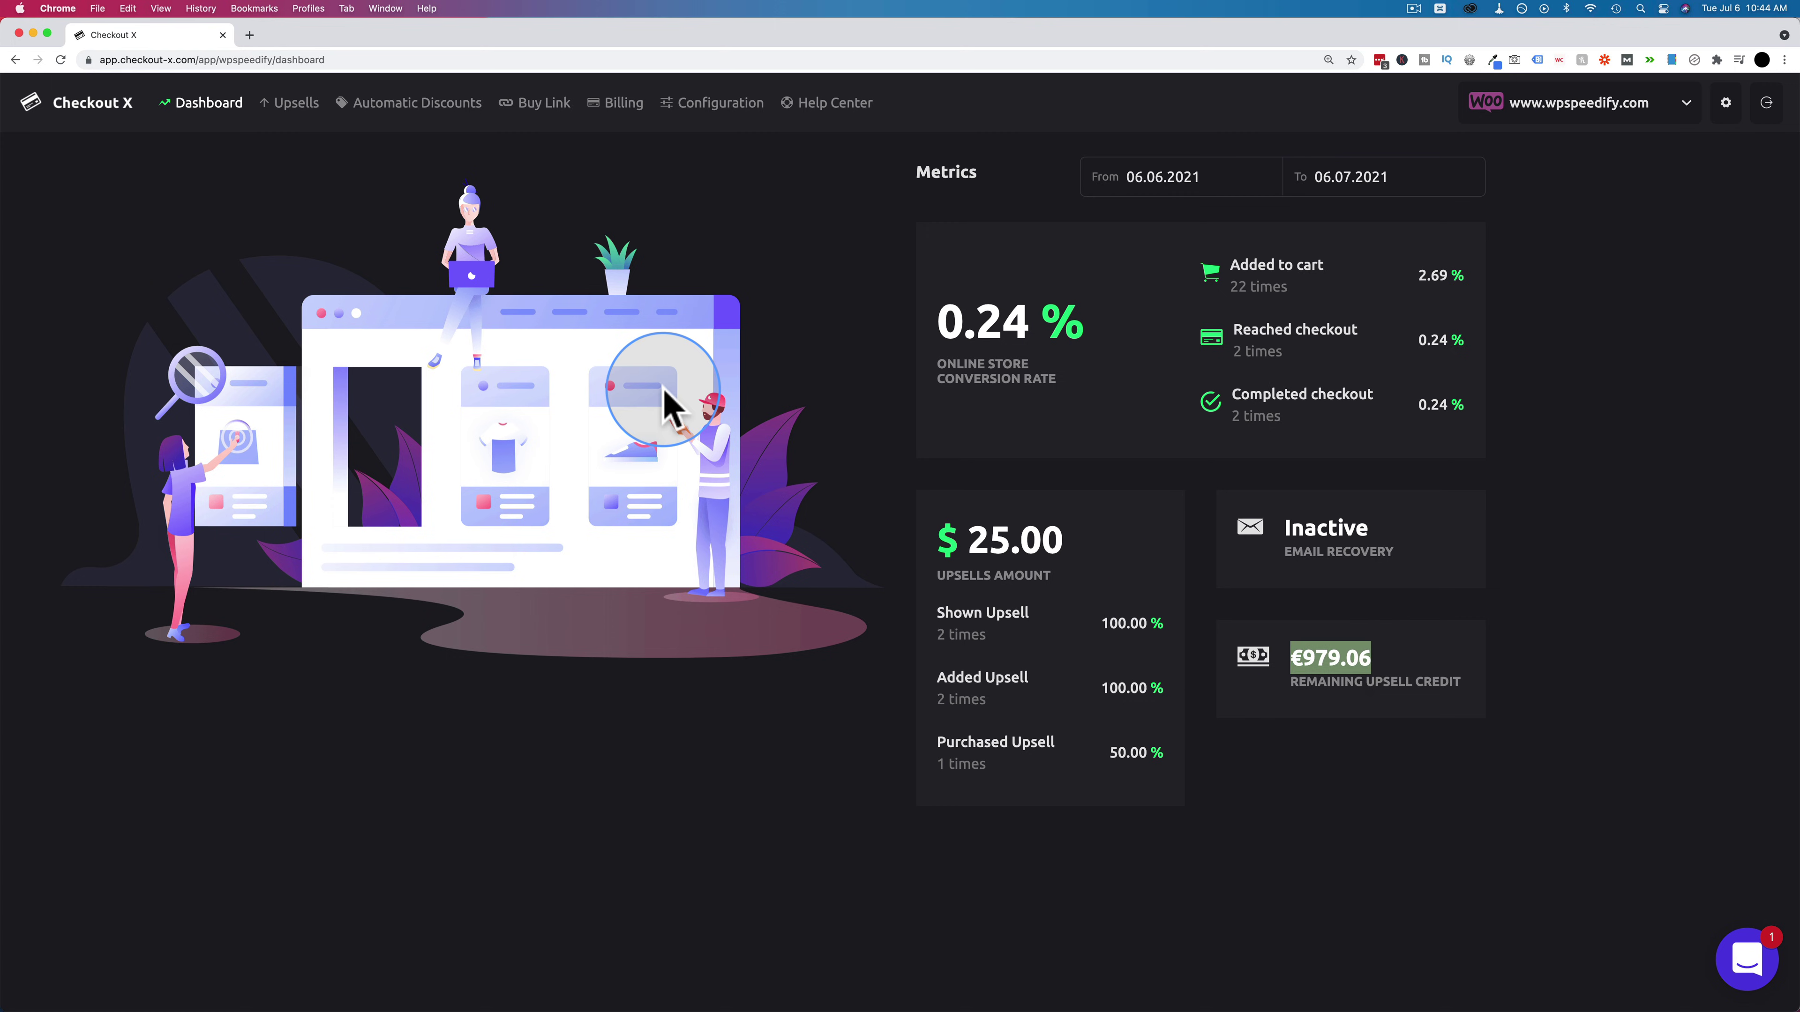
left_click(296, 106)
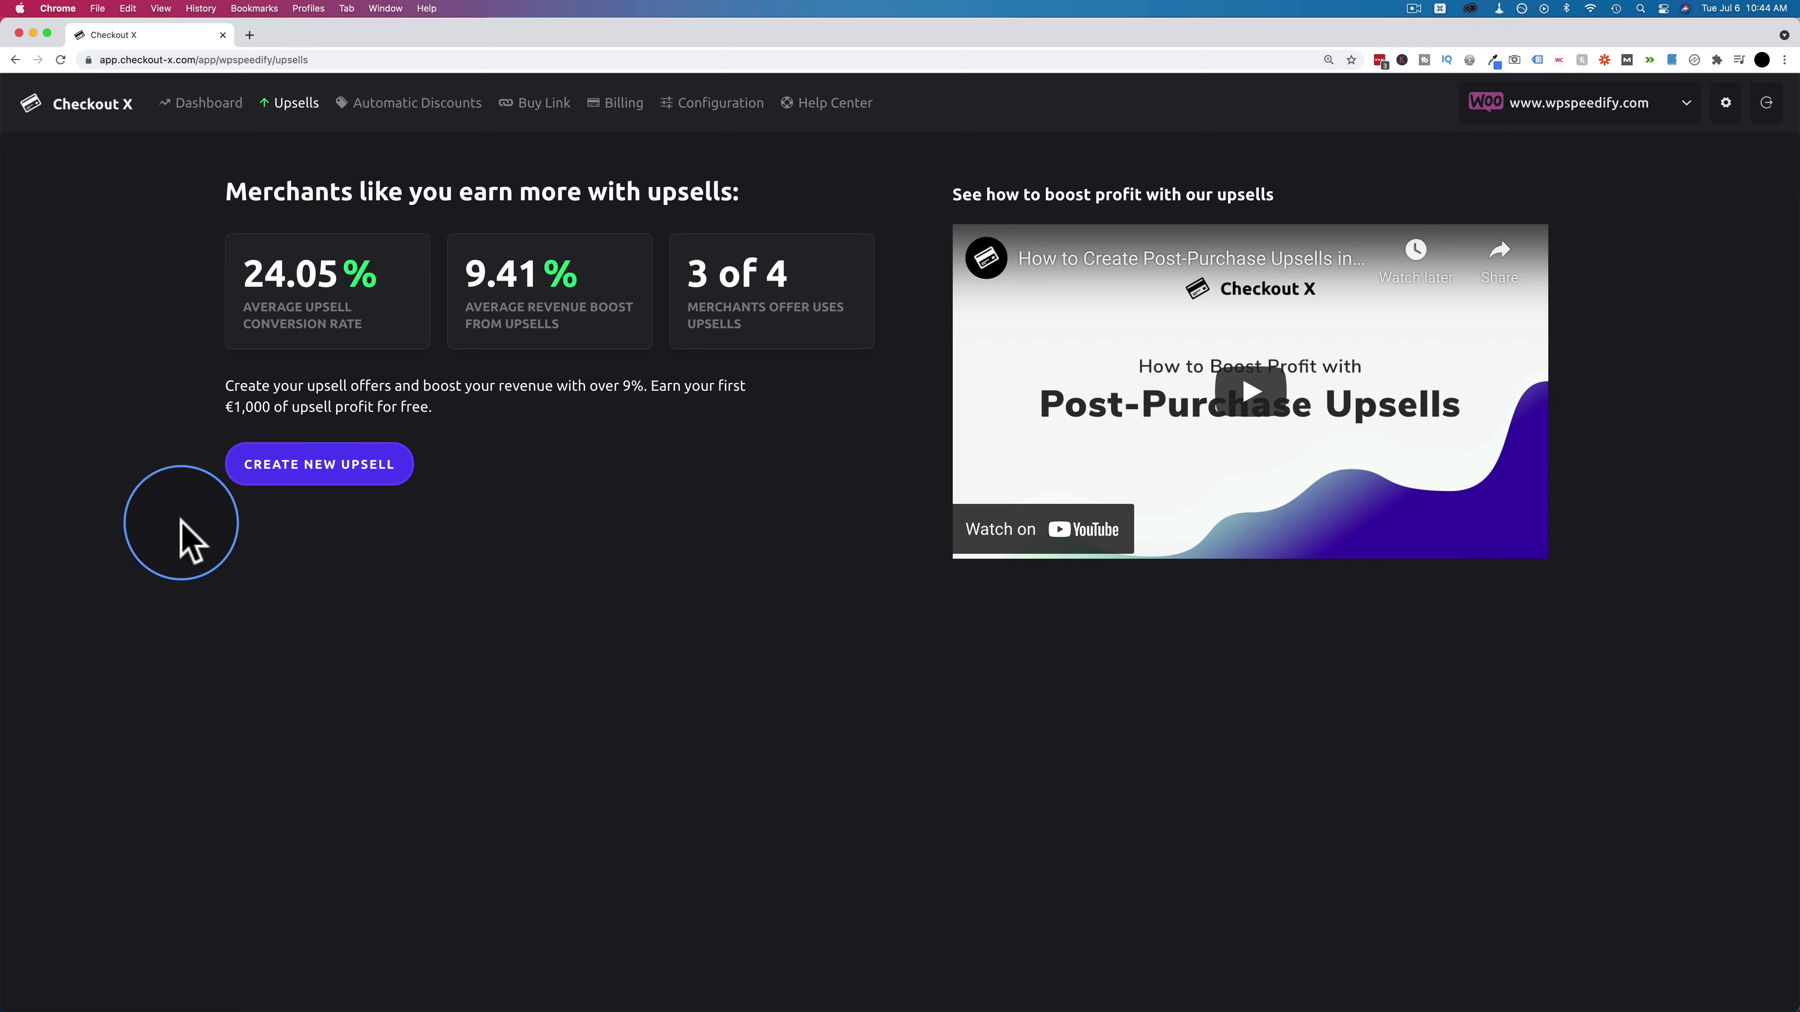
Start a new upsell and look over its triggers, title and offer sections
left_click(333, 468)
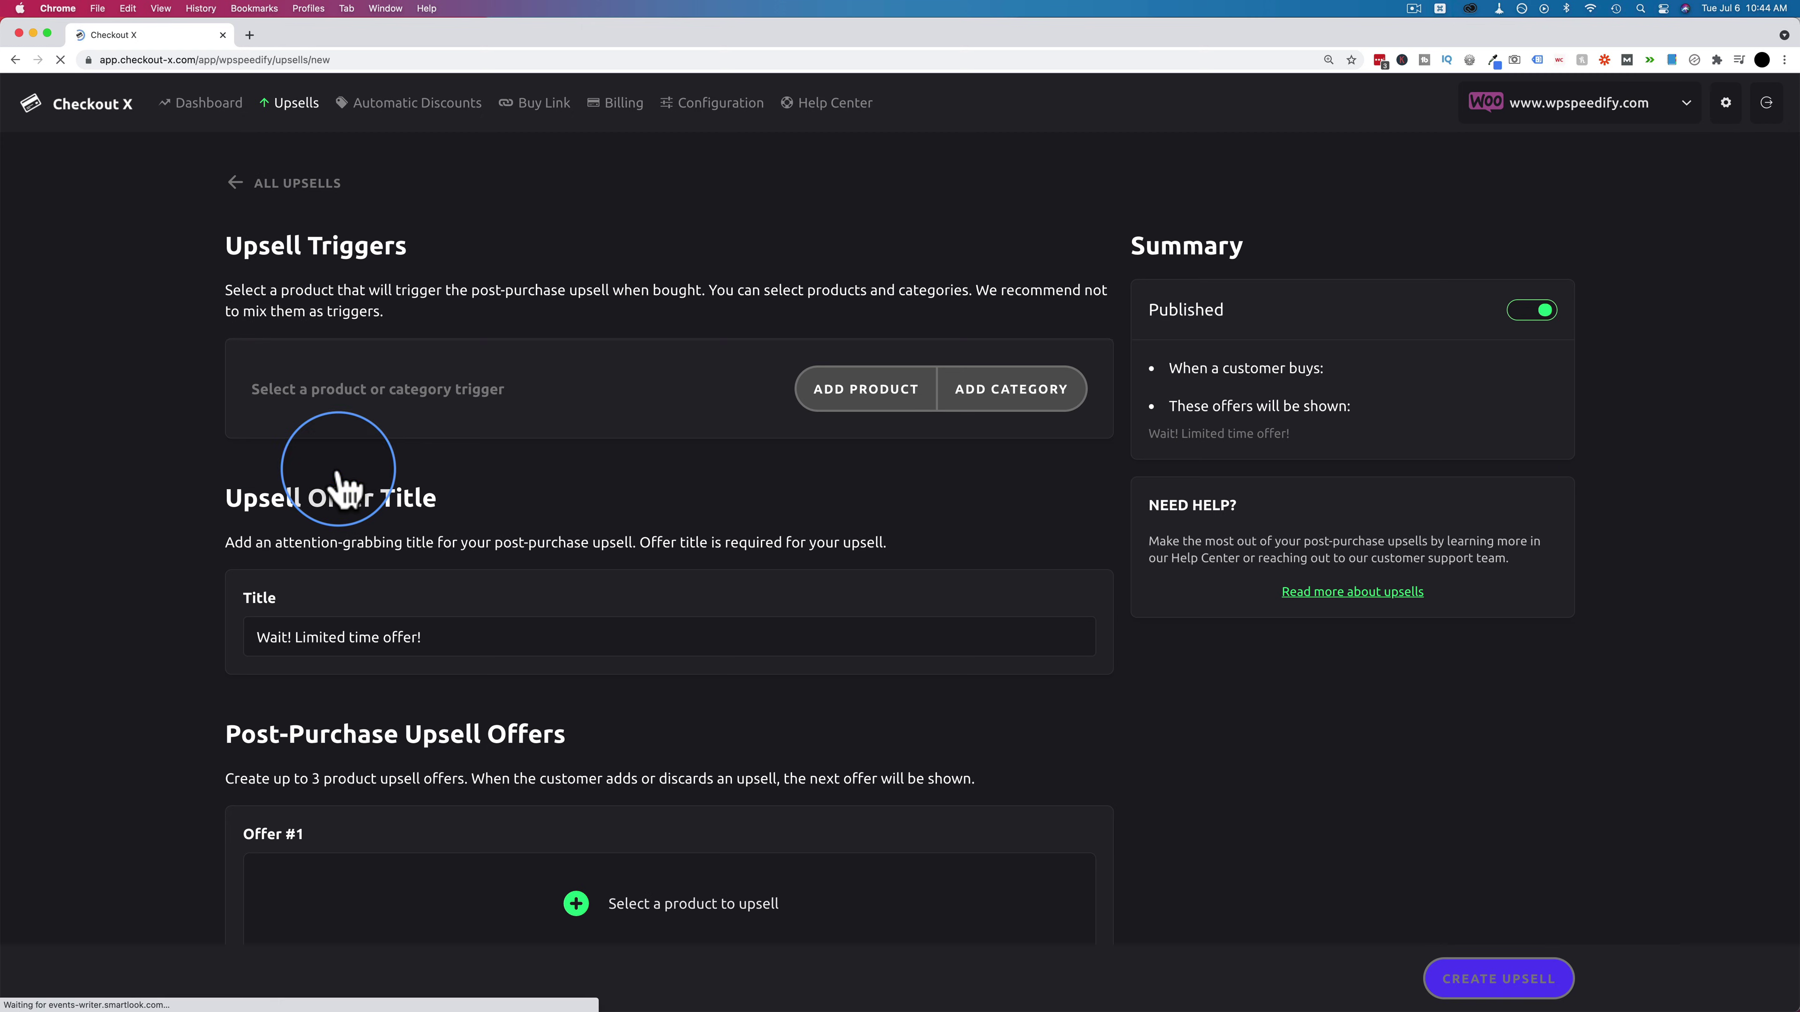
scroll(286, 281, "down", 5)
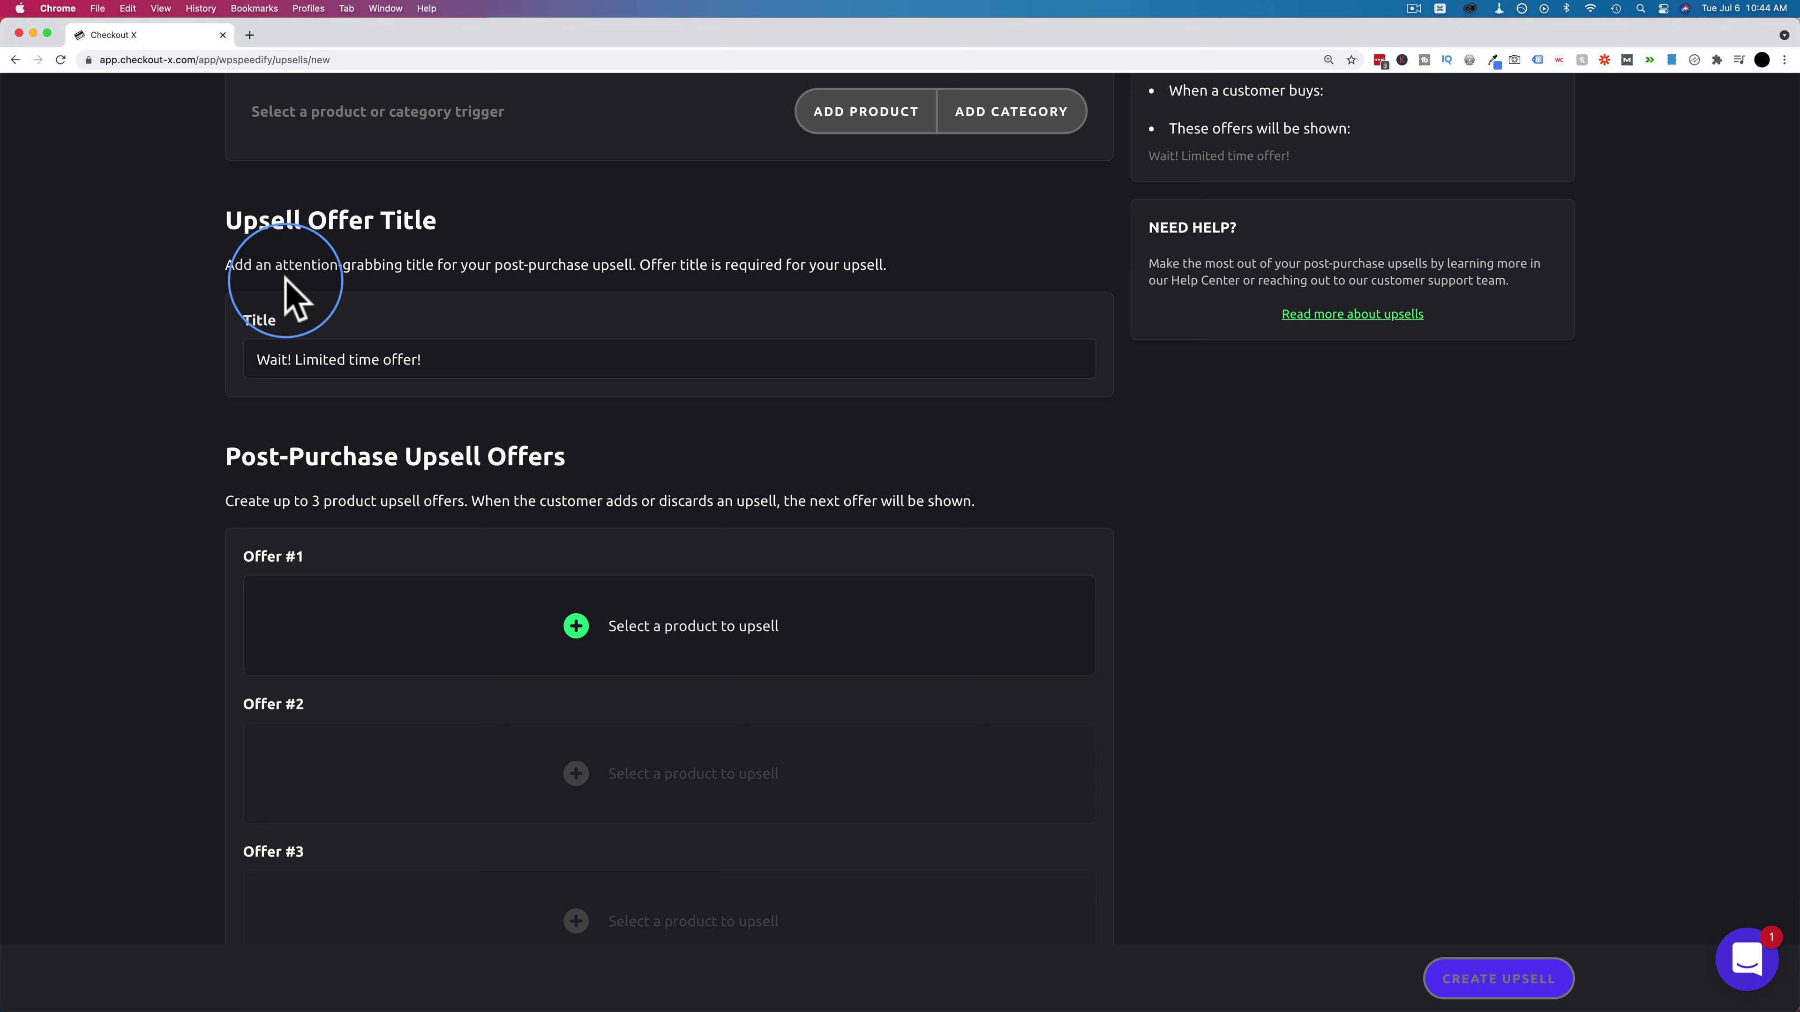
scroll(474, 414, "up", 5)
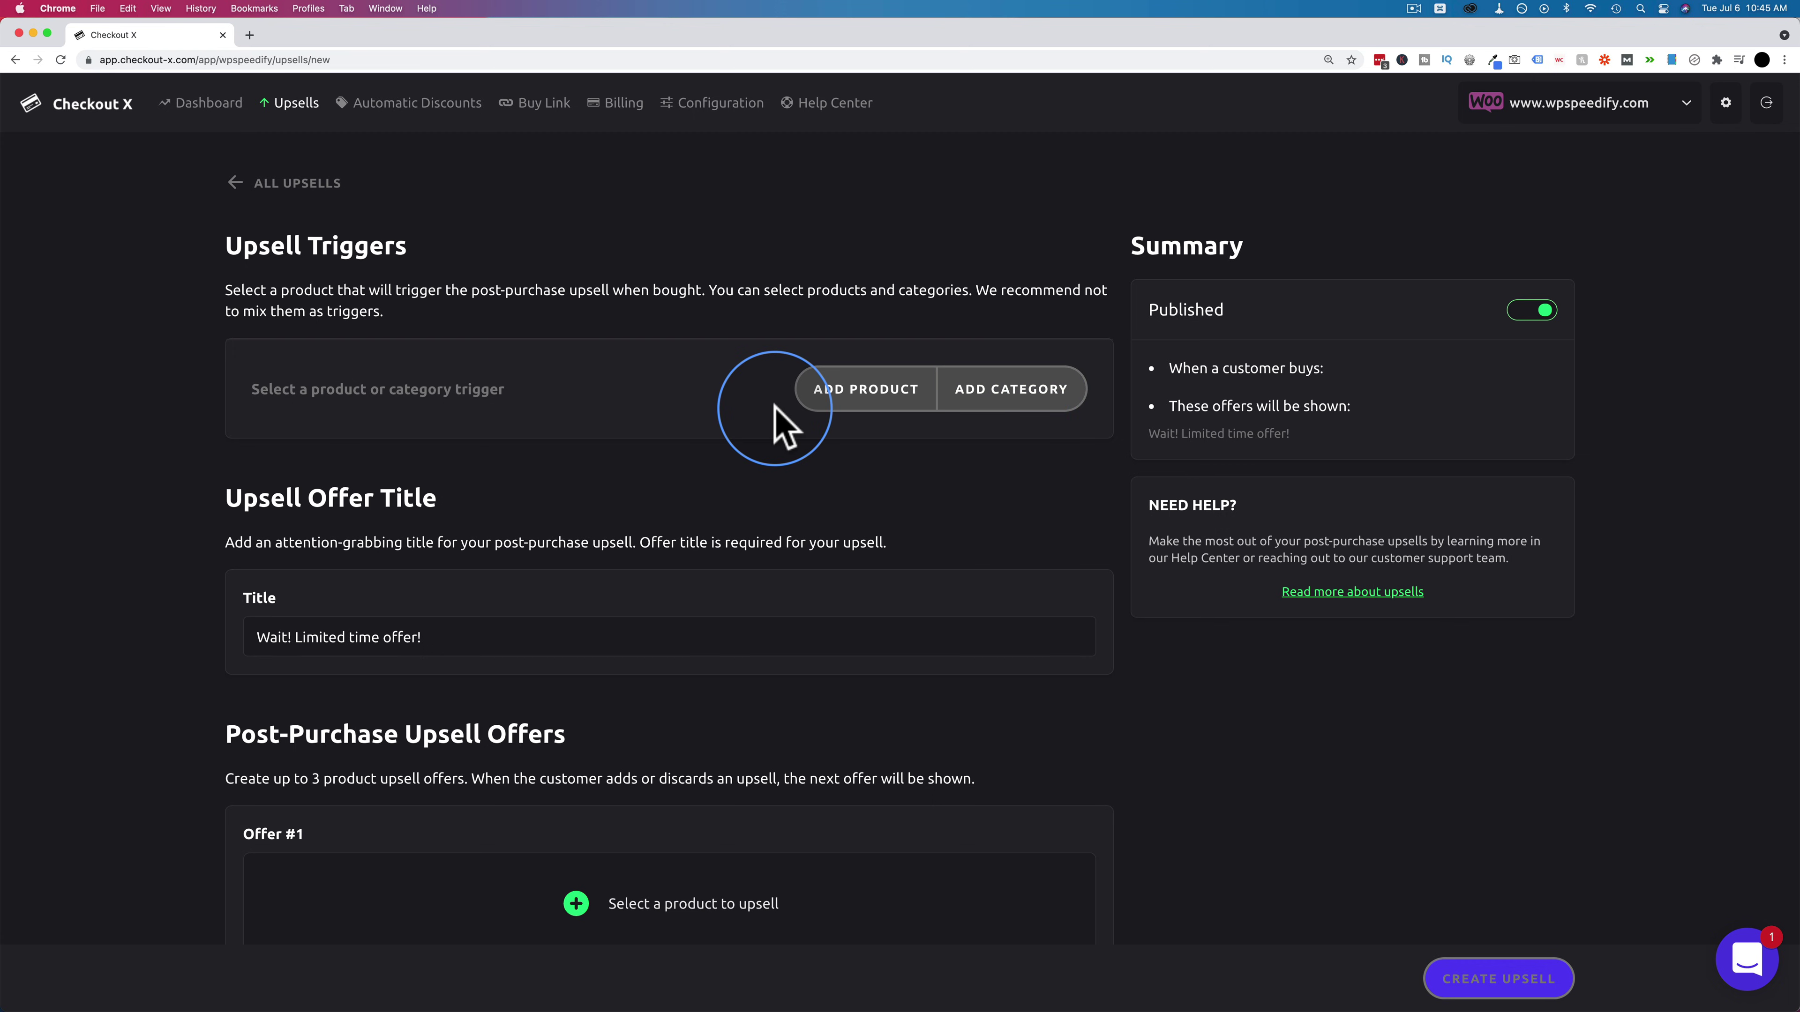
Add Yoga Water Bottle as the upsell's trigger product
left_click(879, 419)
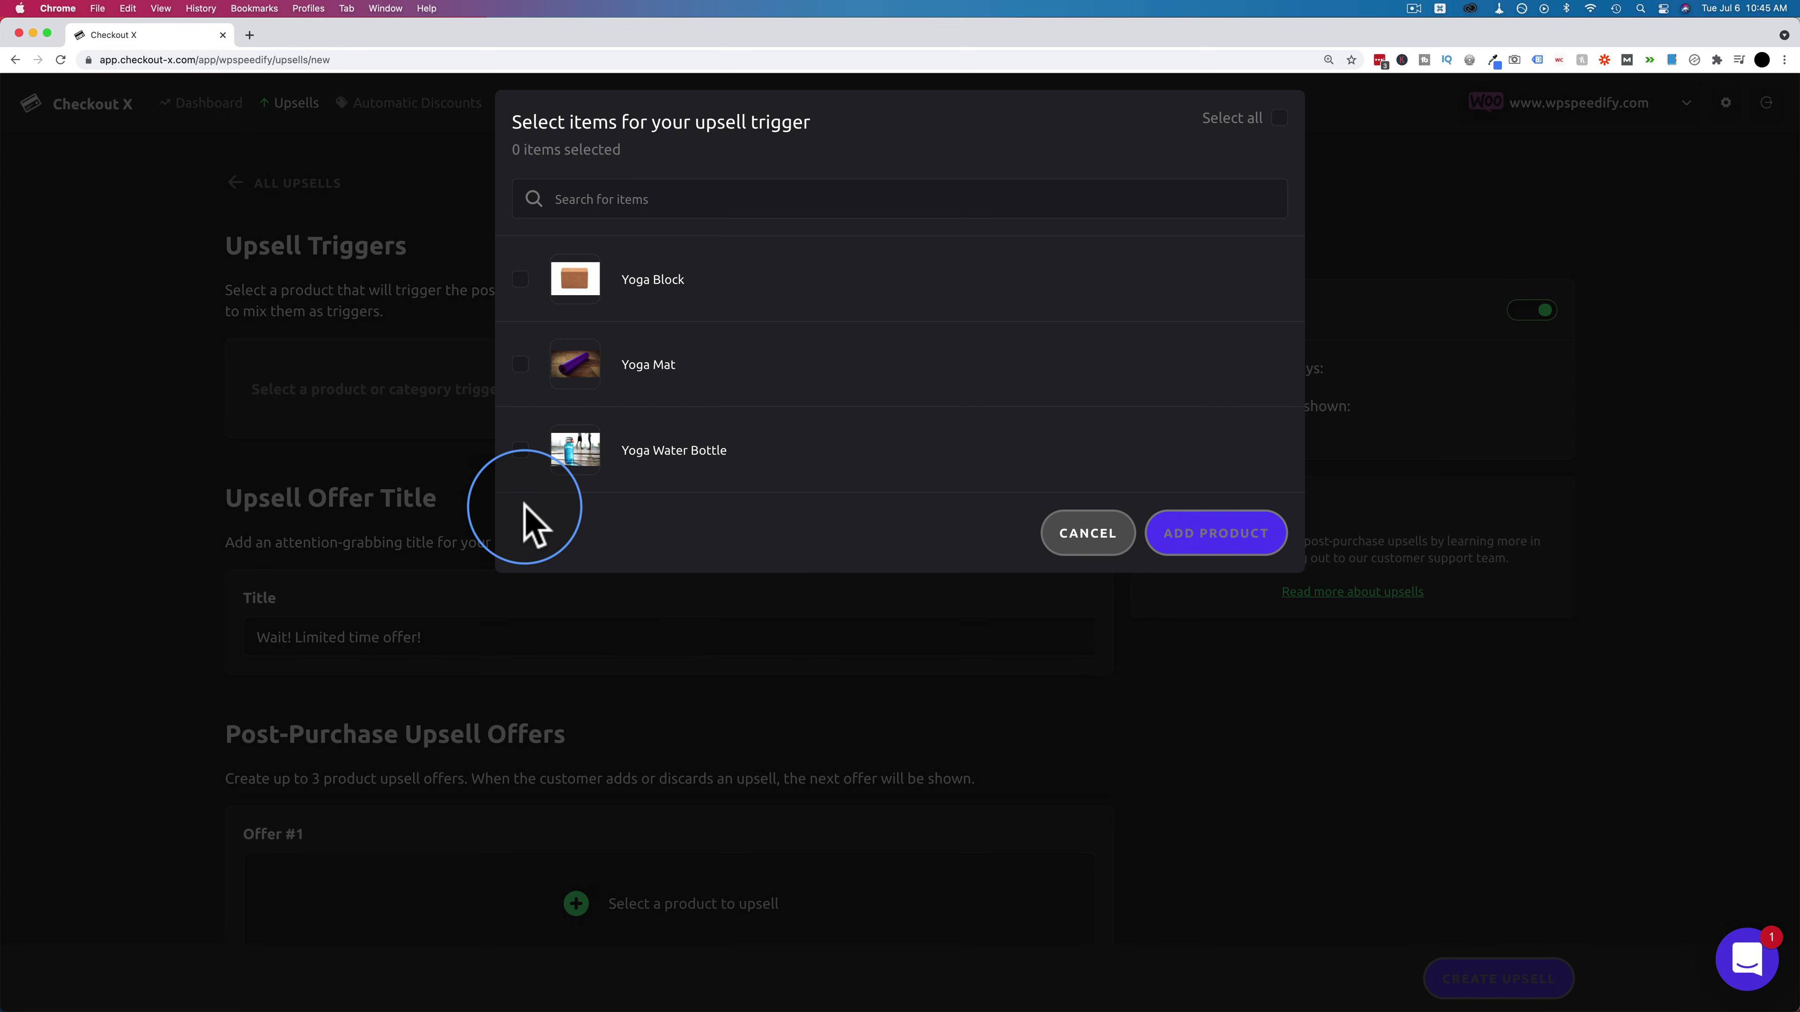
left_click(520, 451)
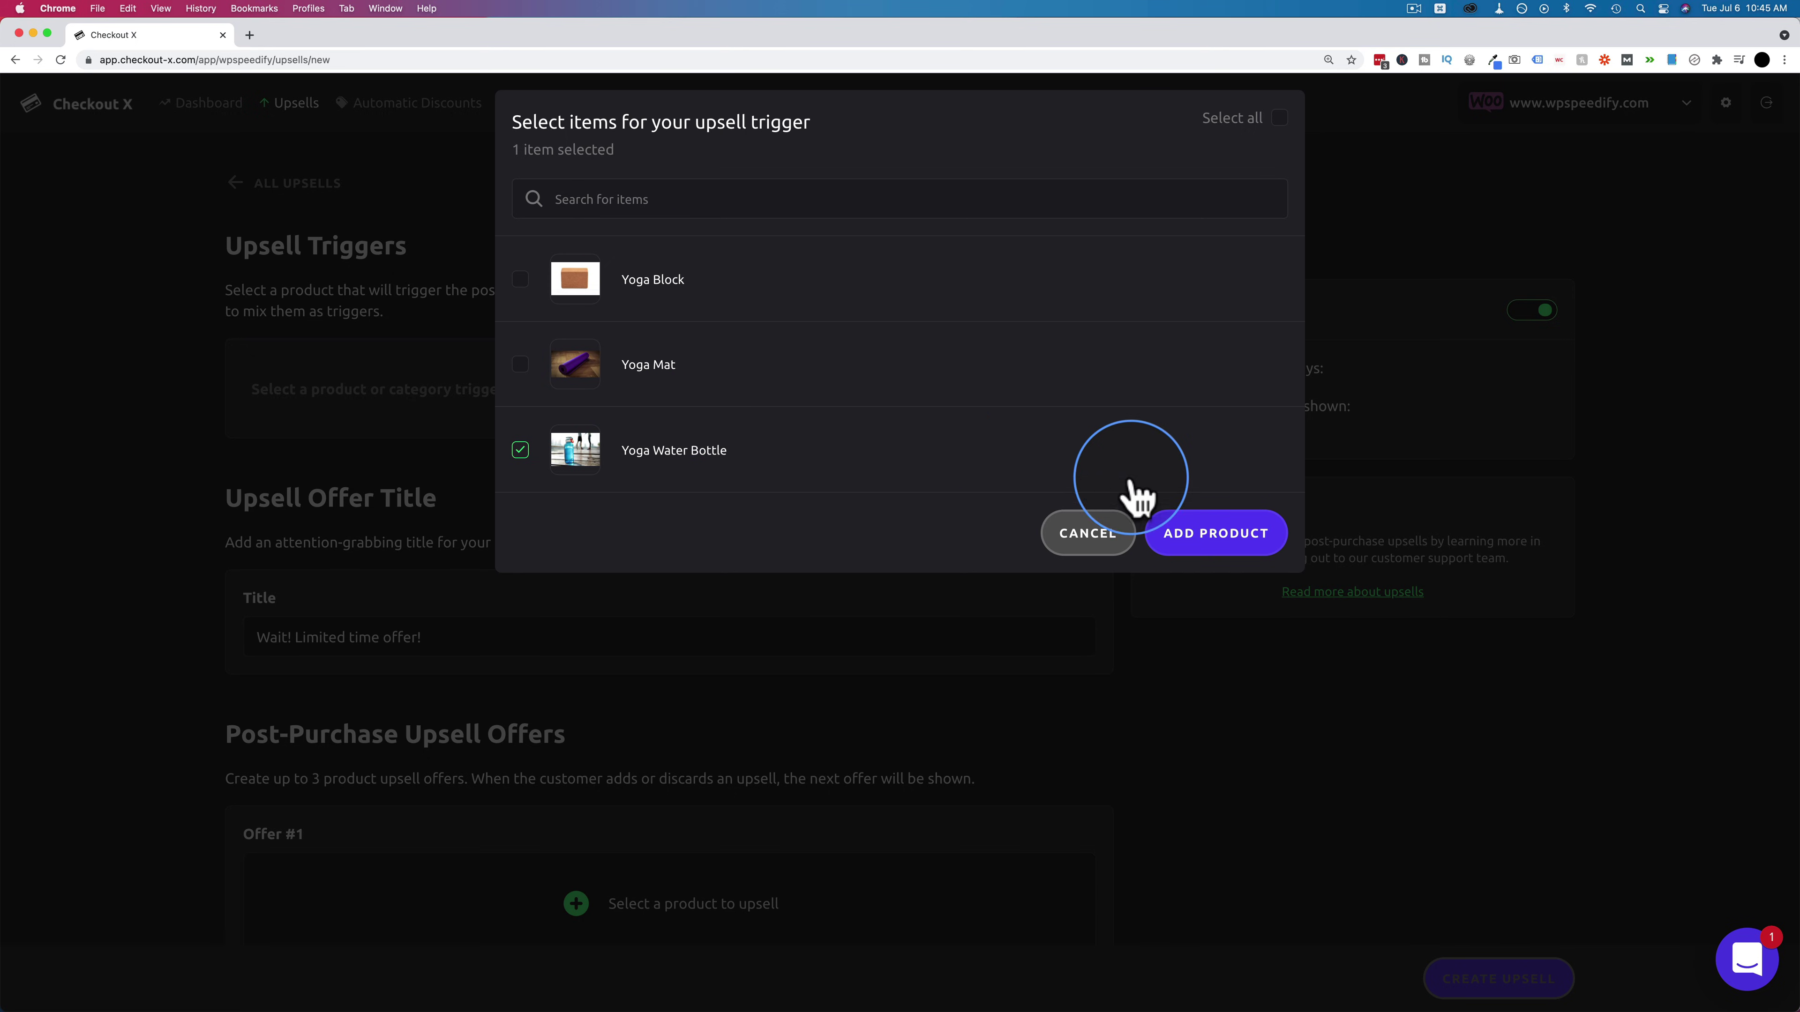
left_click(1189, 535)
scroll(547, 542, "down", 2)
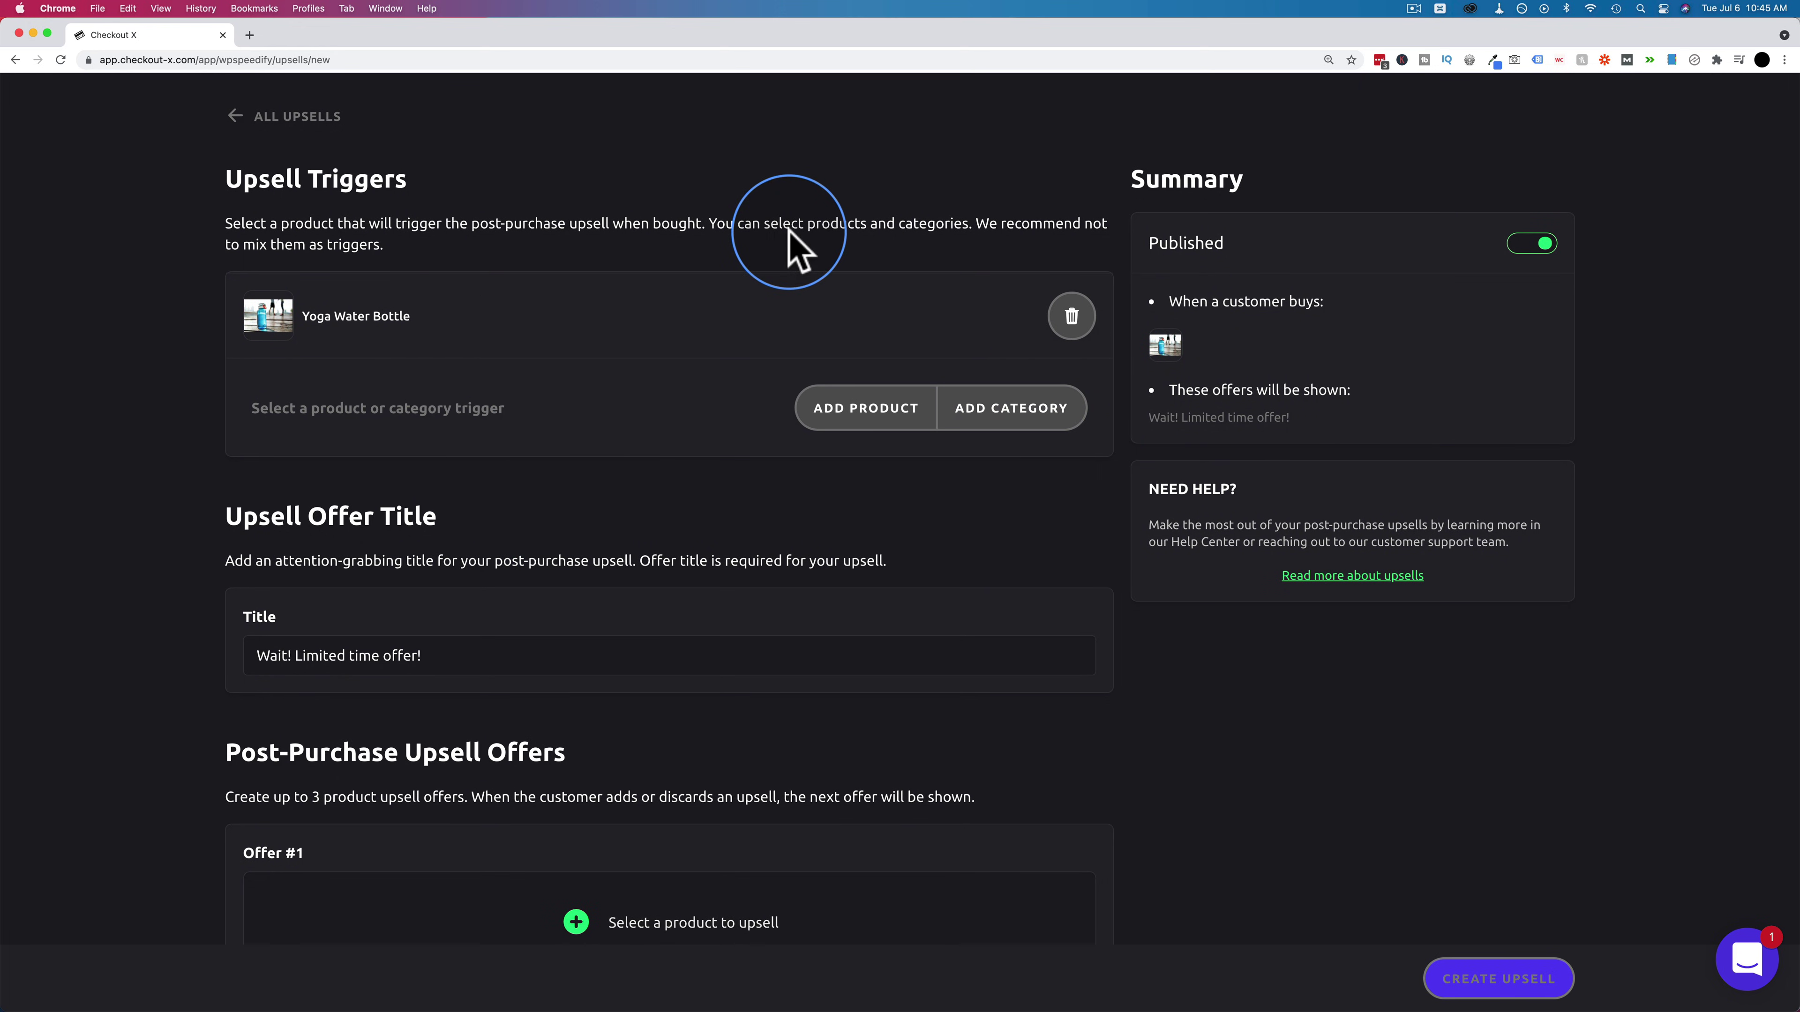
left_click_drag(978, 223, 382, 245)
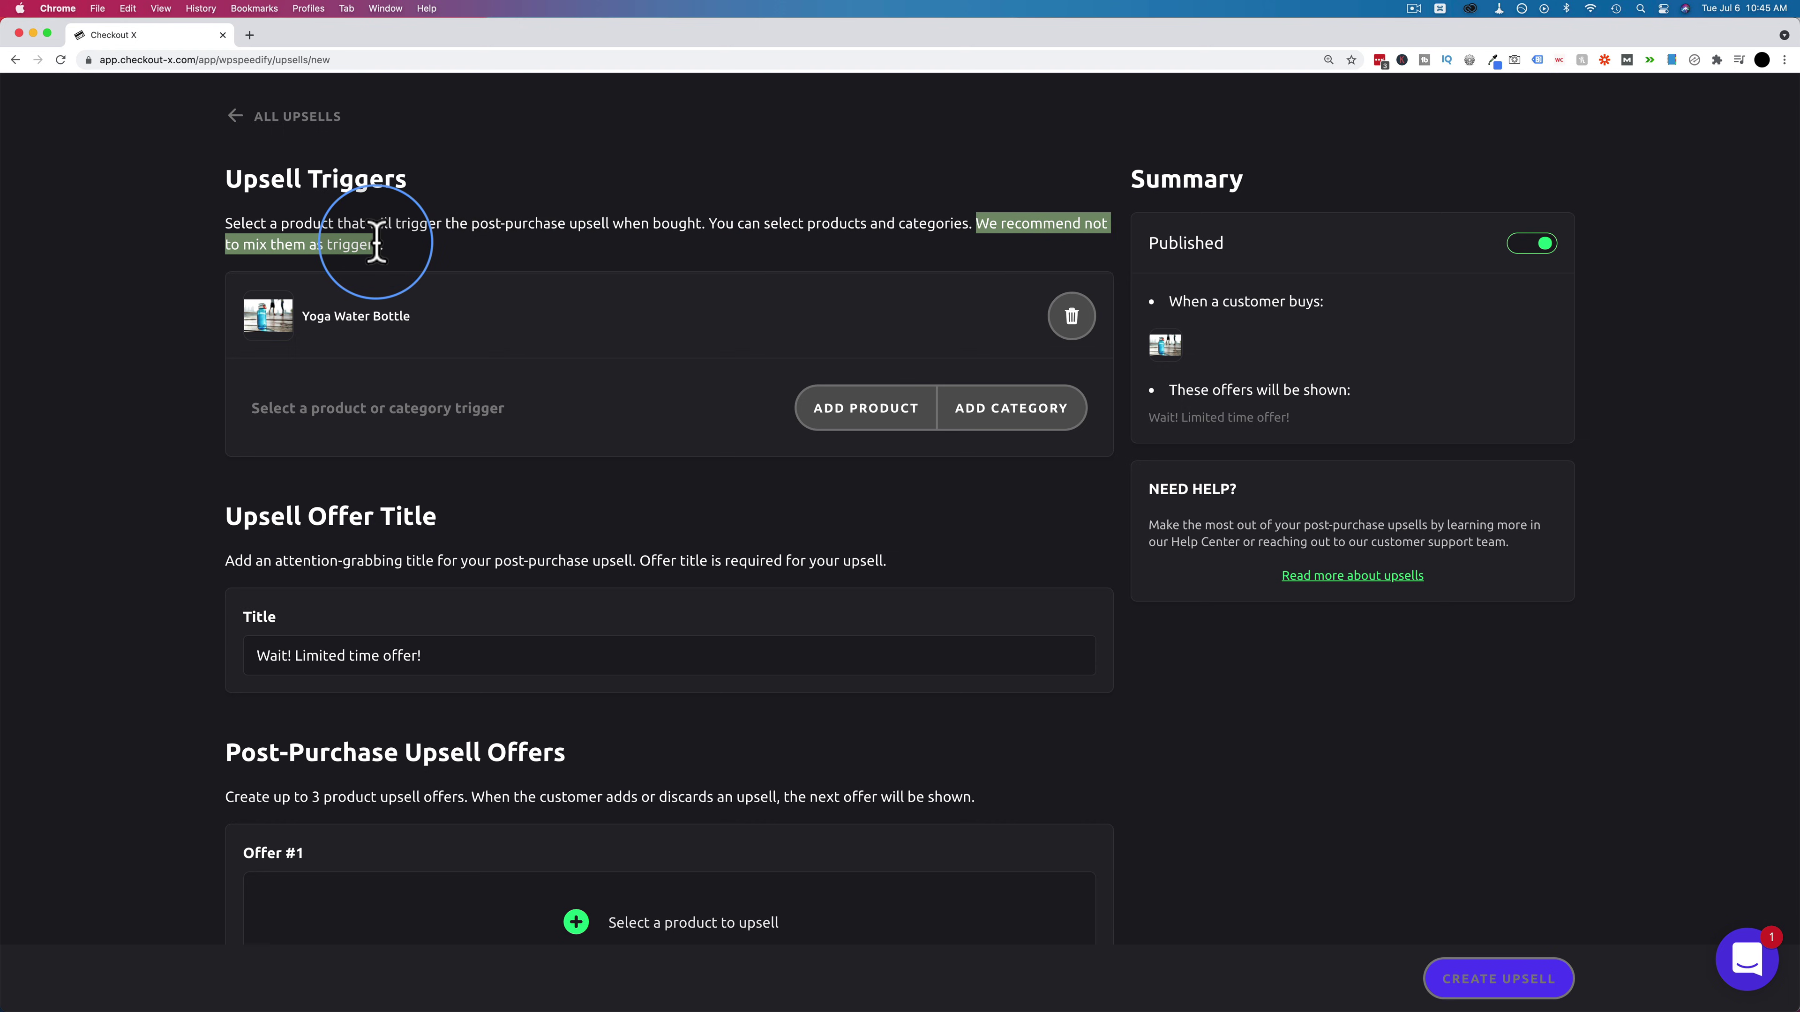
left_click(413, 247)
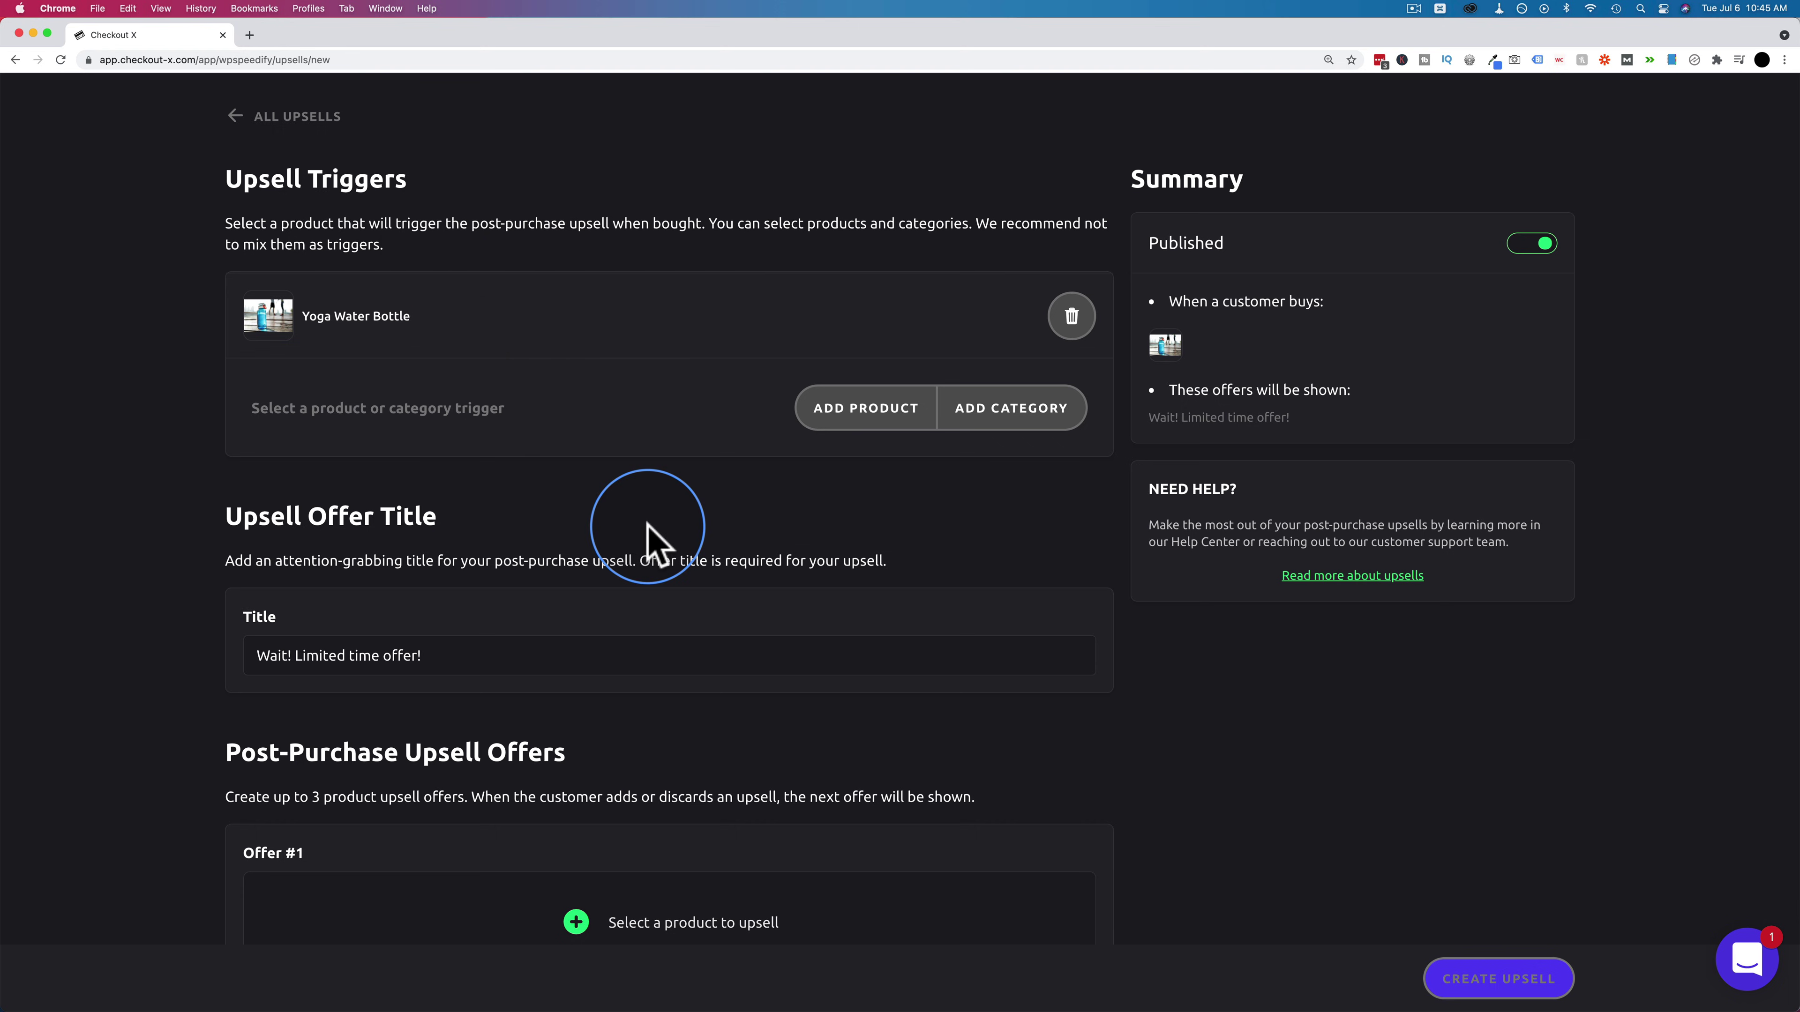
Replace the default offer title with 'Upsell Test 1'
scroll(649, 524, "down", 5)
left_click_drag(491, 490, 234, 490)
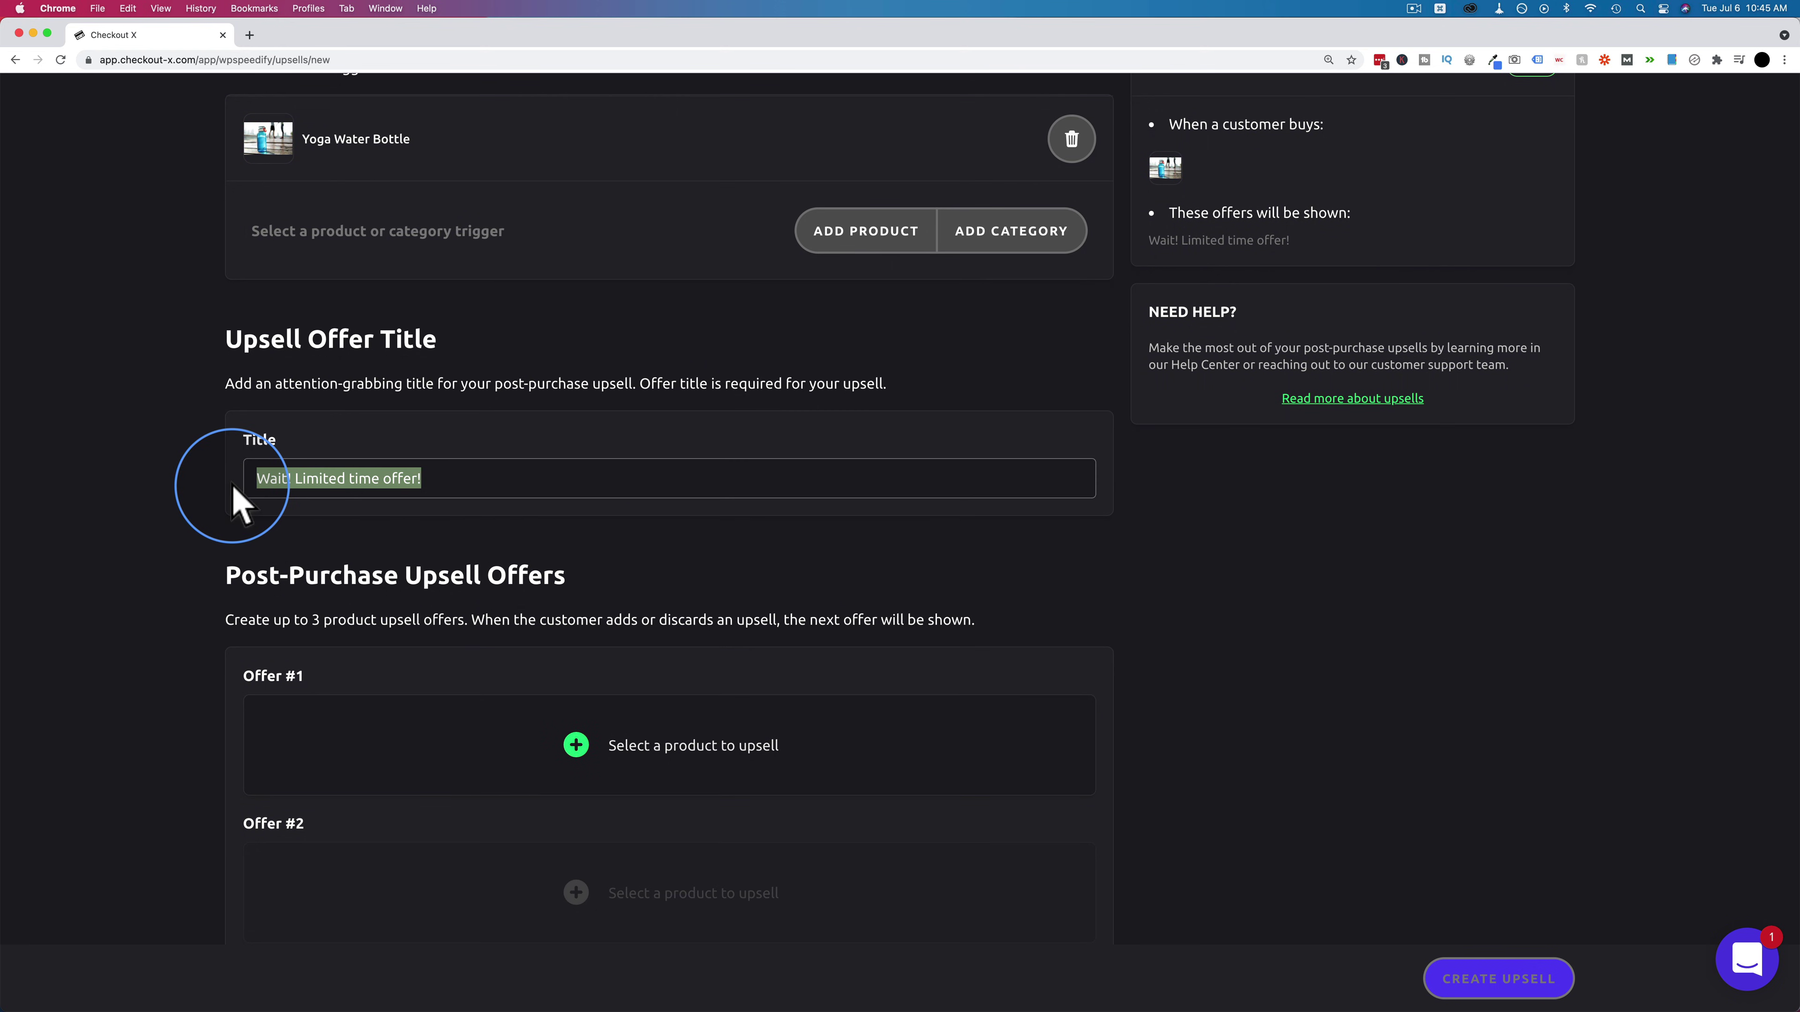
type("Upsell Test 1")
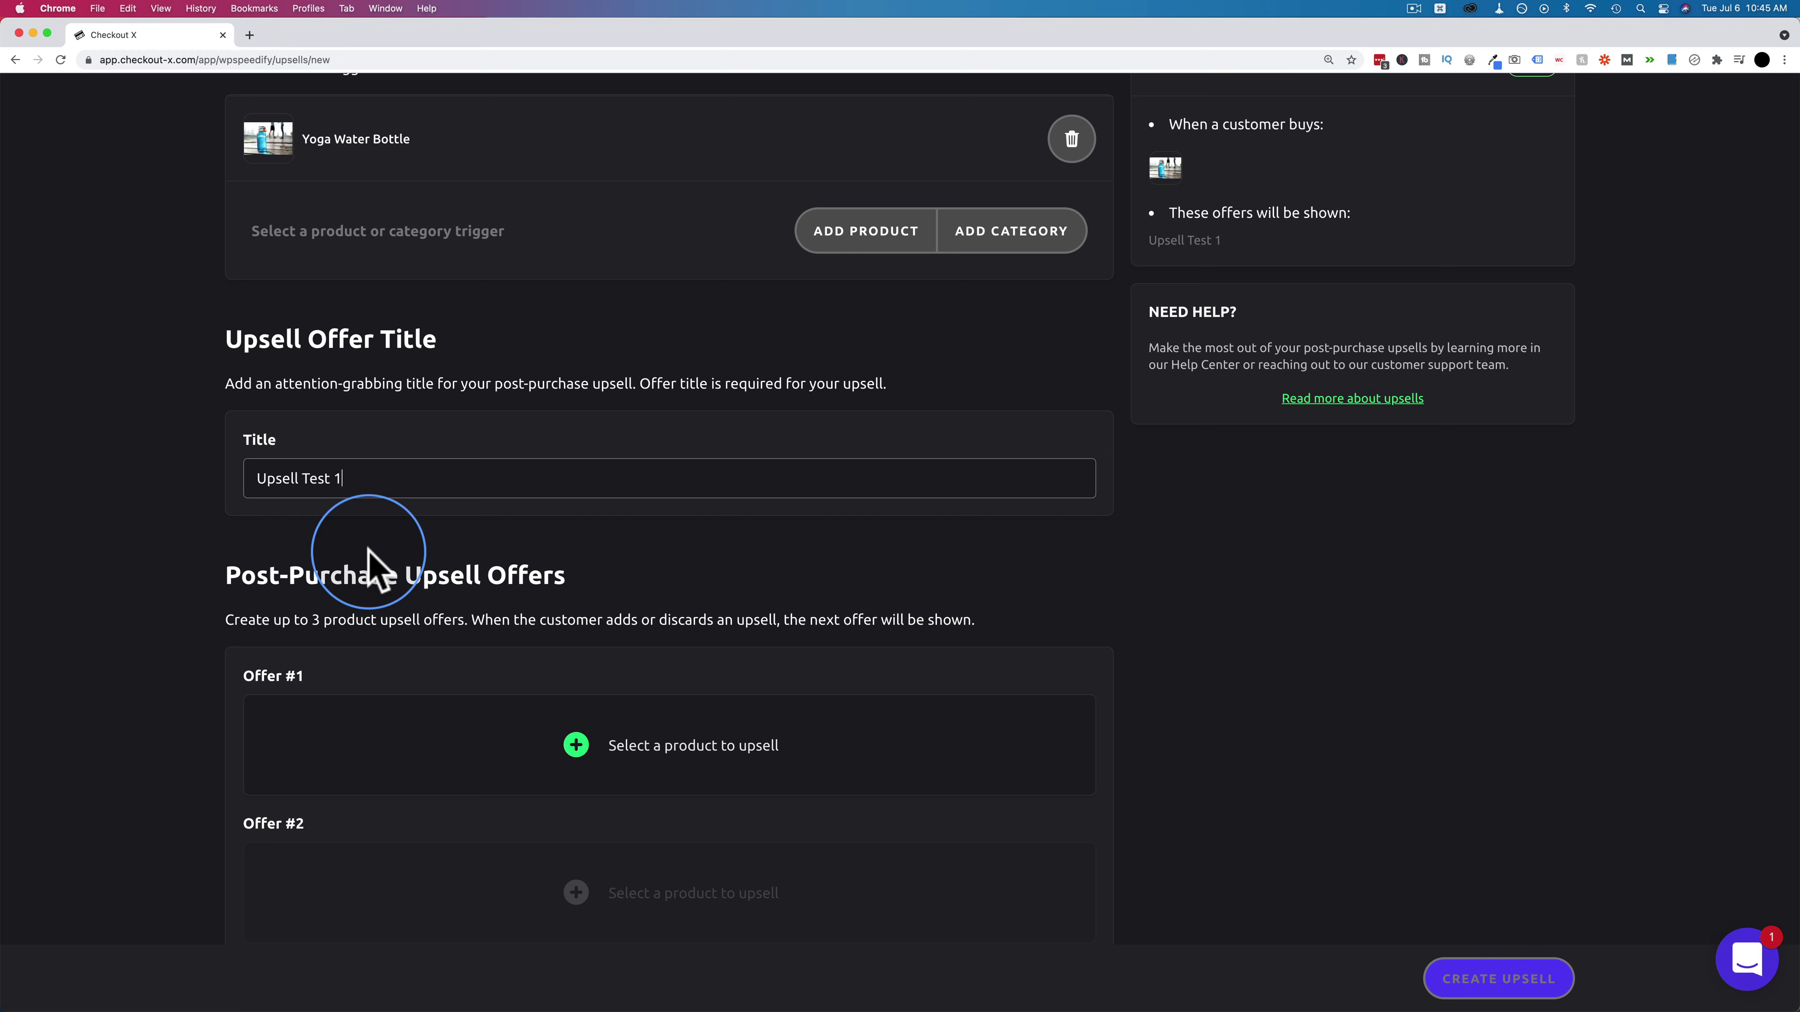
scroll(368, 567, "down", 4)
left_click_drag(369, 332, 257, 337)
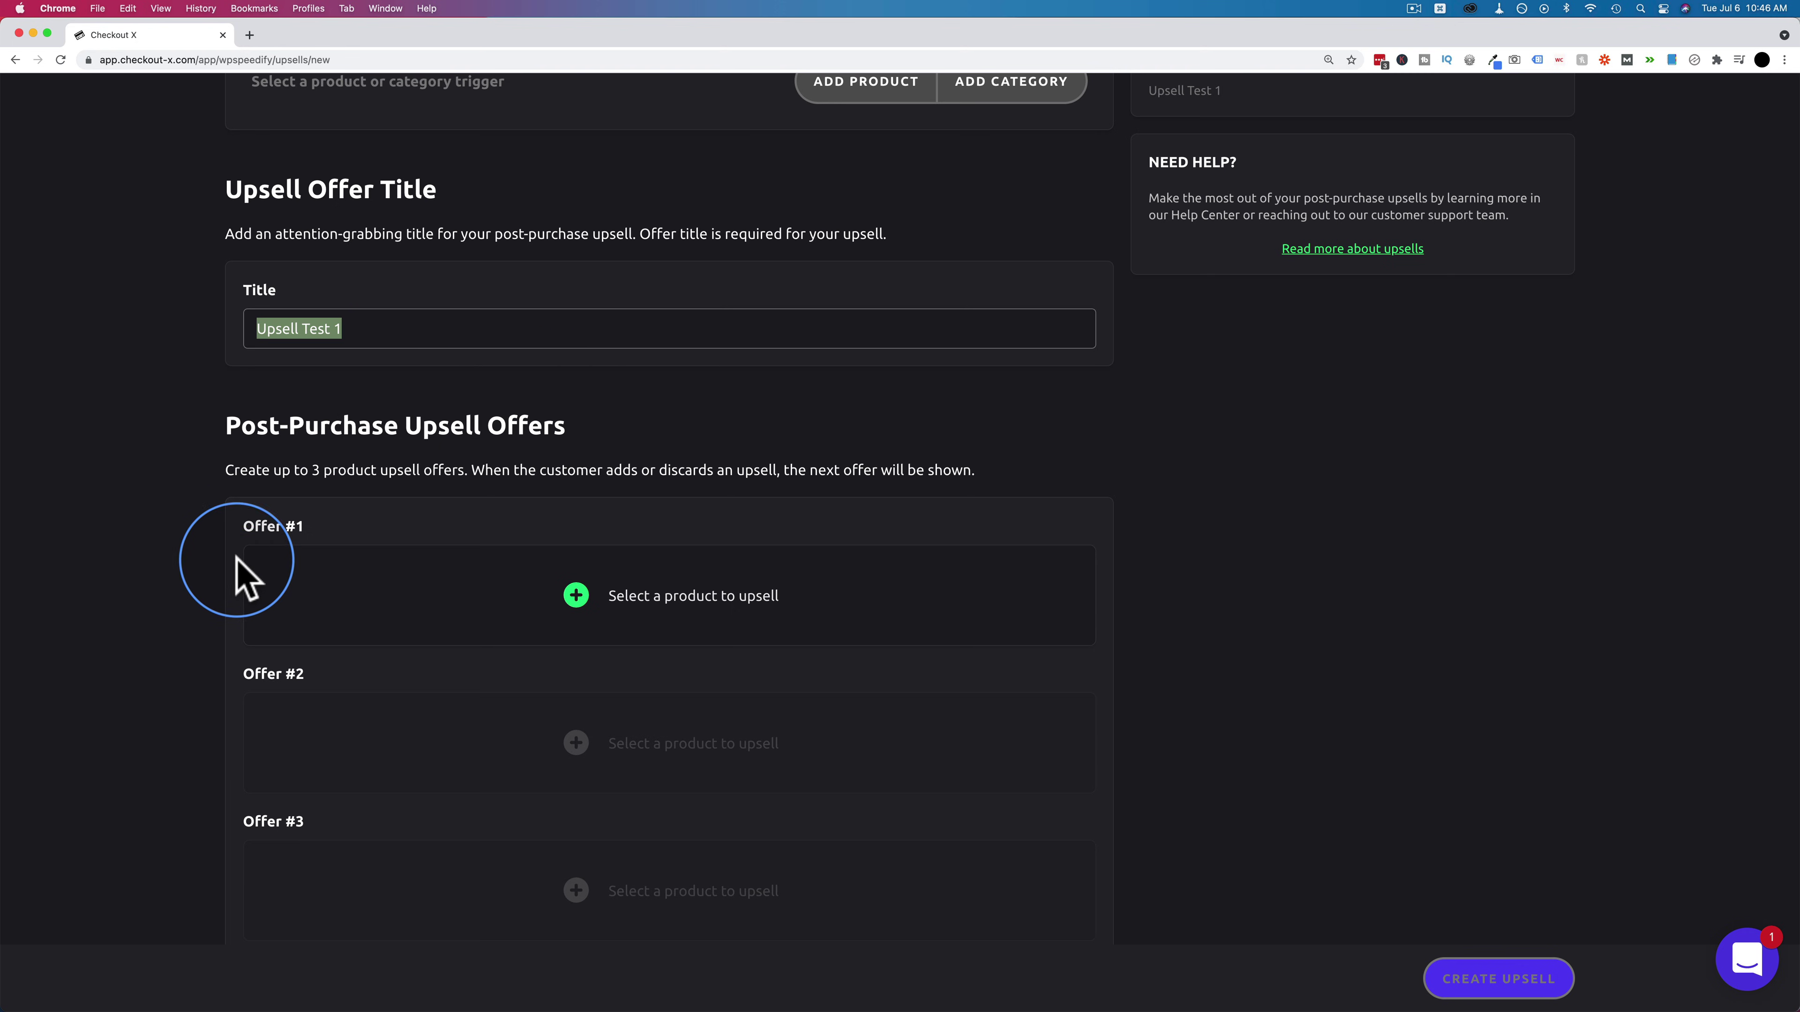
Set Yoga Block as the product for Offer #1
scroll(642, 563, "down", 2)
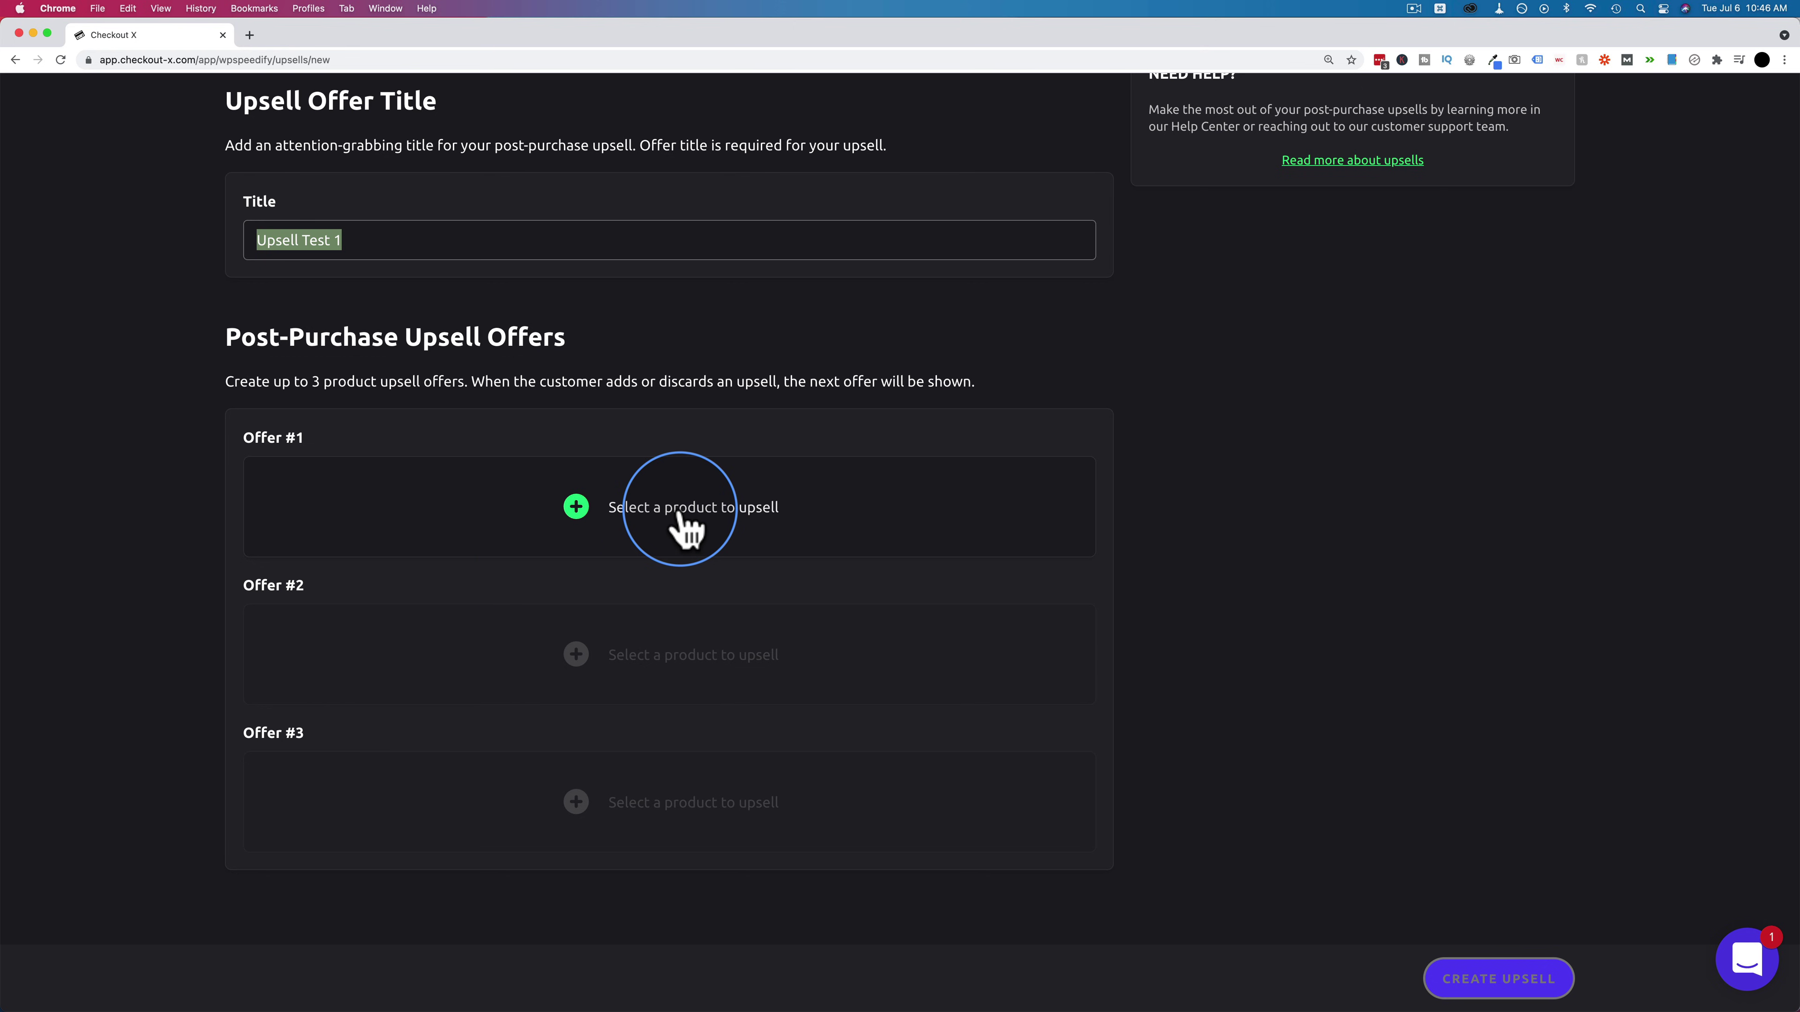
left_click(703, 509)
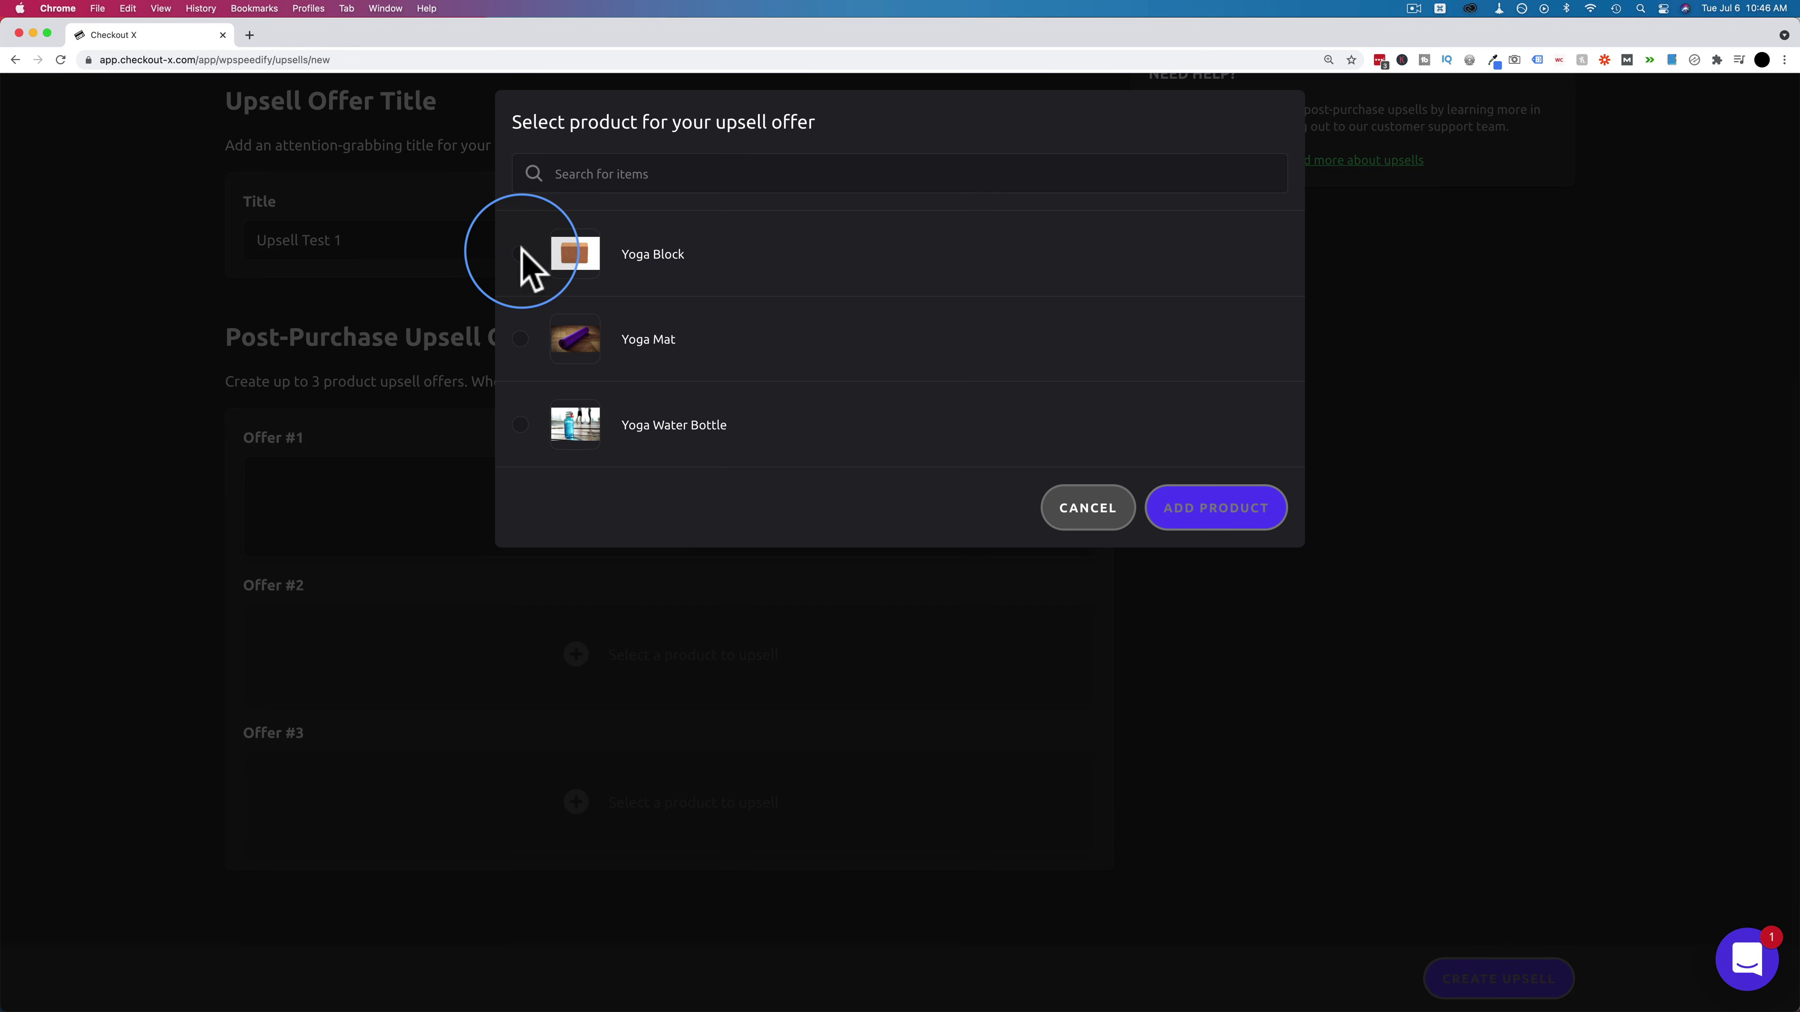
left_click(1199, 509)
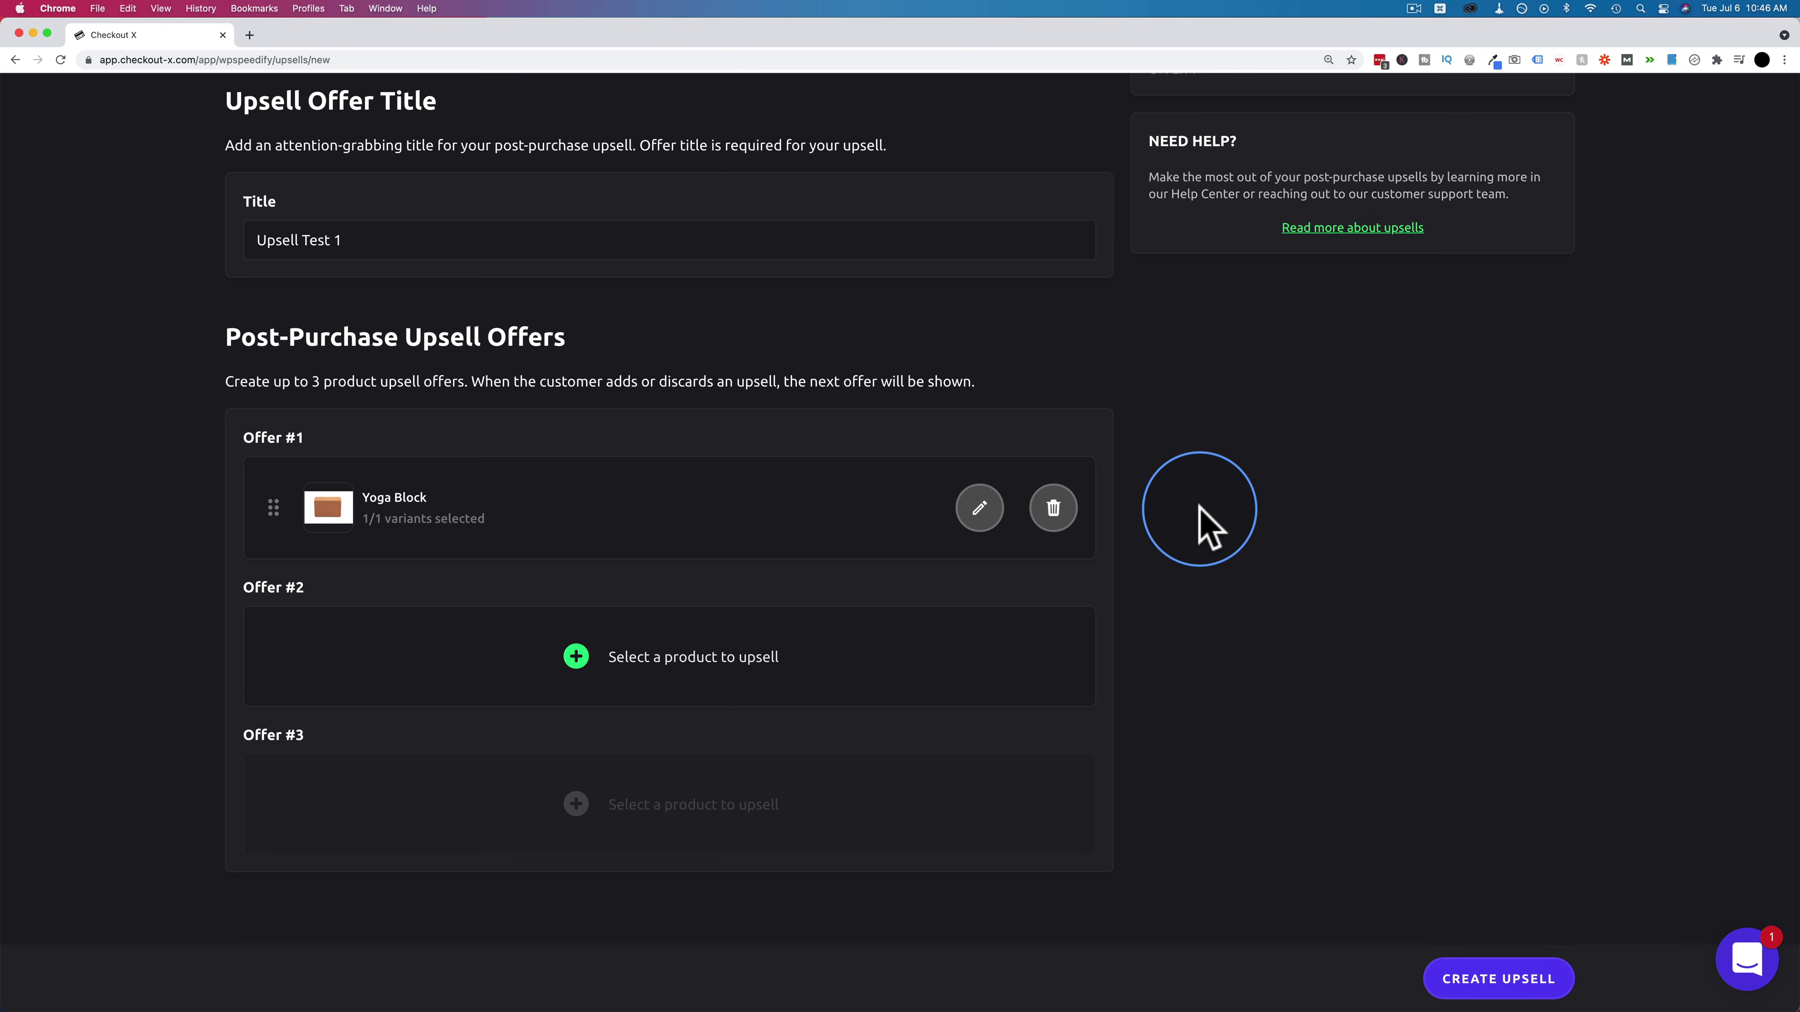
Open the Offer #2 product picker and cancel, leaving the second offer empty
scroll(1189, 709, "up", 3)
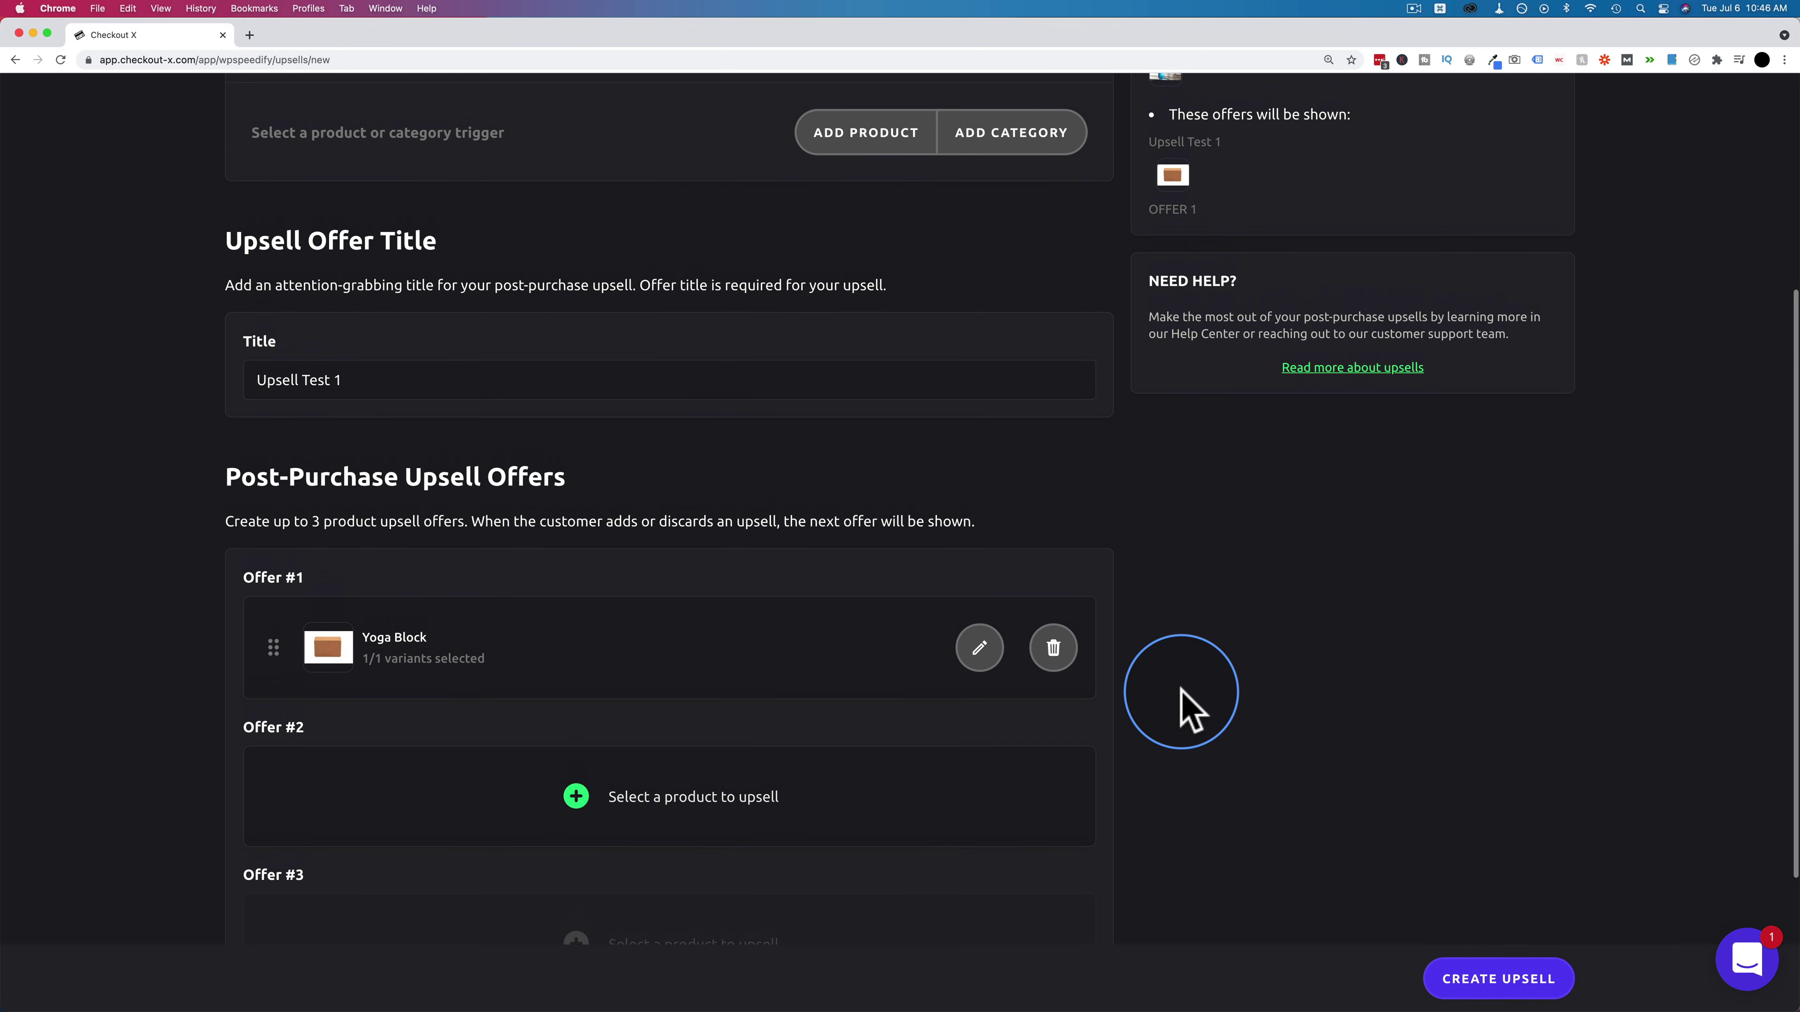
scroll(1181, 692, "up", 3)
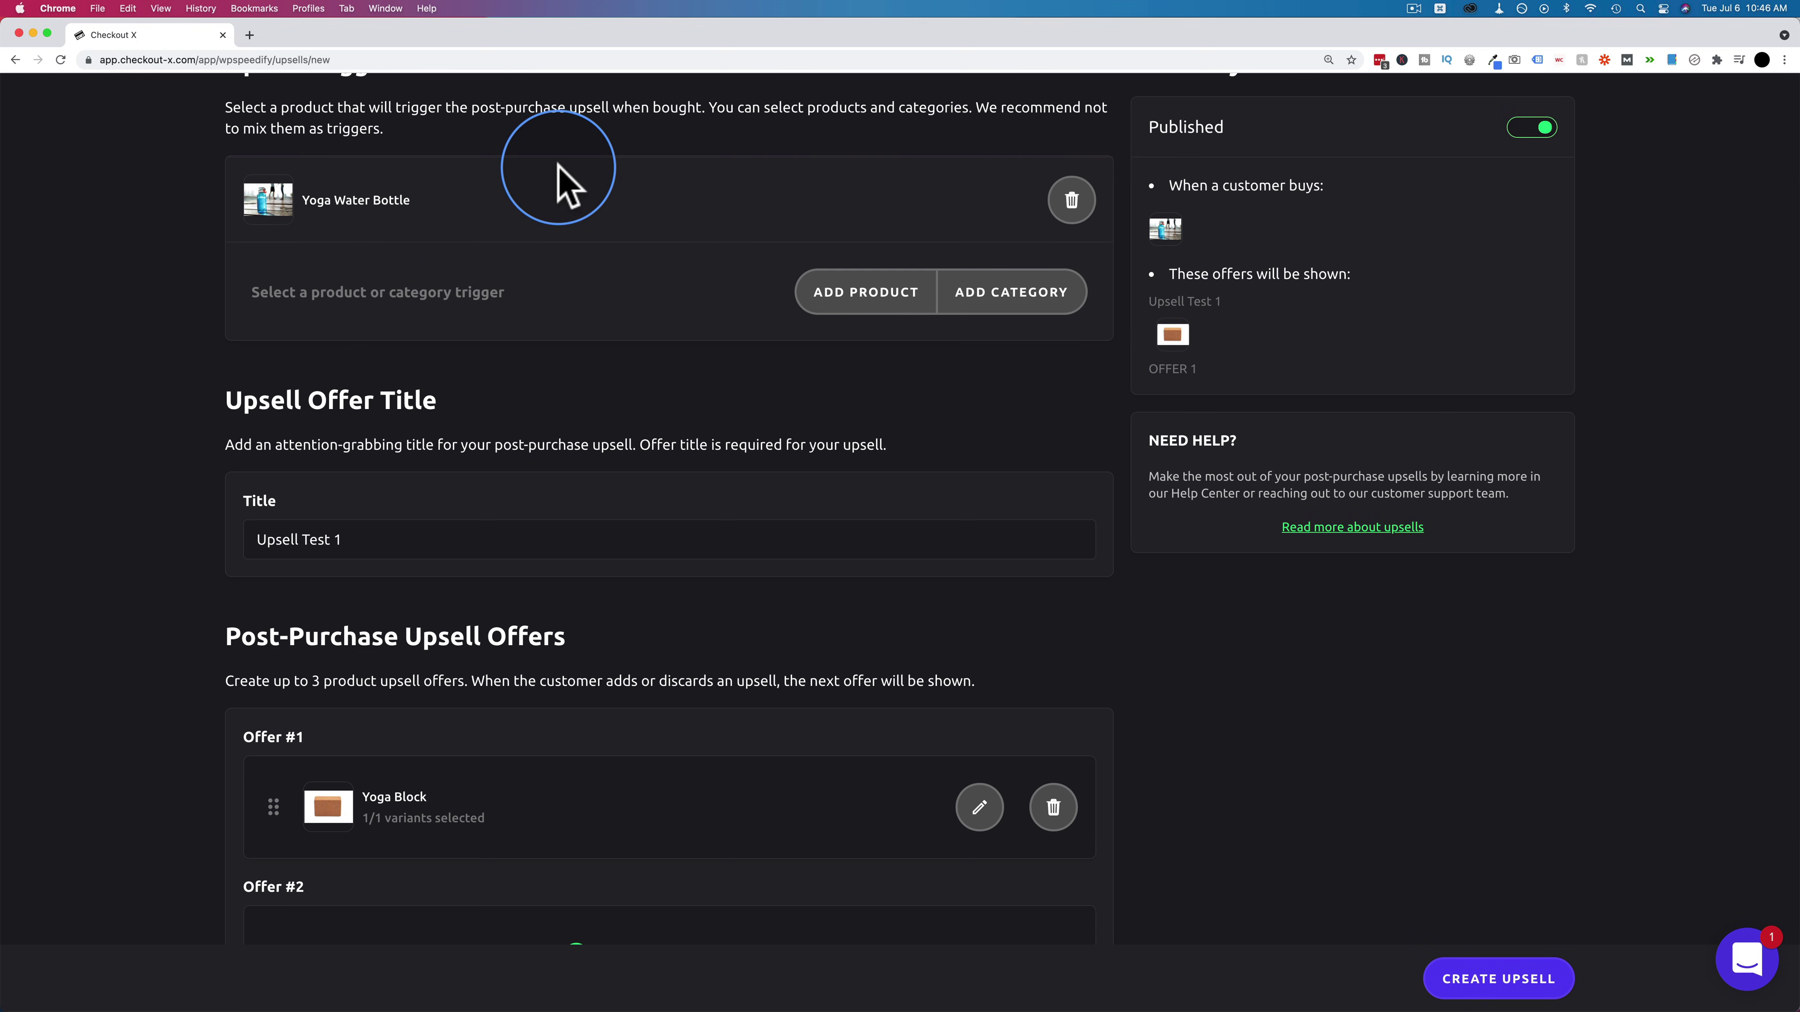
scroll(559, 319, "down", 1)
scroll(561, 334, "down", 4)
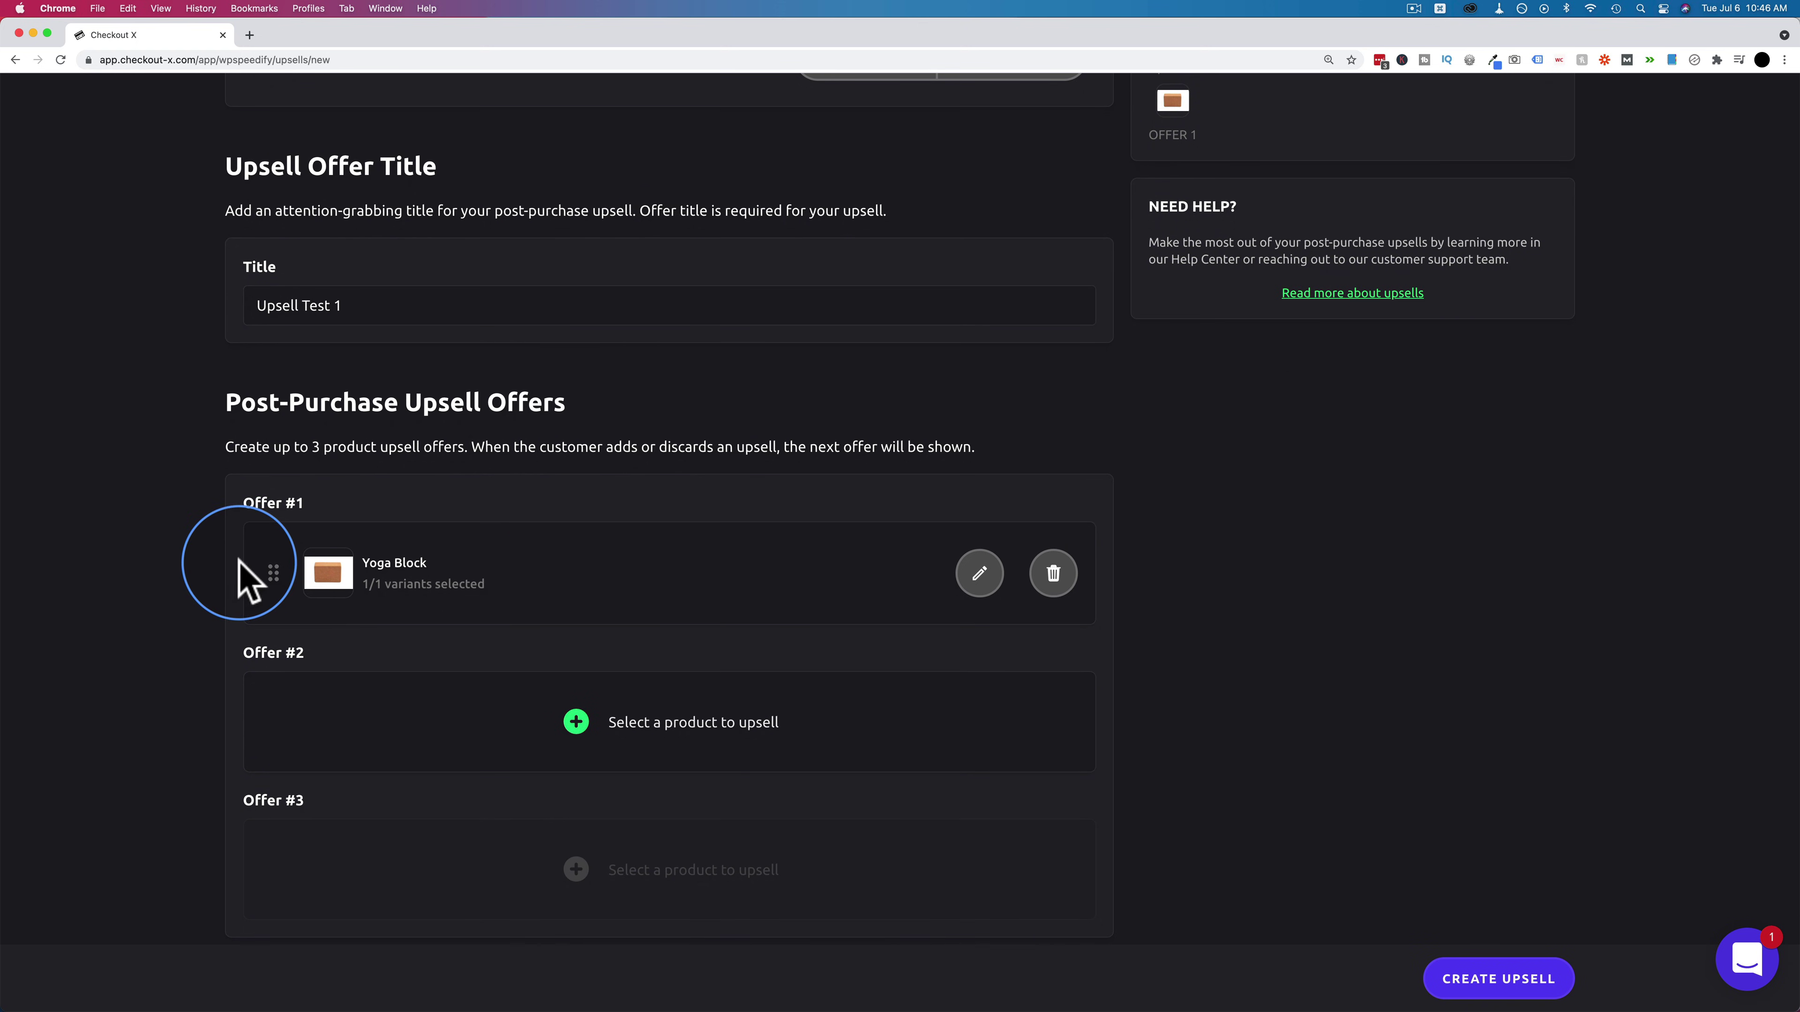
scroll(253, 651, "down", 1)
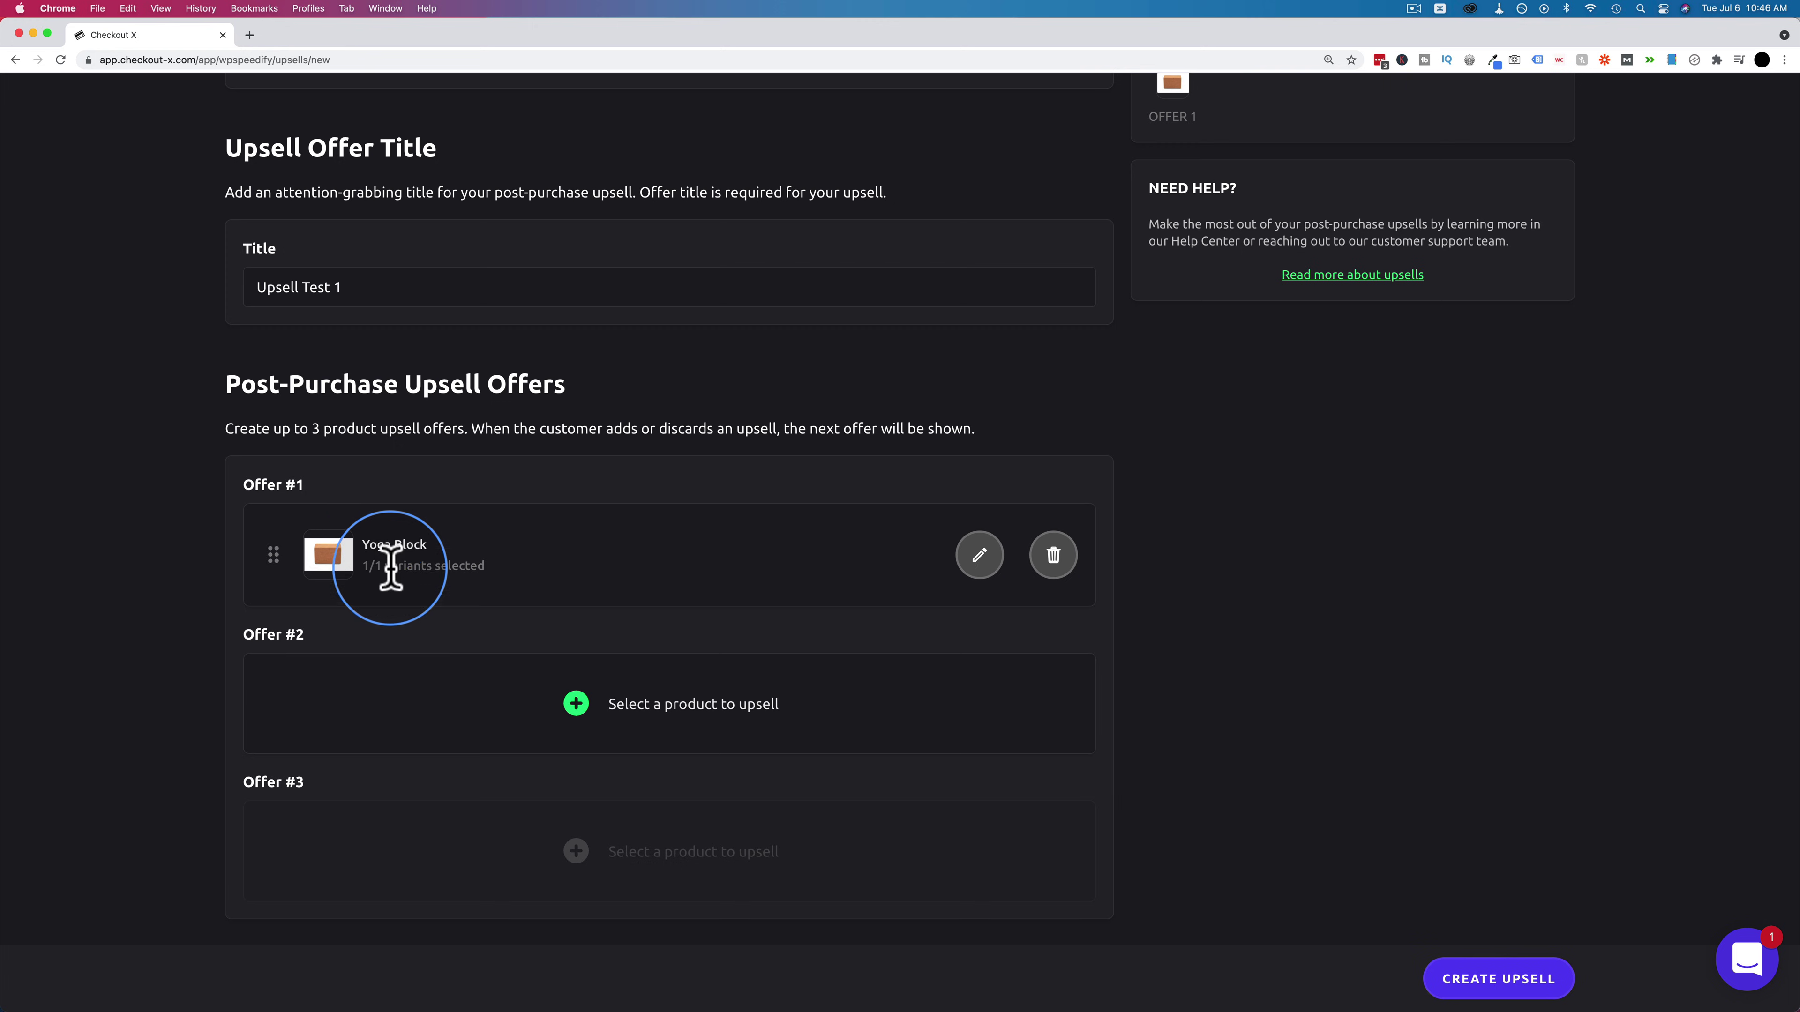
left_click(691, 706)
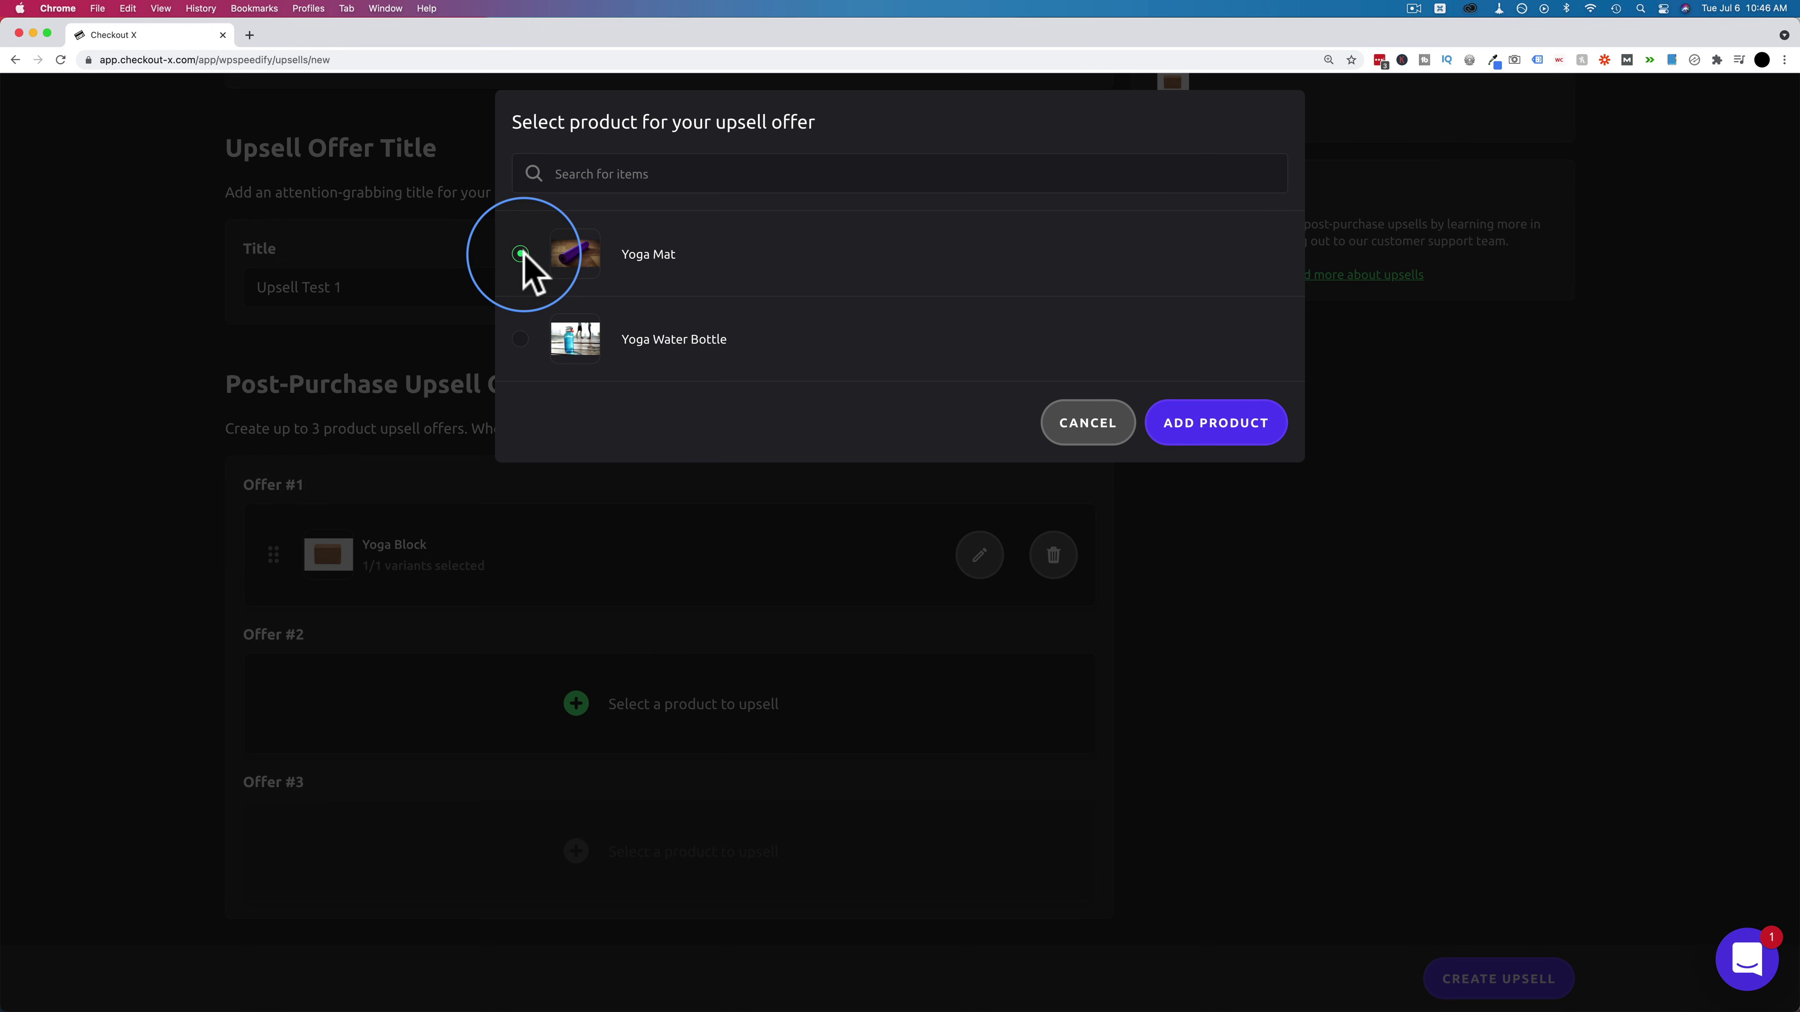
left_click(1086, 425)
scroll(1209, 704, "up", 6)
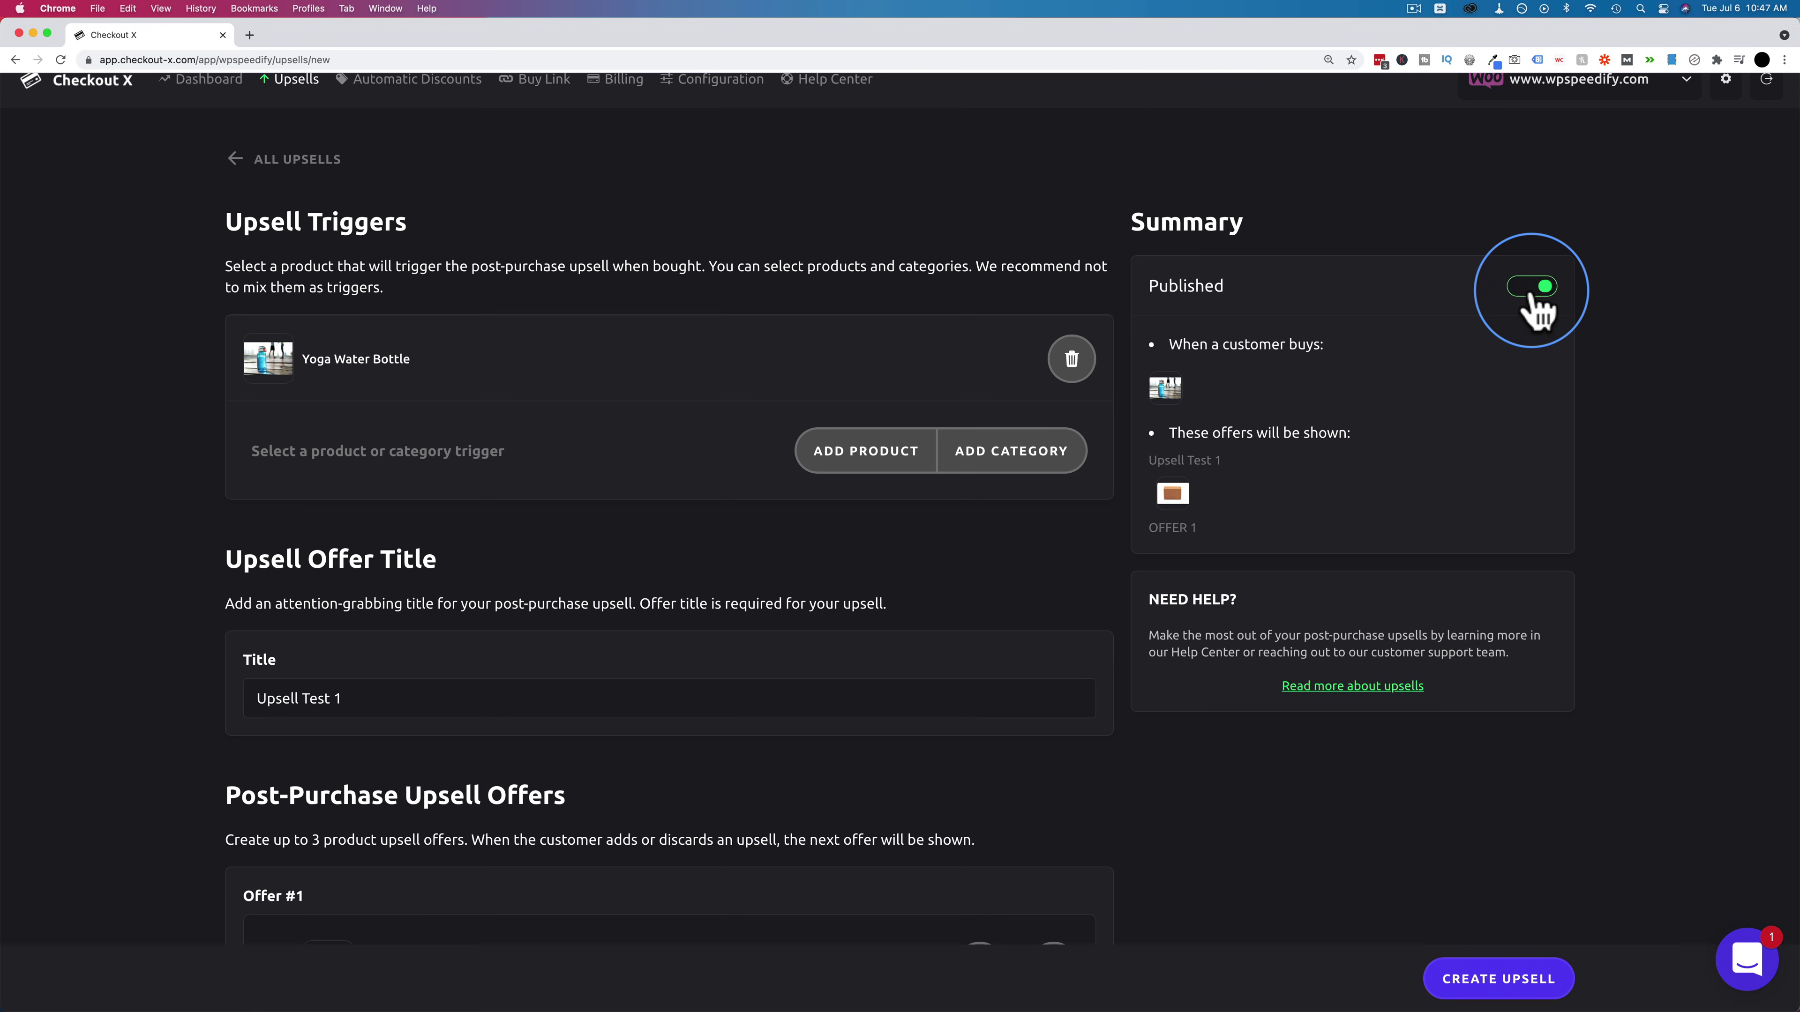
Save the Yoga Water Bottle upsell and return to the Upsells list
left_click(1486, 987)
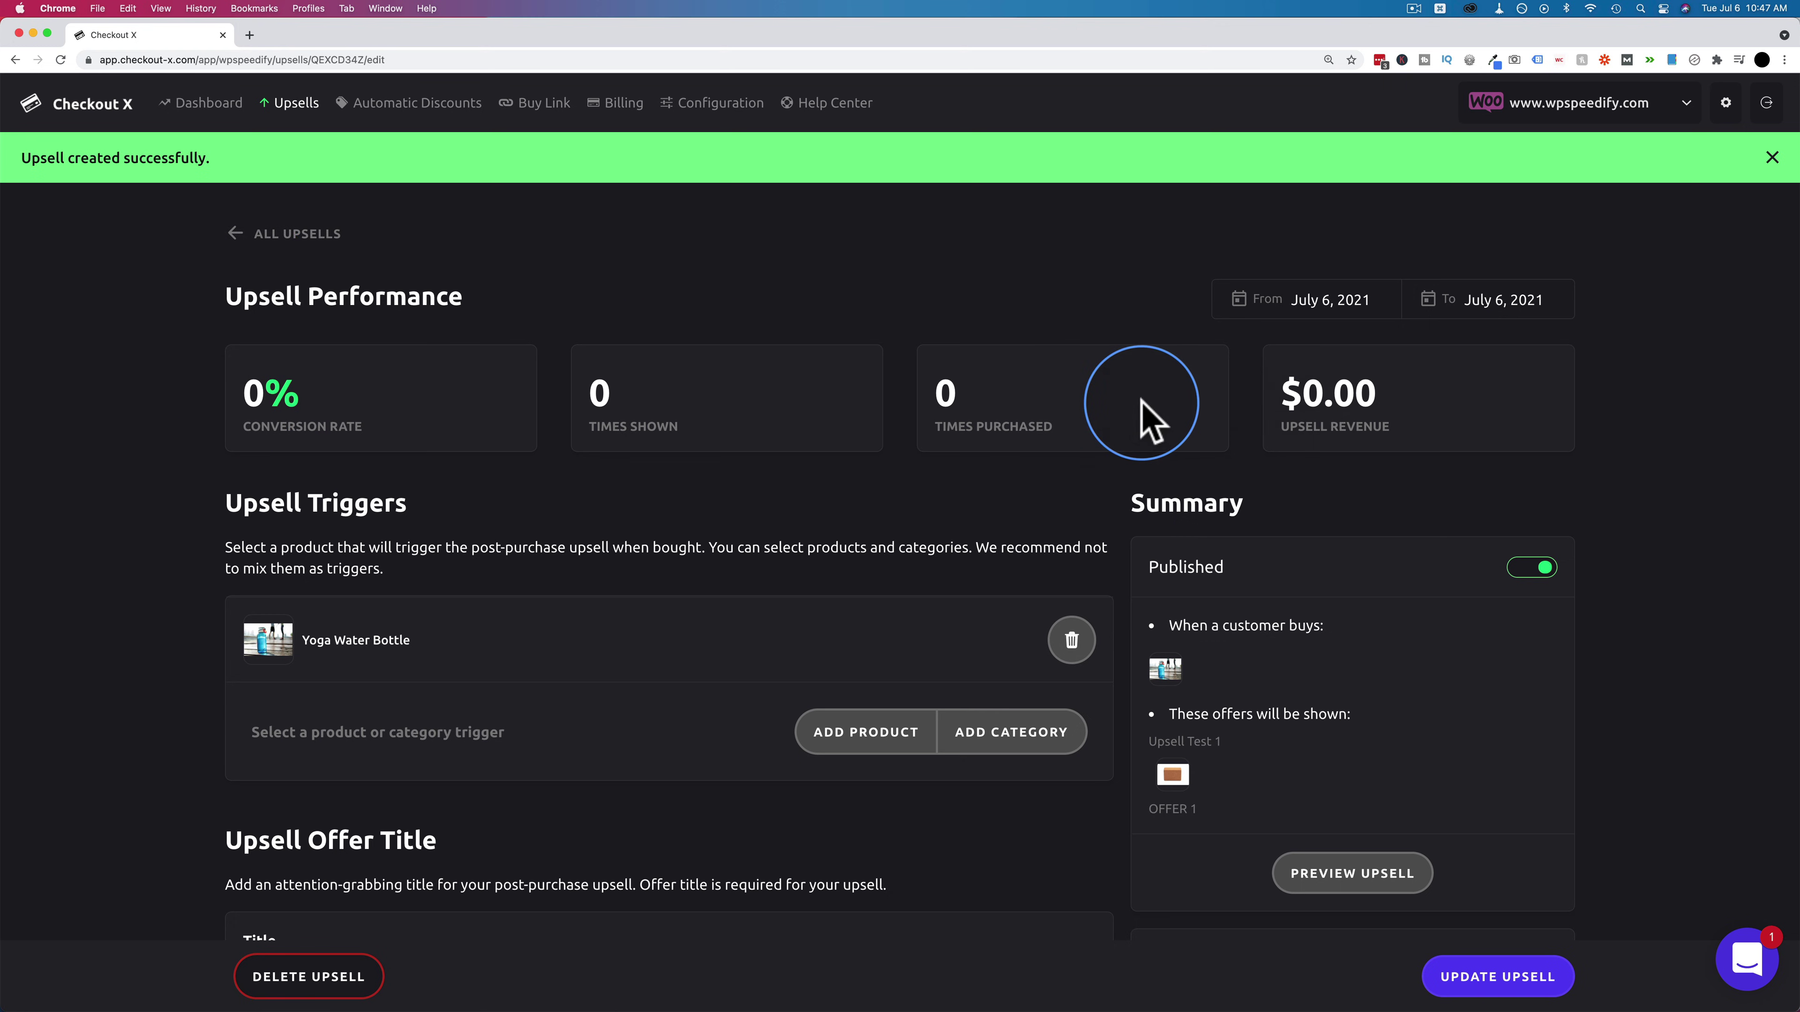
left_click(296, 103)
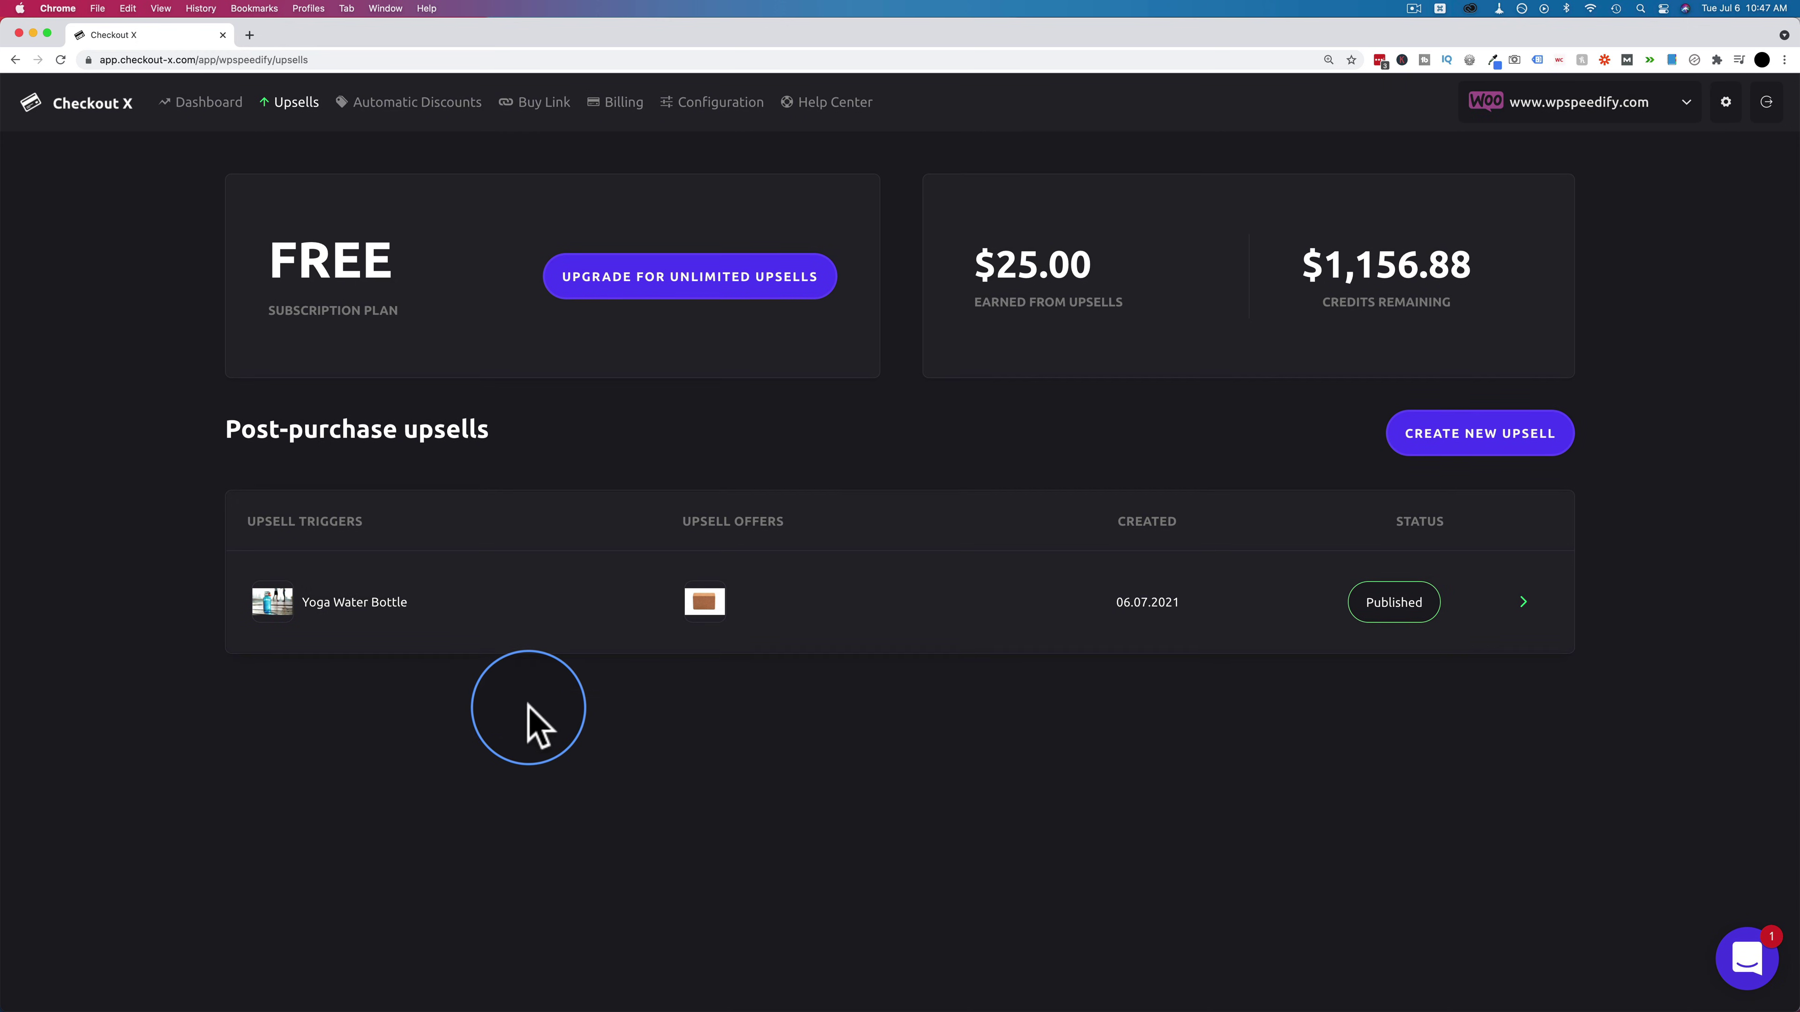
Start another upsell with Yoga Water Bottle as its trigger product
left_click(1488, 443)
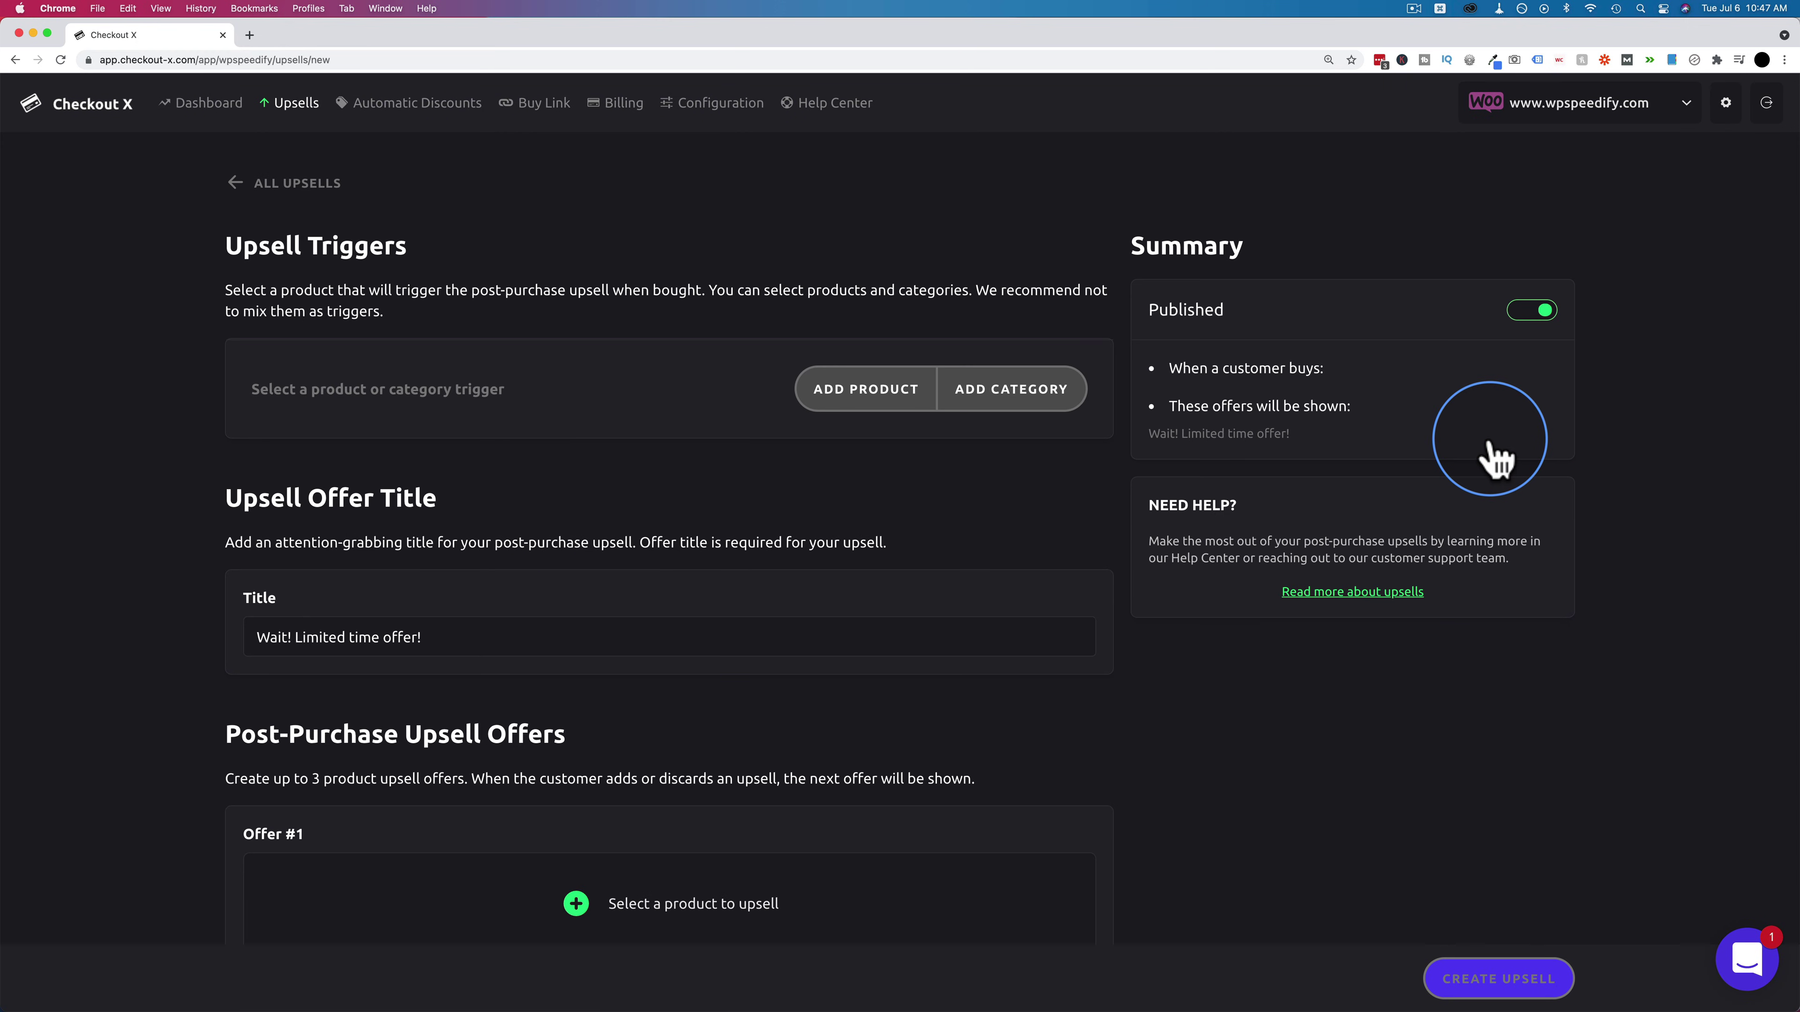
left_click(847, 397)
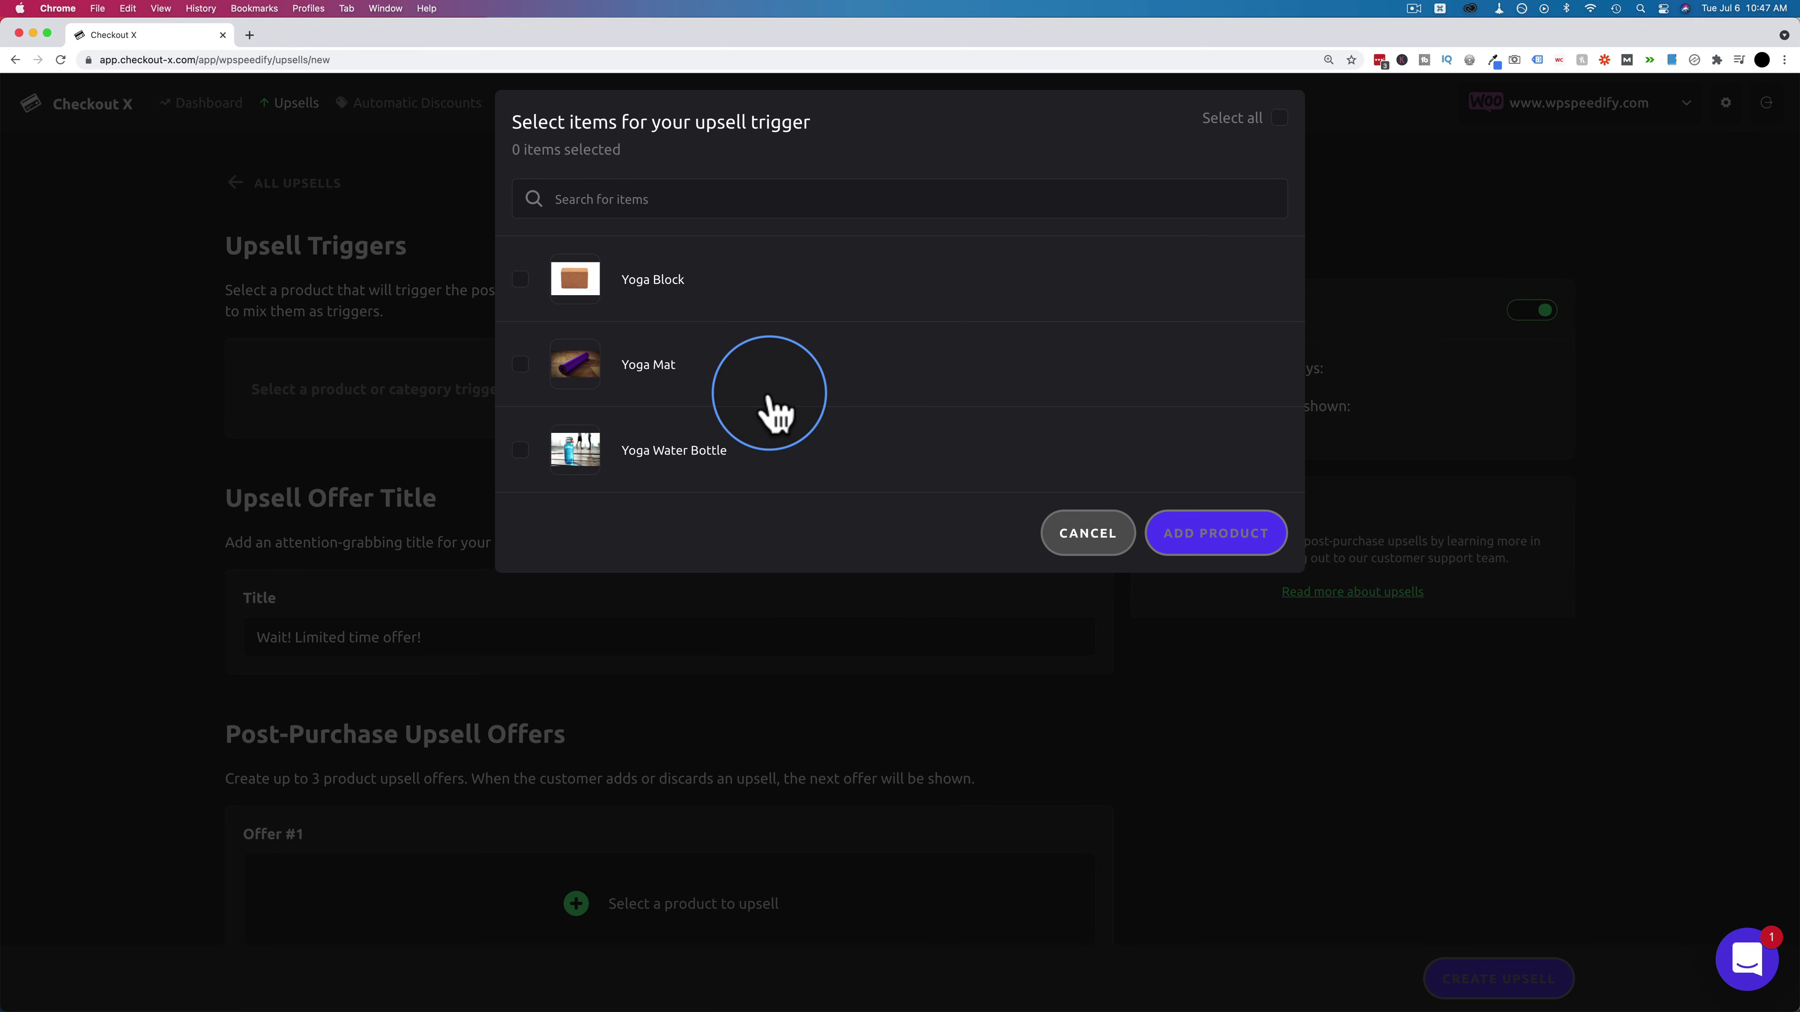
left_click(522, 449)
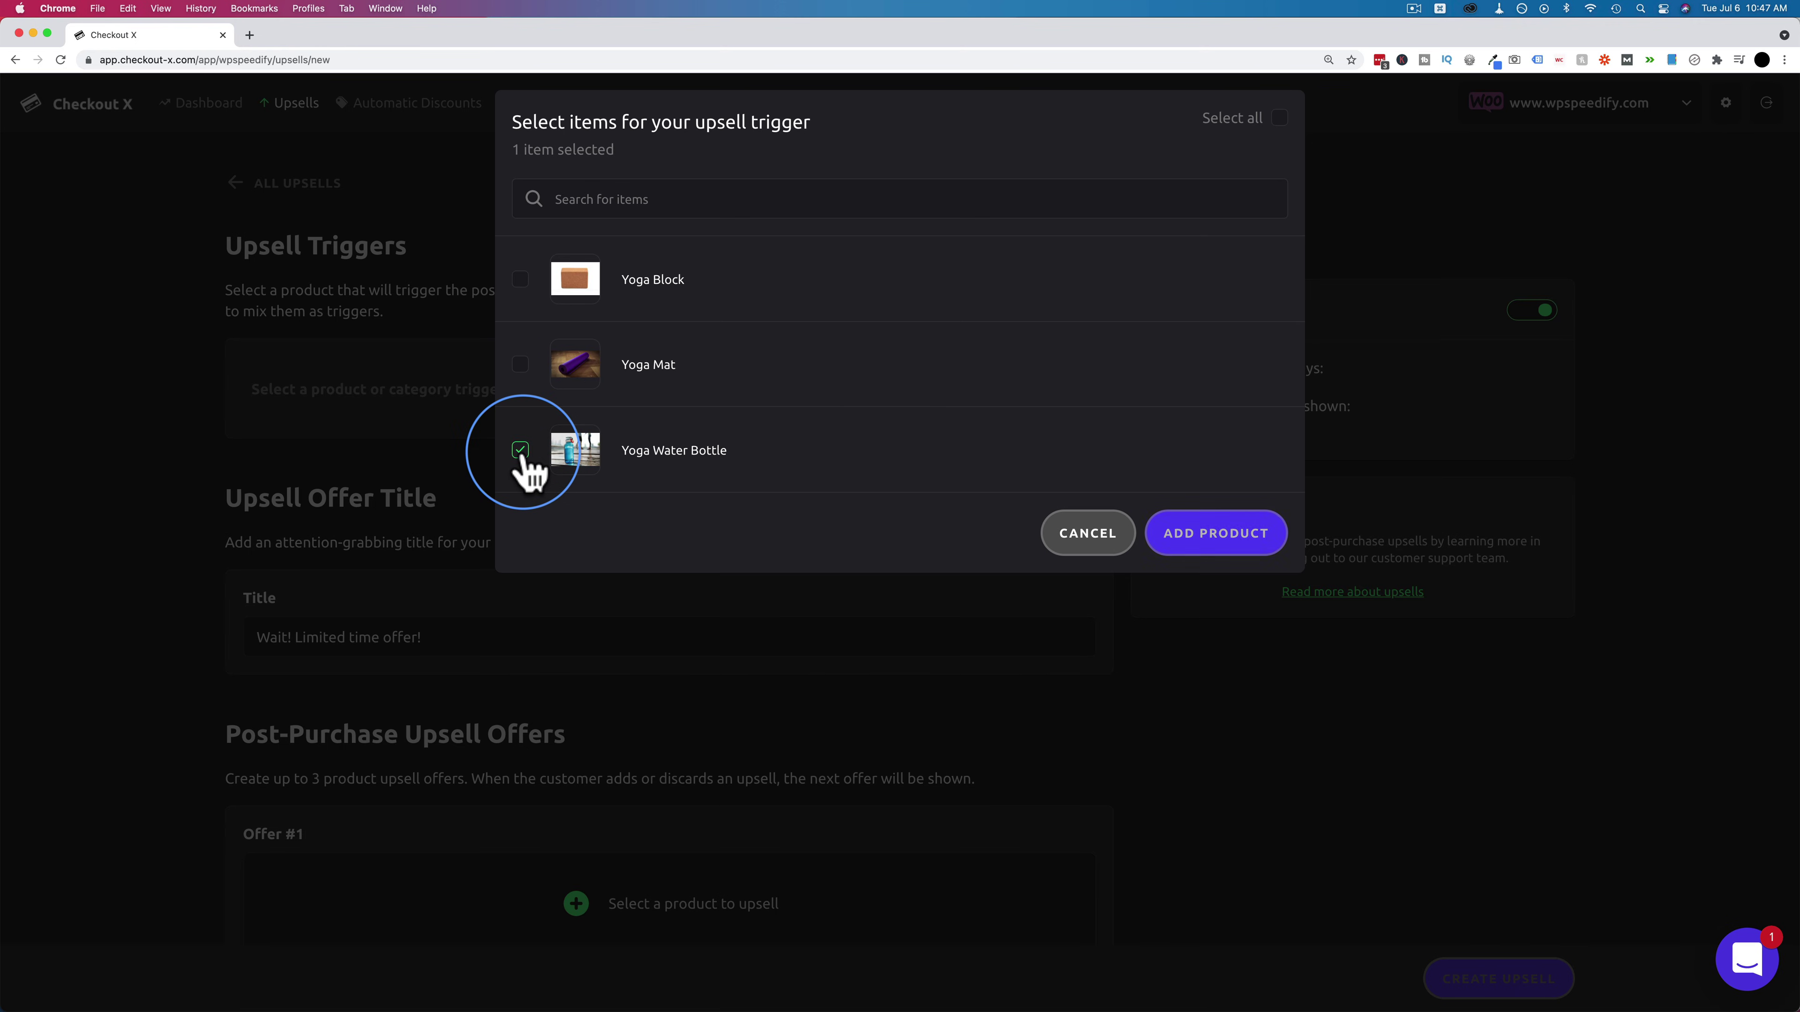
left_click(1213, 537)
Title the new offer 'Upsell Test 2'
scroll(481, 609, "down", 3)
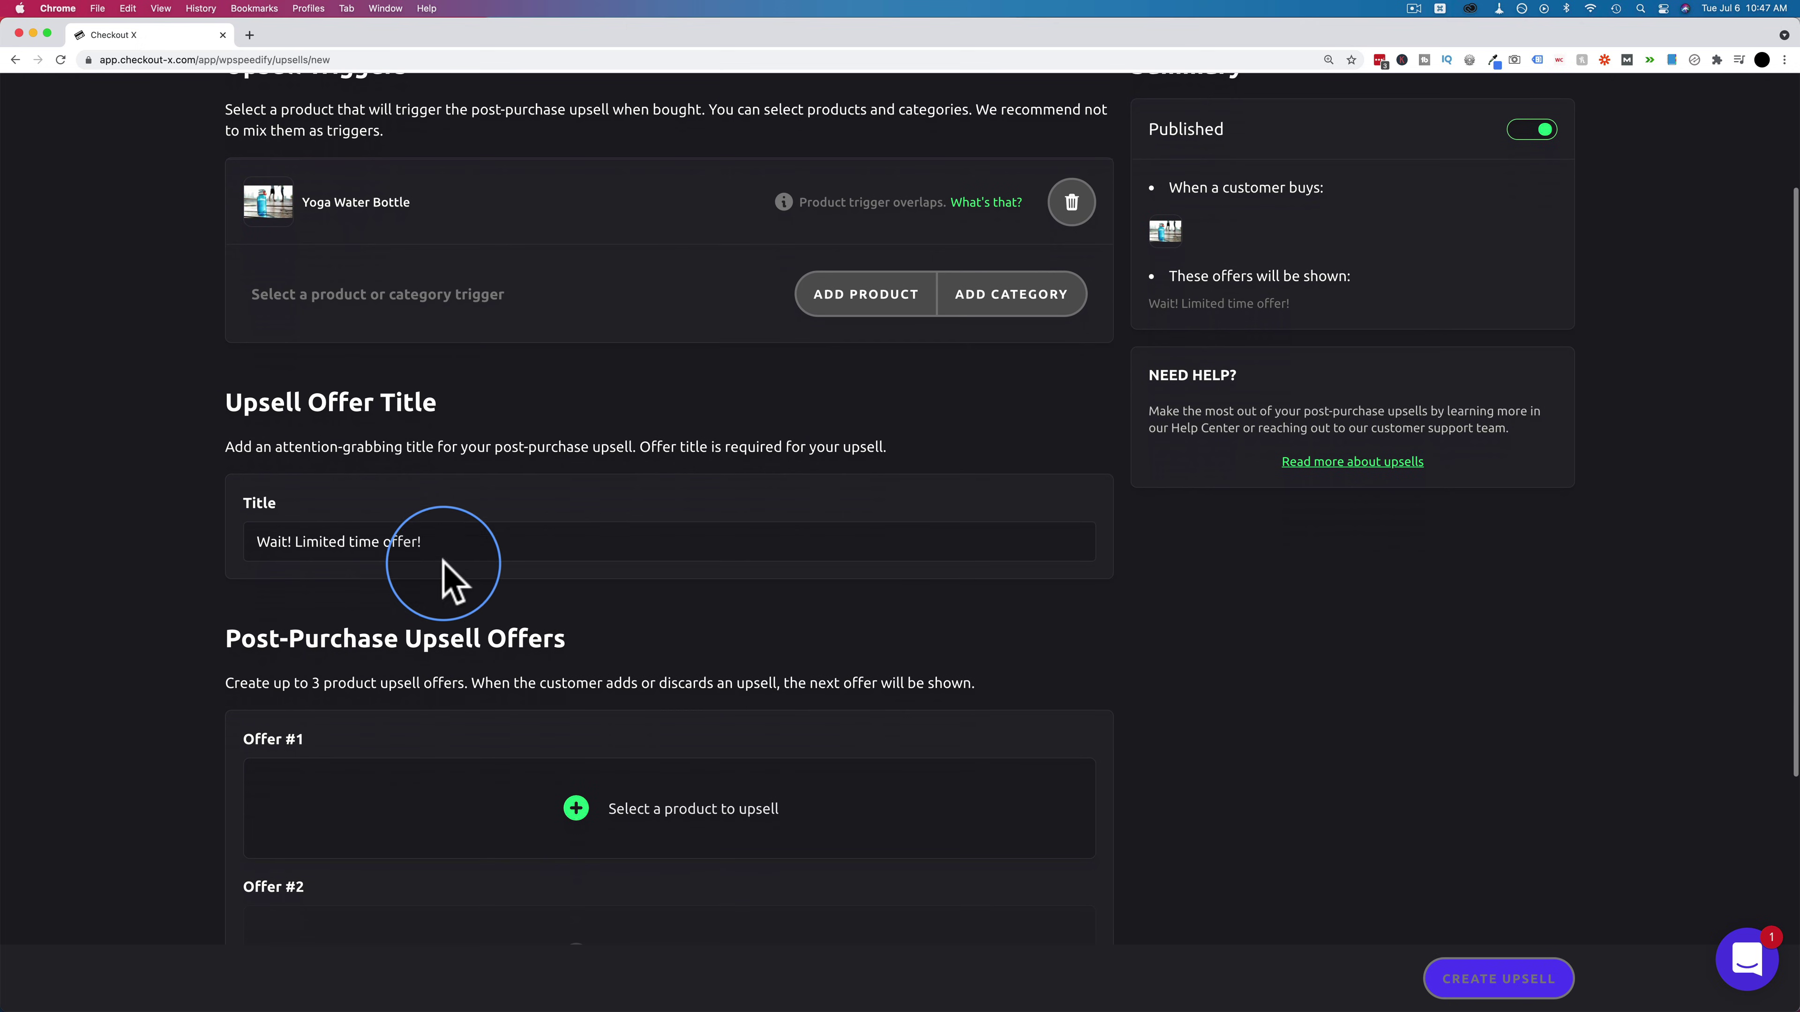
left_click_drag(443, 560, 209, 555)
type("Upsell")
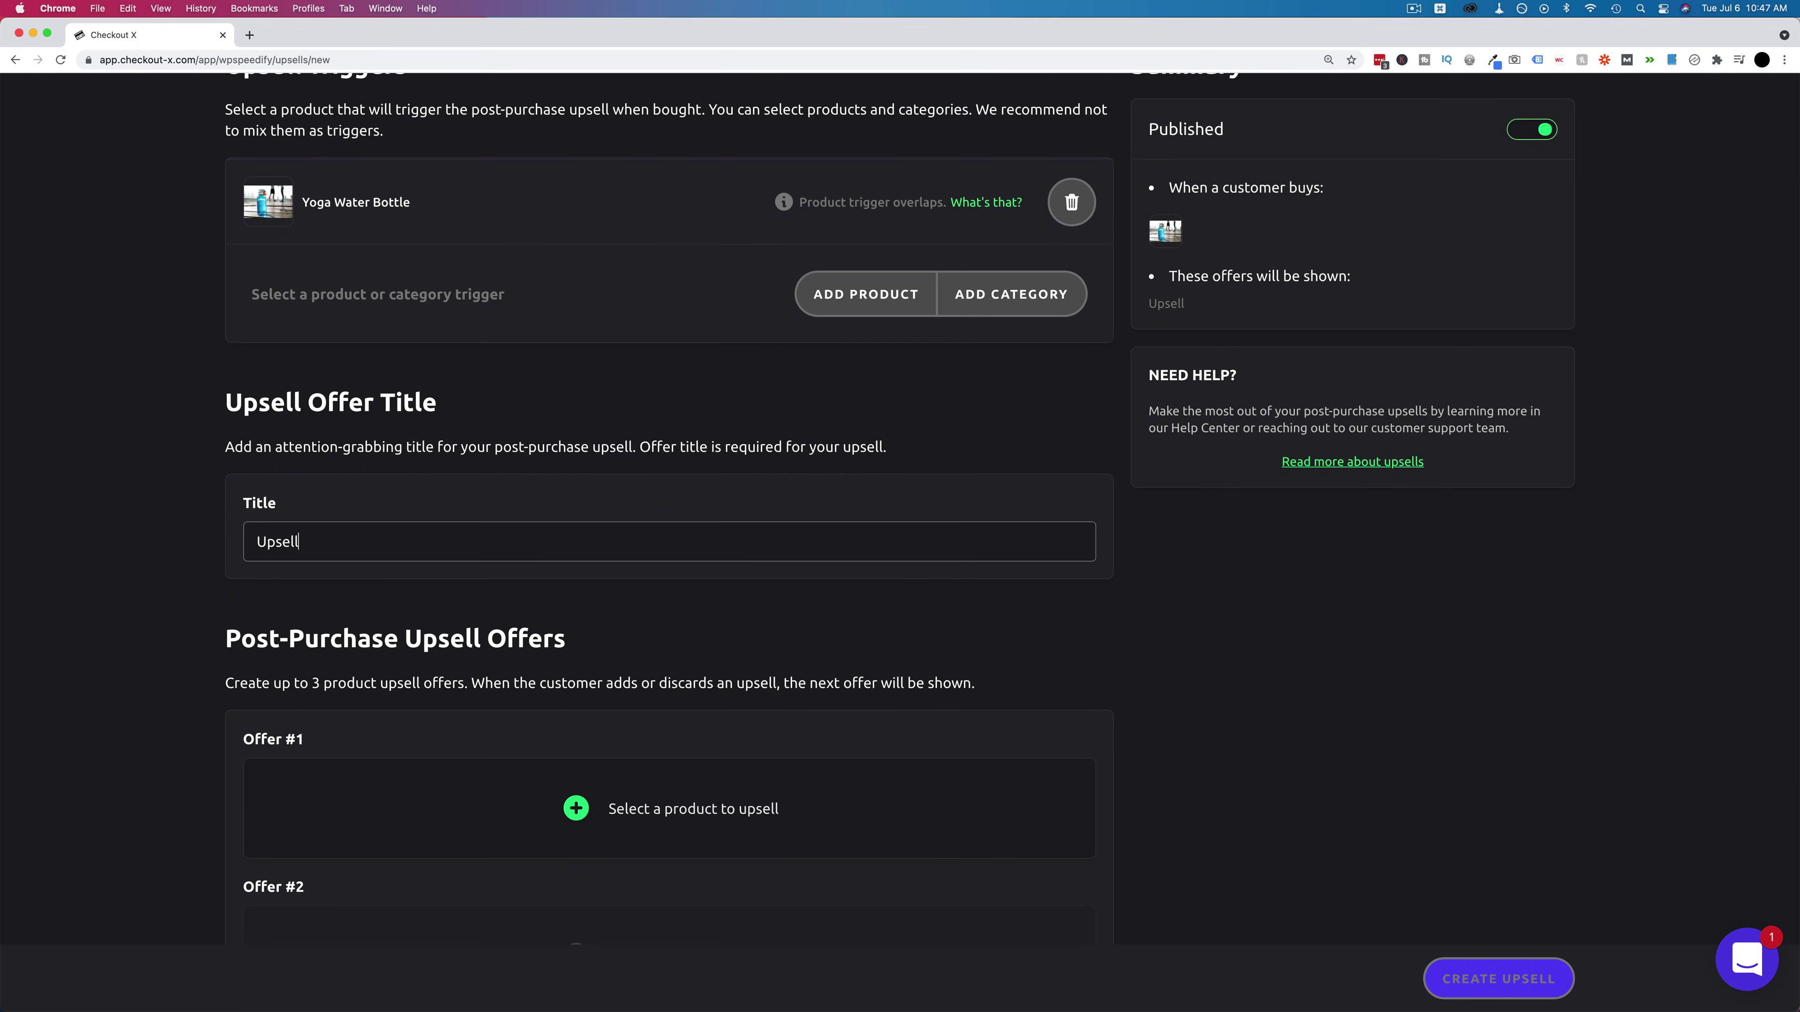
type(" Test 2")
Add Yoga Mat as the product for Offer #1
scroll(900, 503, "down", 3)
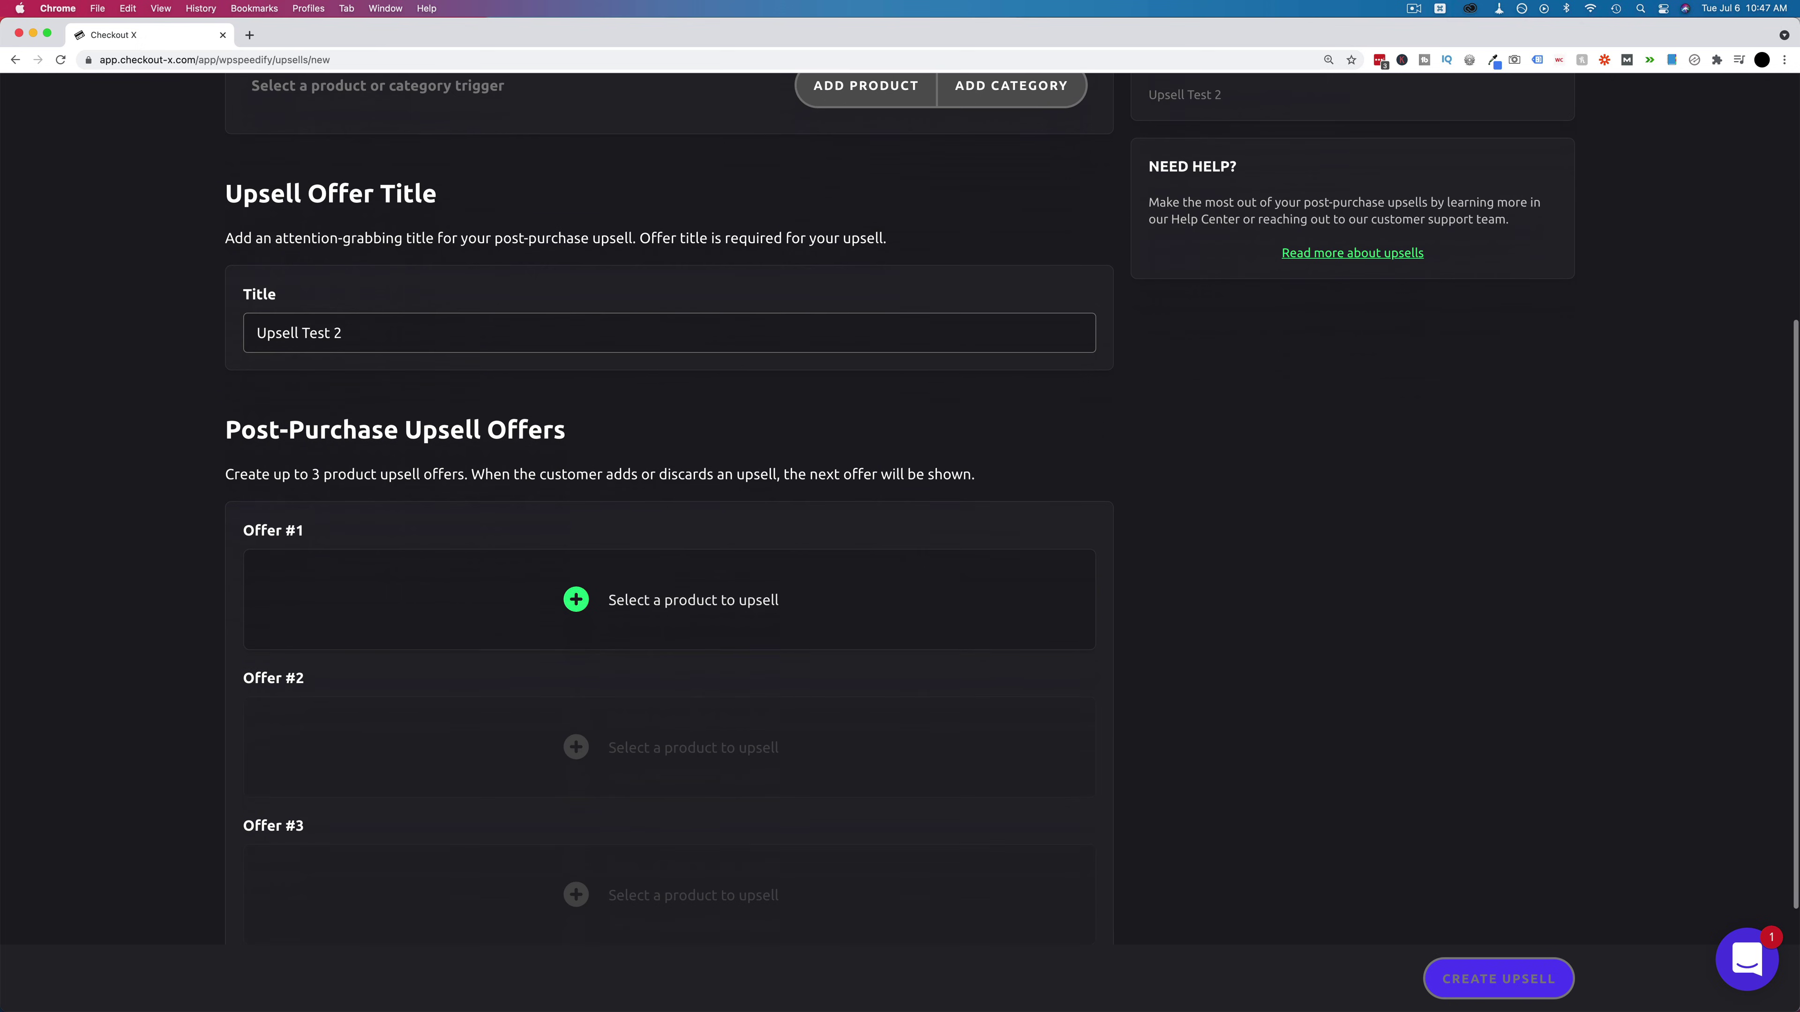
left_click(629, 573)
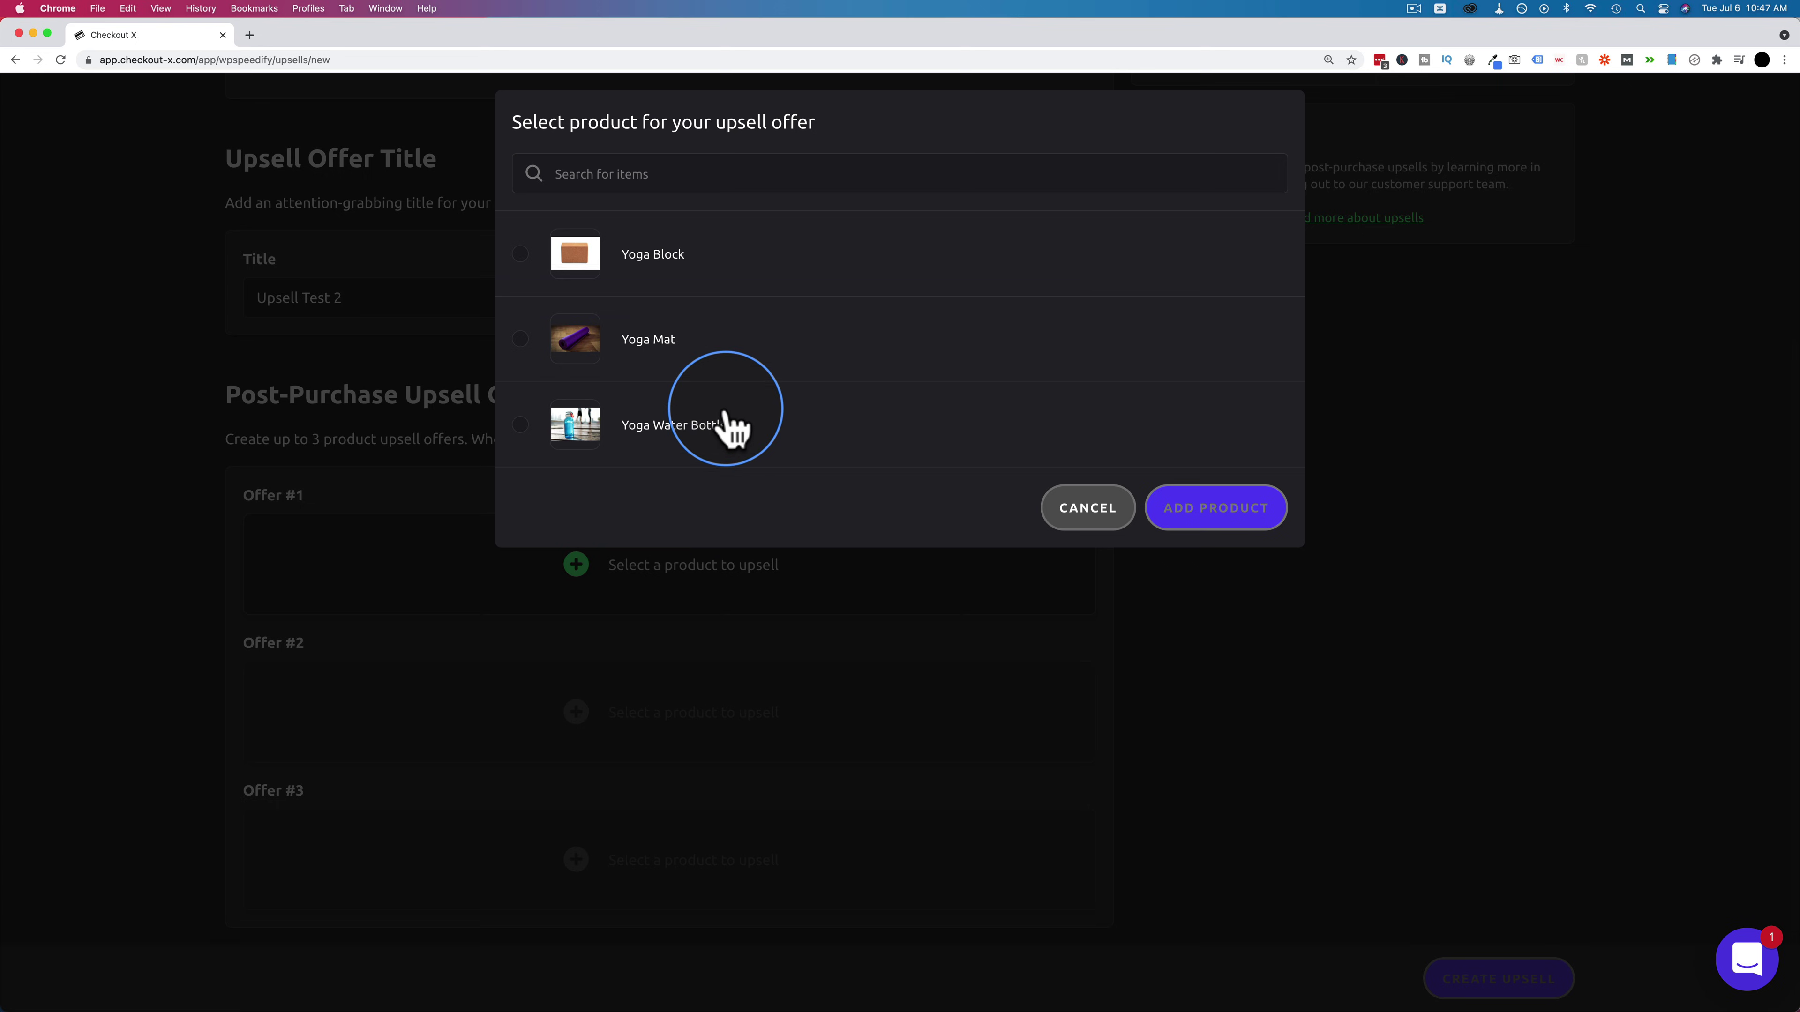
left_click(521, 342)
left_click(1247, 516)
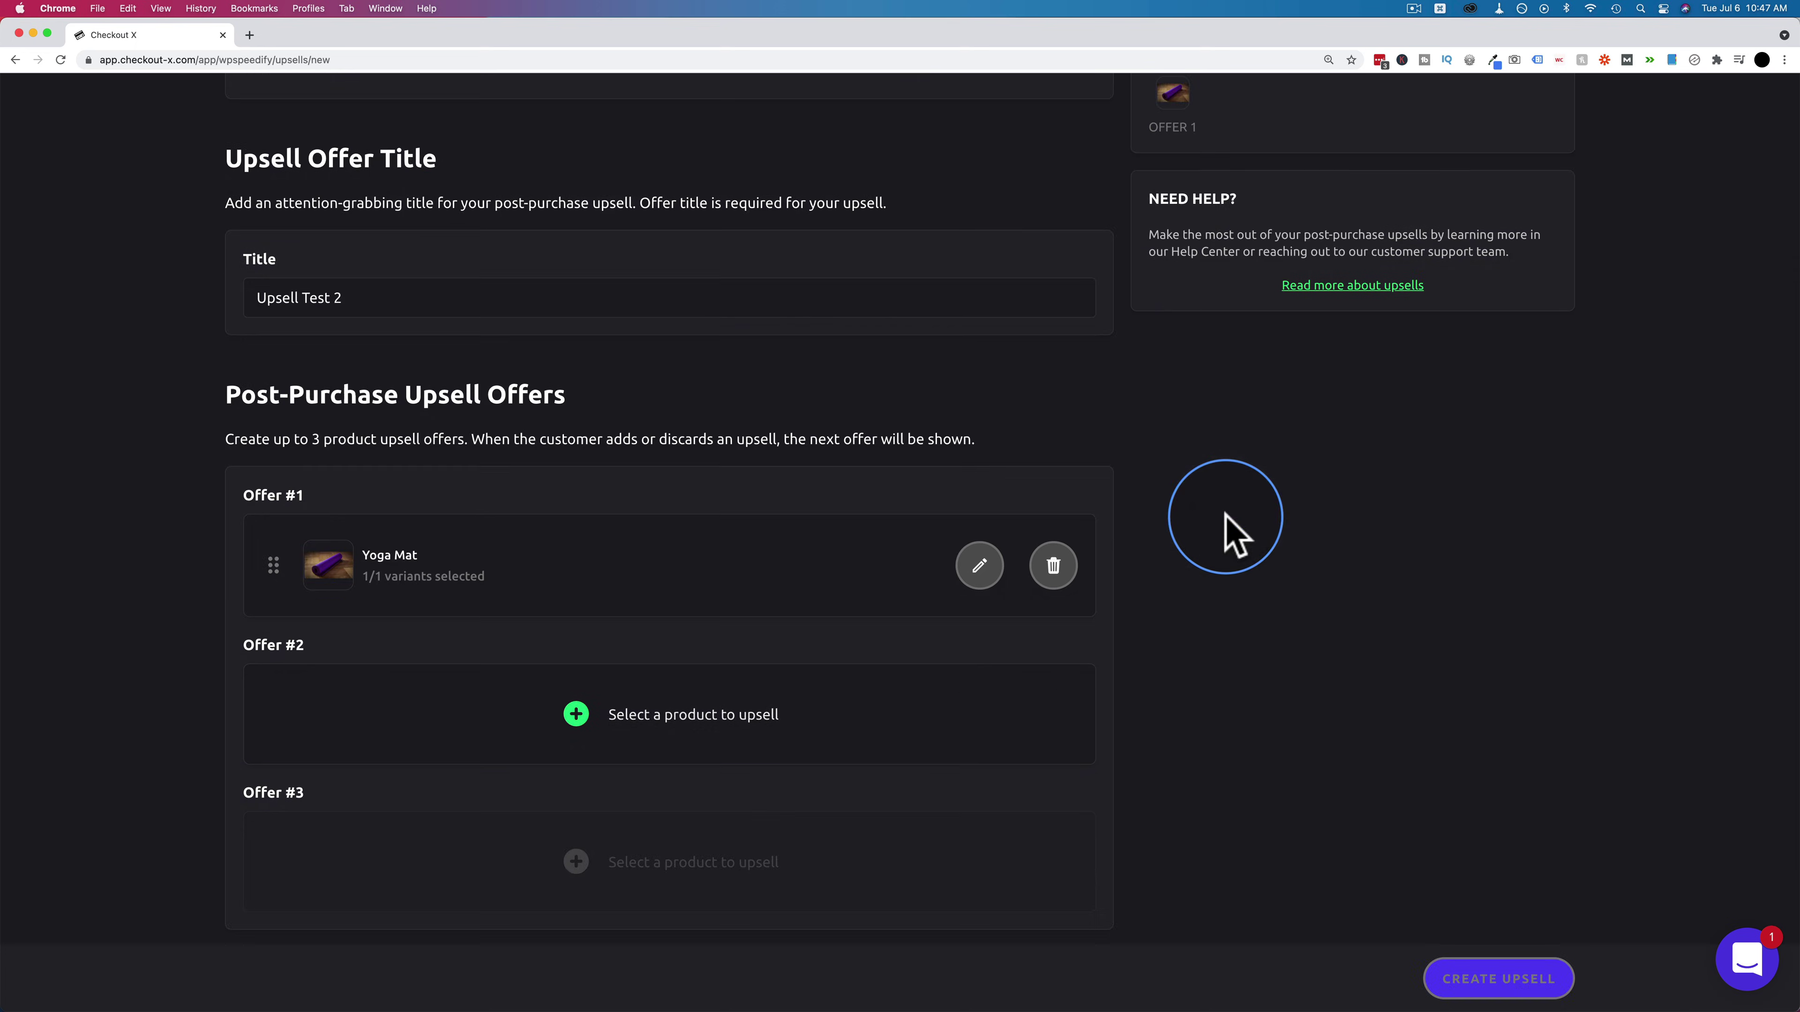
Review the upsell form and create the published 'Upsell Test 2' upsell
scroll(431, 222, "up", 3)
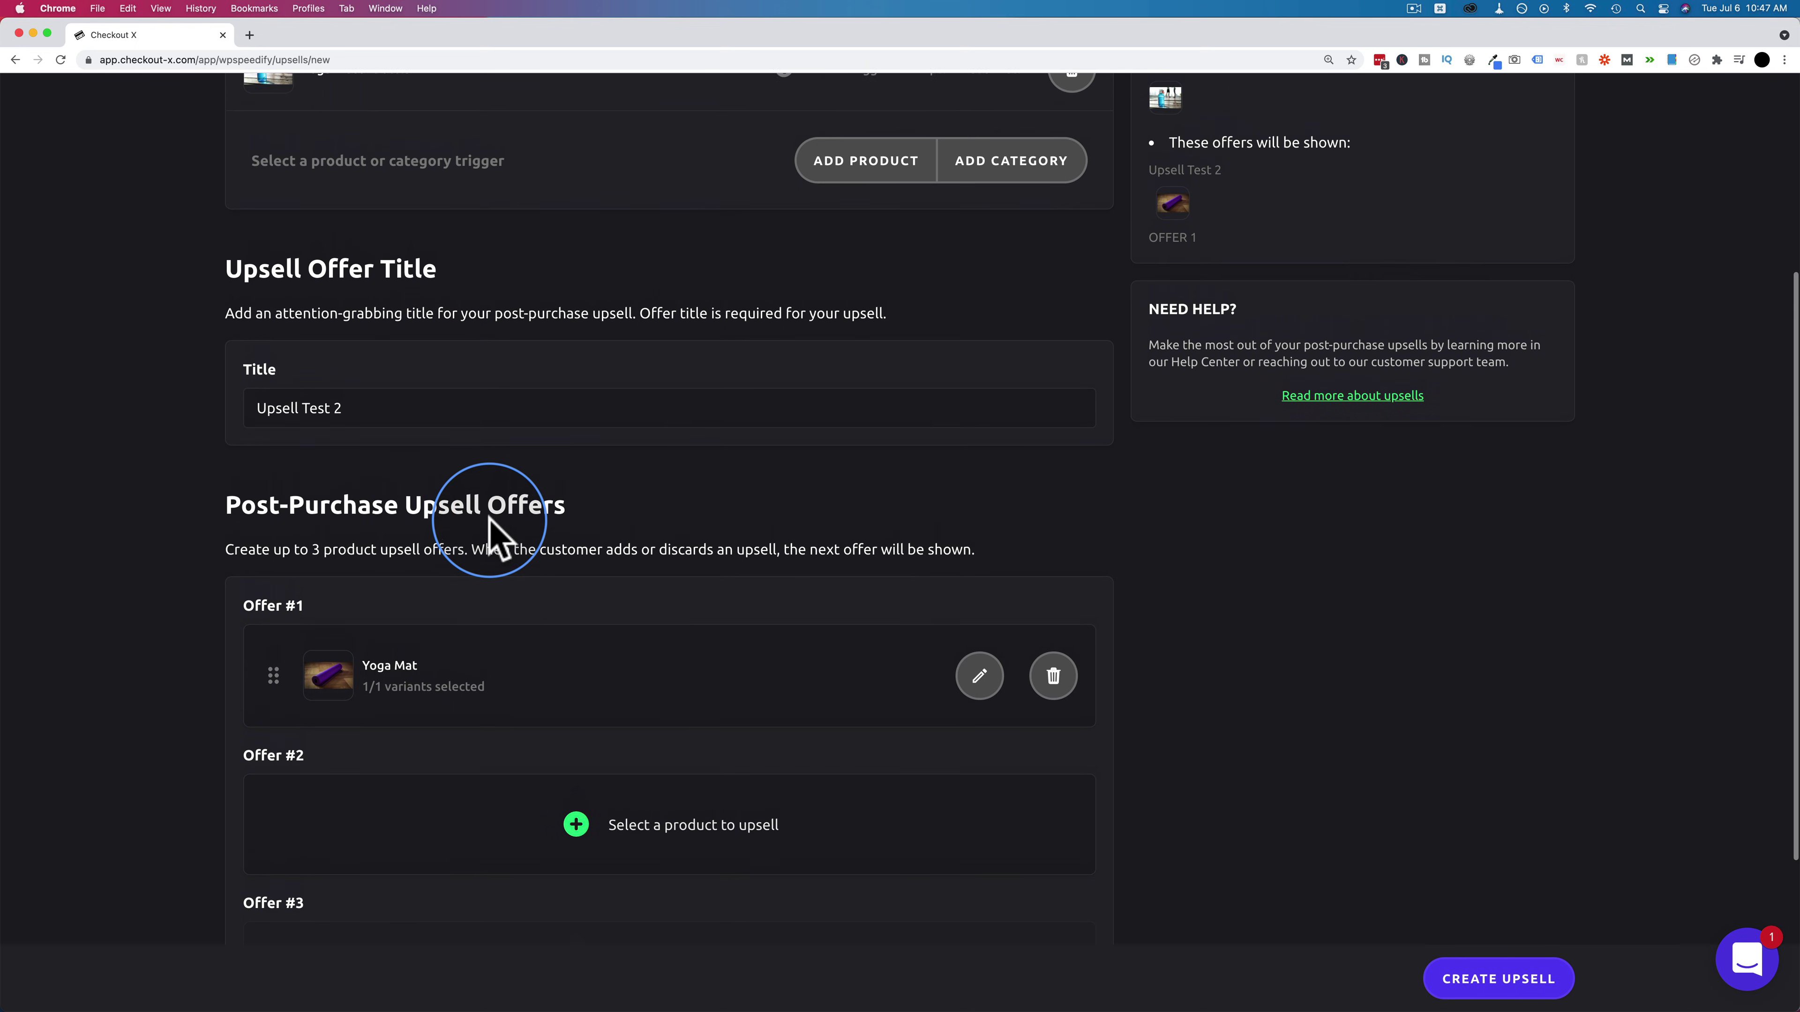
scroll(489, 525, "up", 1)
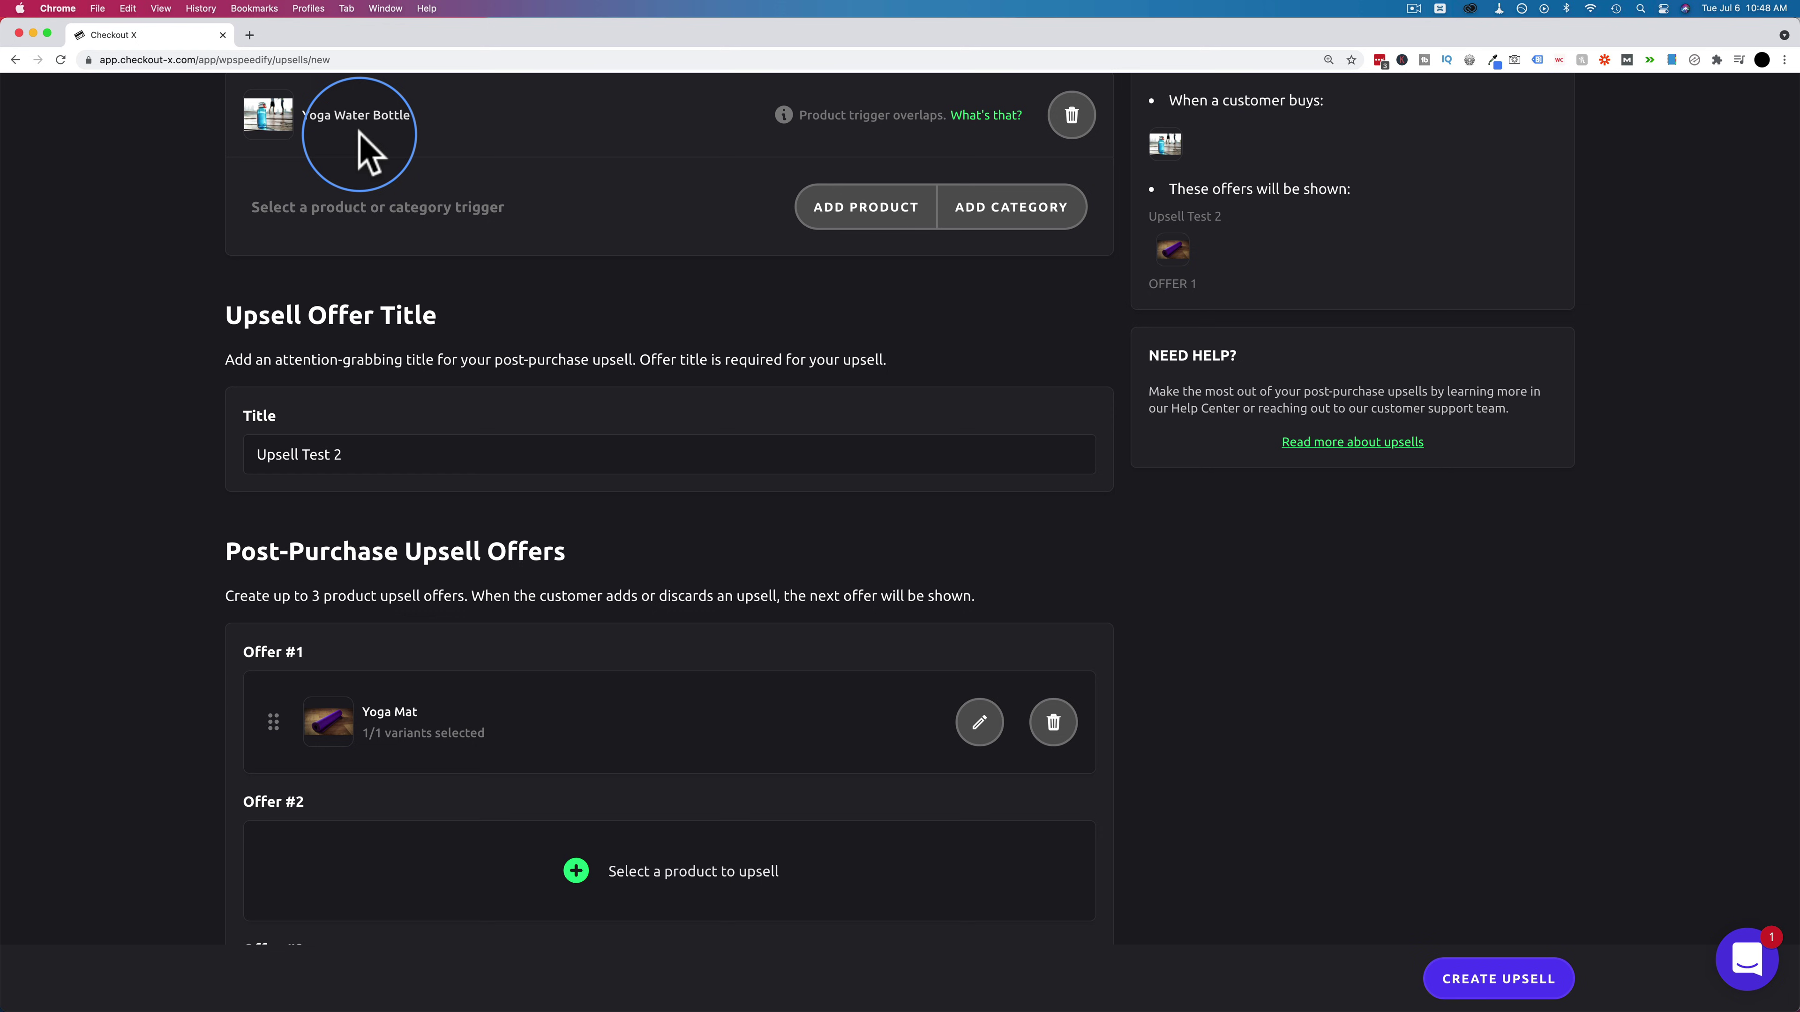
scroll(360, 135, "up", 1)
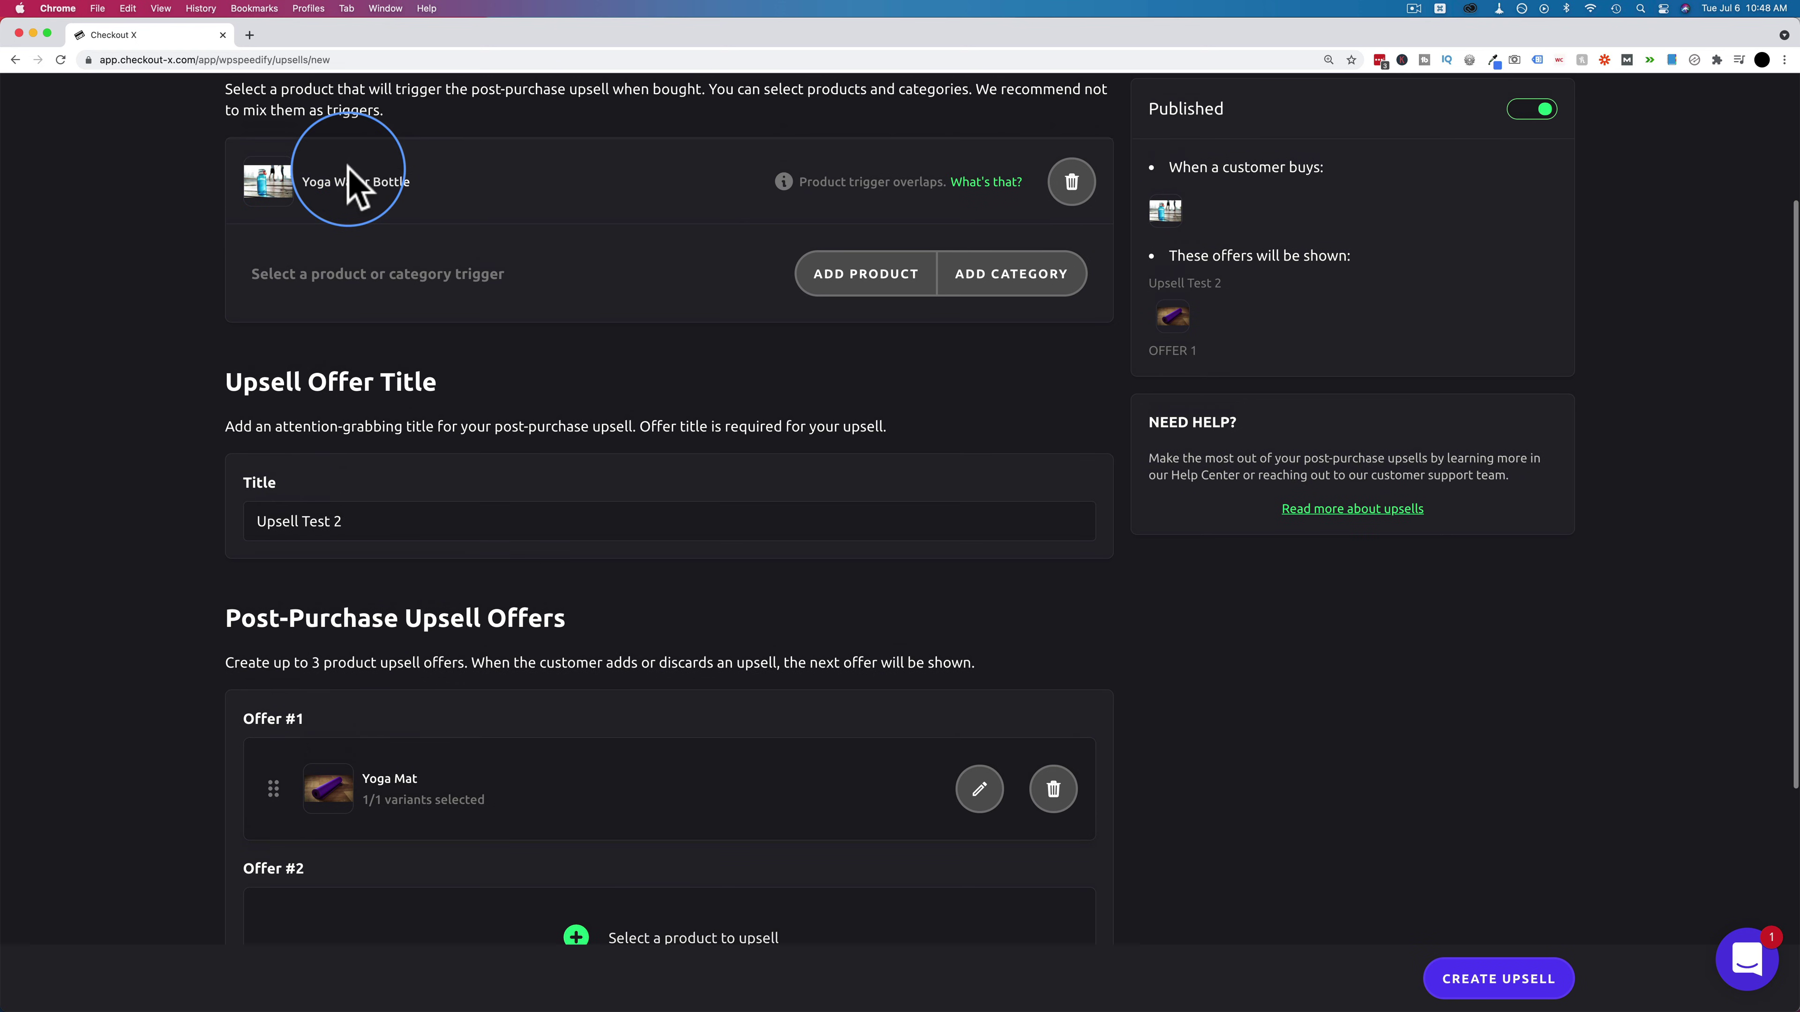
scroll(418, 736, "down", 3)
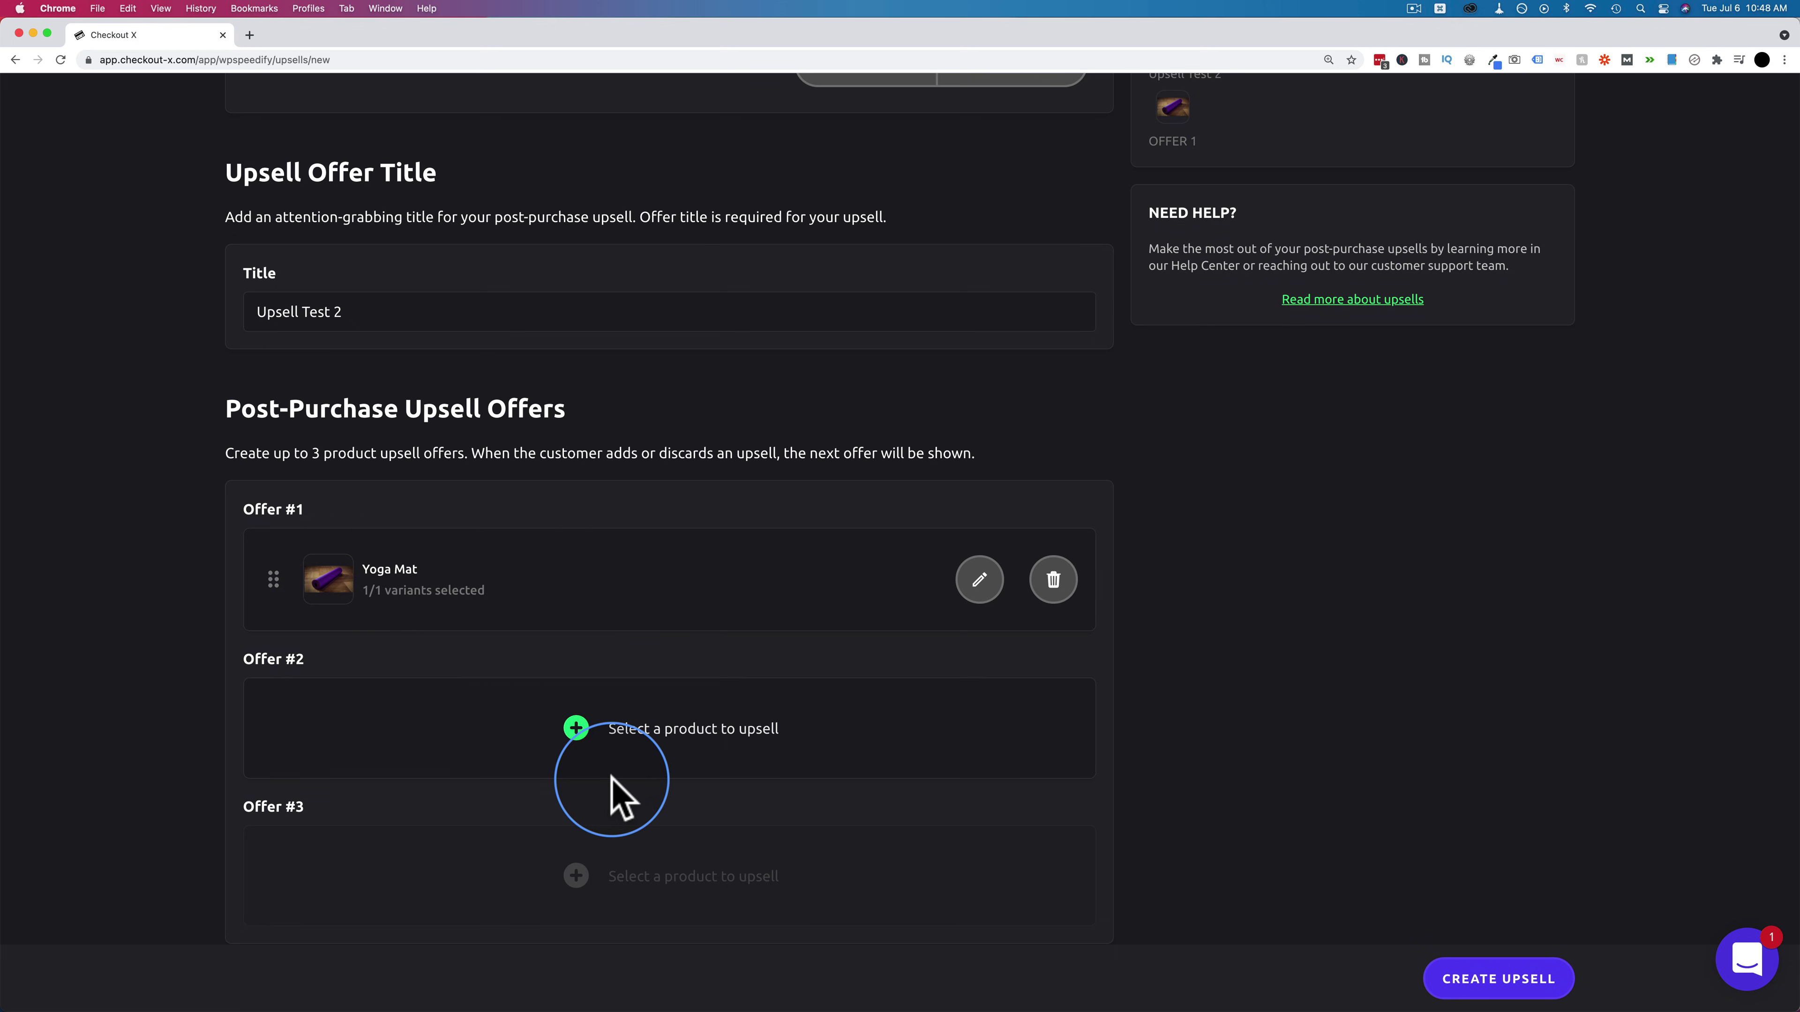
scroll(610, 792, "down", 1)
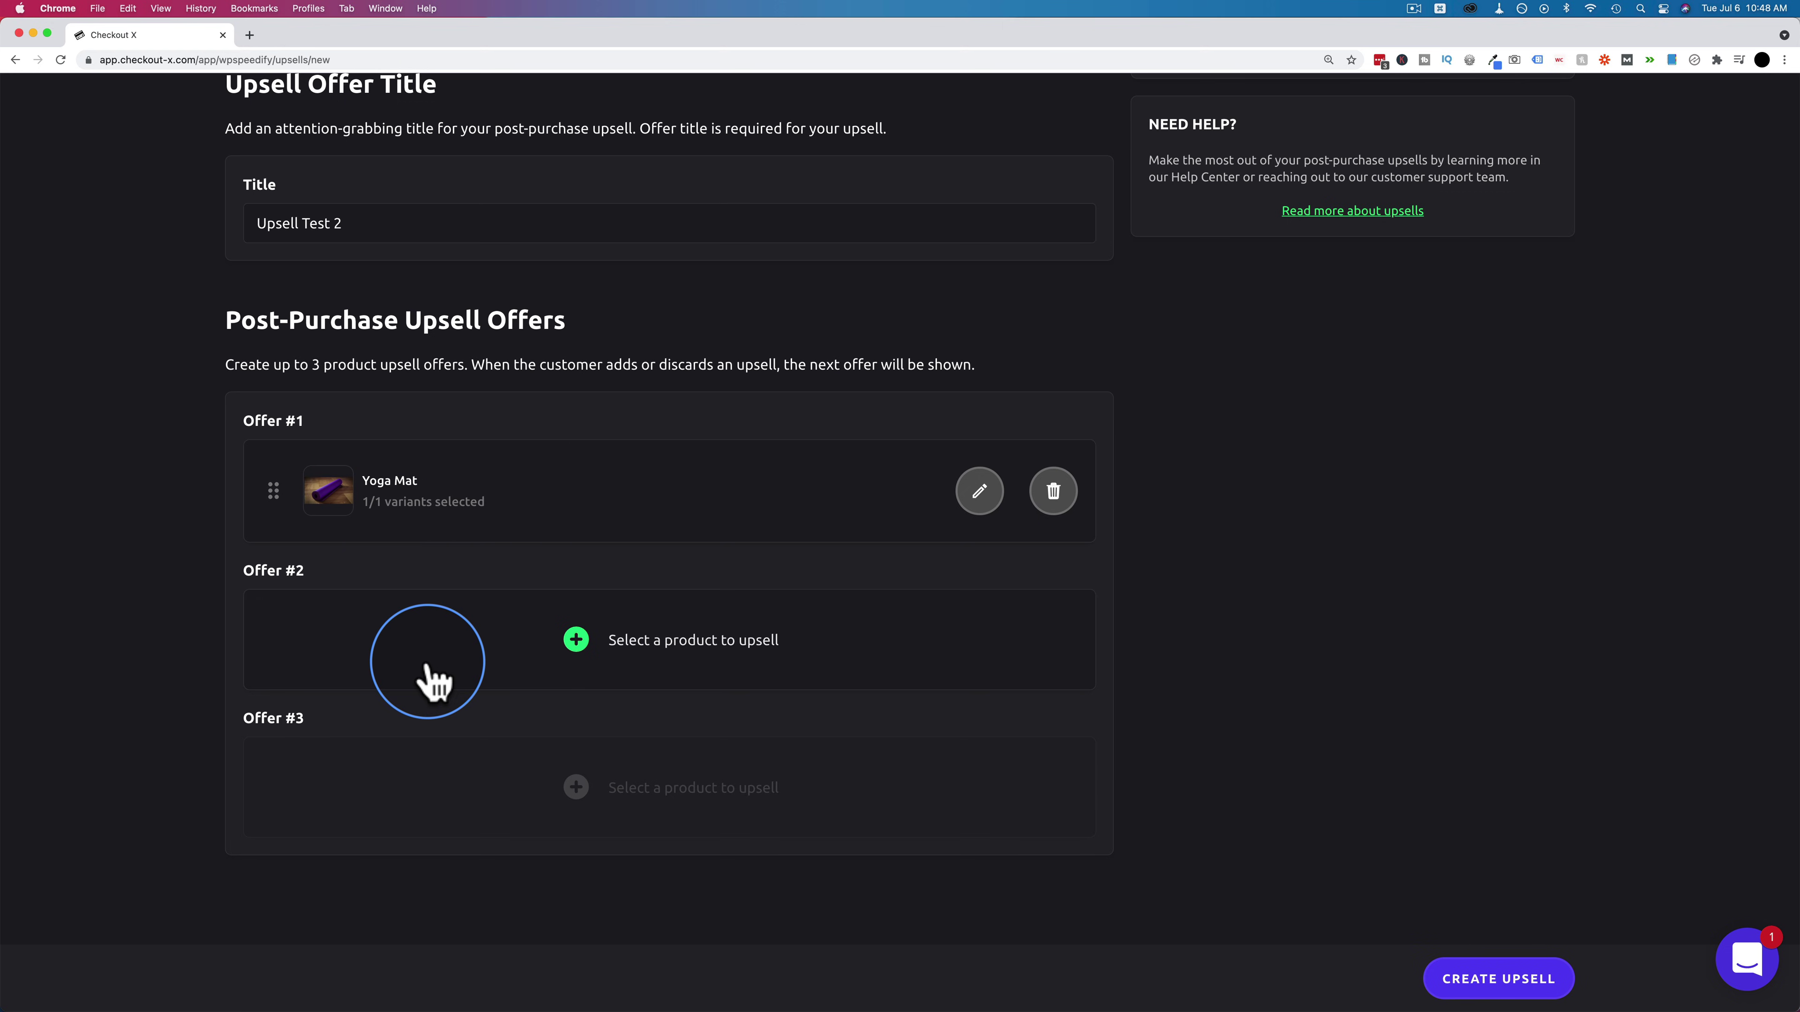
scroll(643, 564, "up", 3)
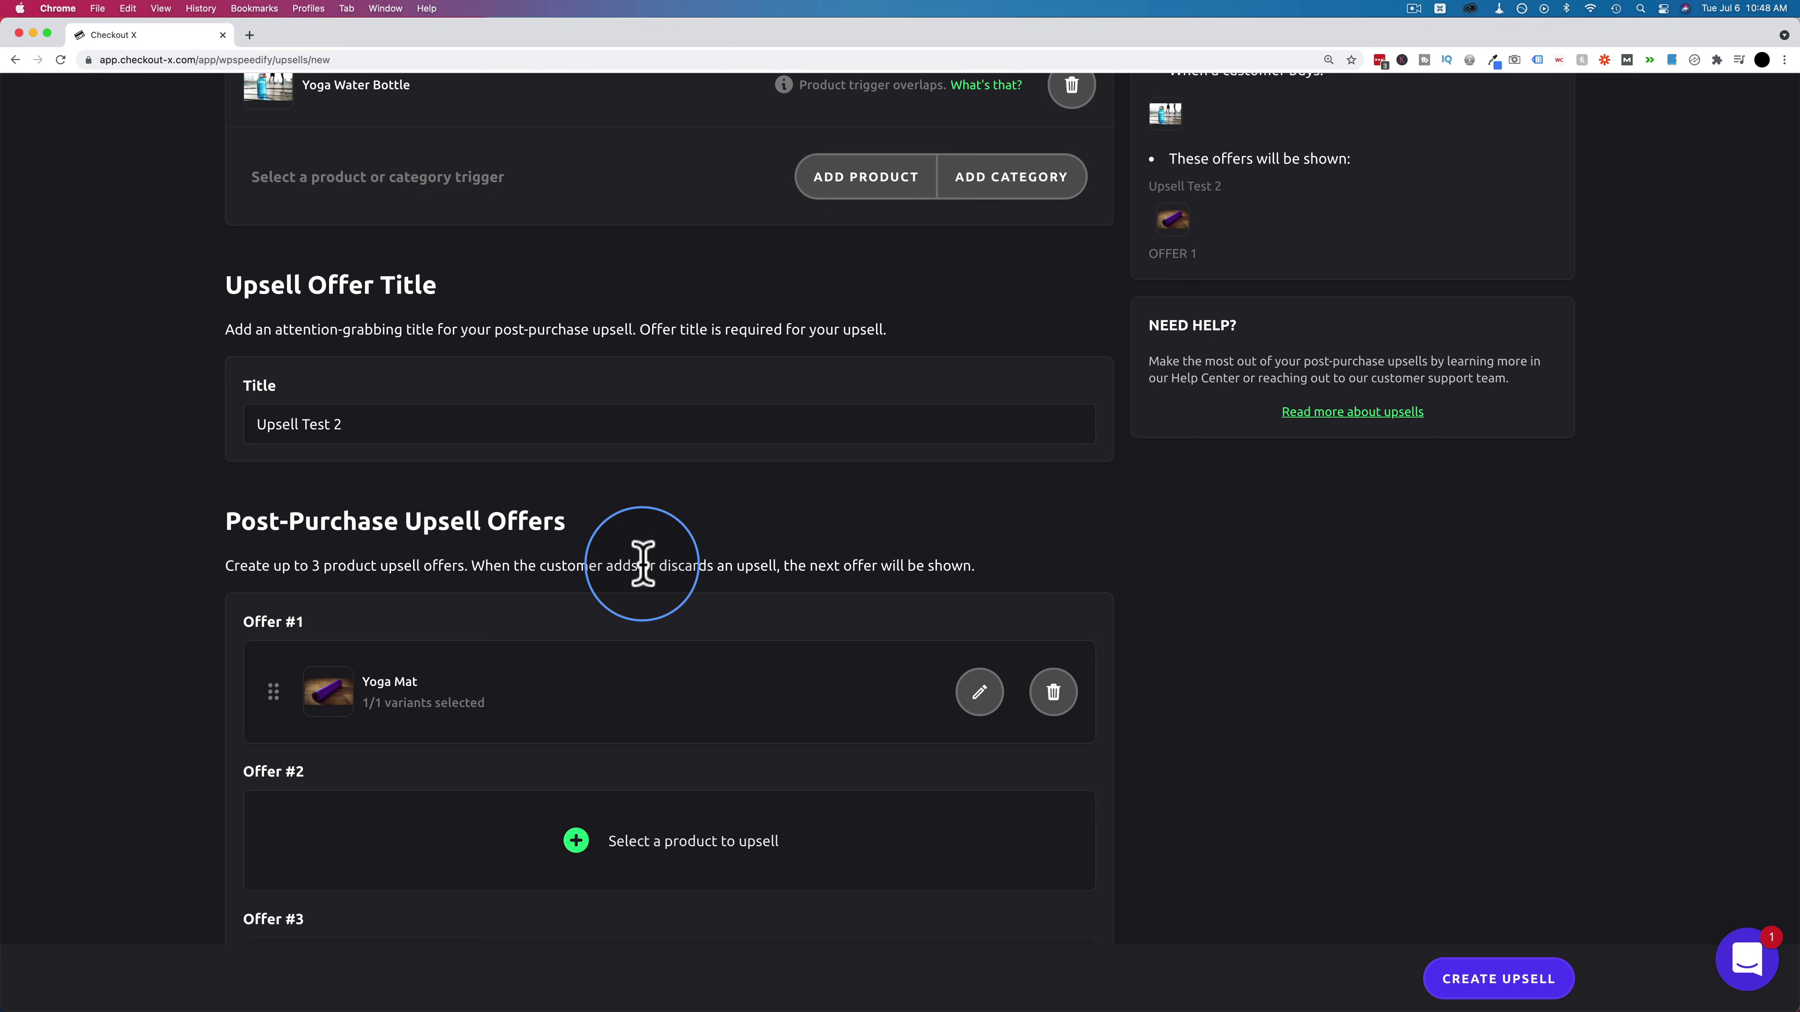
scroll(643, 564, "up", 4)
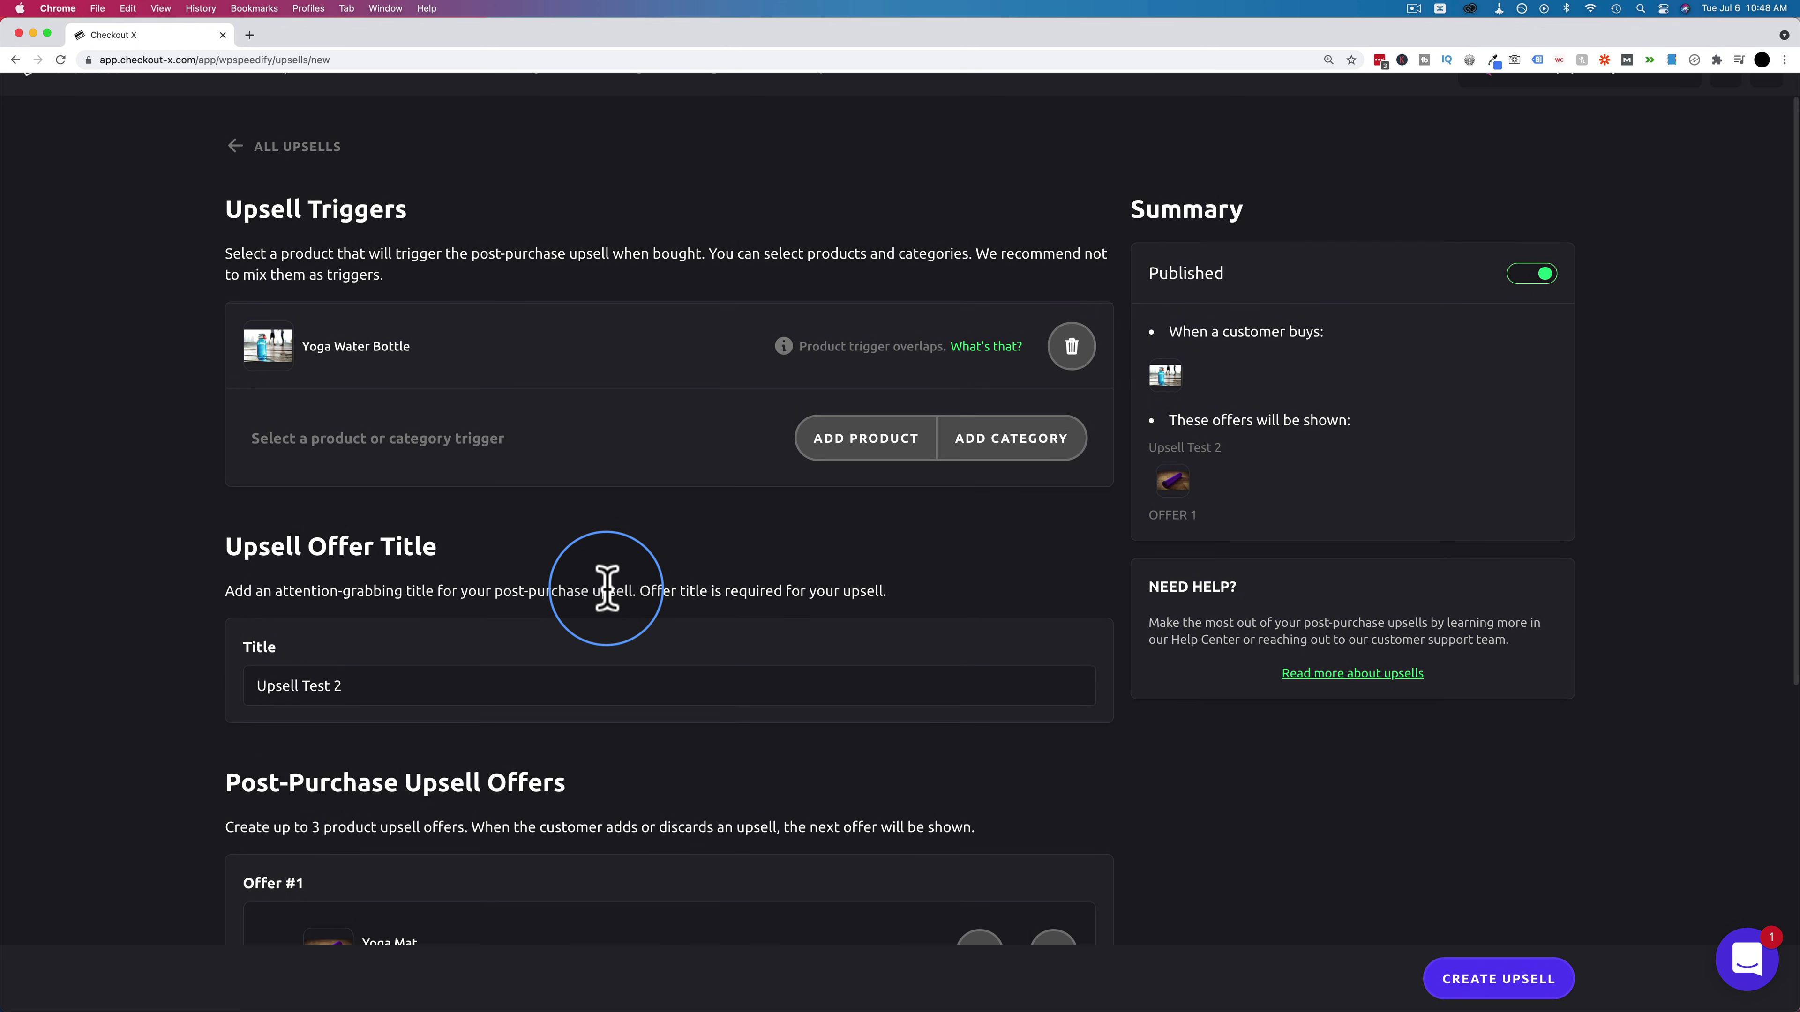
scroll(606, 588, "up", 1)
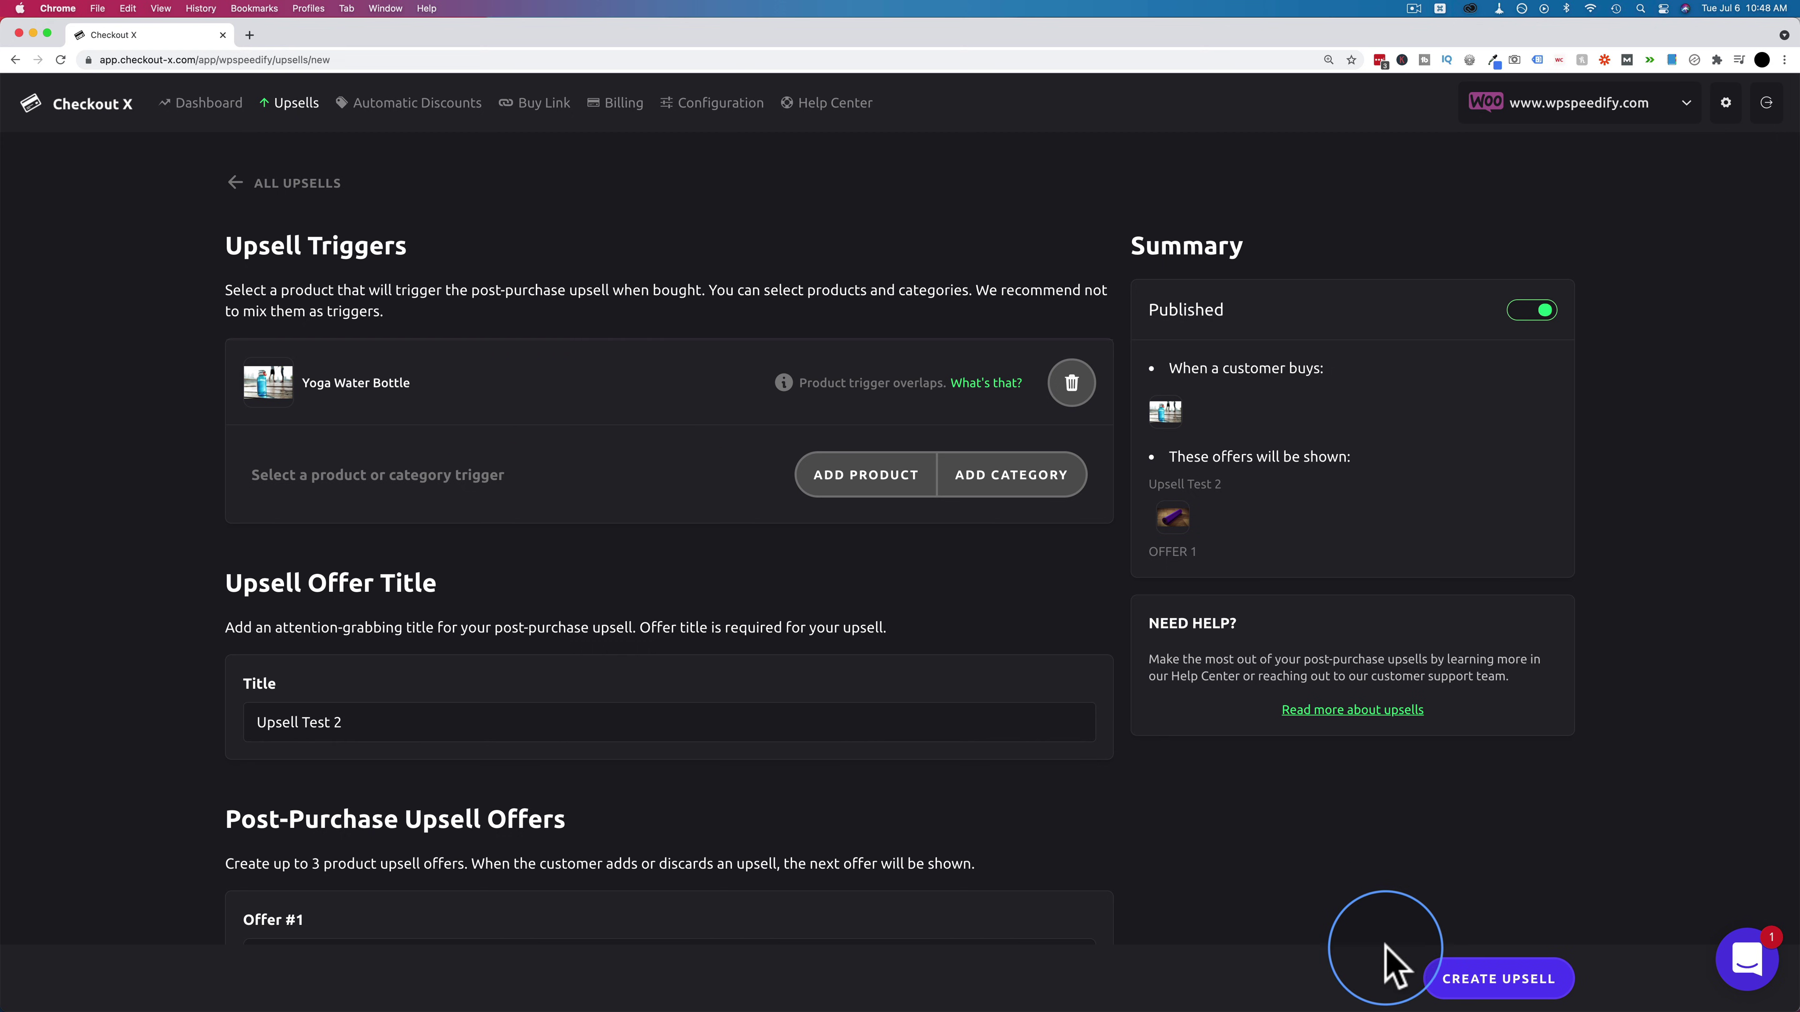
left_click(1471, 978)
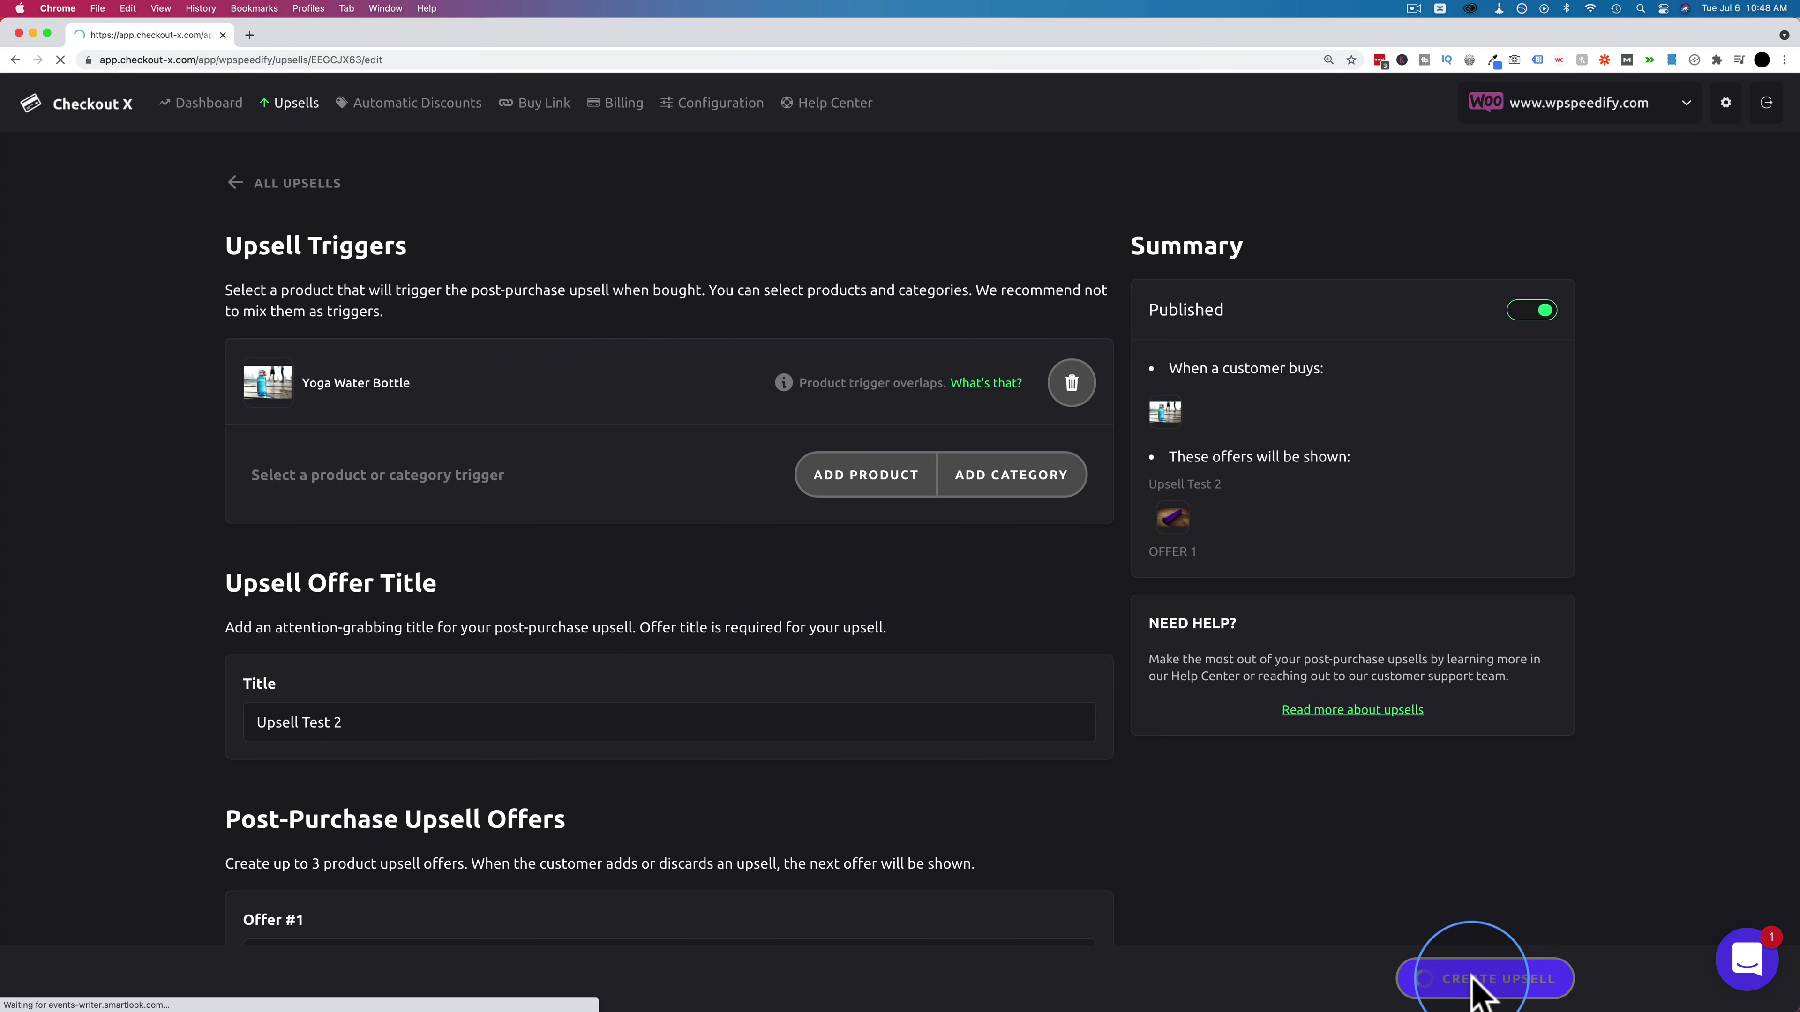
Return to the Upsells list showing both published upsells
left_click(291, 108)
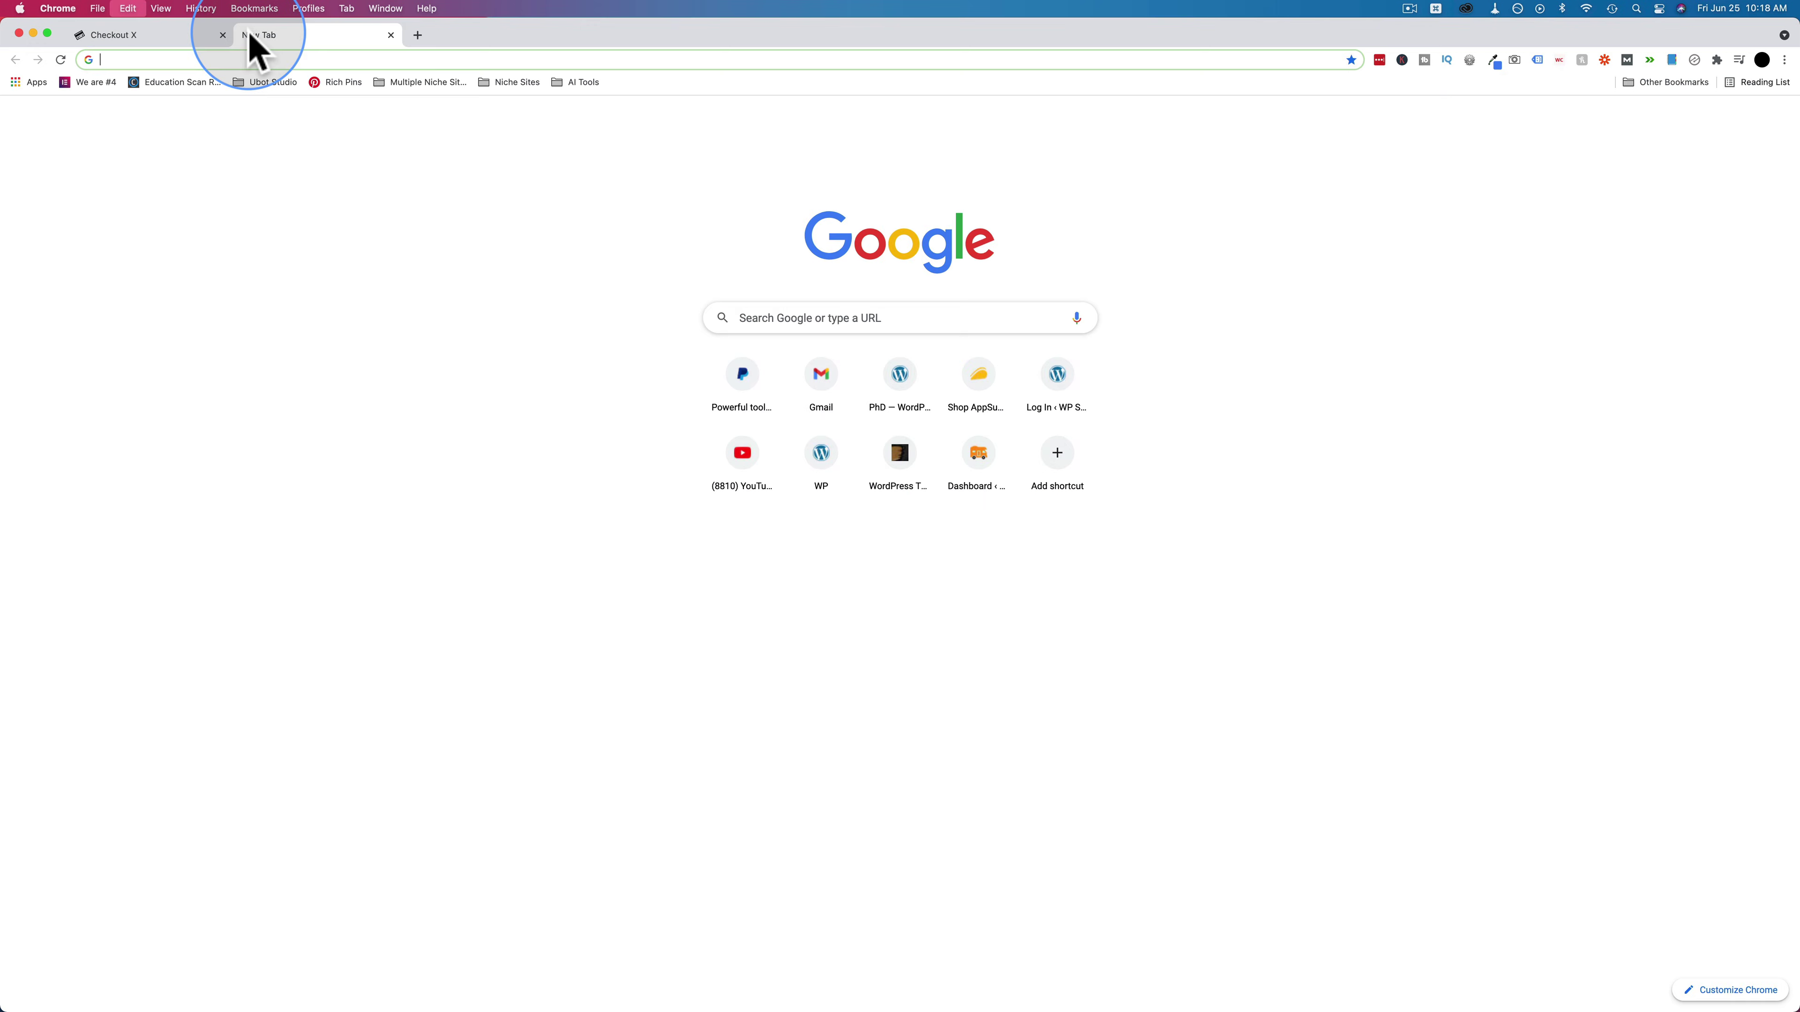
Add the Yoga Water Bottle to the cart on wpspeedify.com and proceed to the $22.00 checkout
type("wpspeedify.com")
key("Return")
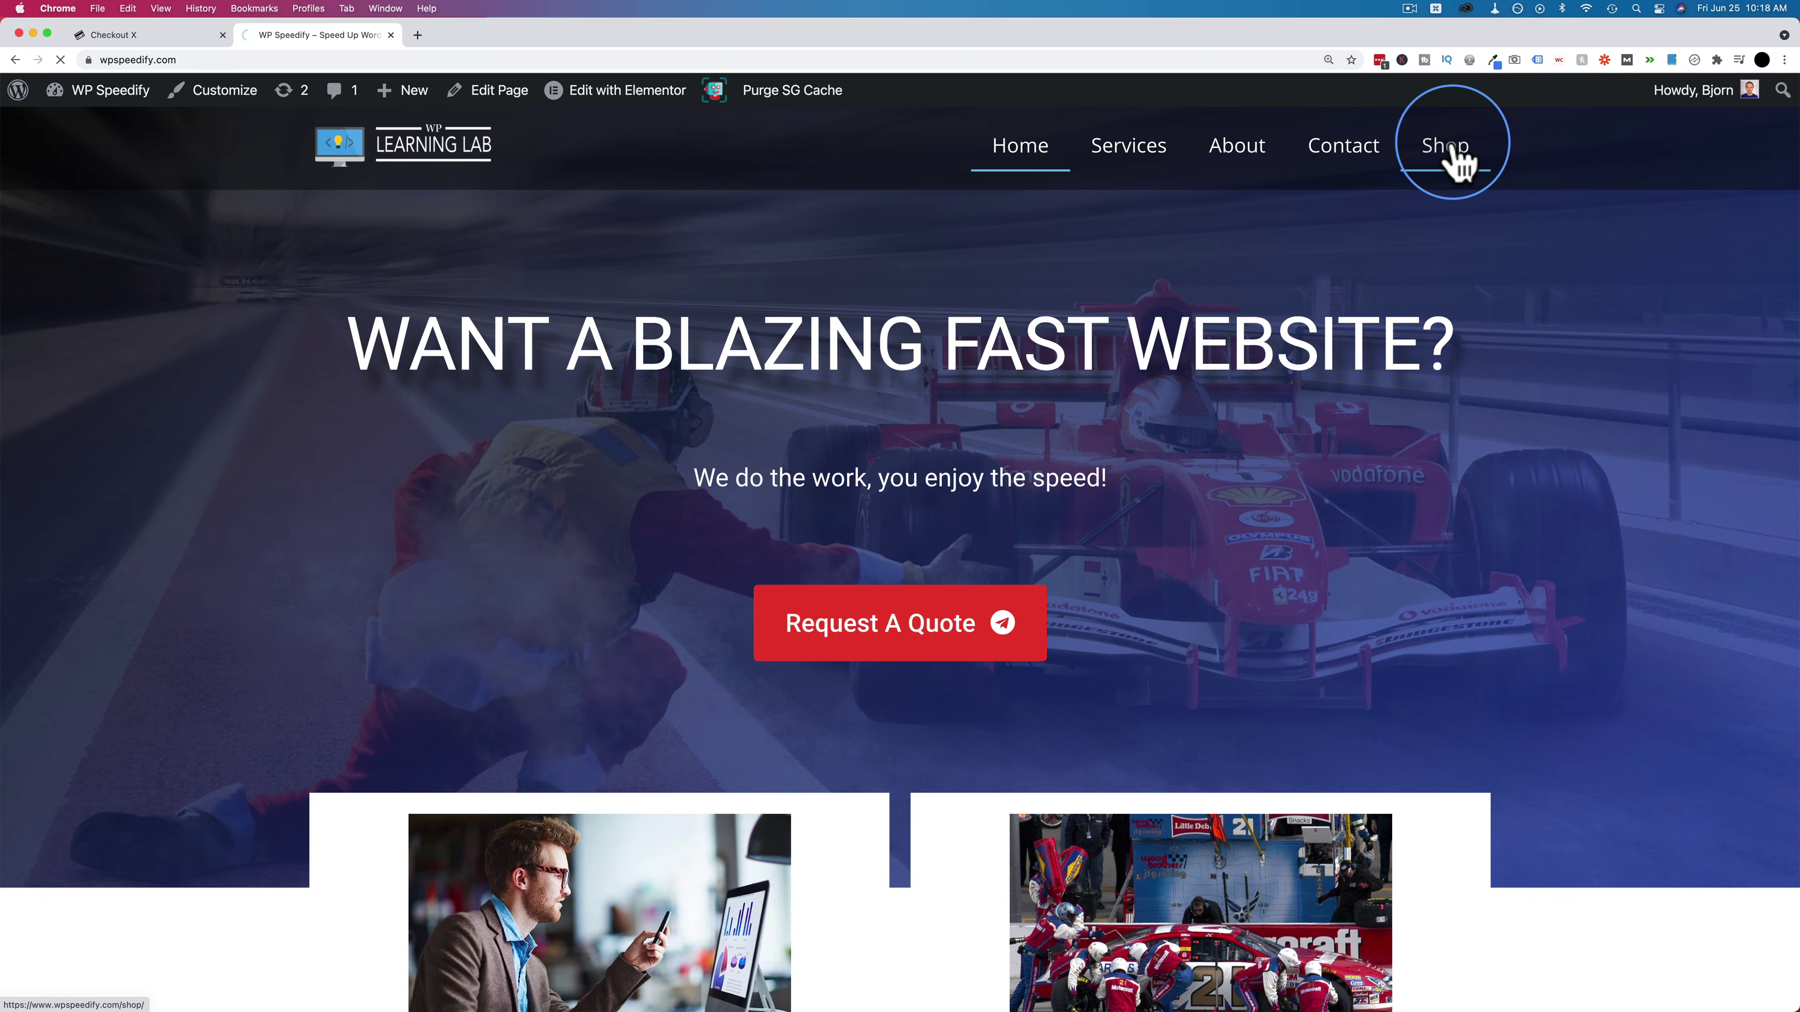
left_click(1449, 147)
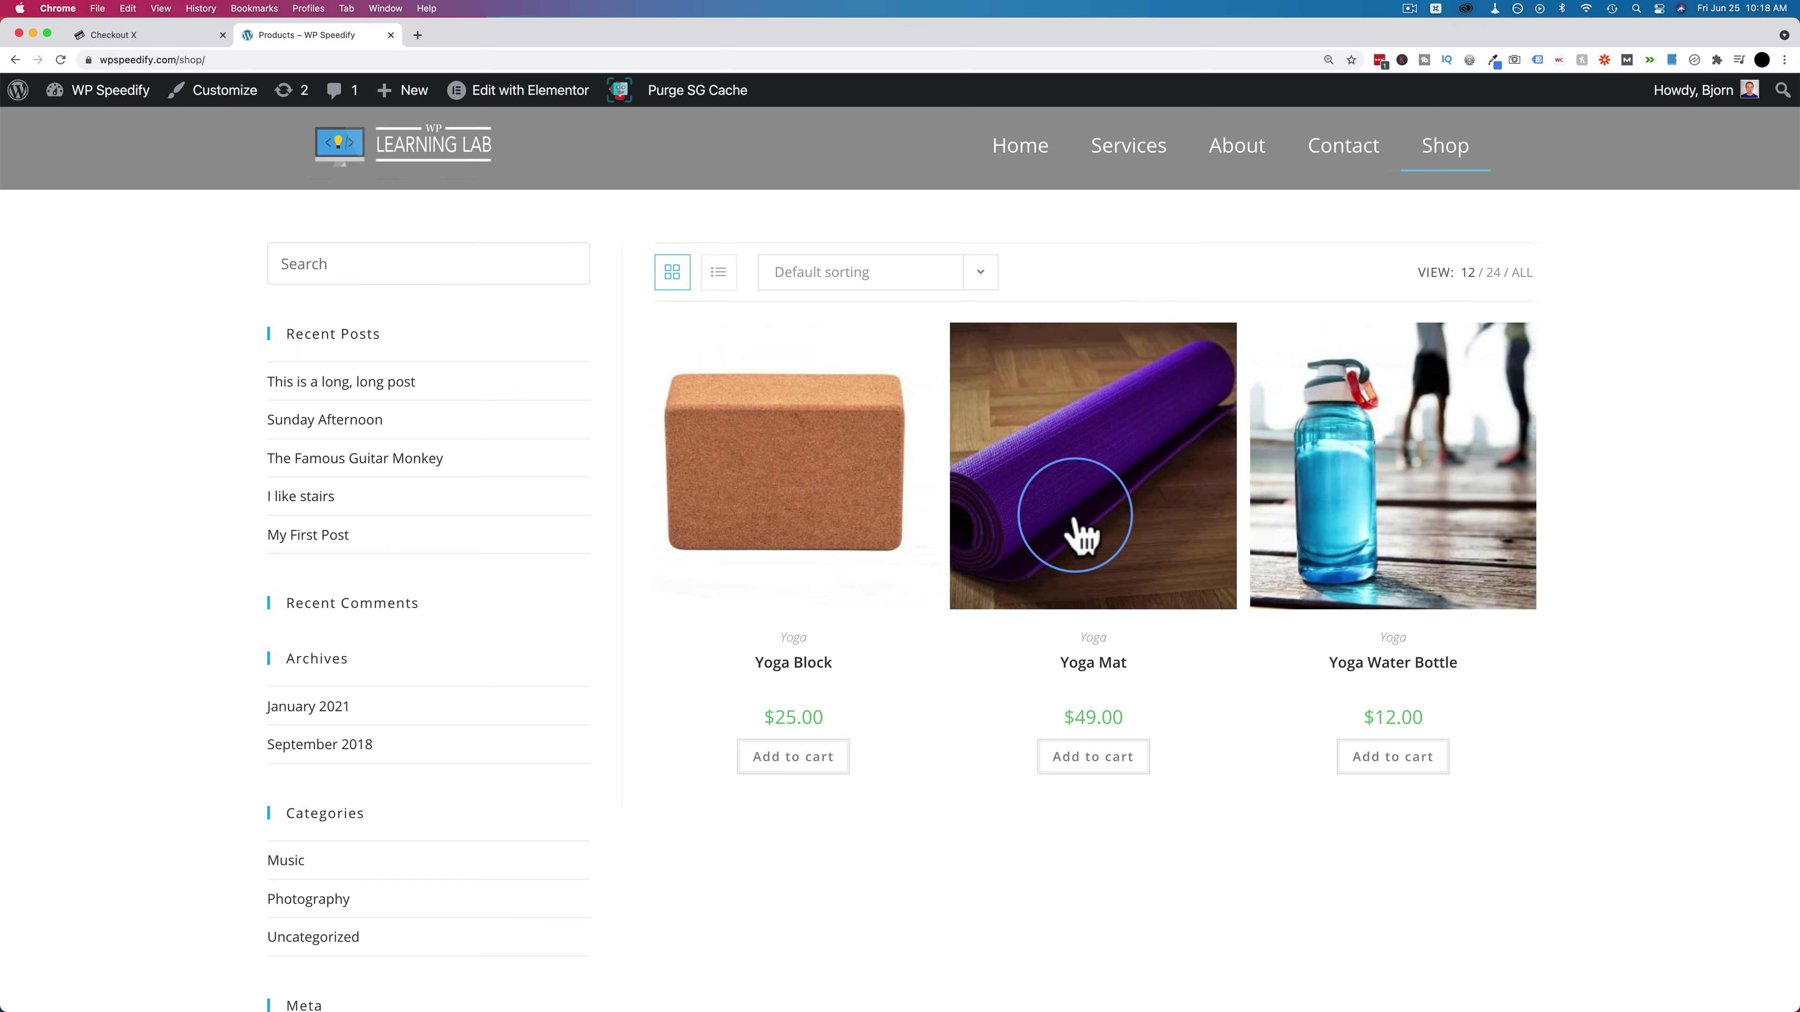
left_click(1378, 762)
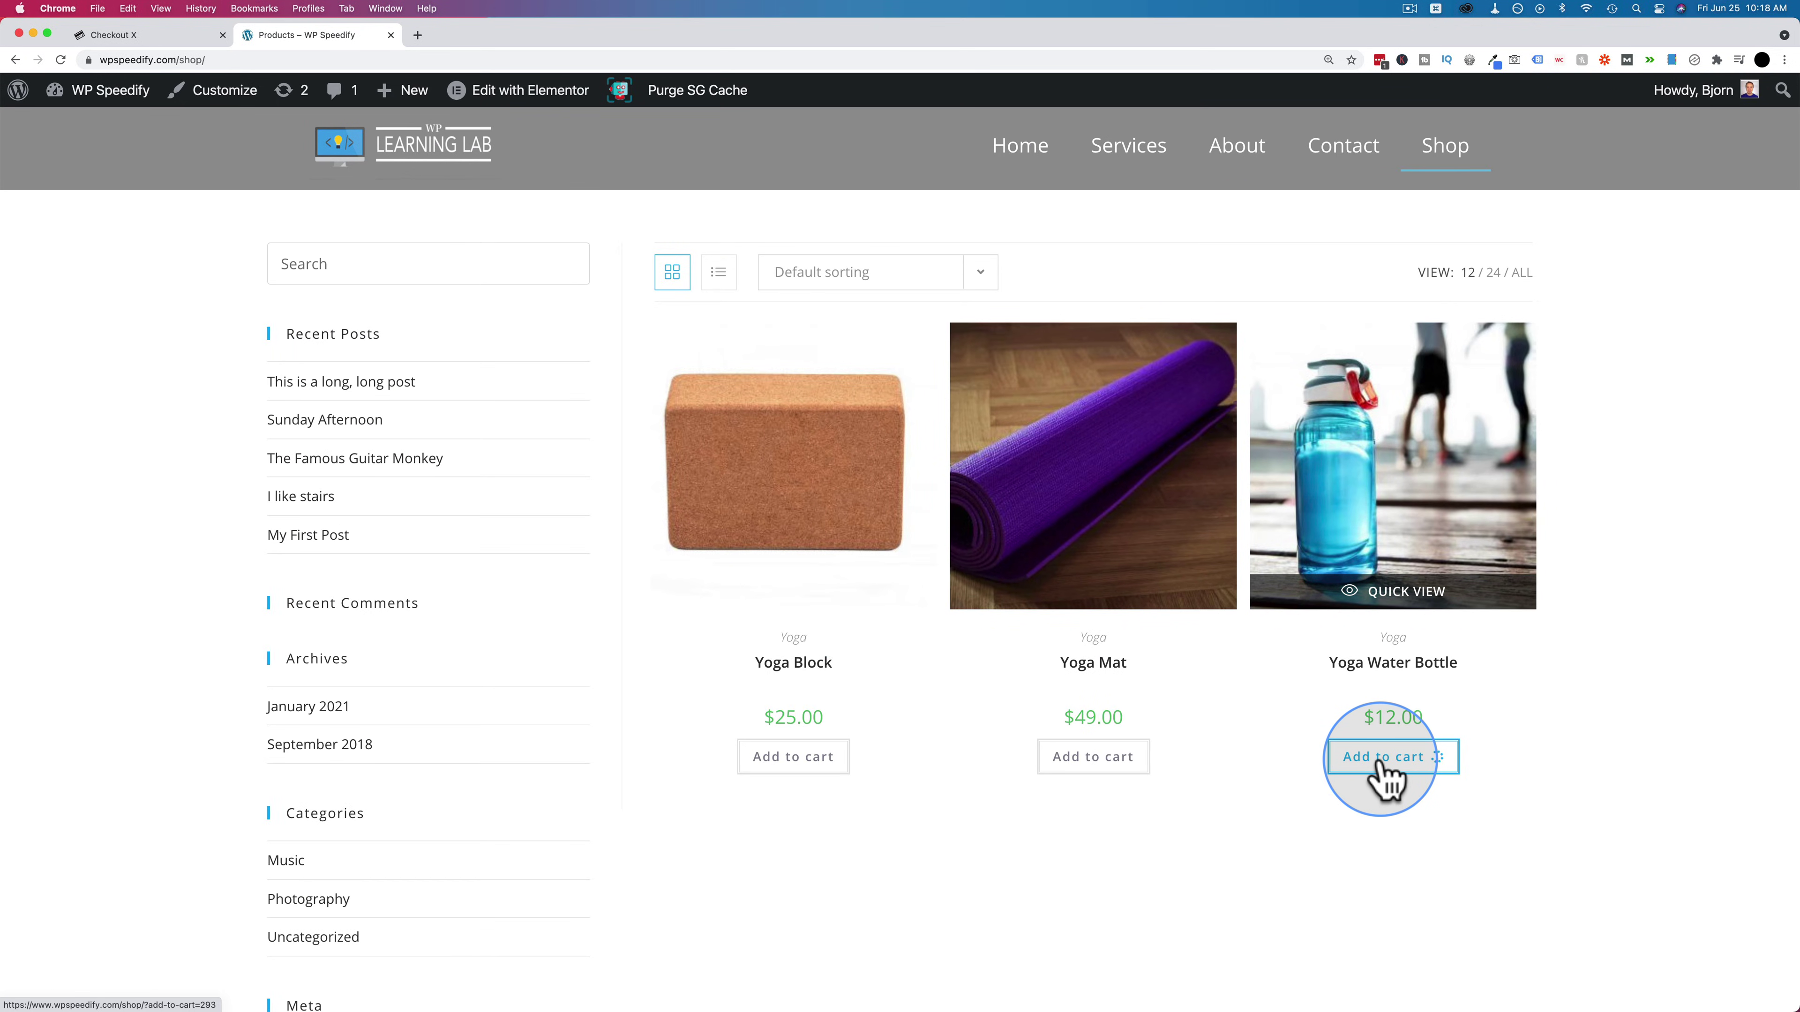
left_click(1388, 769)
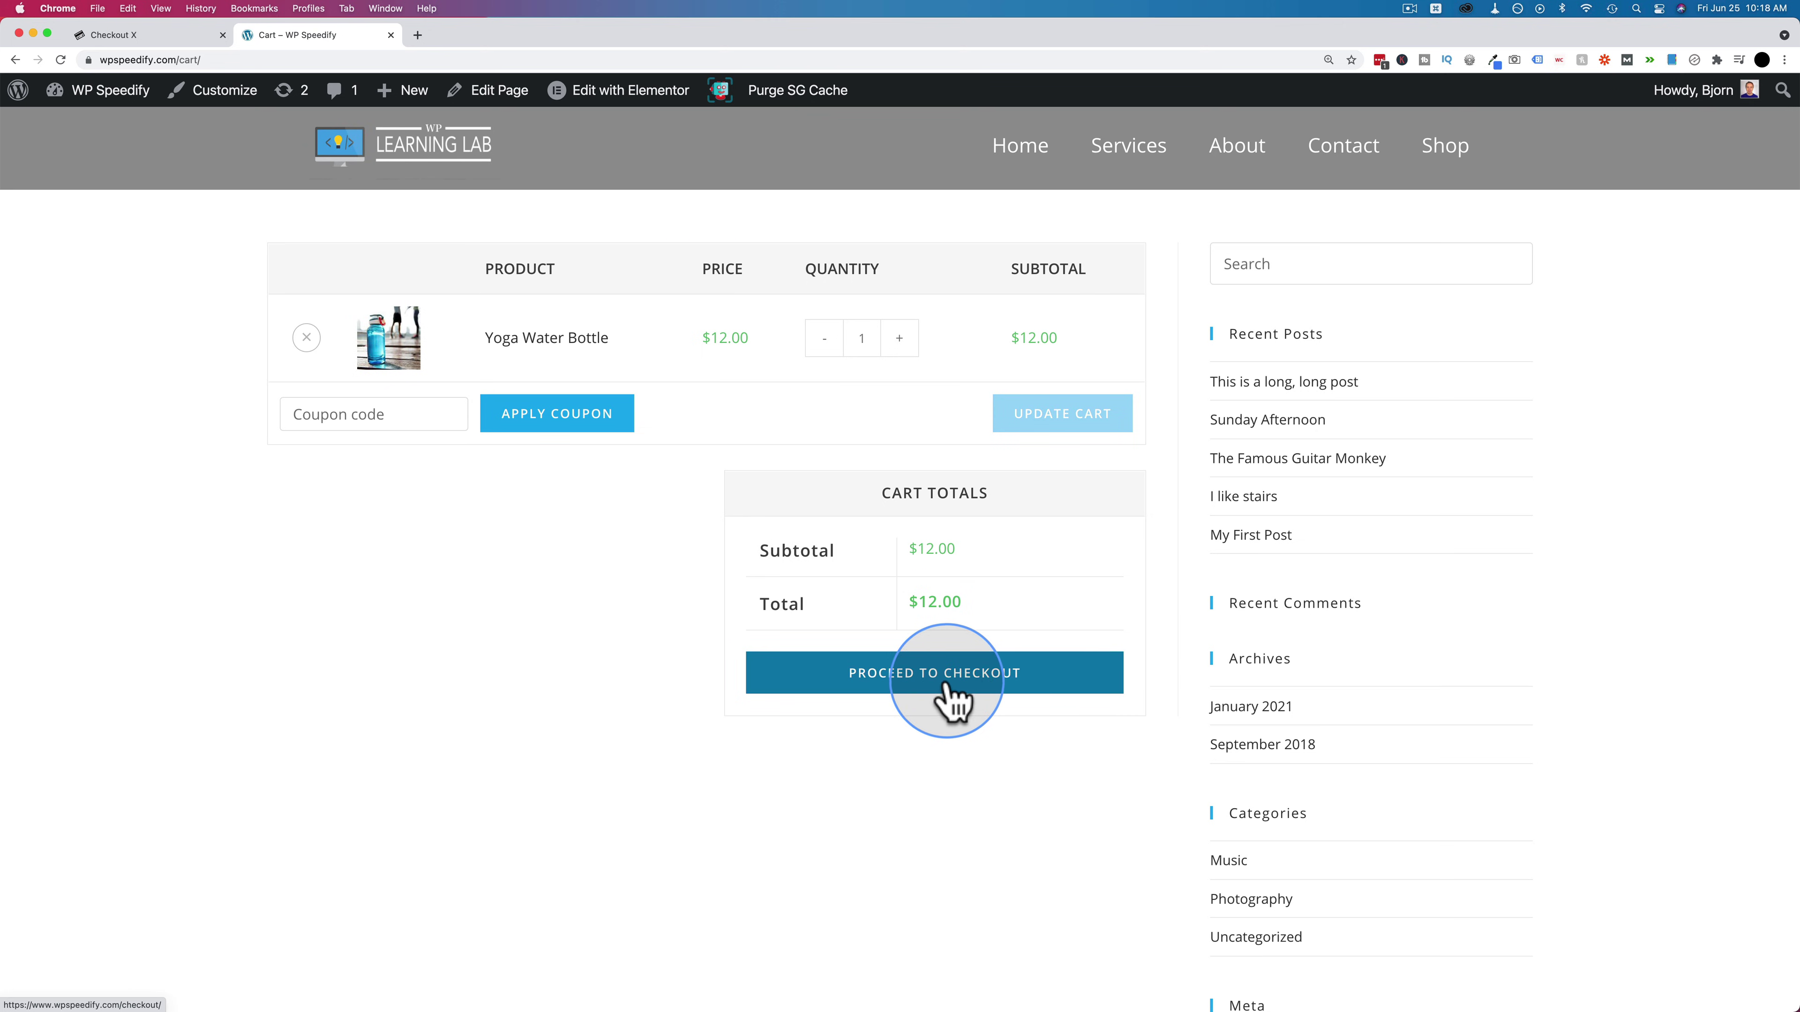
left_click(914, 685)
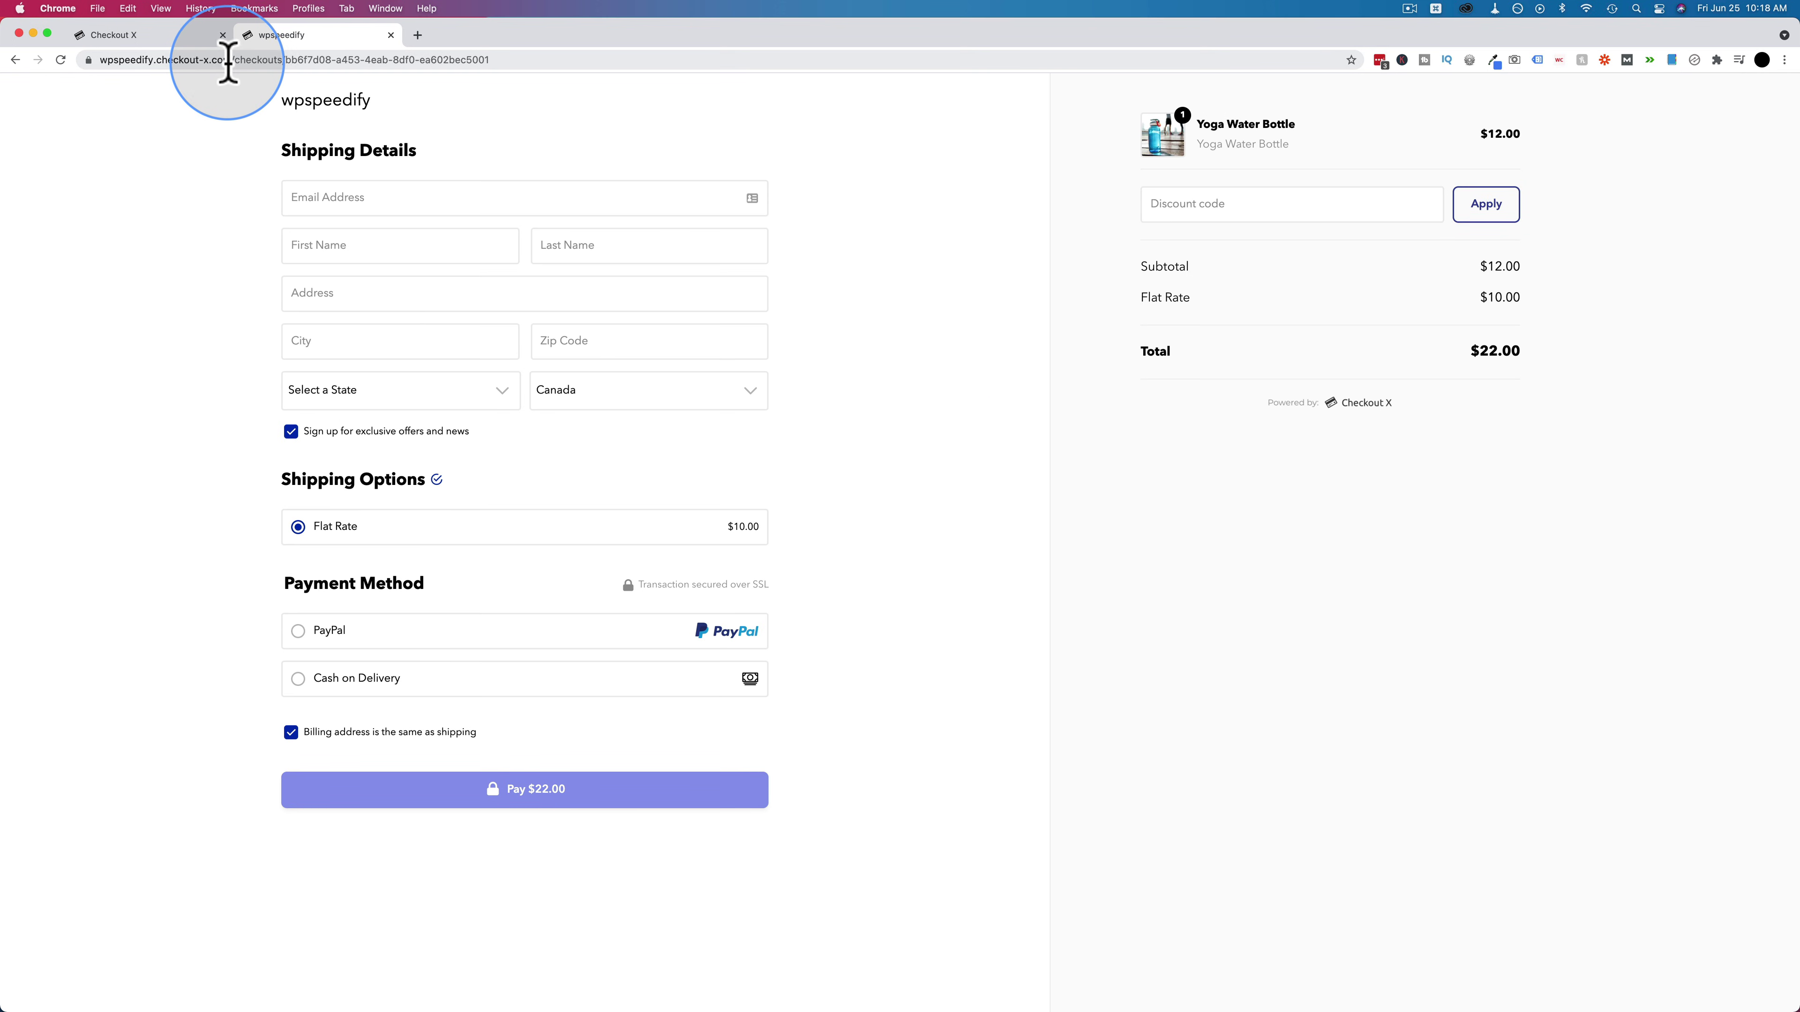
Highlight the wpspeedify.checkout-x.com domain in the address bar, then bring up the page's context menu
left_click_drag(234, 59, 84, 60)
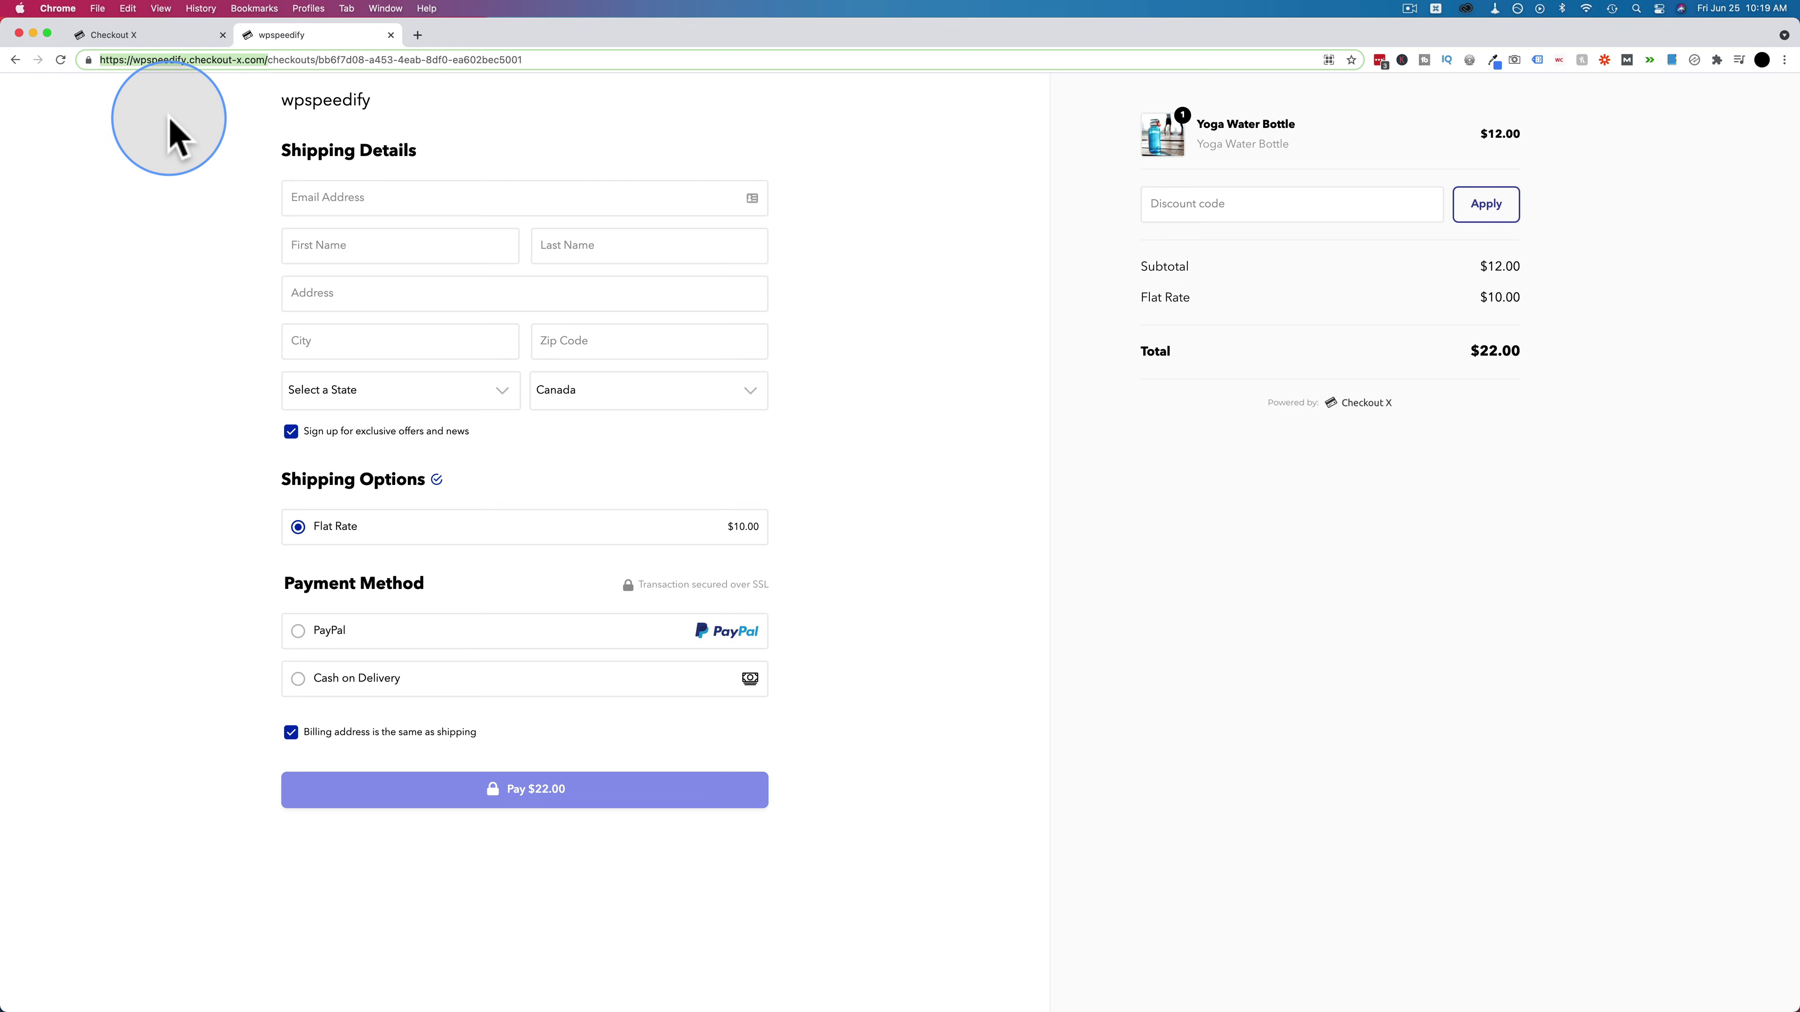
left_click(209, 180)
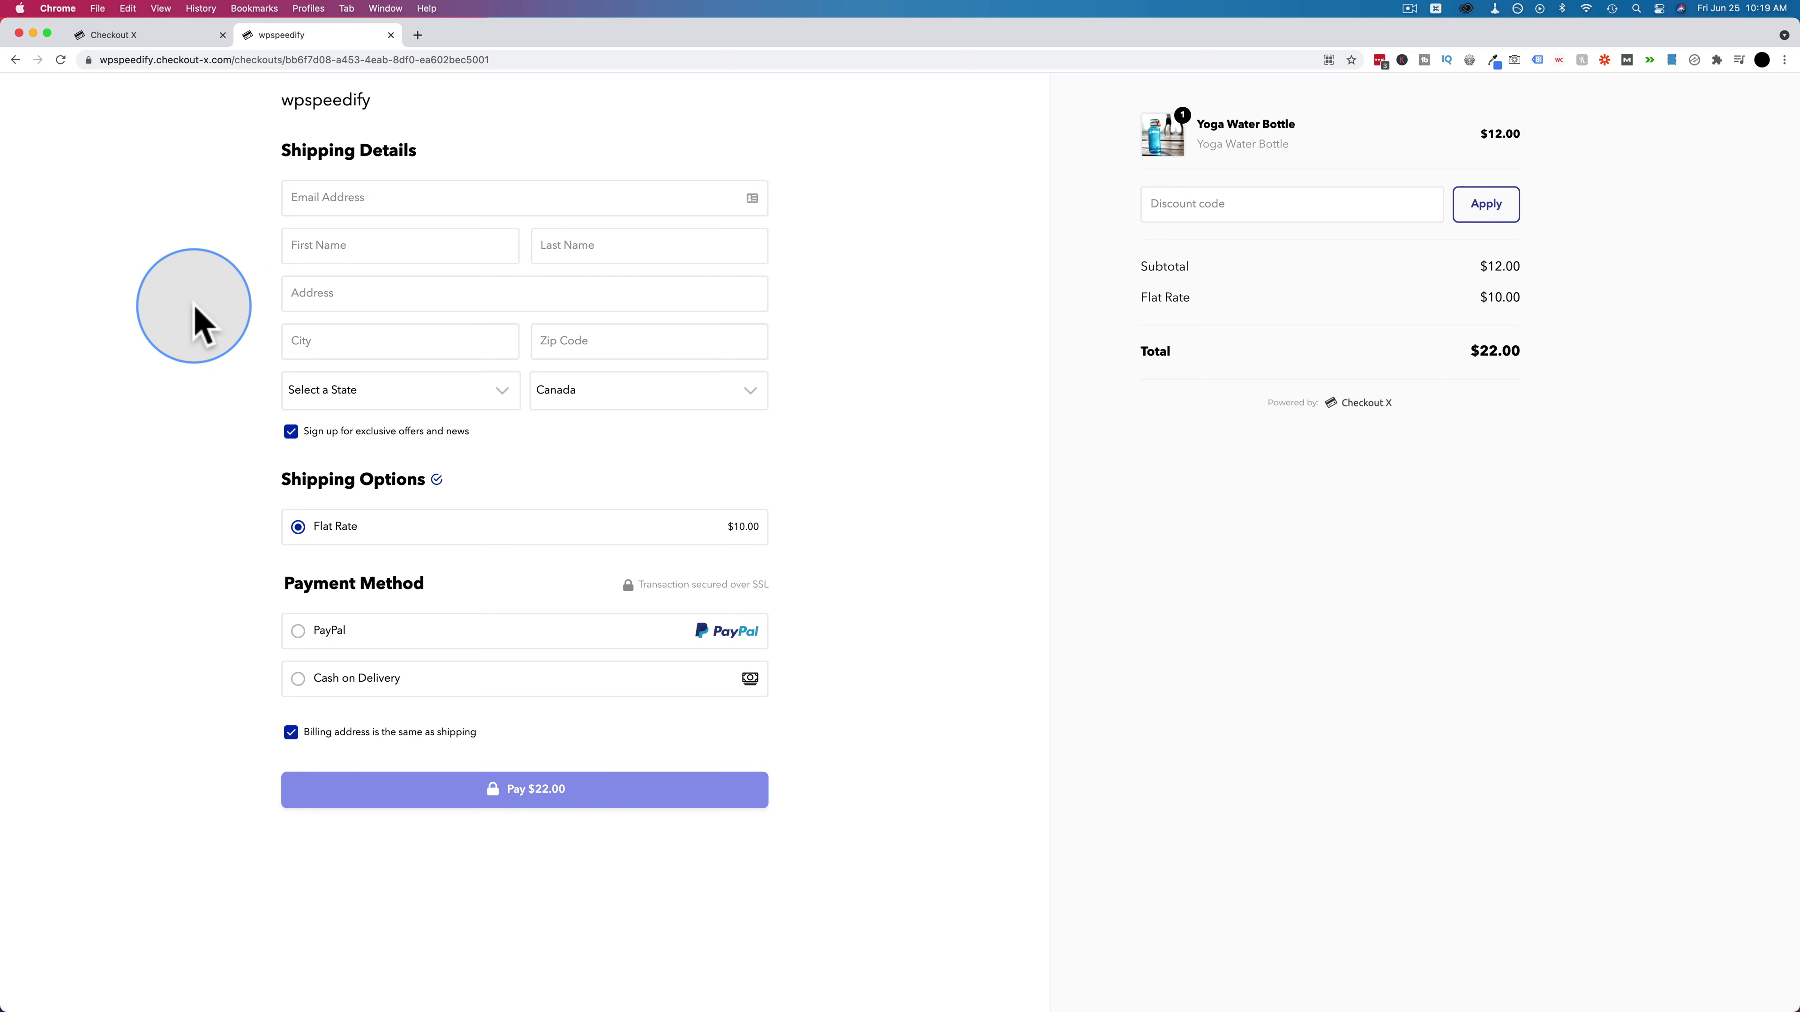
right_click(187, 321)
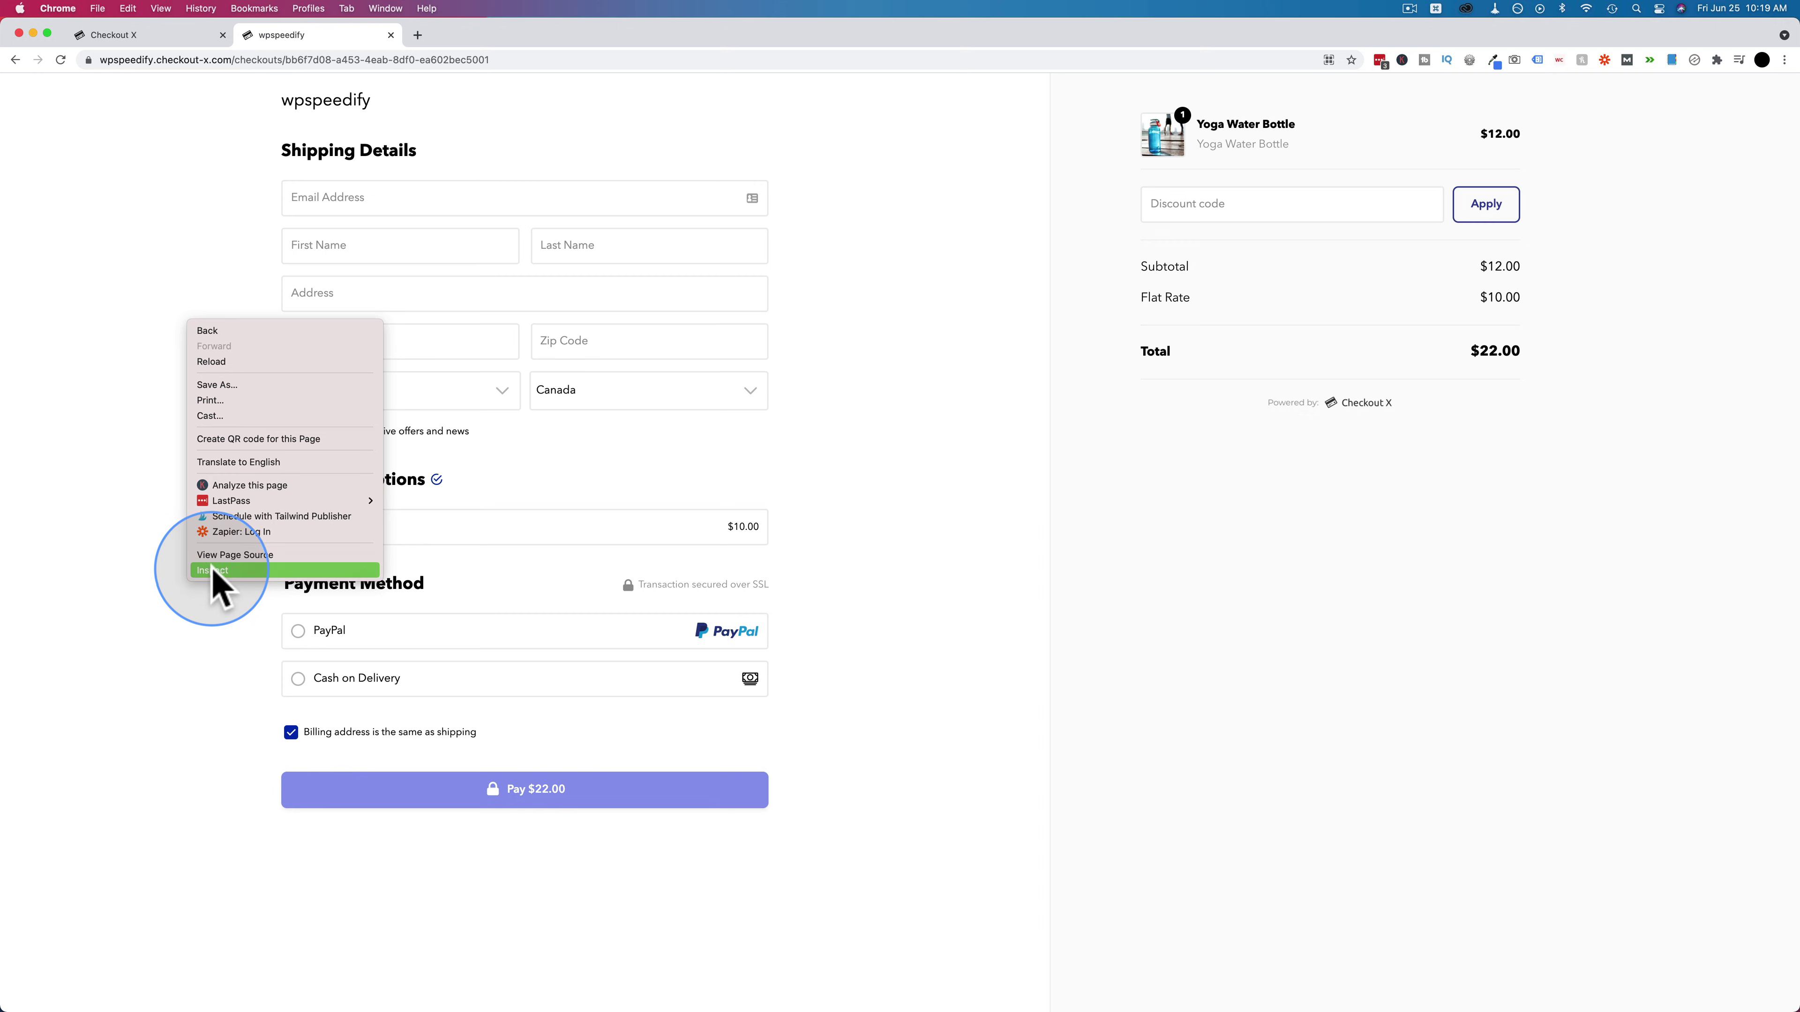
Inspect the checkout page in DevTools and leave Pixel 2 XL emulation for the desktop layout
left_click(241, 570)
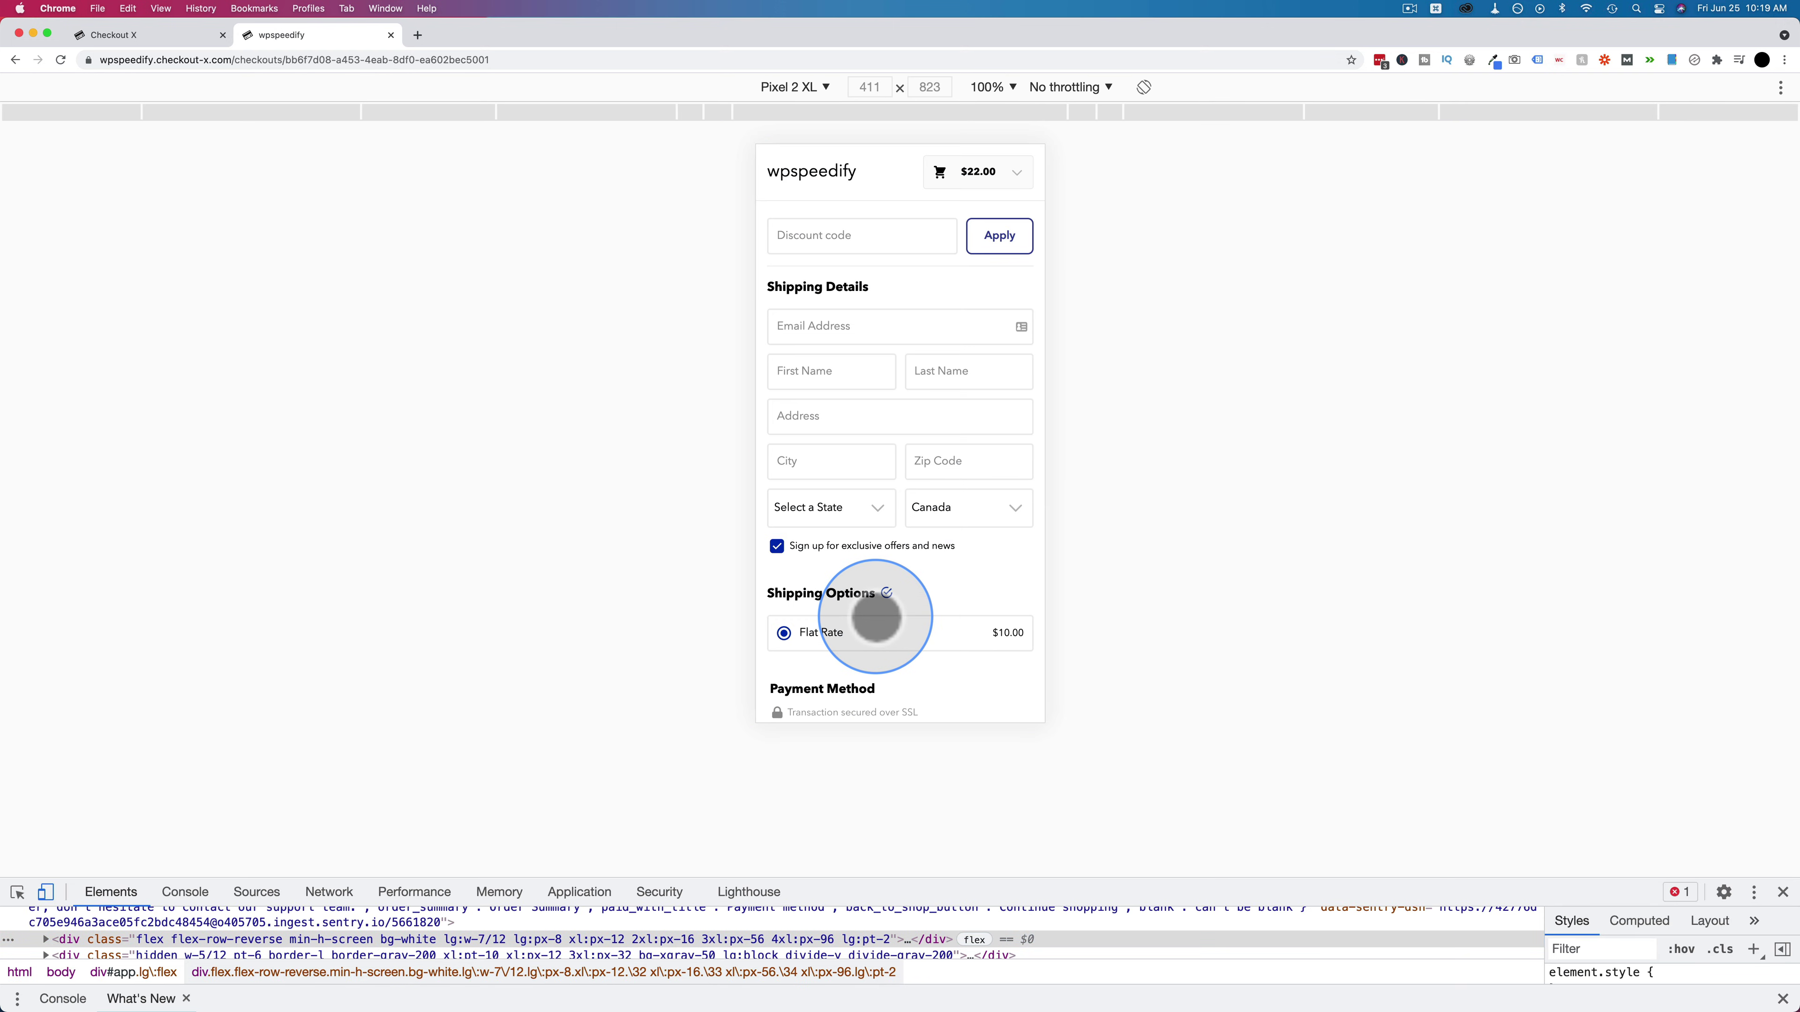
scroll(892, 402, "down", 2)
scroll(892, 404, "down", 2)
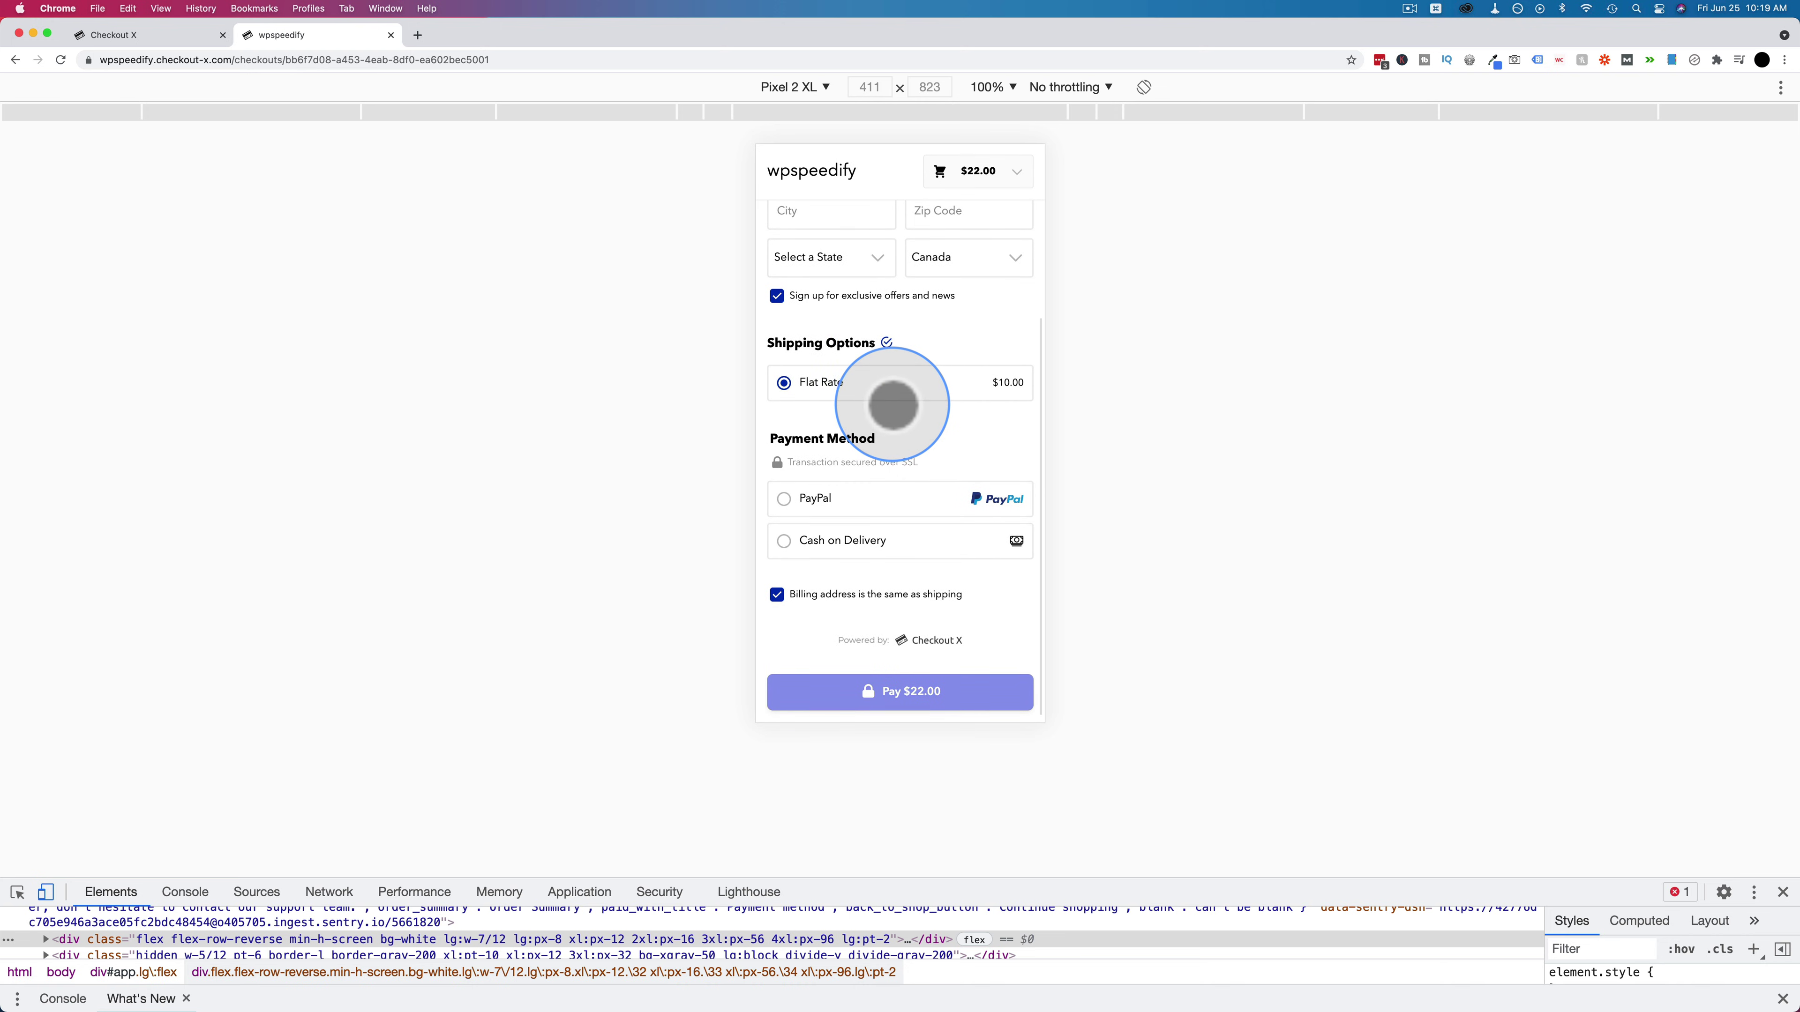
scroll(892, 404, "up", 5)
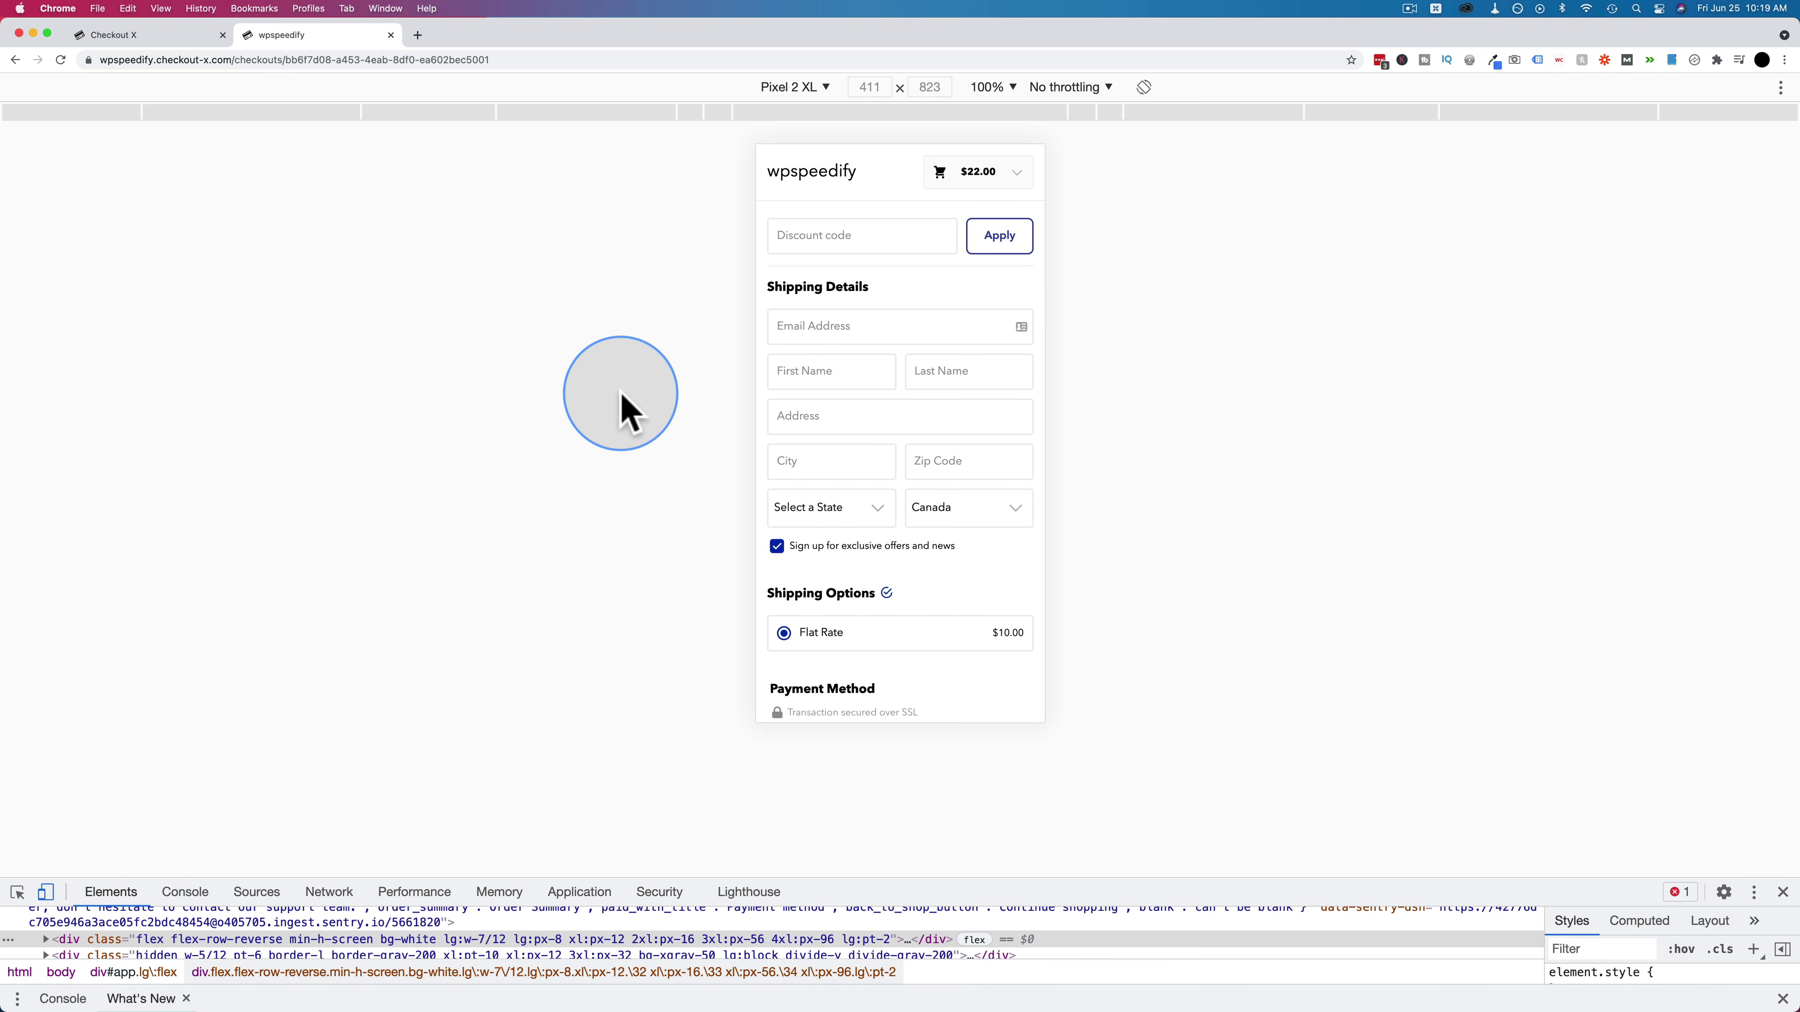
left_click(47, 892)
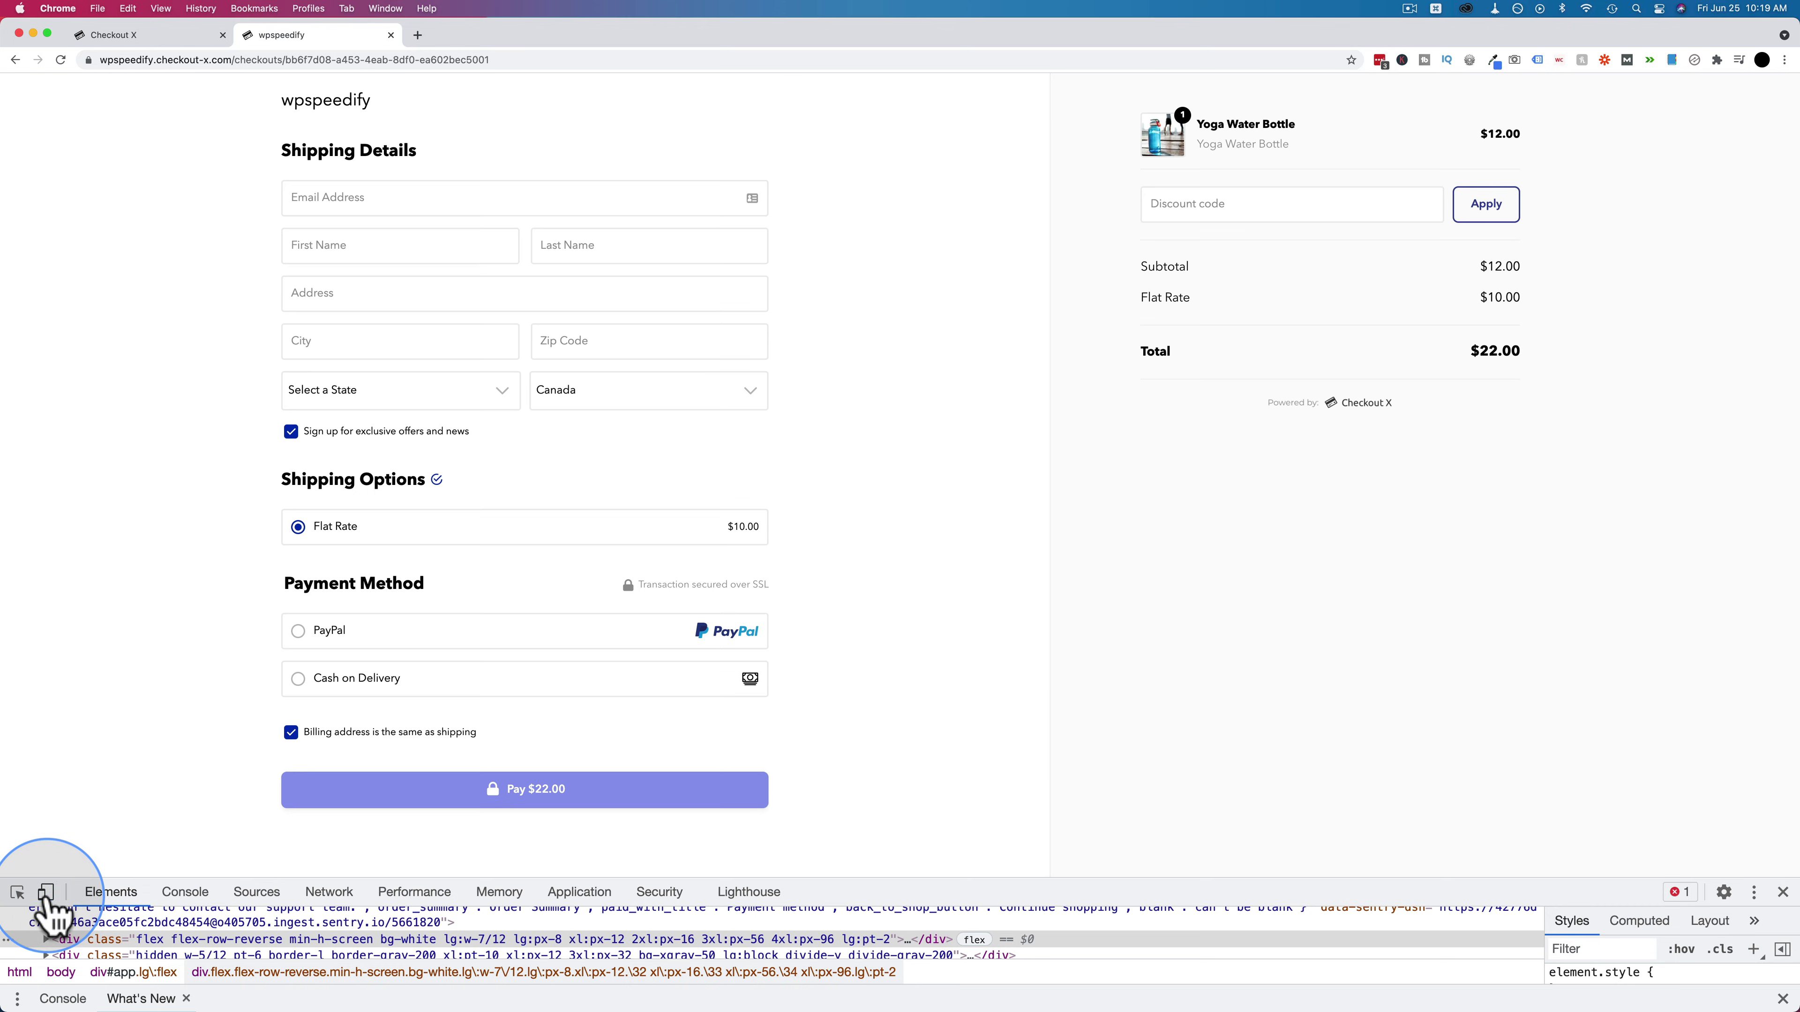
Close DevTools and pay the $22.00 order with Cash on Delivery
left_click(1783, 892)
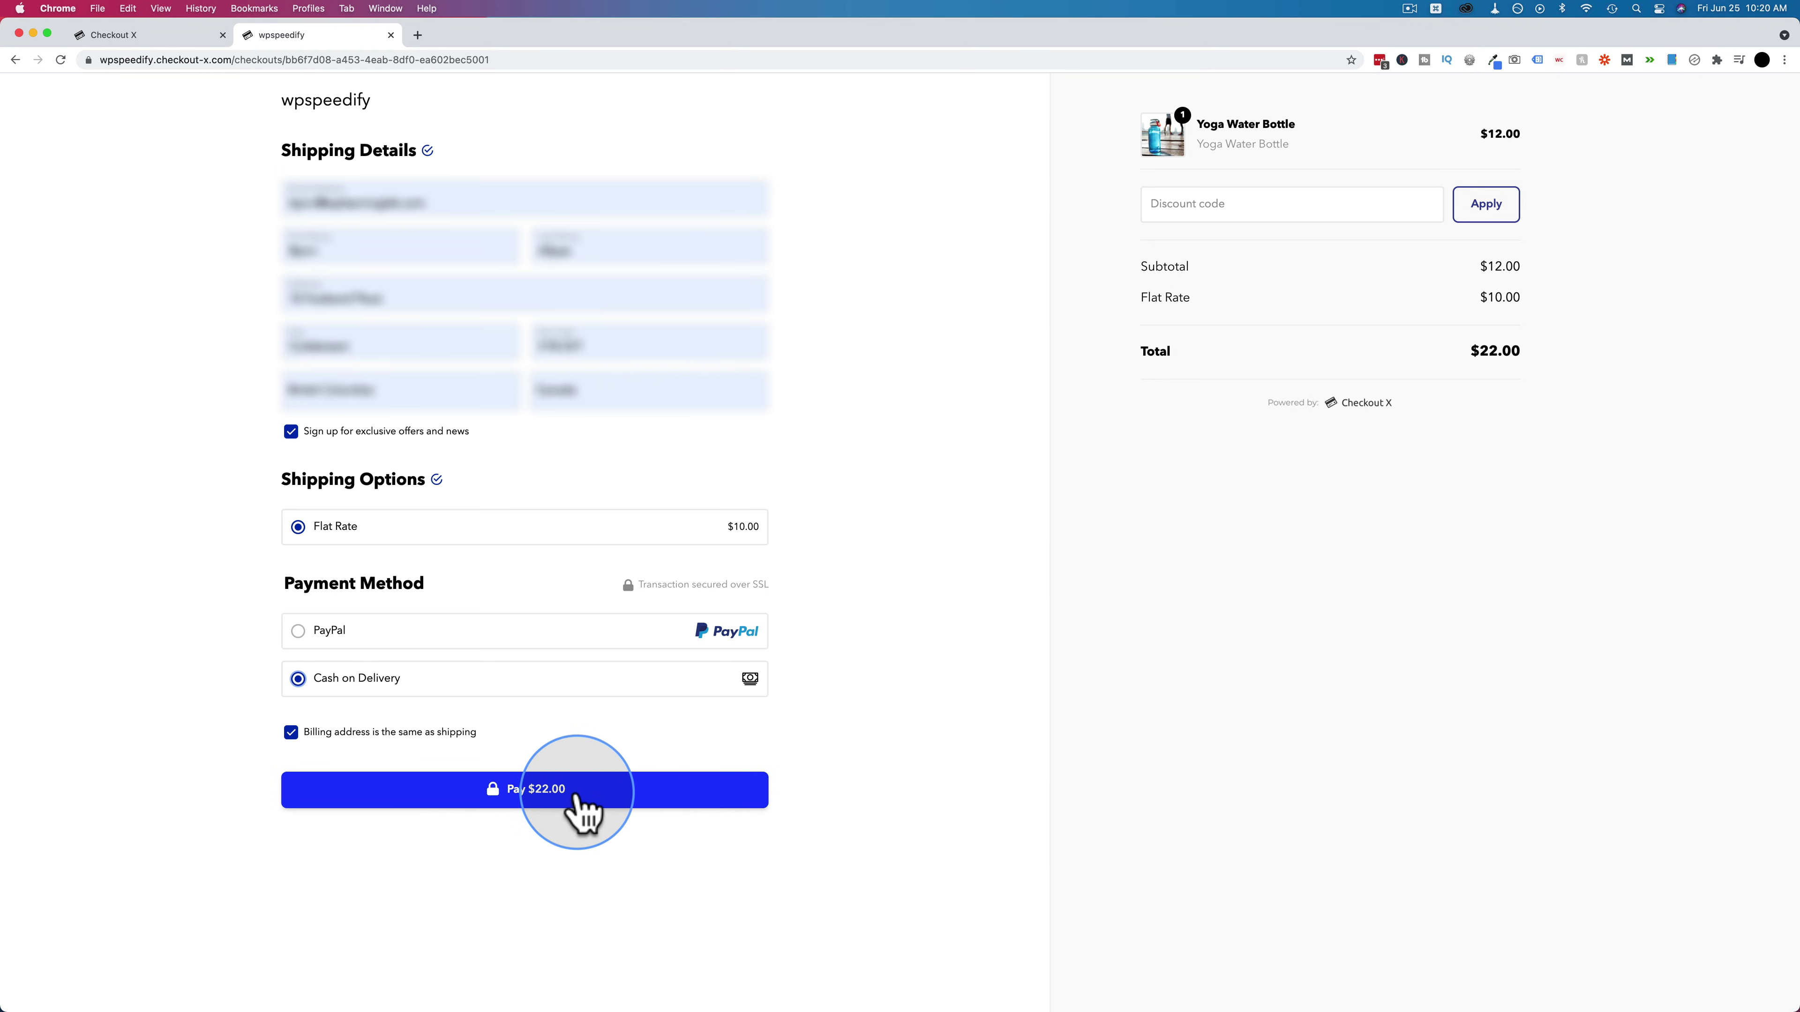
left_click(599, 798)
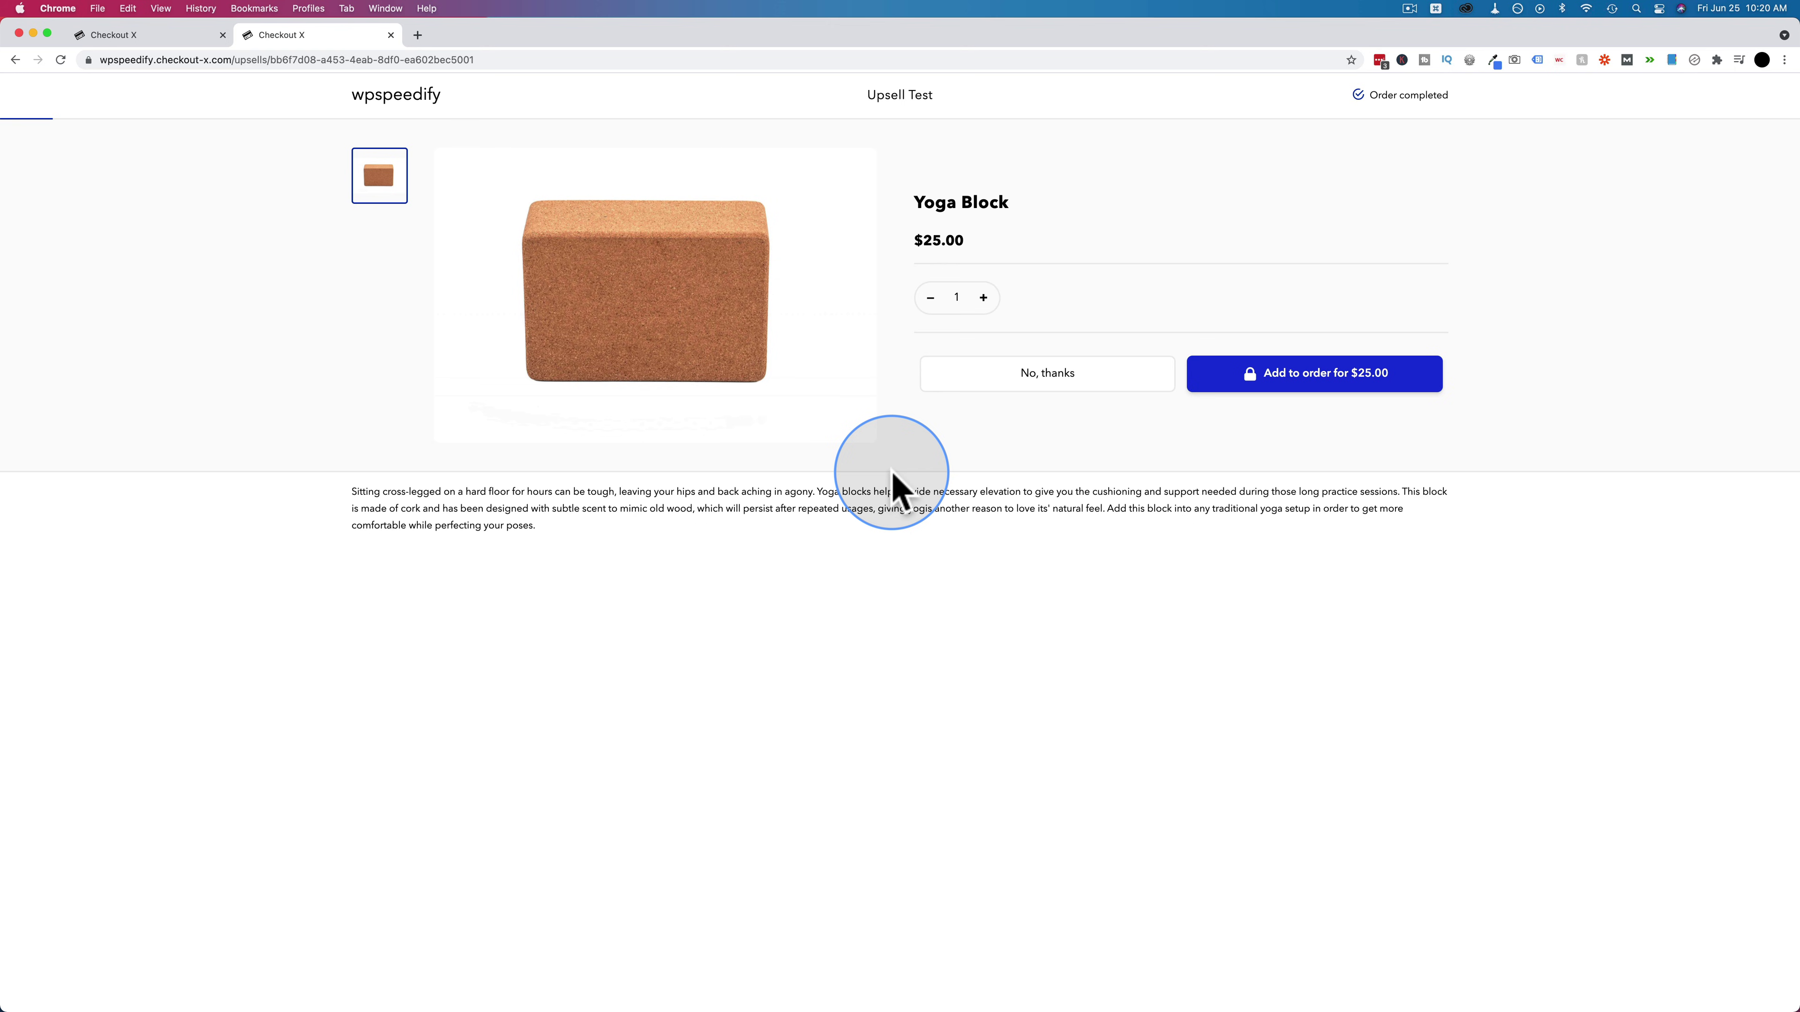
Accept the $25.00 Yoga Block upsell, bringing the order to $47.00
left_click(1336, 383)
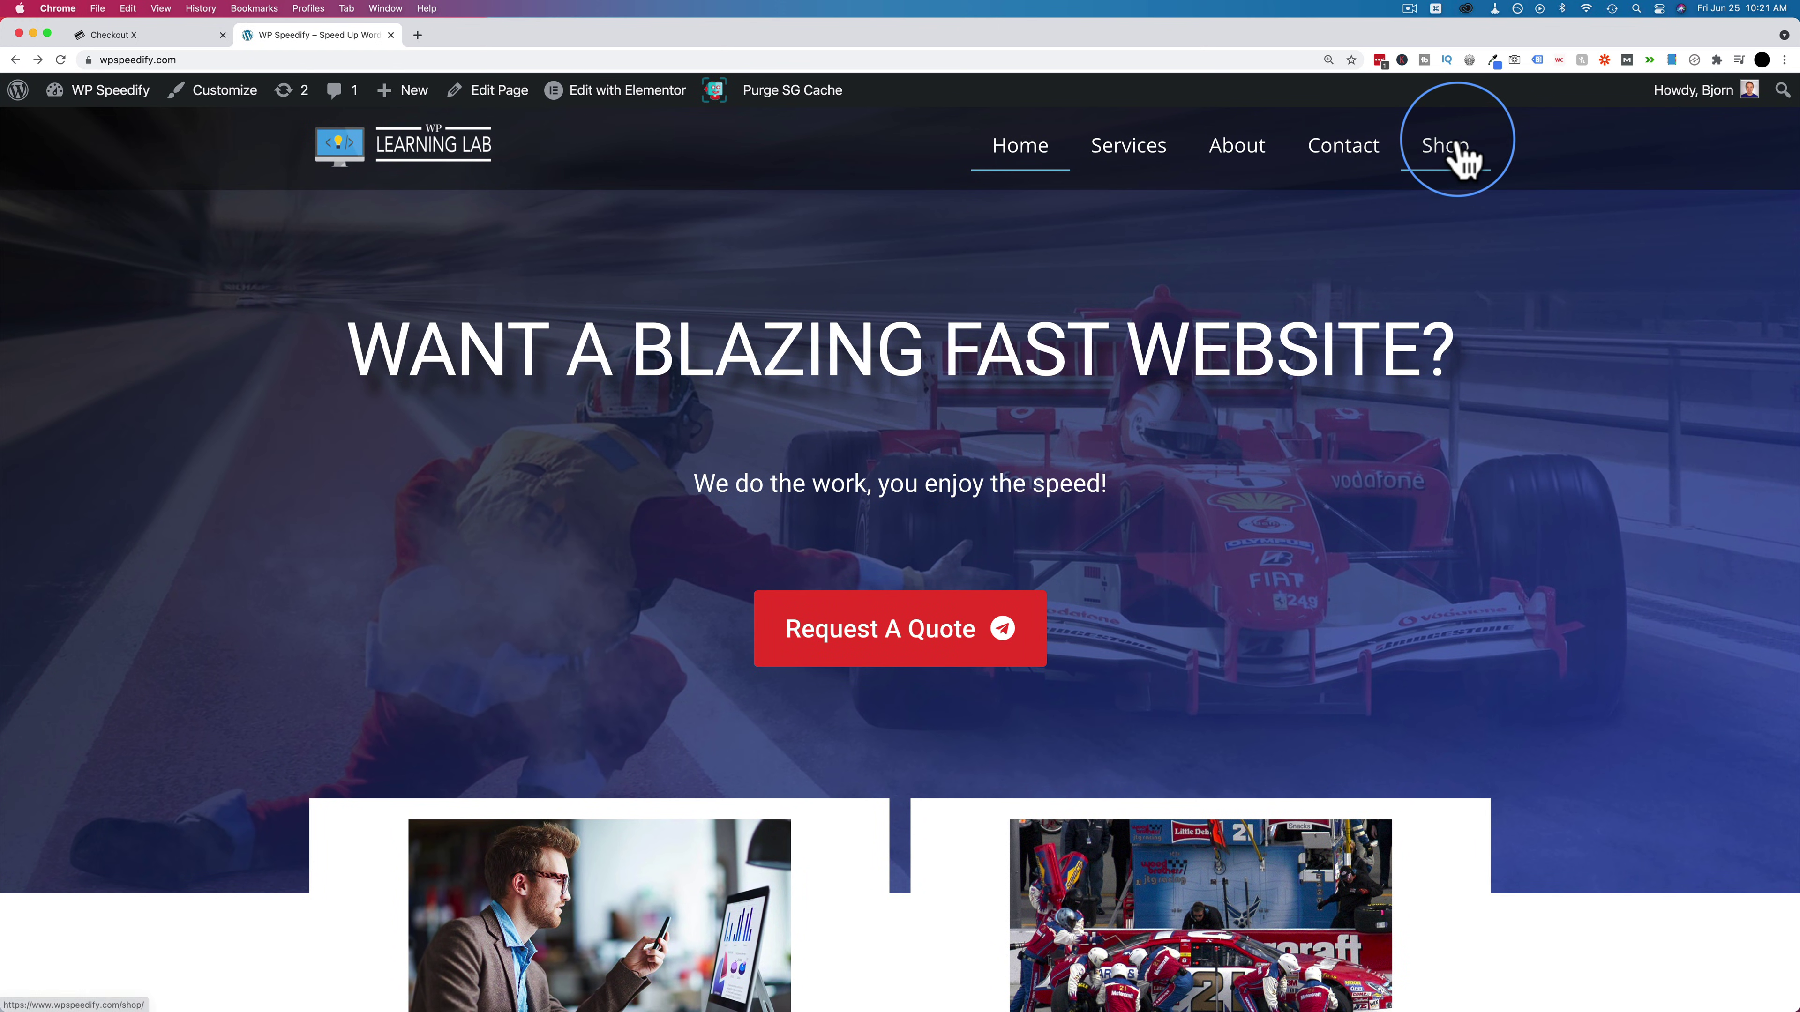
View the Shop listing Yoga Block, Yoga Mat and Yoga Water Bottle, then head to the admin Dashboard
left_click(1461, 152)
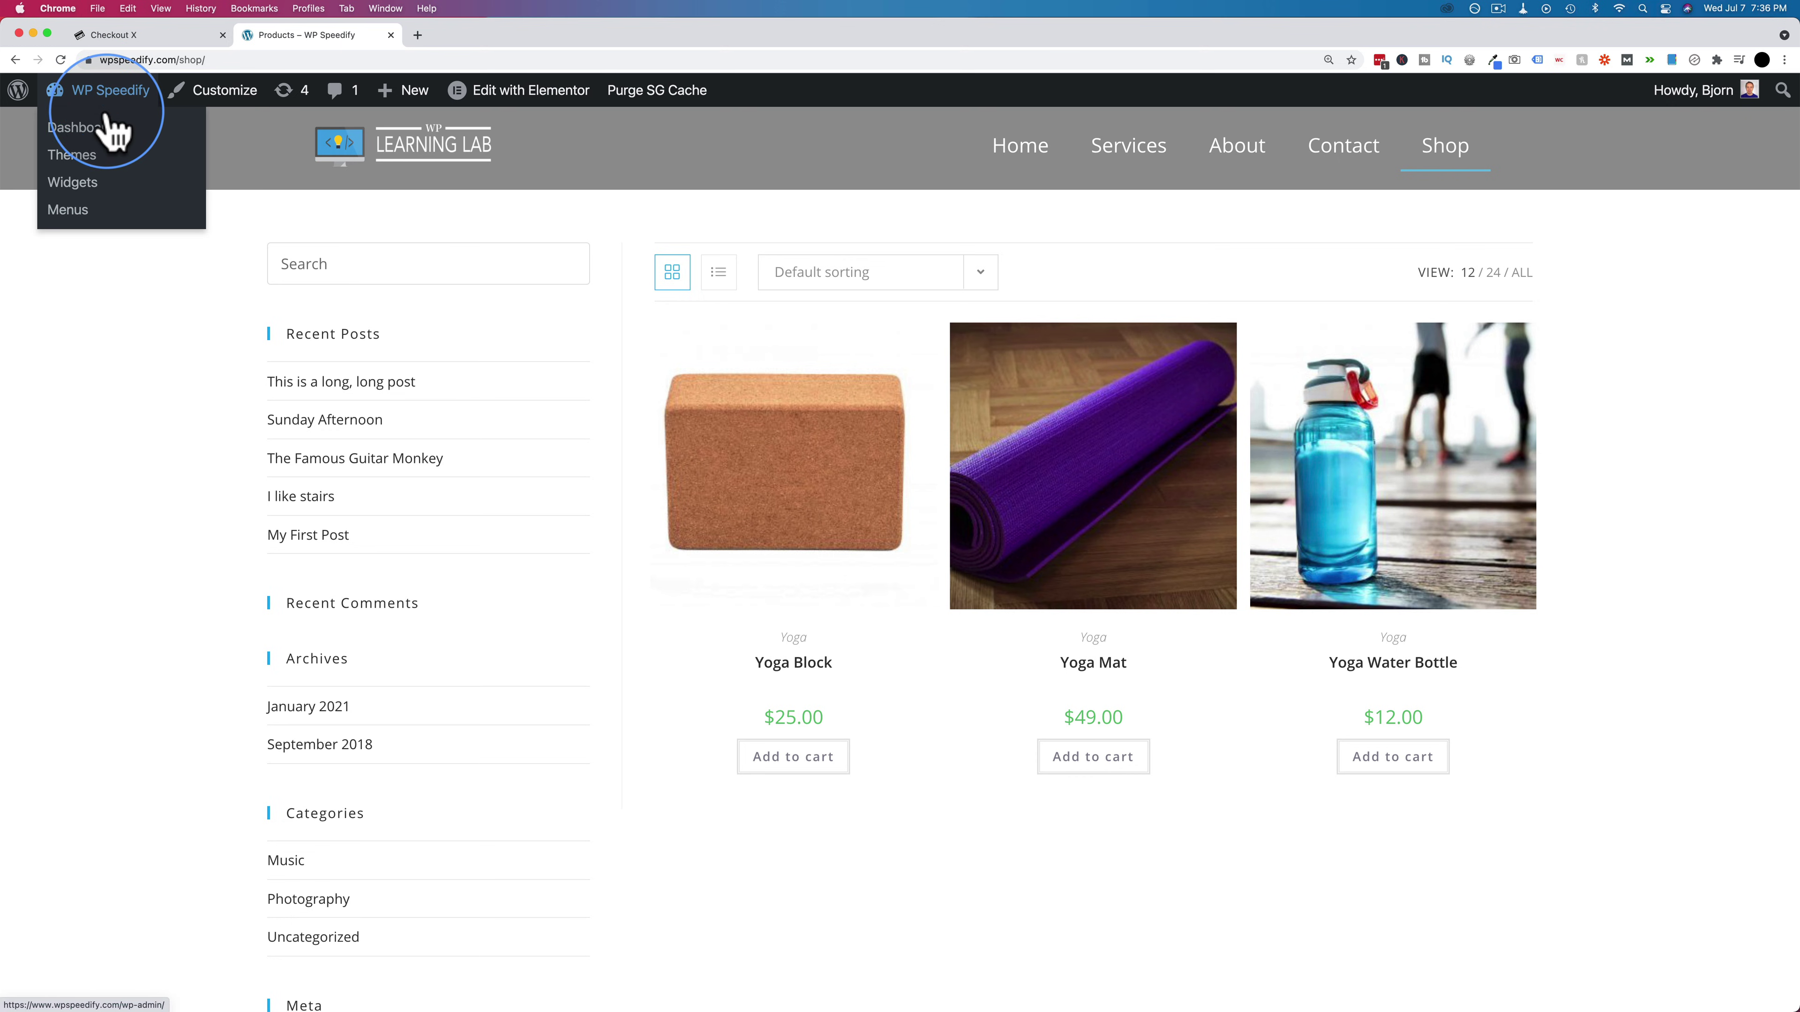
left_click(98, 127)
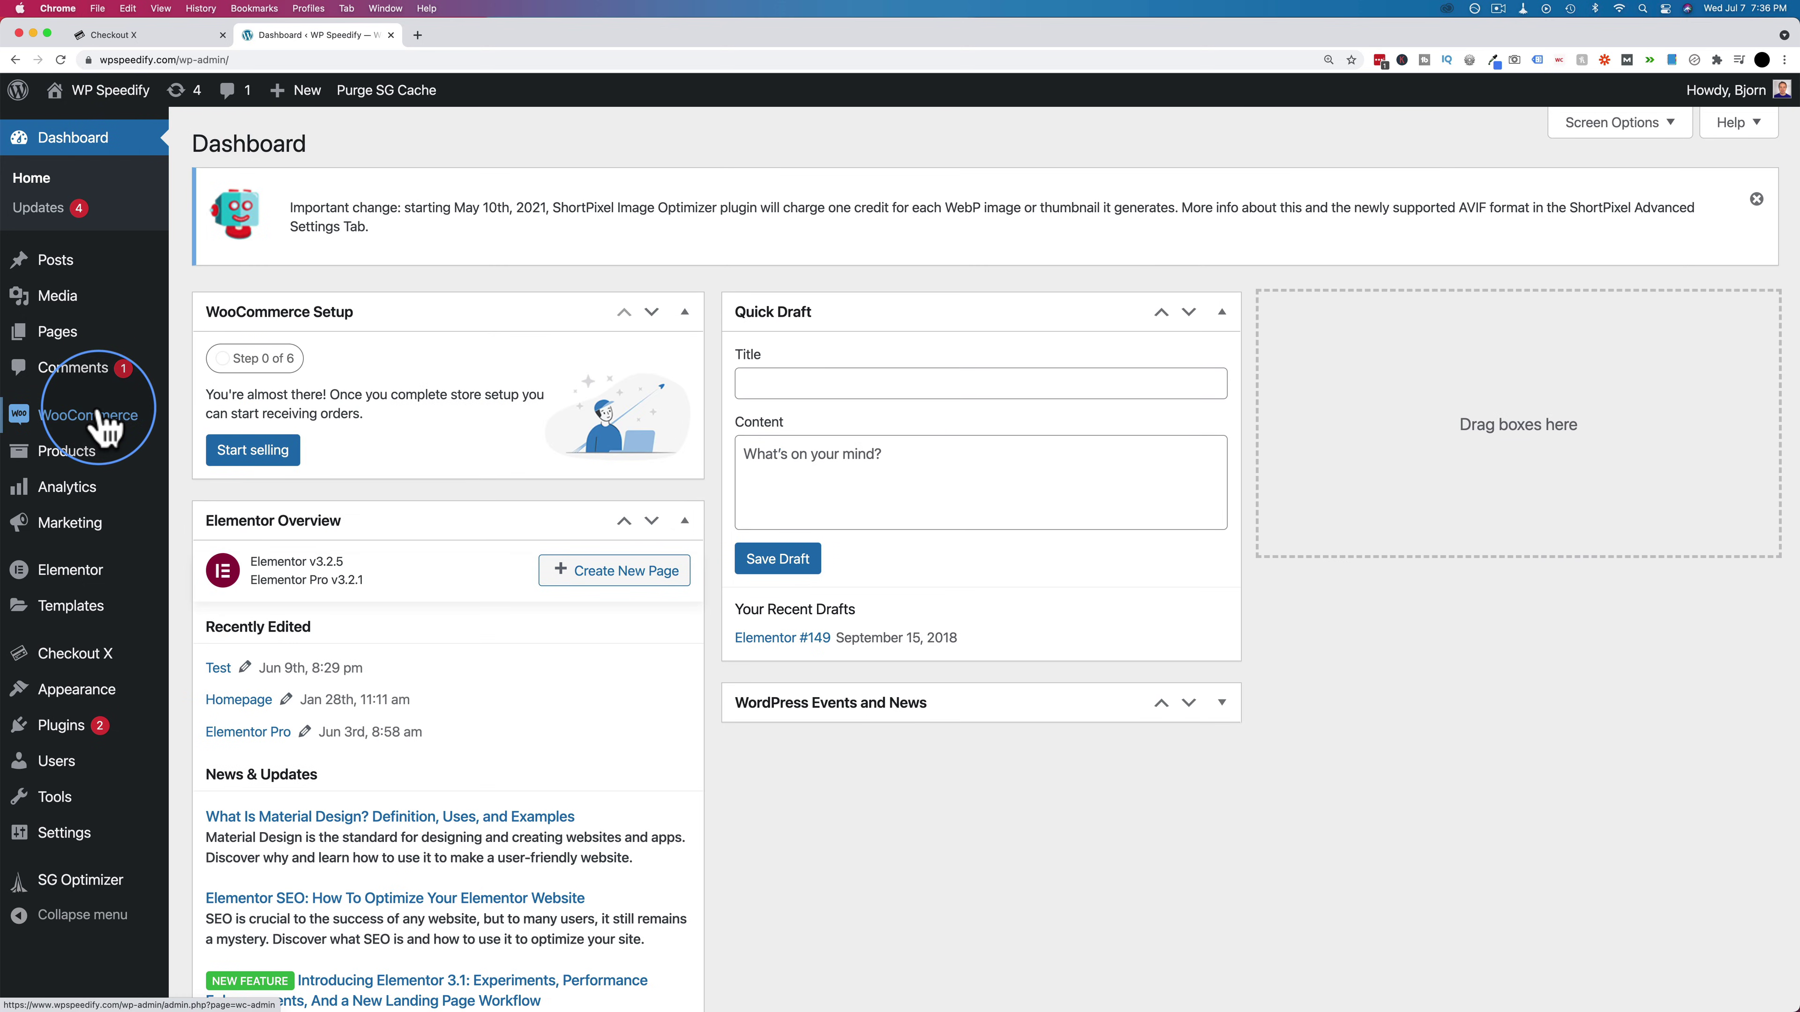
Open the newest WooCommerce order and confirm Yoga Water Bottle plus Yoga Block totalling $47.00
mouse_move(83, 418)
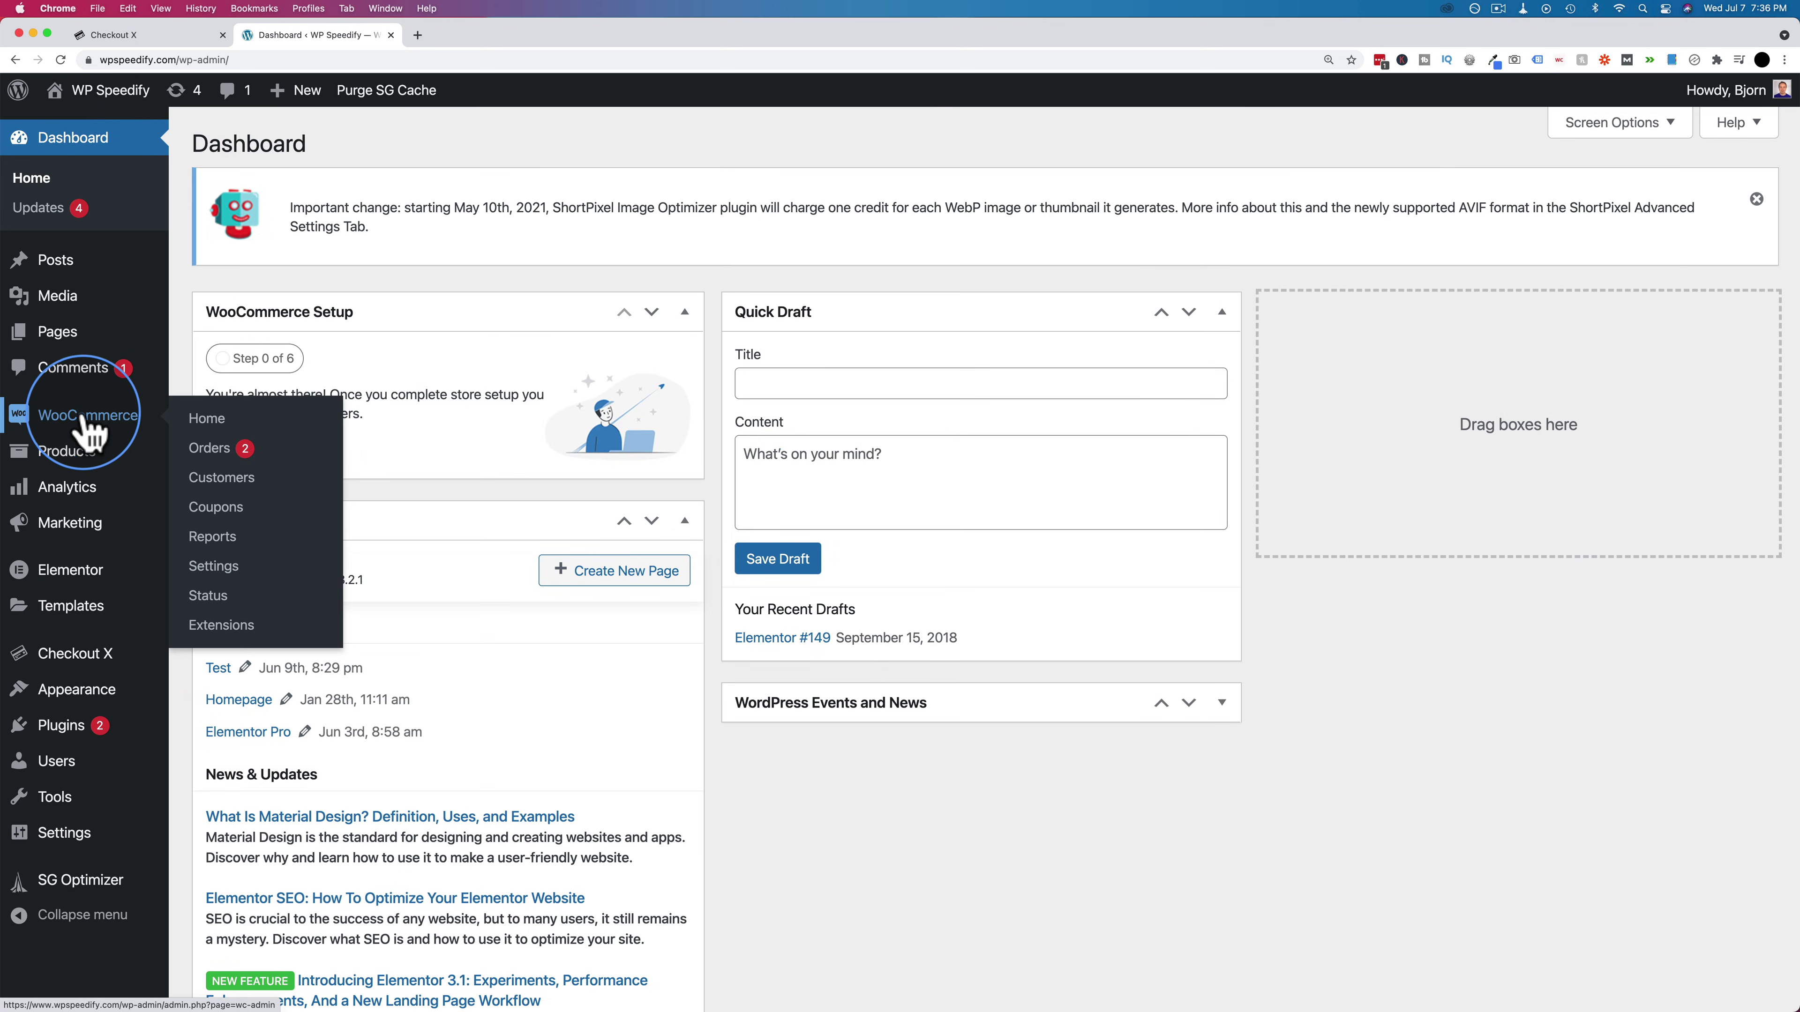
left_click(222, 460)
left_click(362, 396)
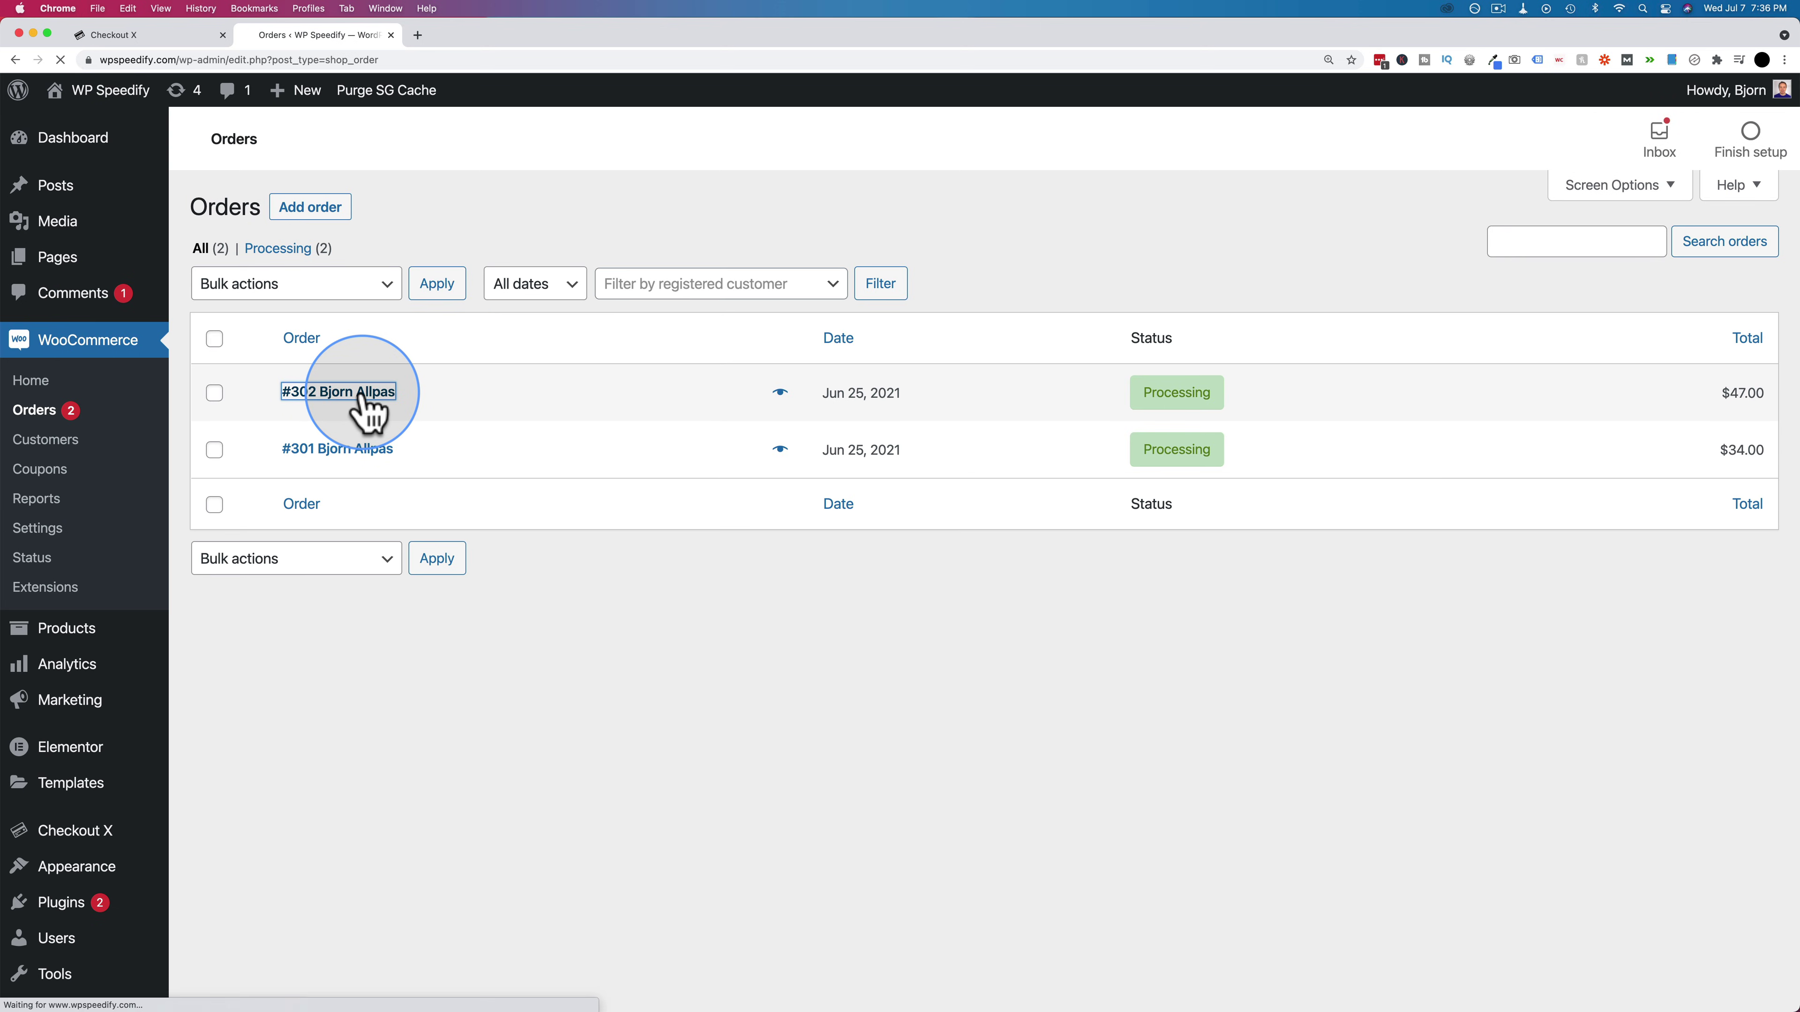
scroll(542, 603, "down", 5)
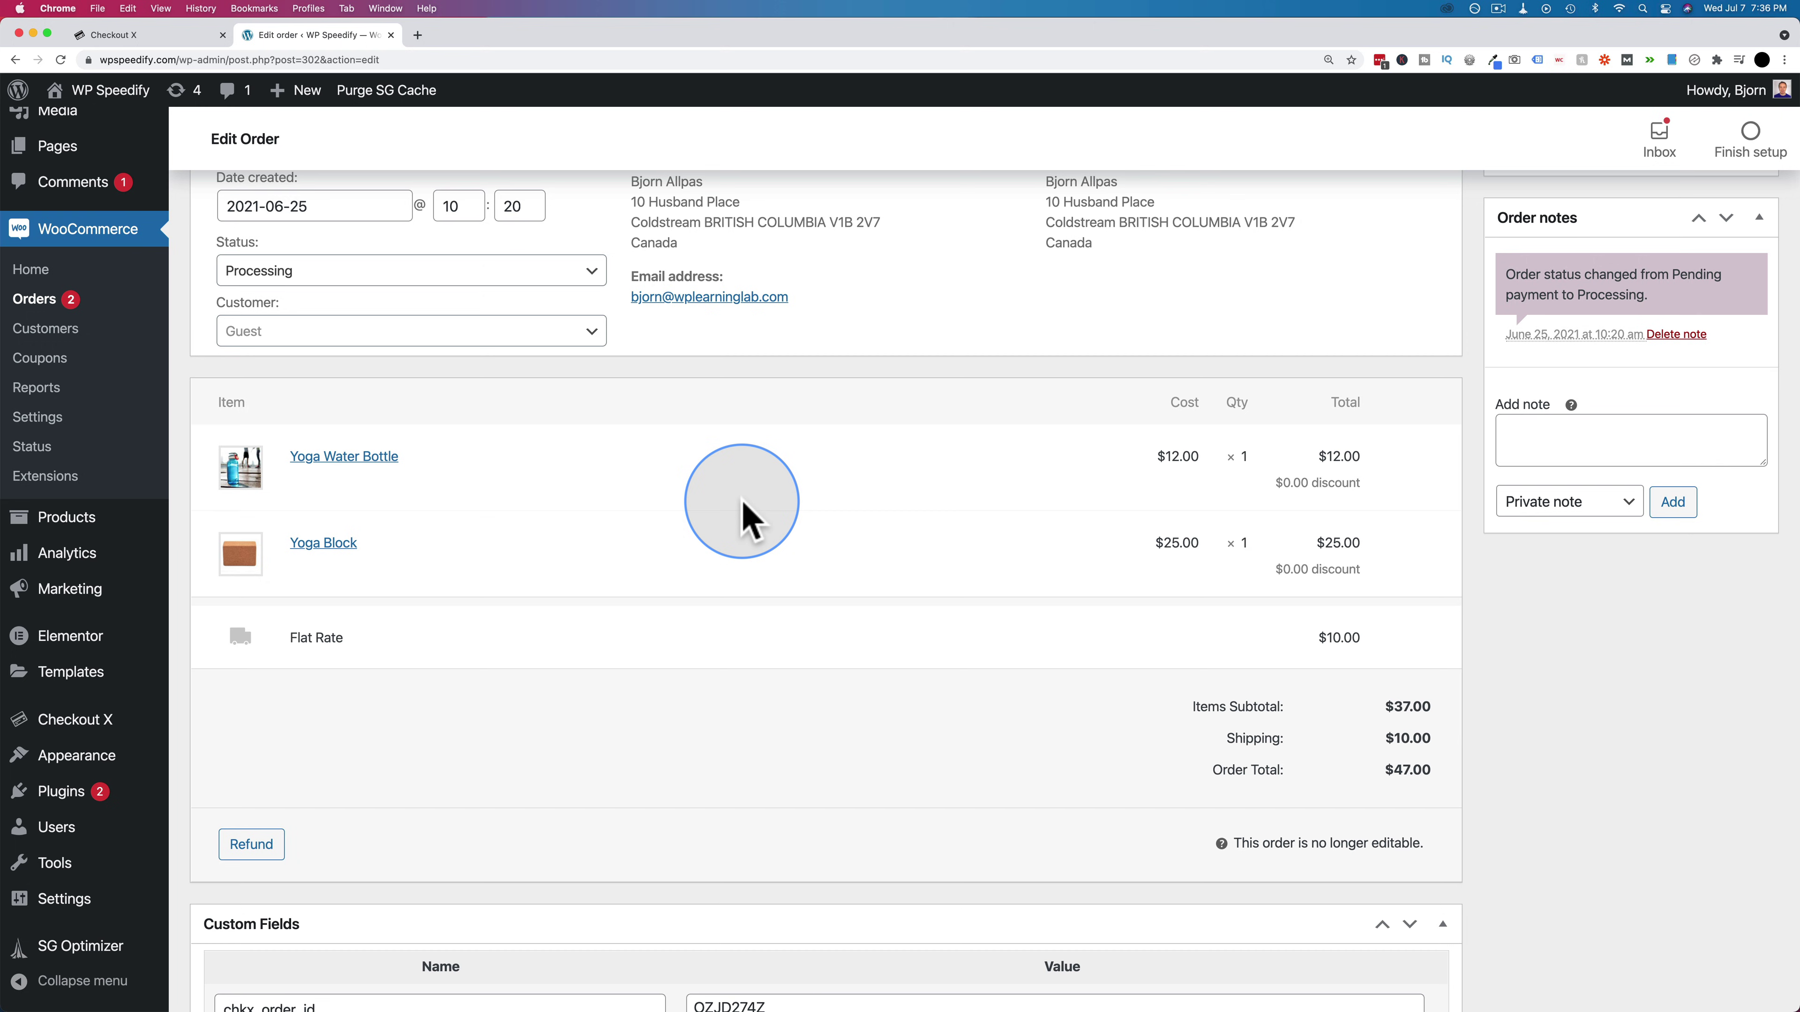
left_click(34, 301)
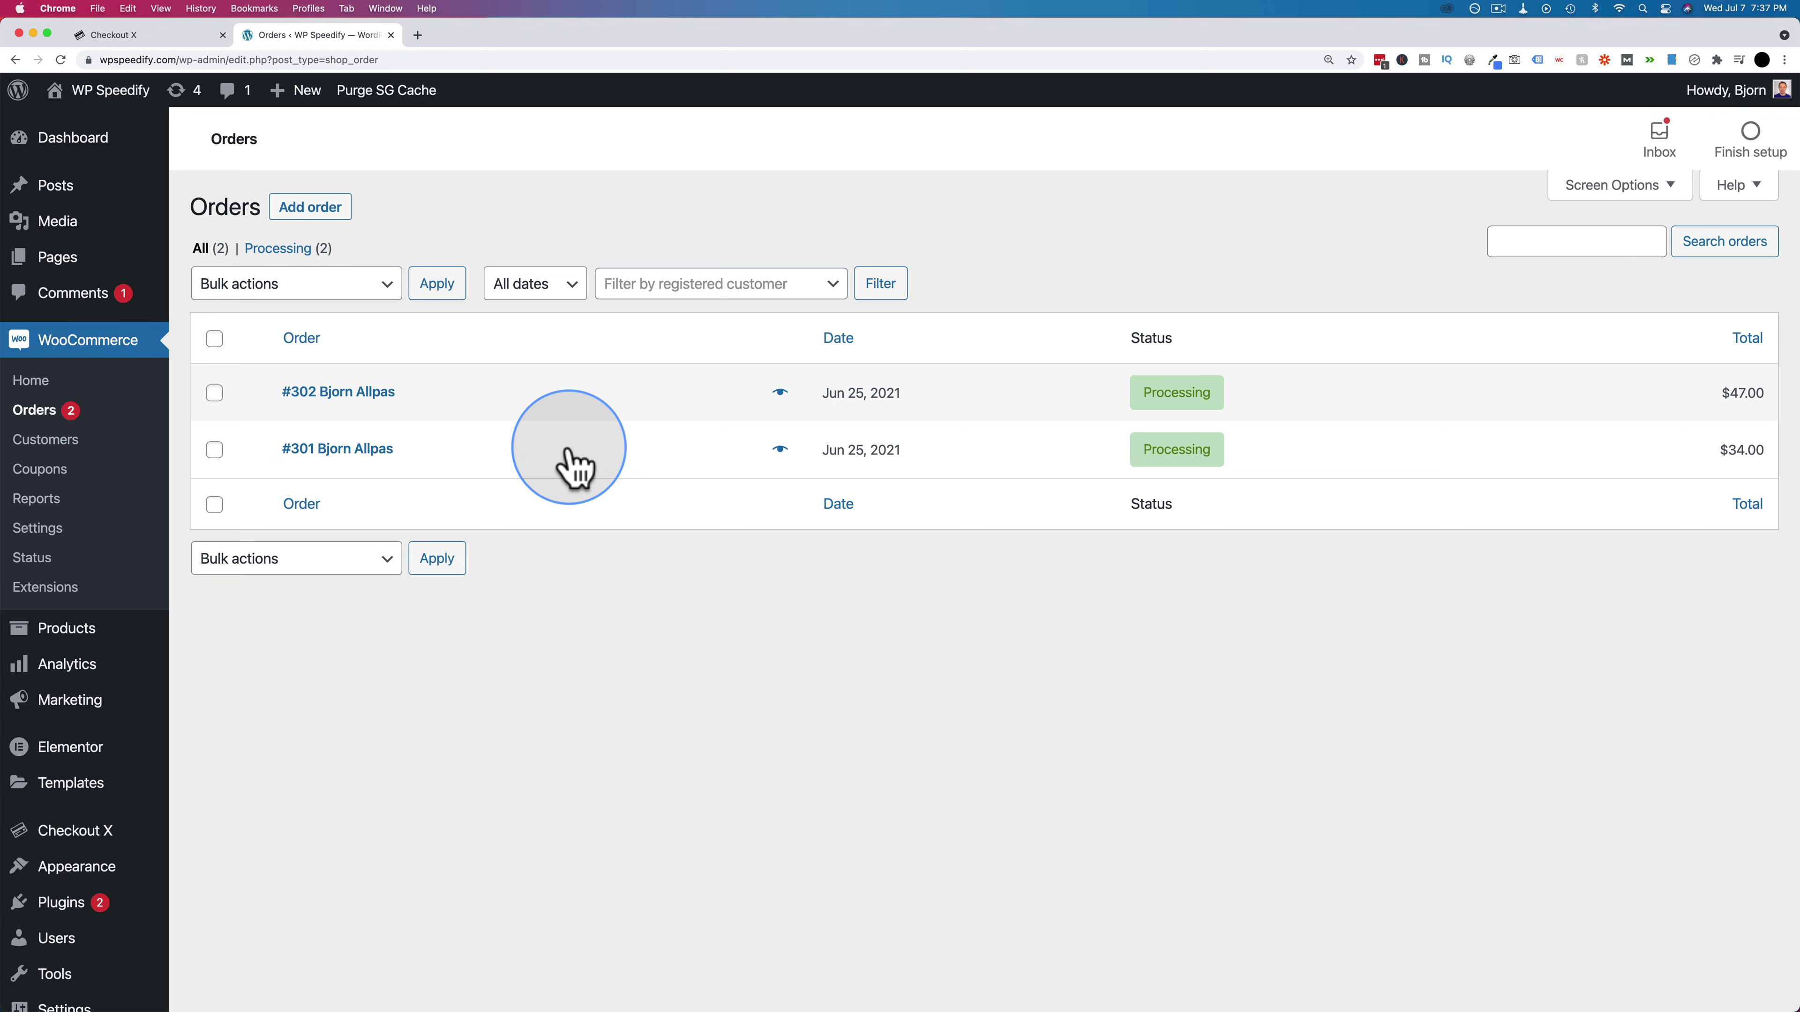
left_click(378, 394)
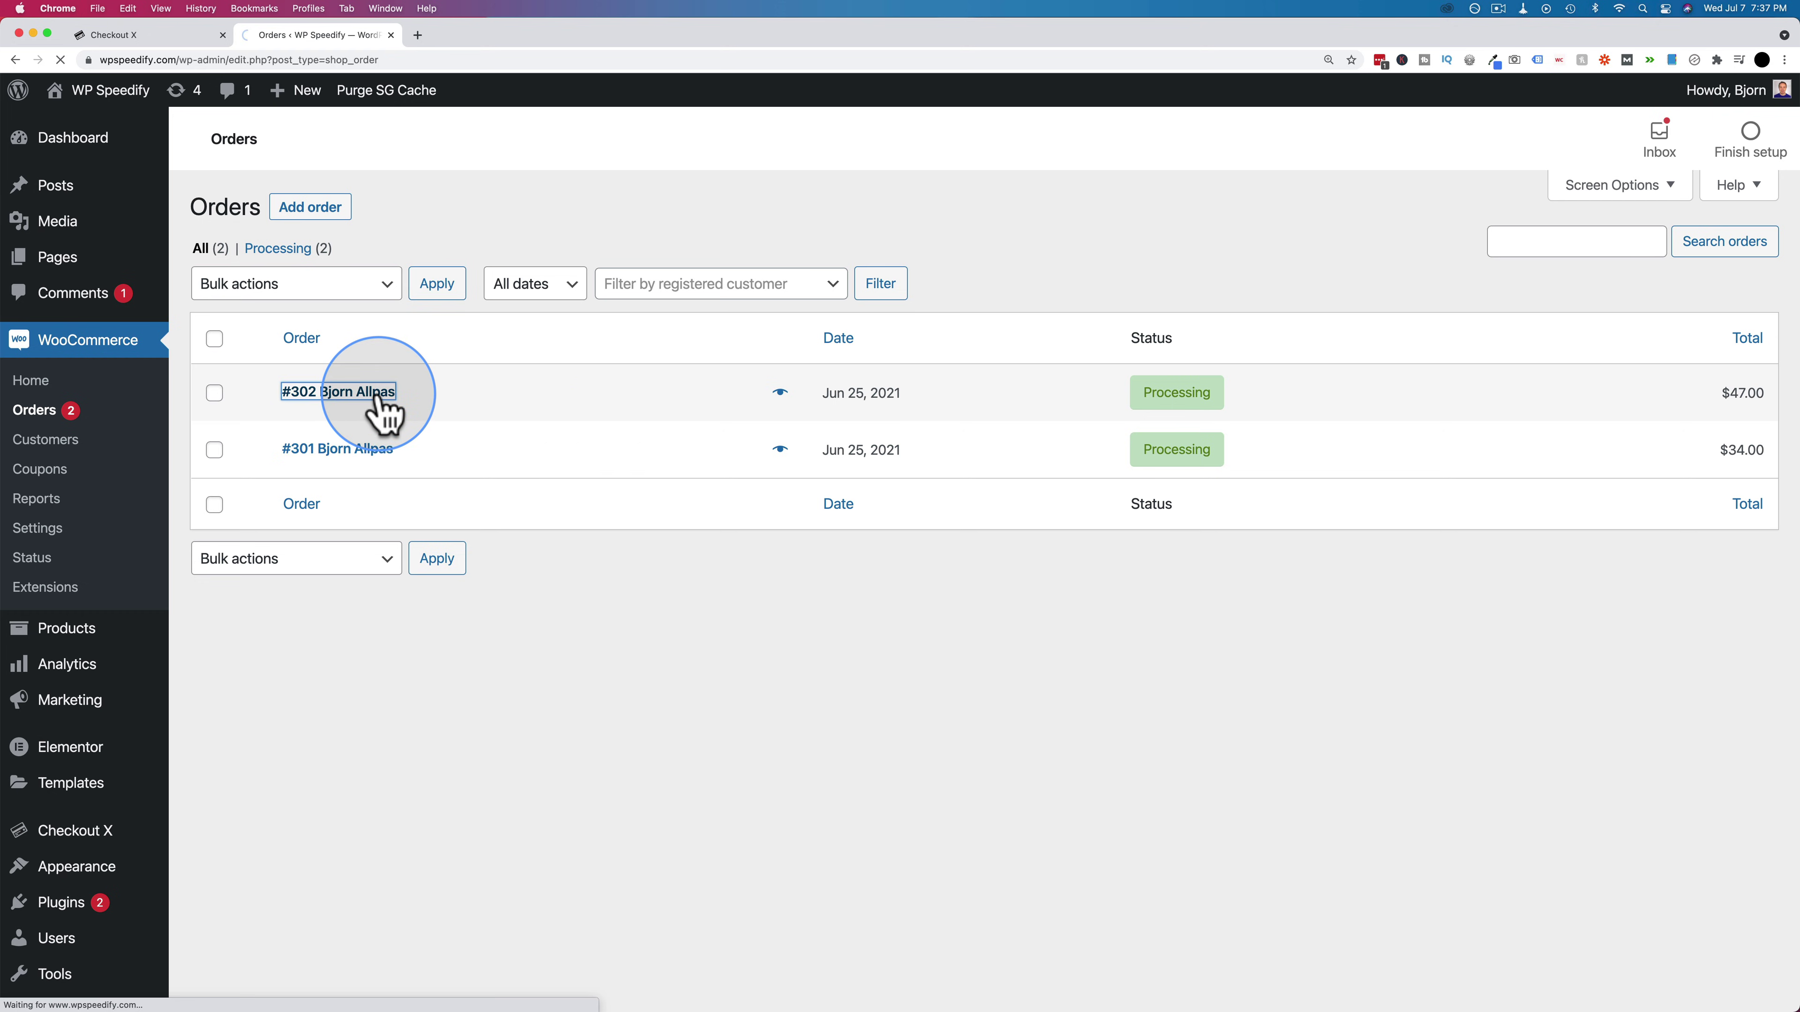
scroll(496, 645, "down", 3)
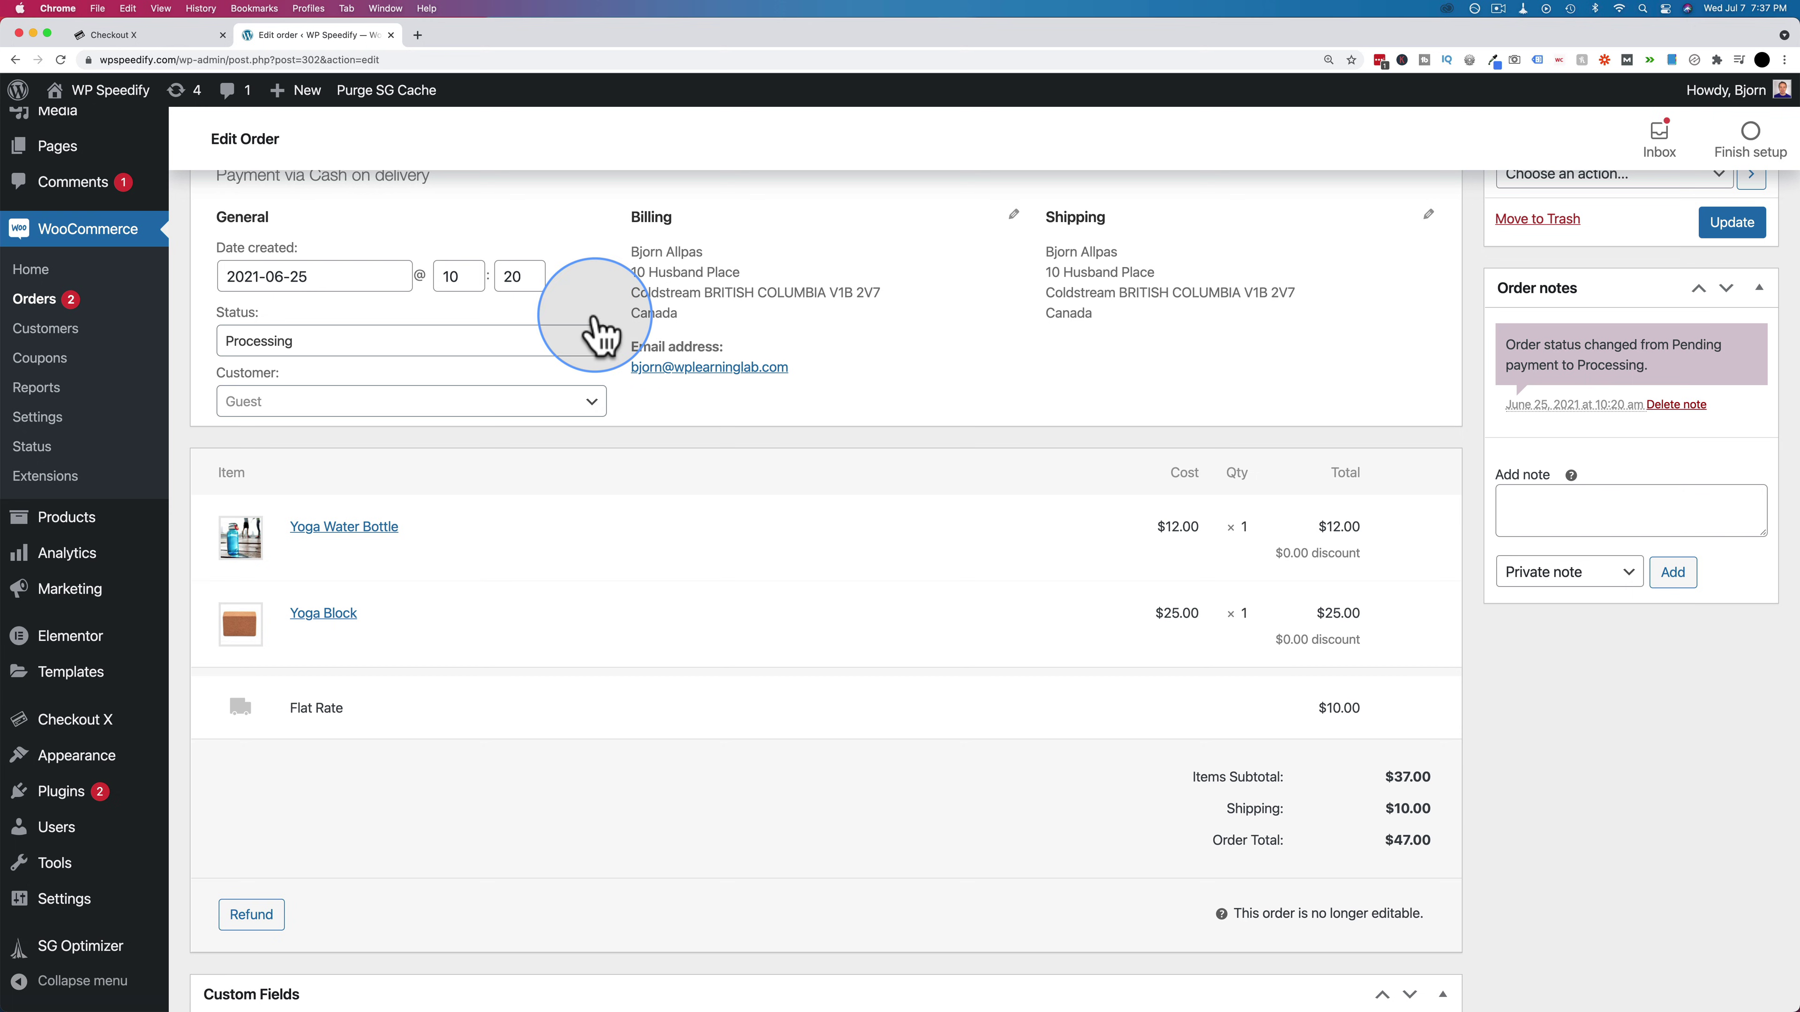
Go to Configuration > Customize Checkout in the Checkout X app
left_click(153, 37)
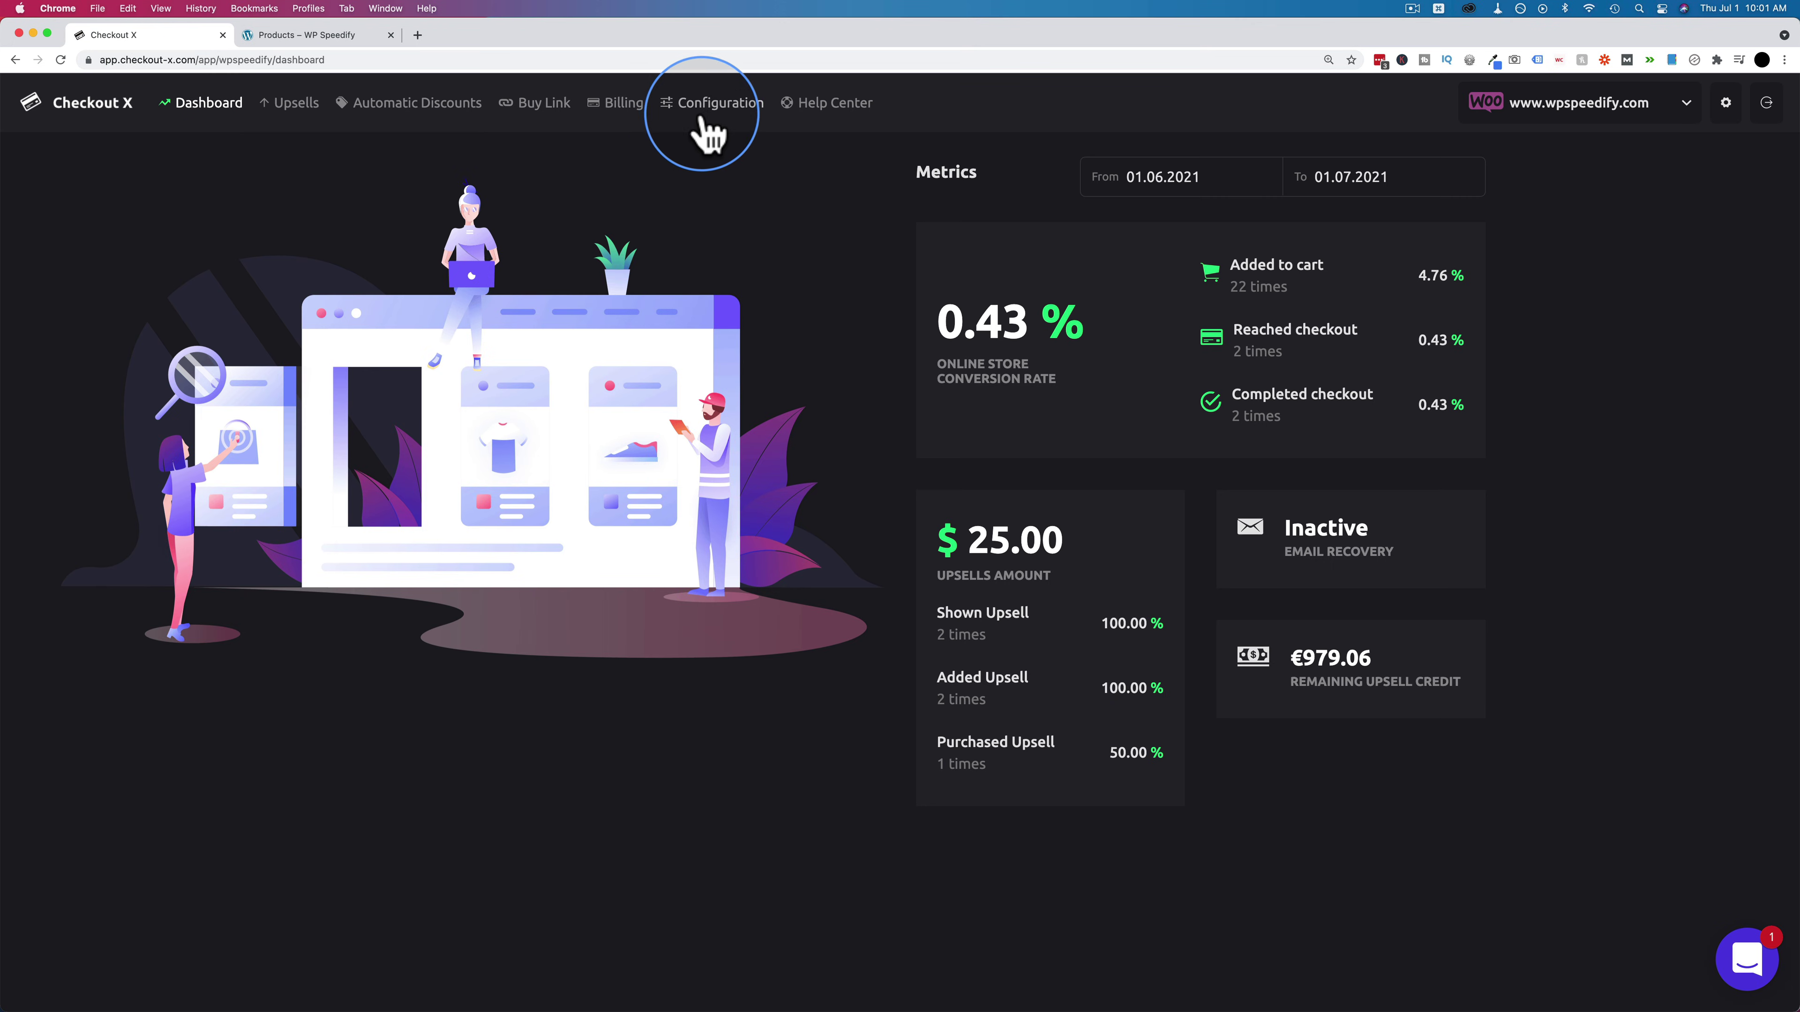
left_click(714, 117)
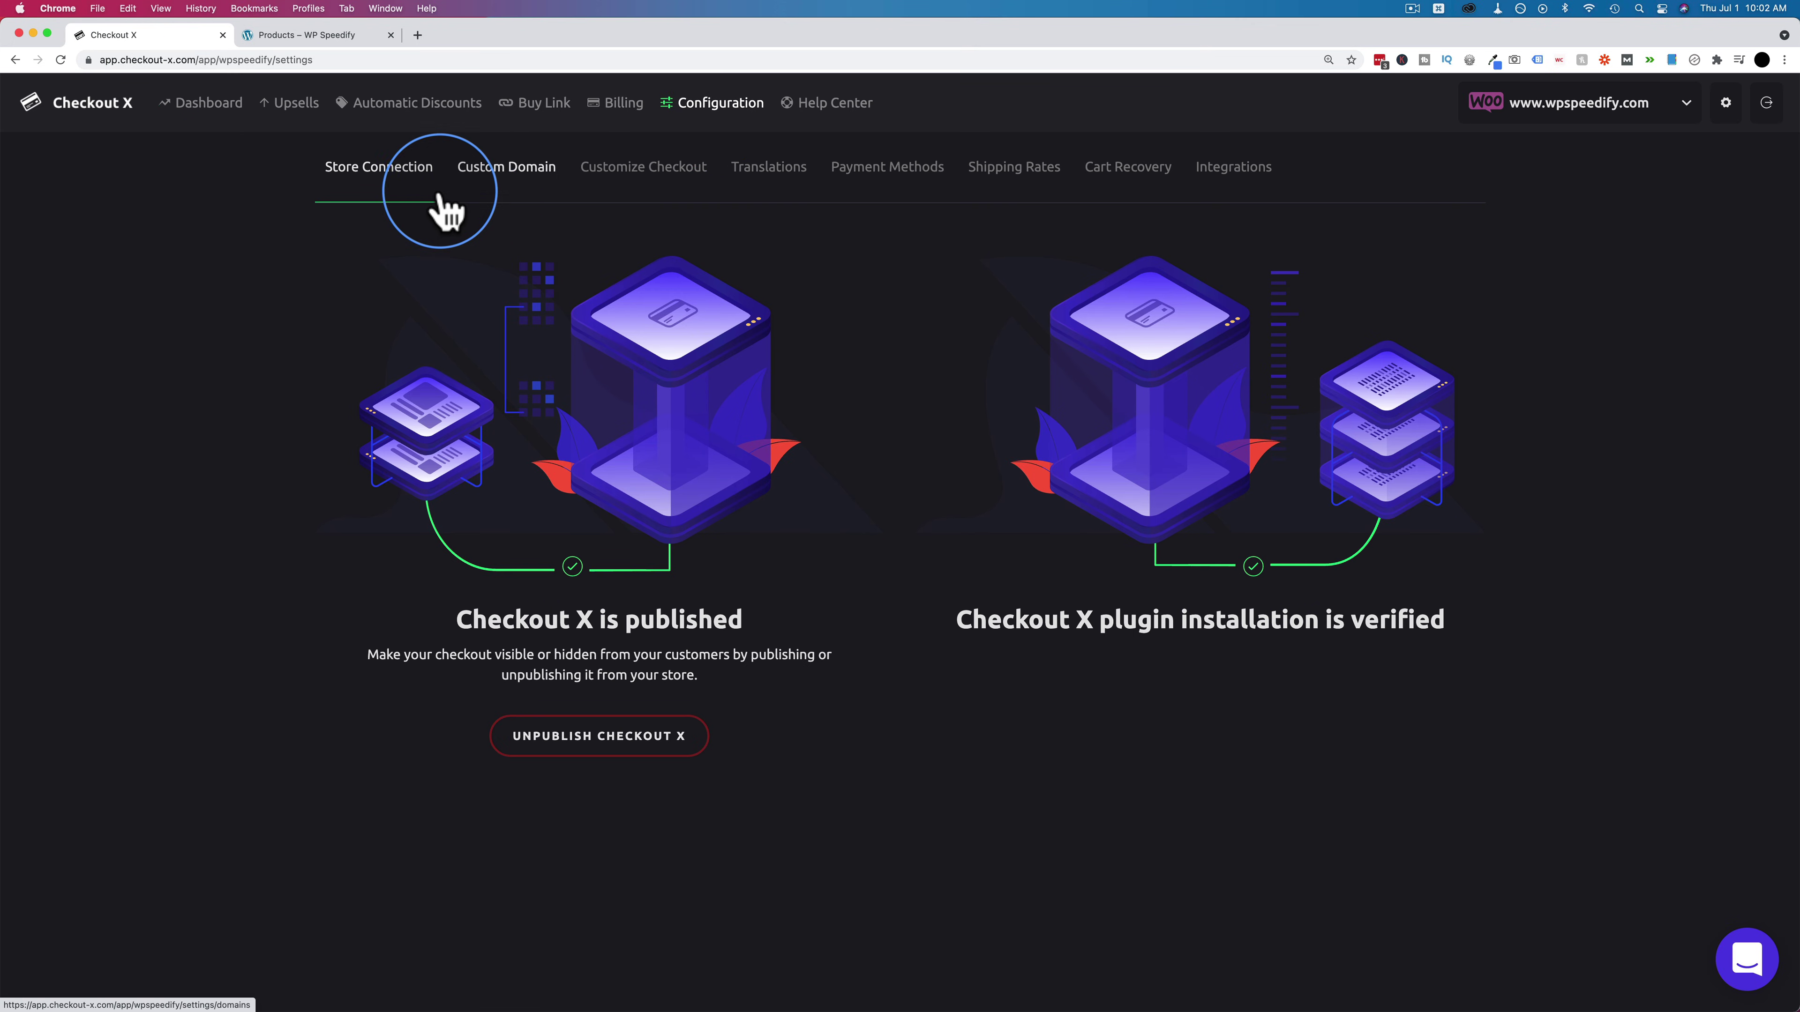
left_click(670, 192)
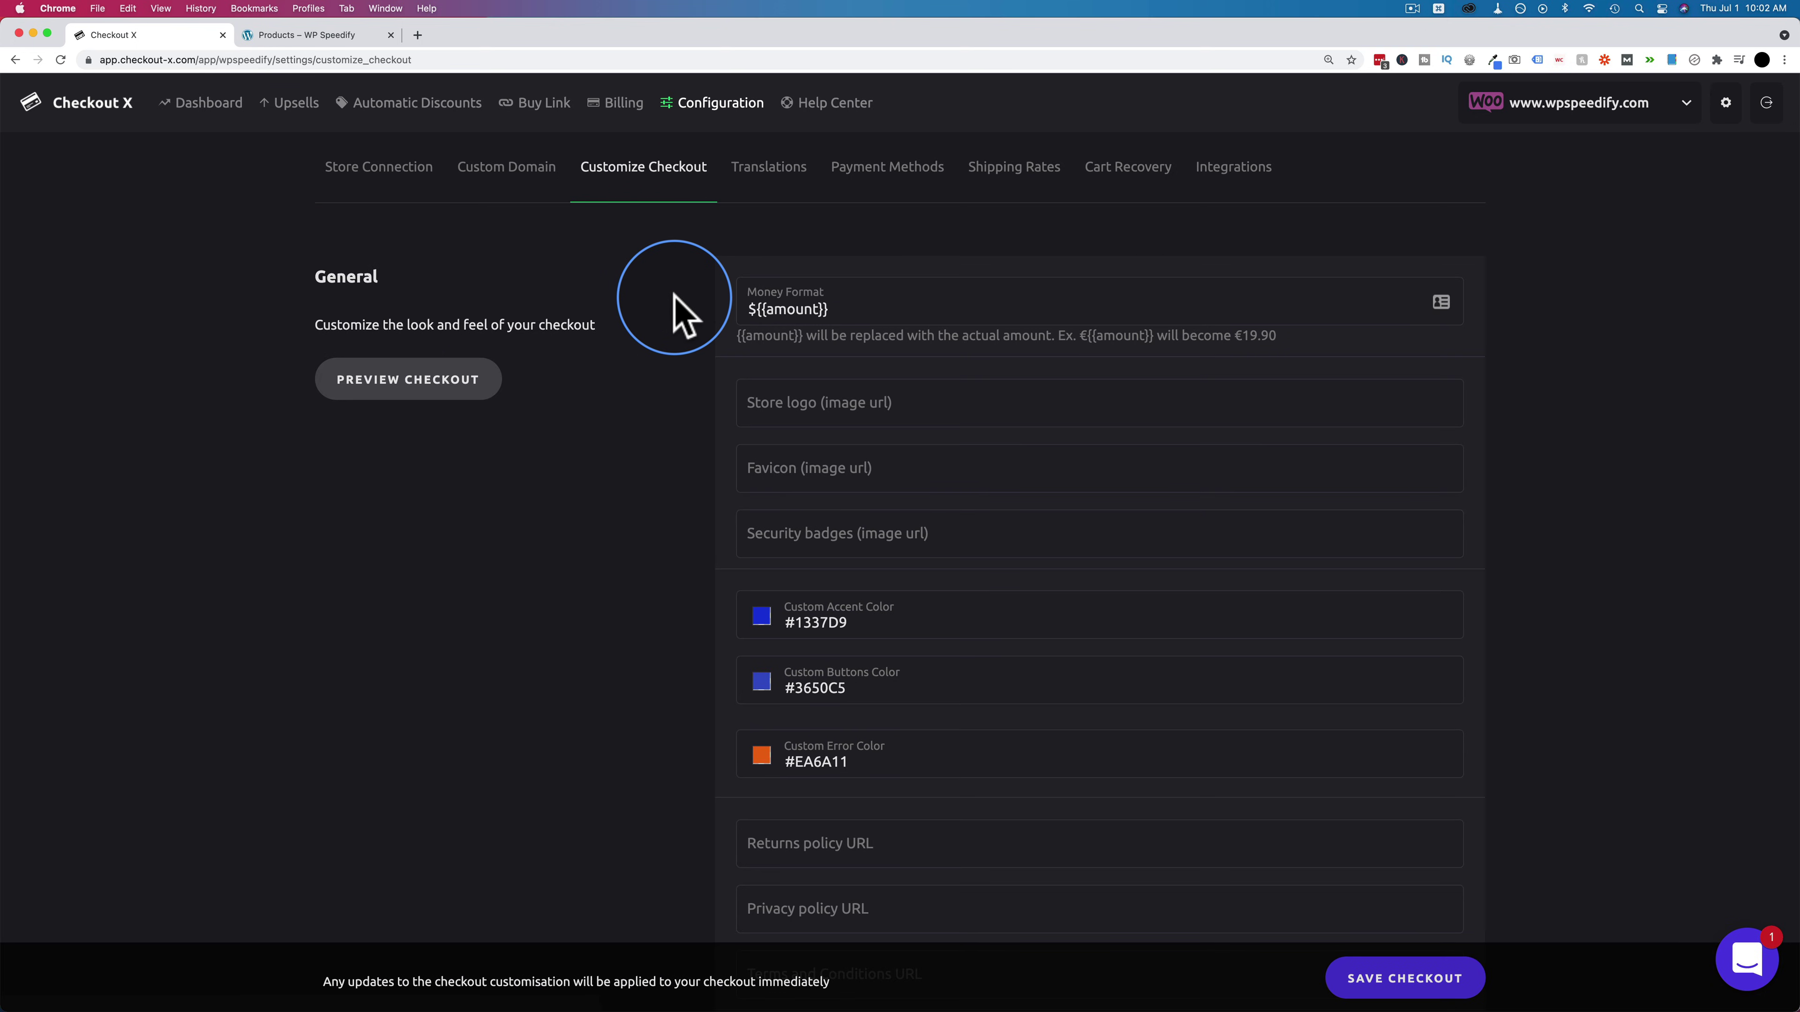
Preview the current checkout design, then return to the customisation settings
left_click(391, 400)
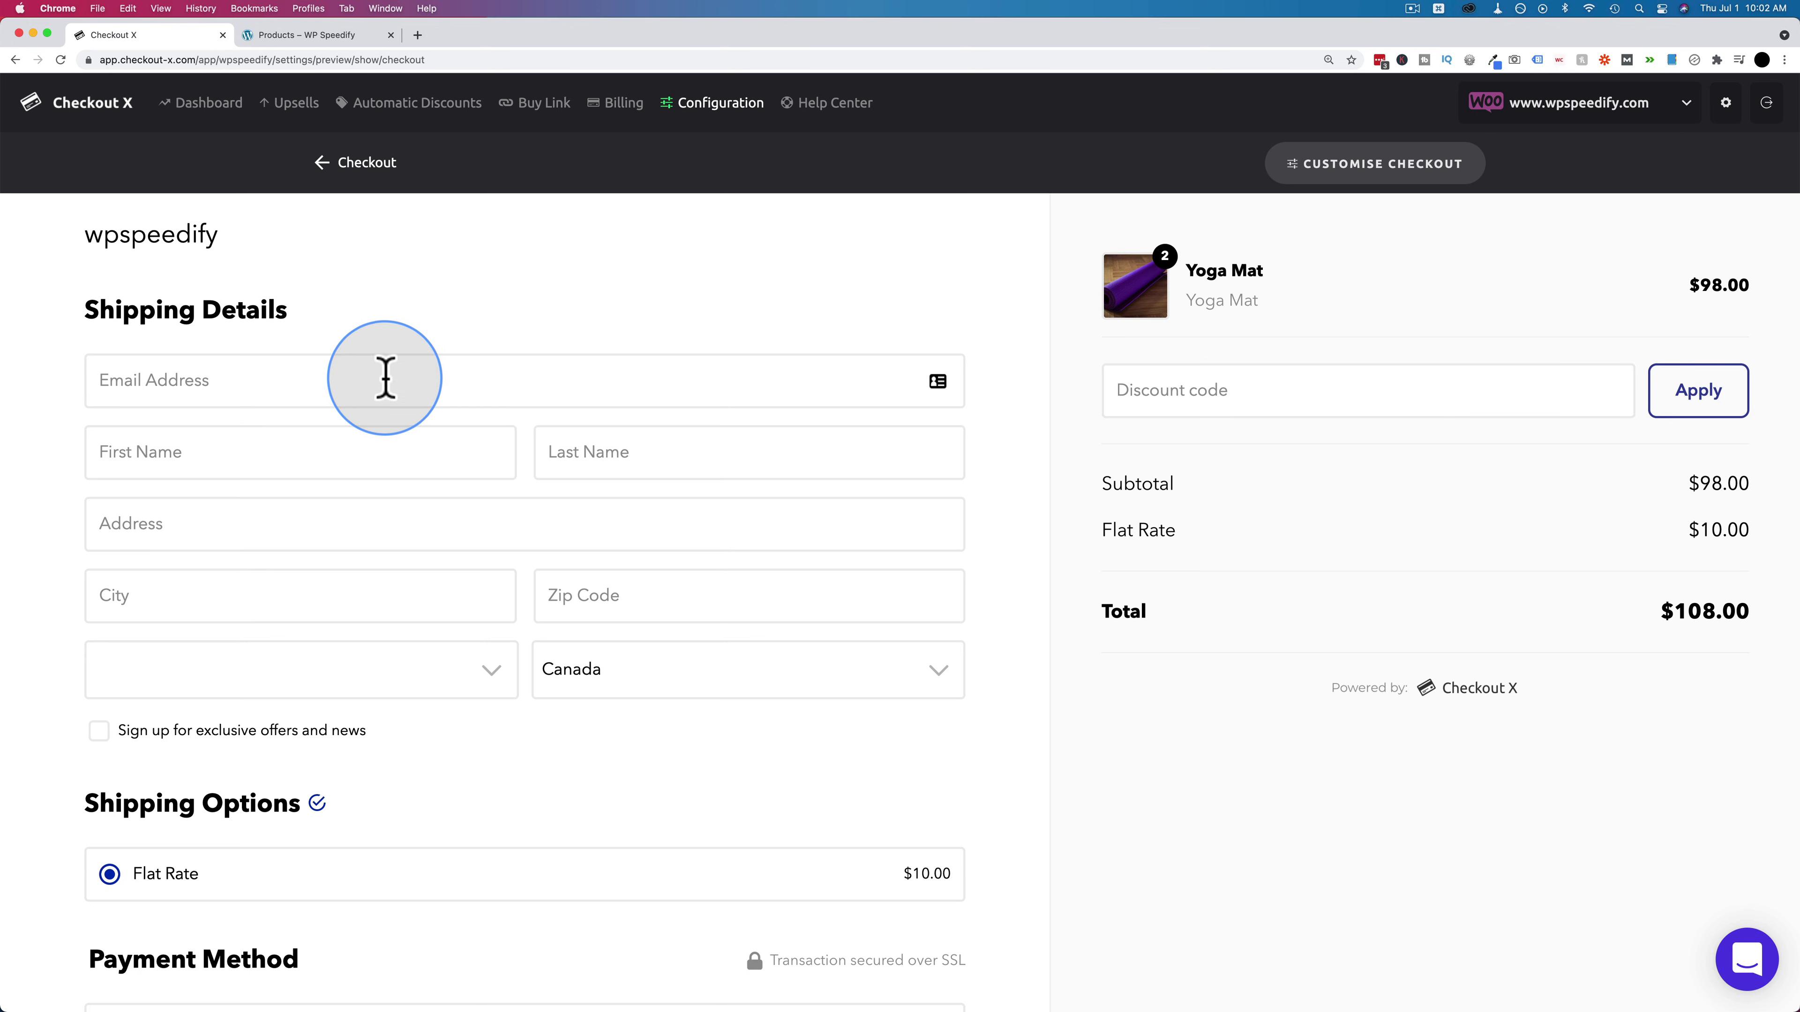
scroll(752, 304, "down", 5)
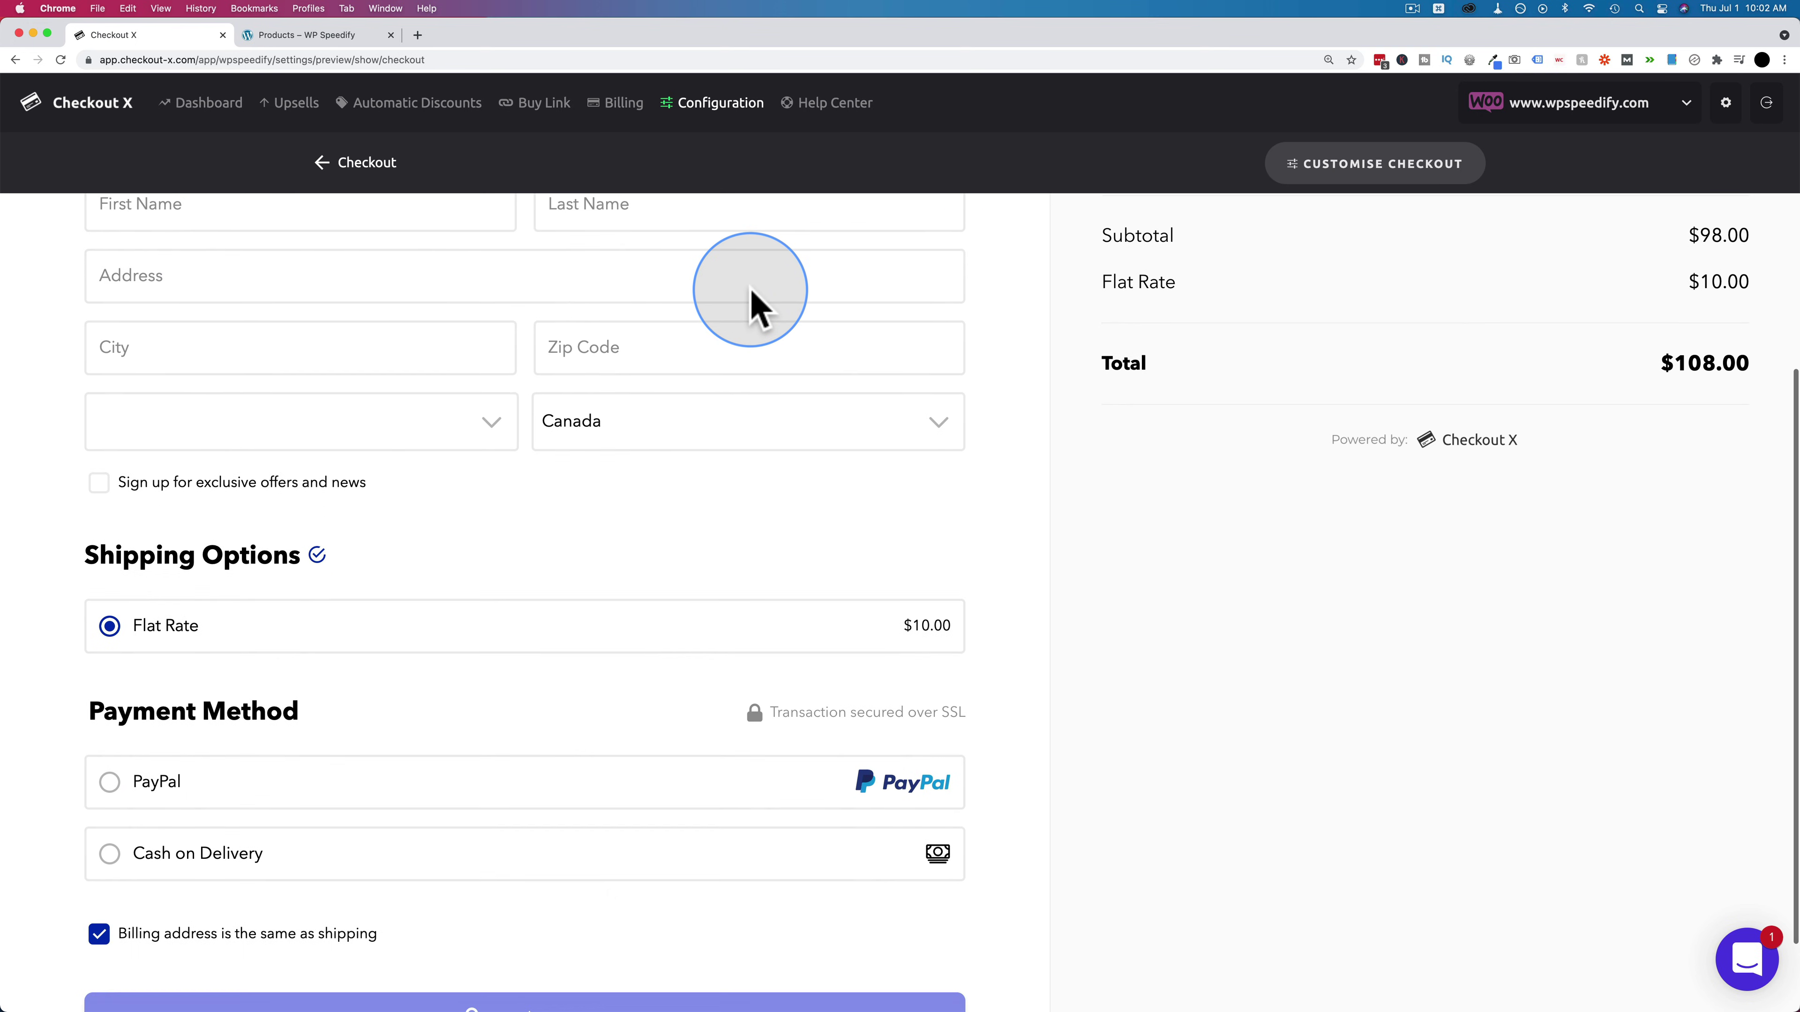
scroll(1033, 643, "up", 5)
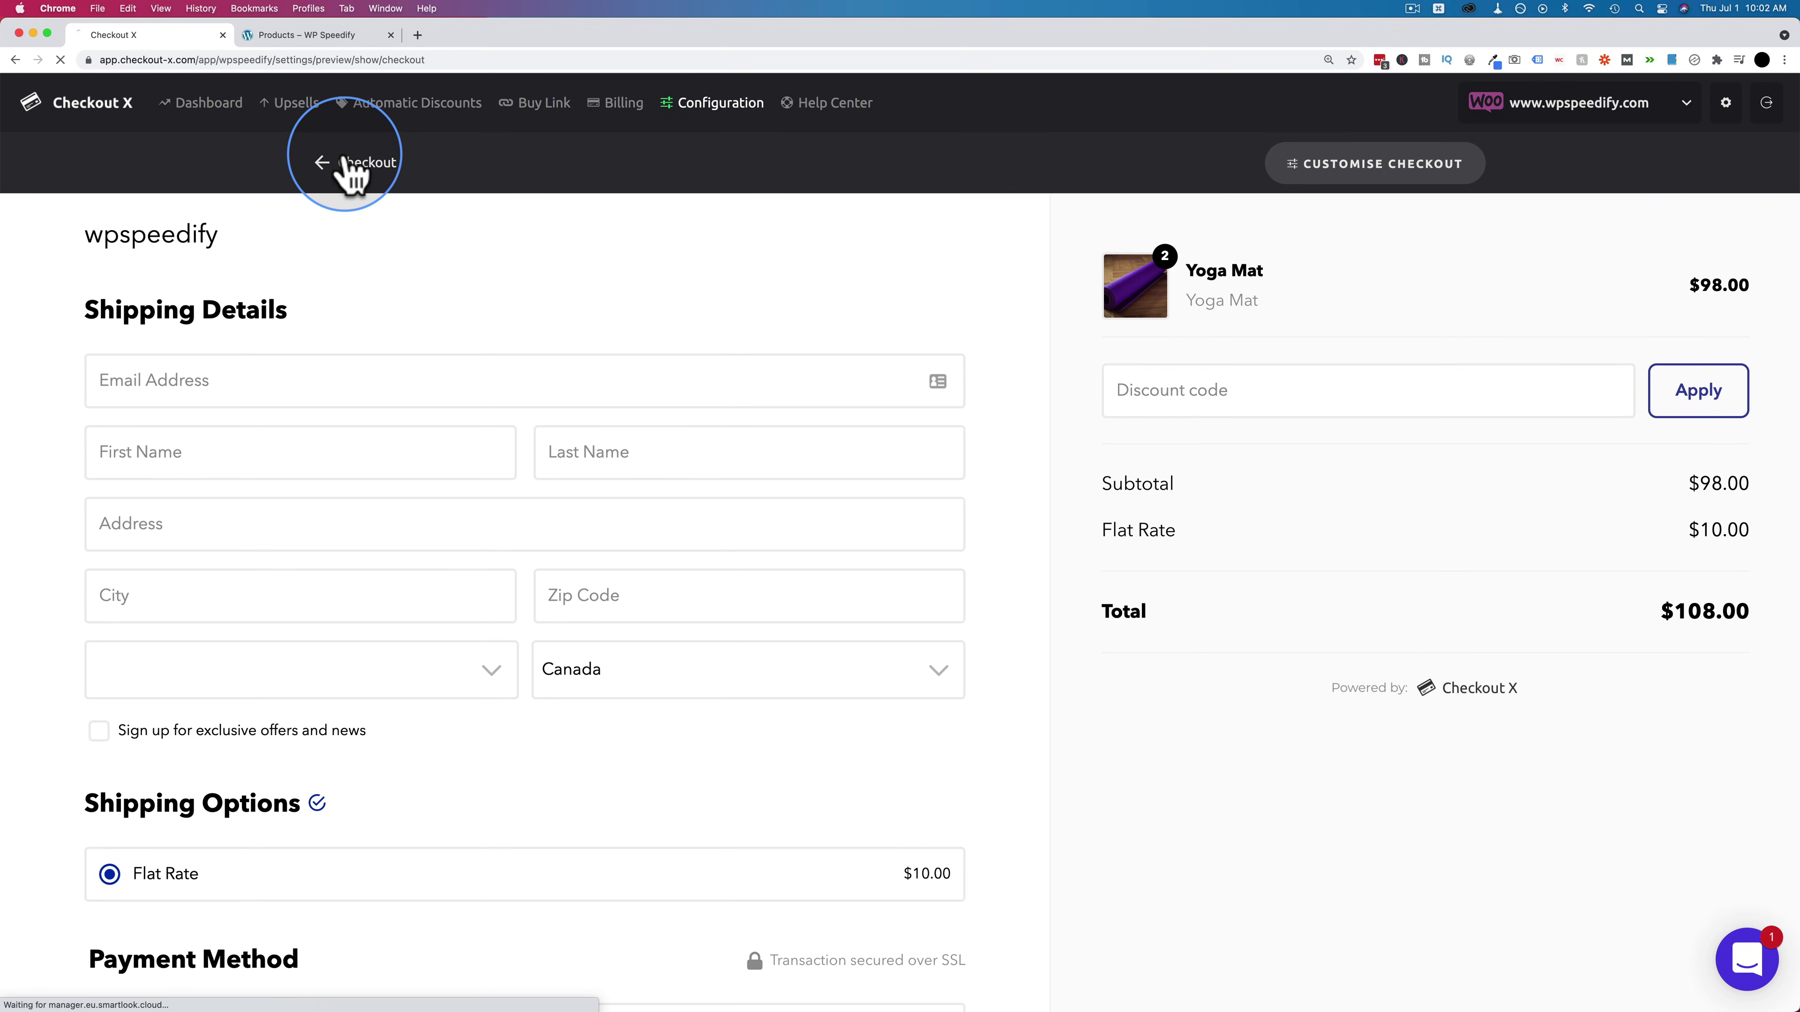
left_click(355, 167)
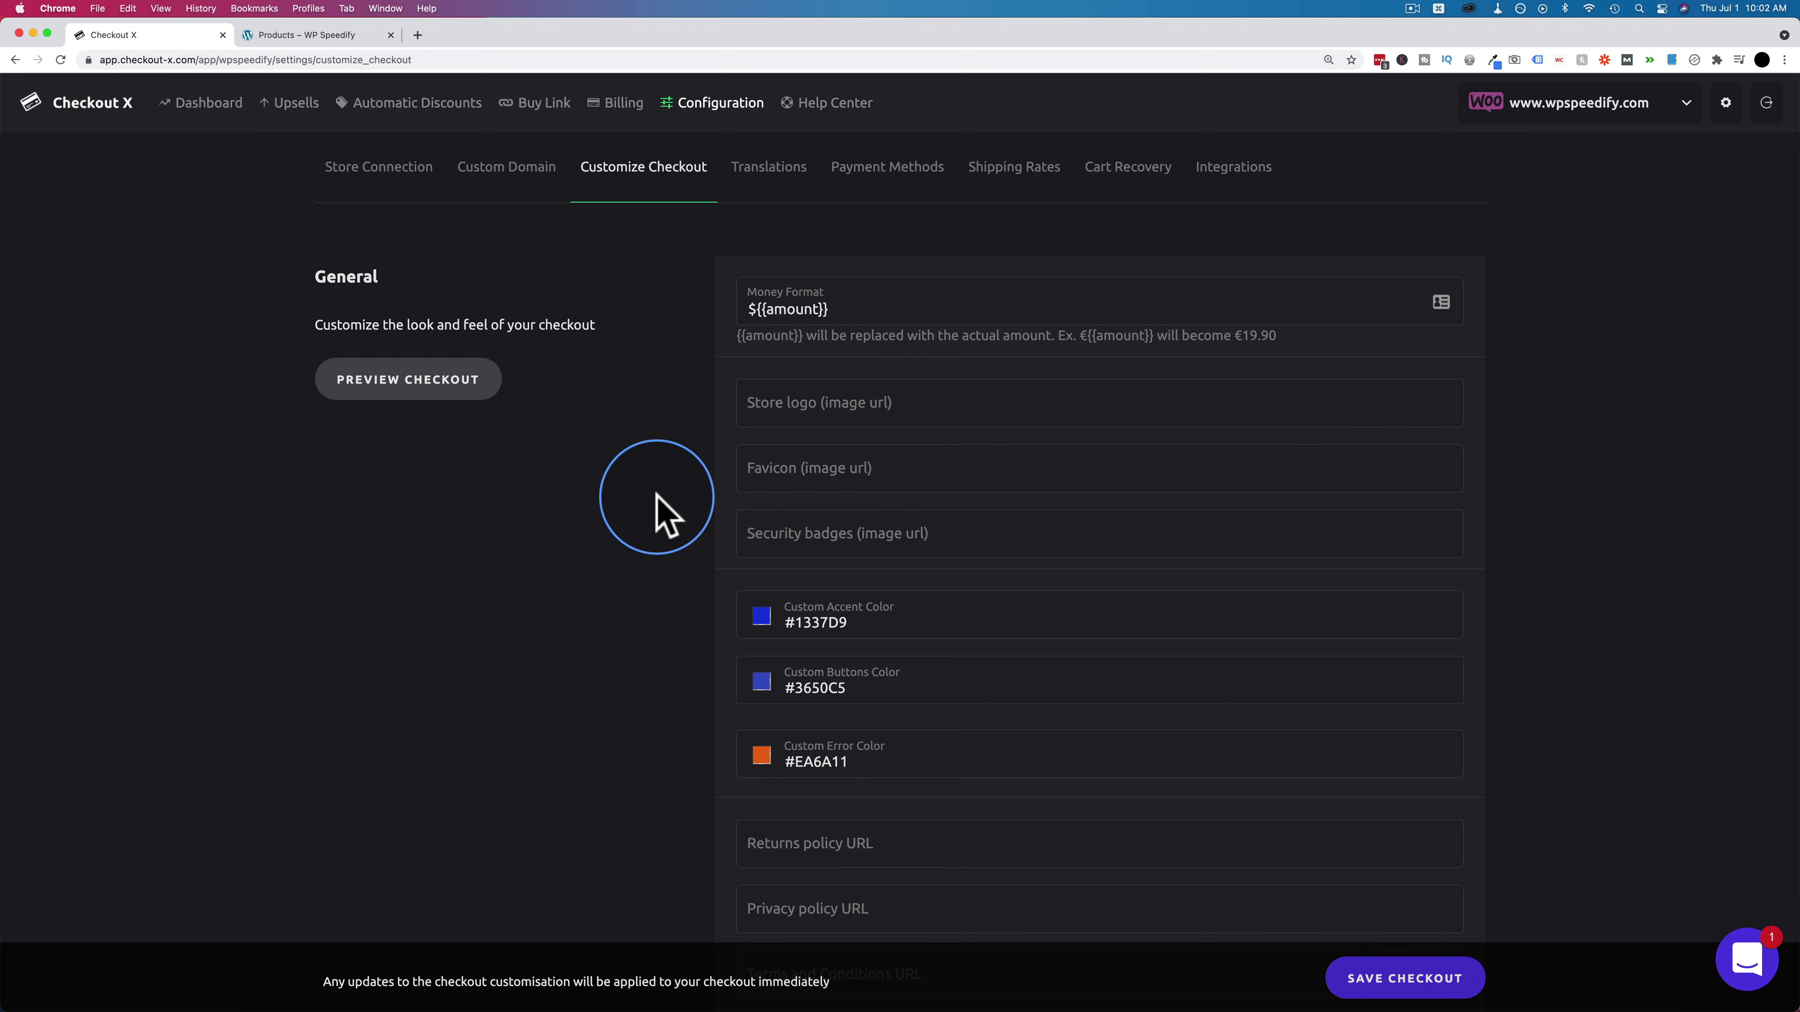
Add a New About section, look at its title and icon URL fields, then delete it
scroll(656, 500, "down", 5)
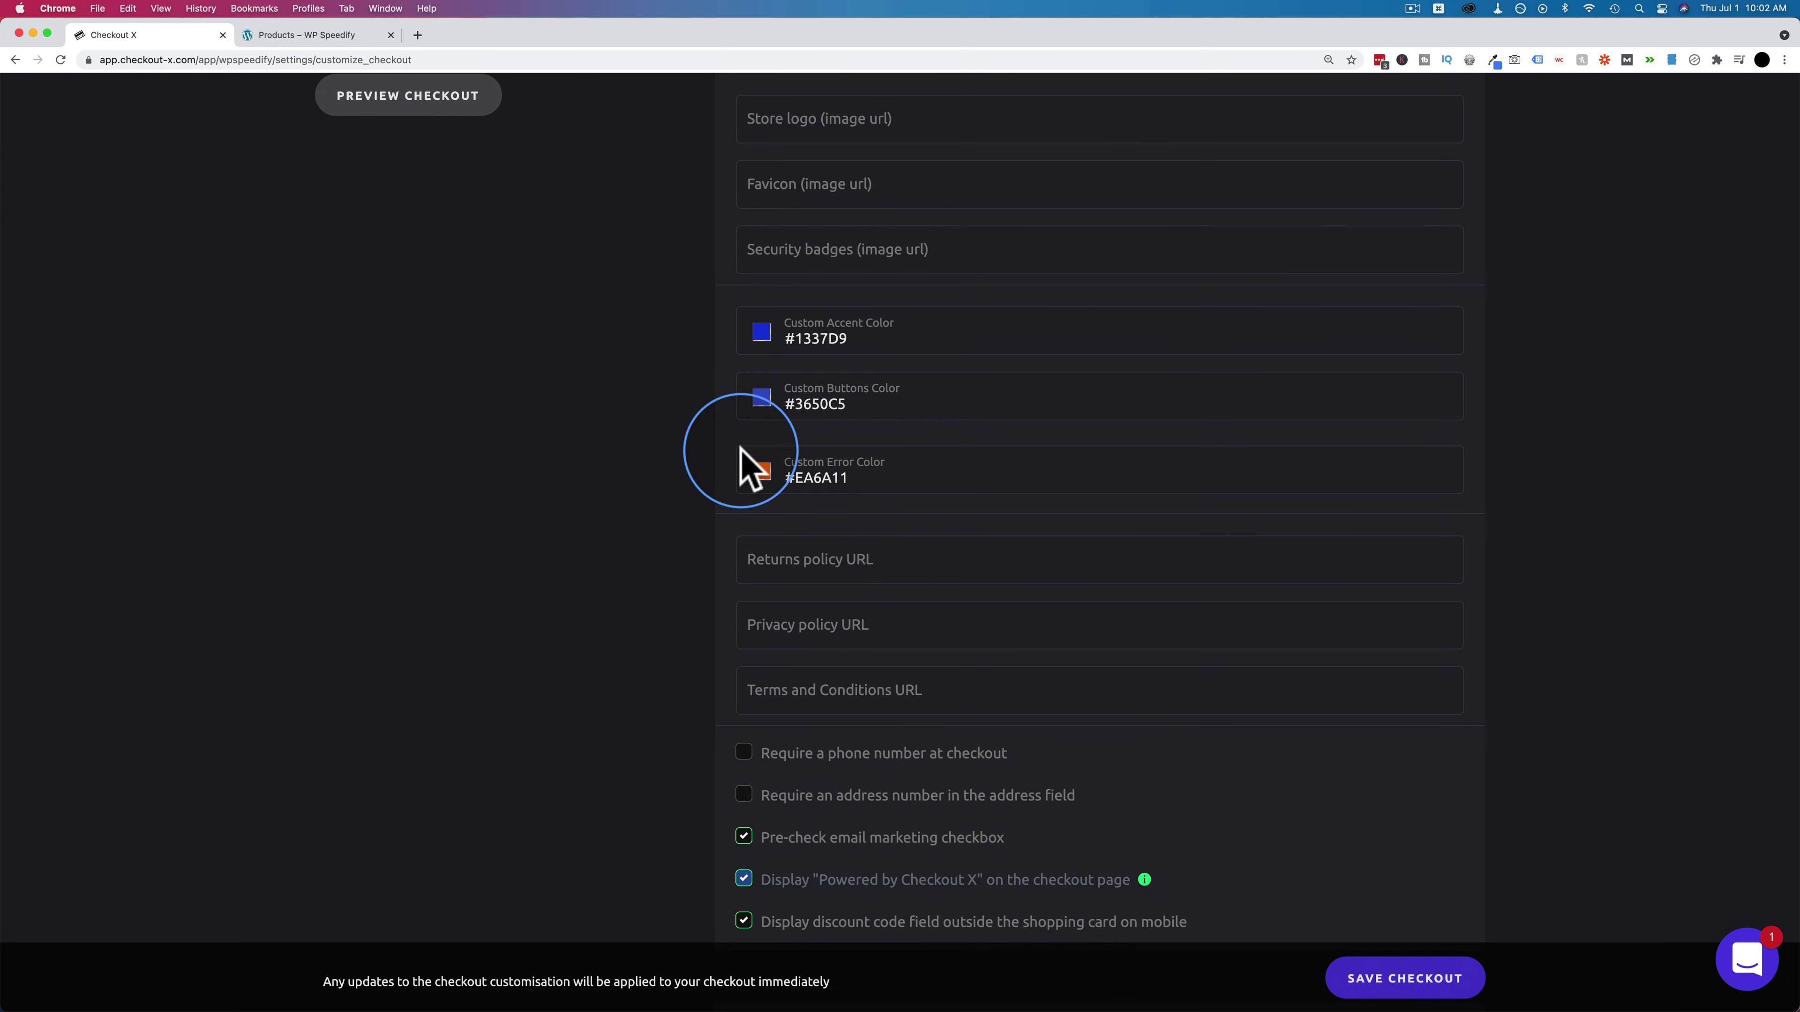
scroll(675, 474, "down", 5)
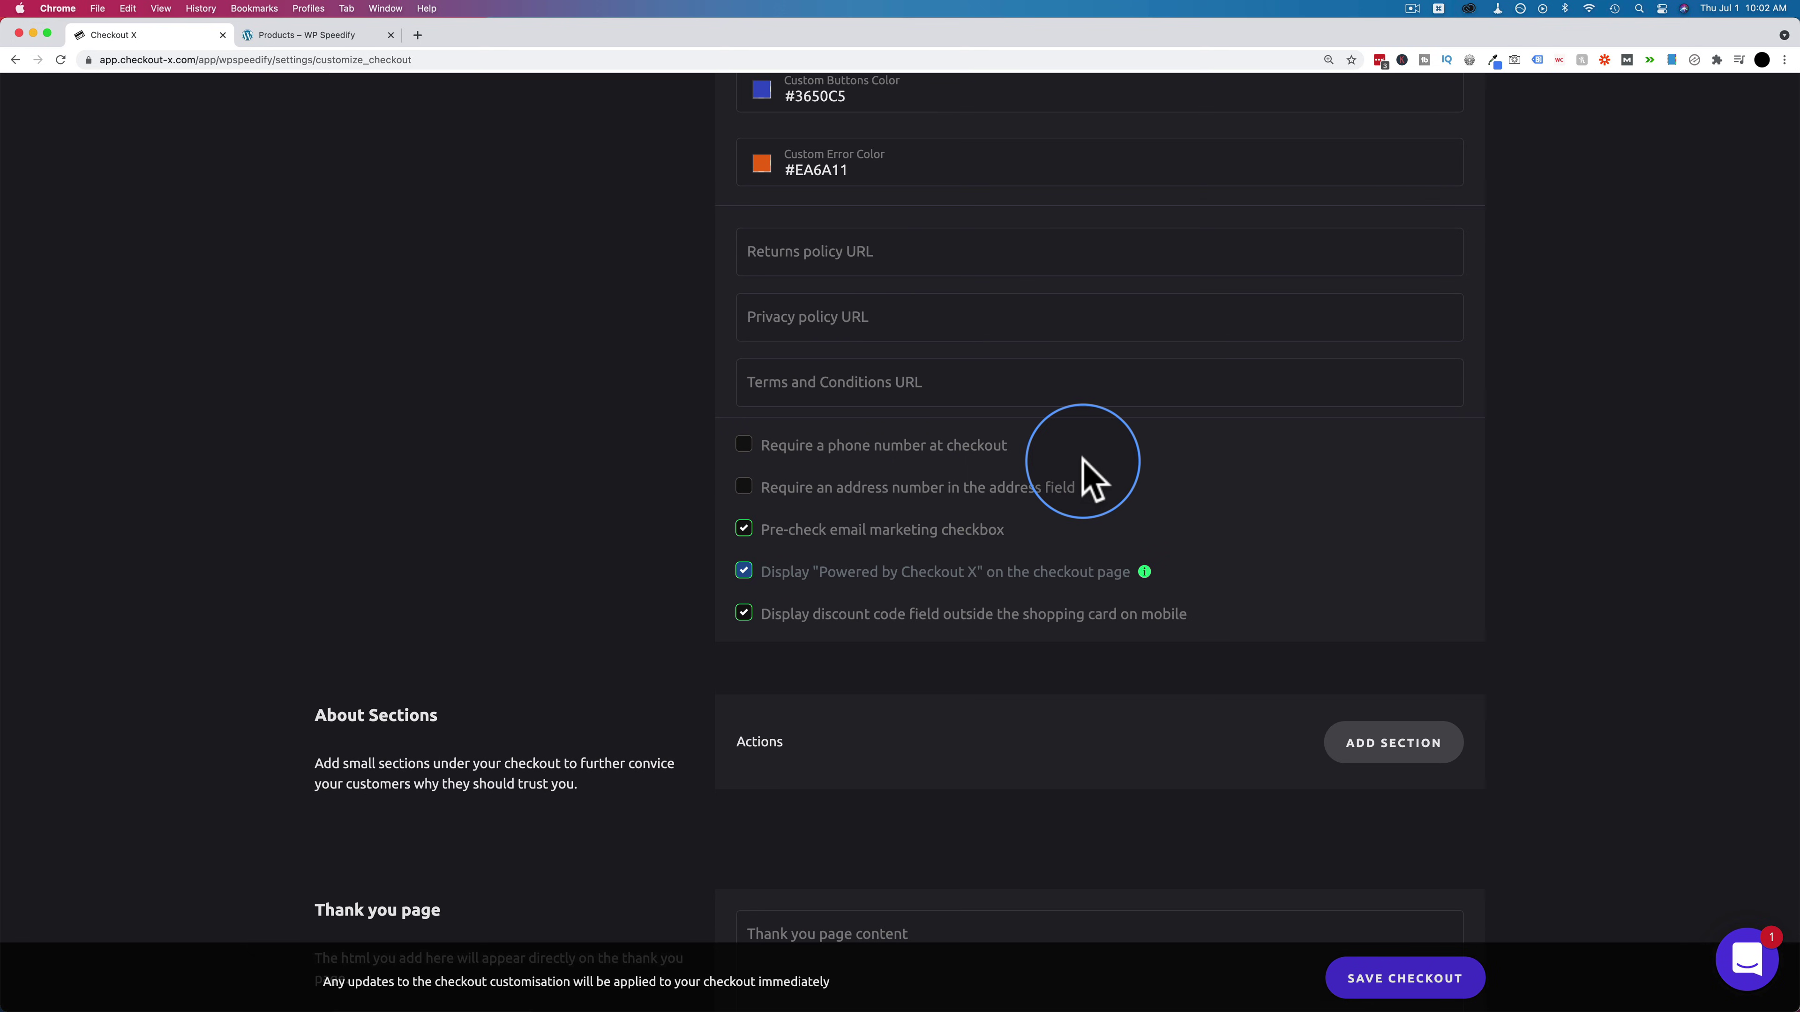
scroll(730, 524, "down", 2)
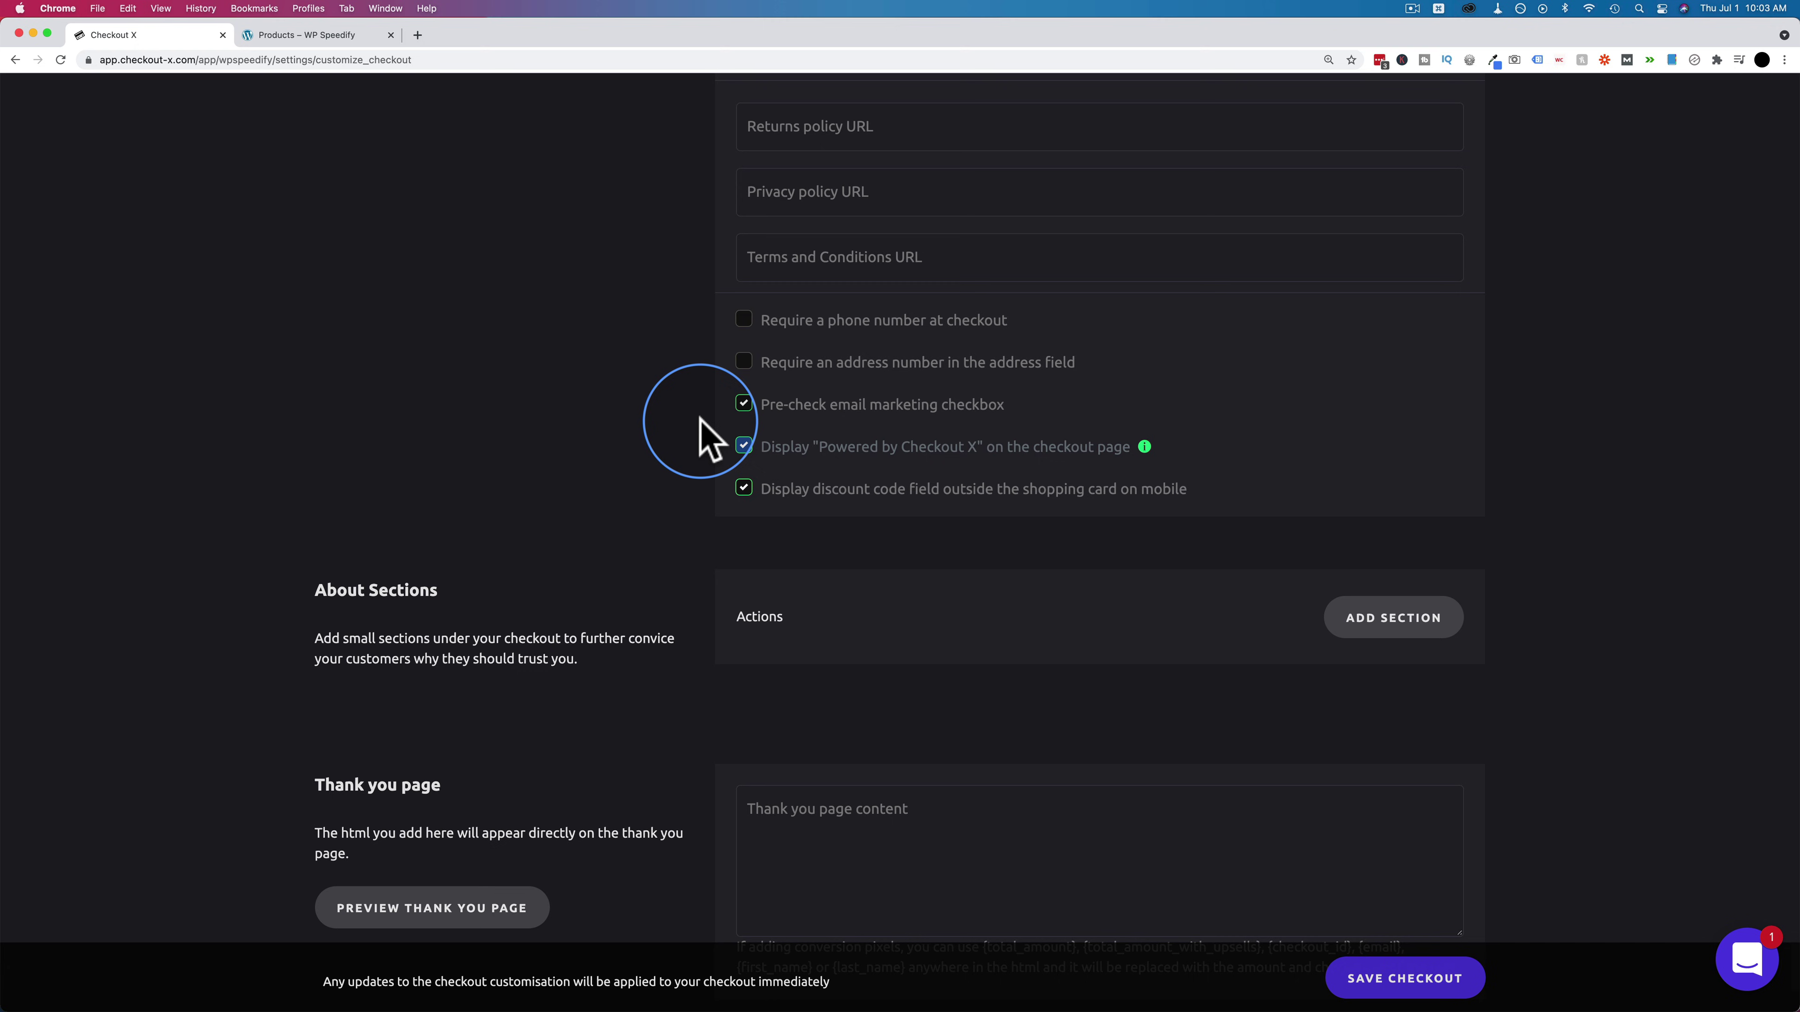
scroll(706, 439, "down", 1)
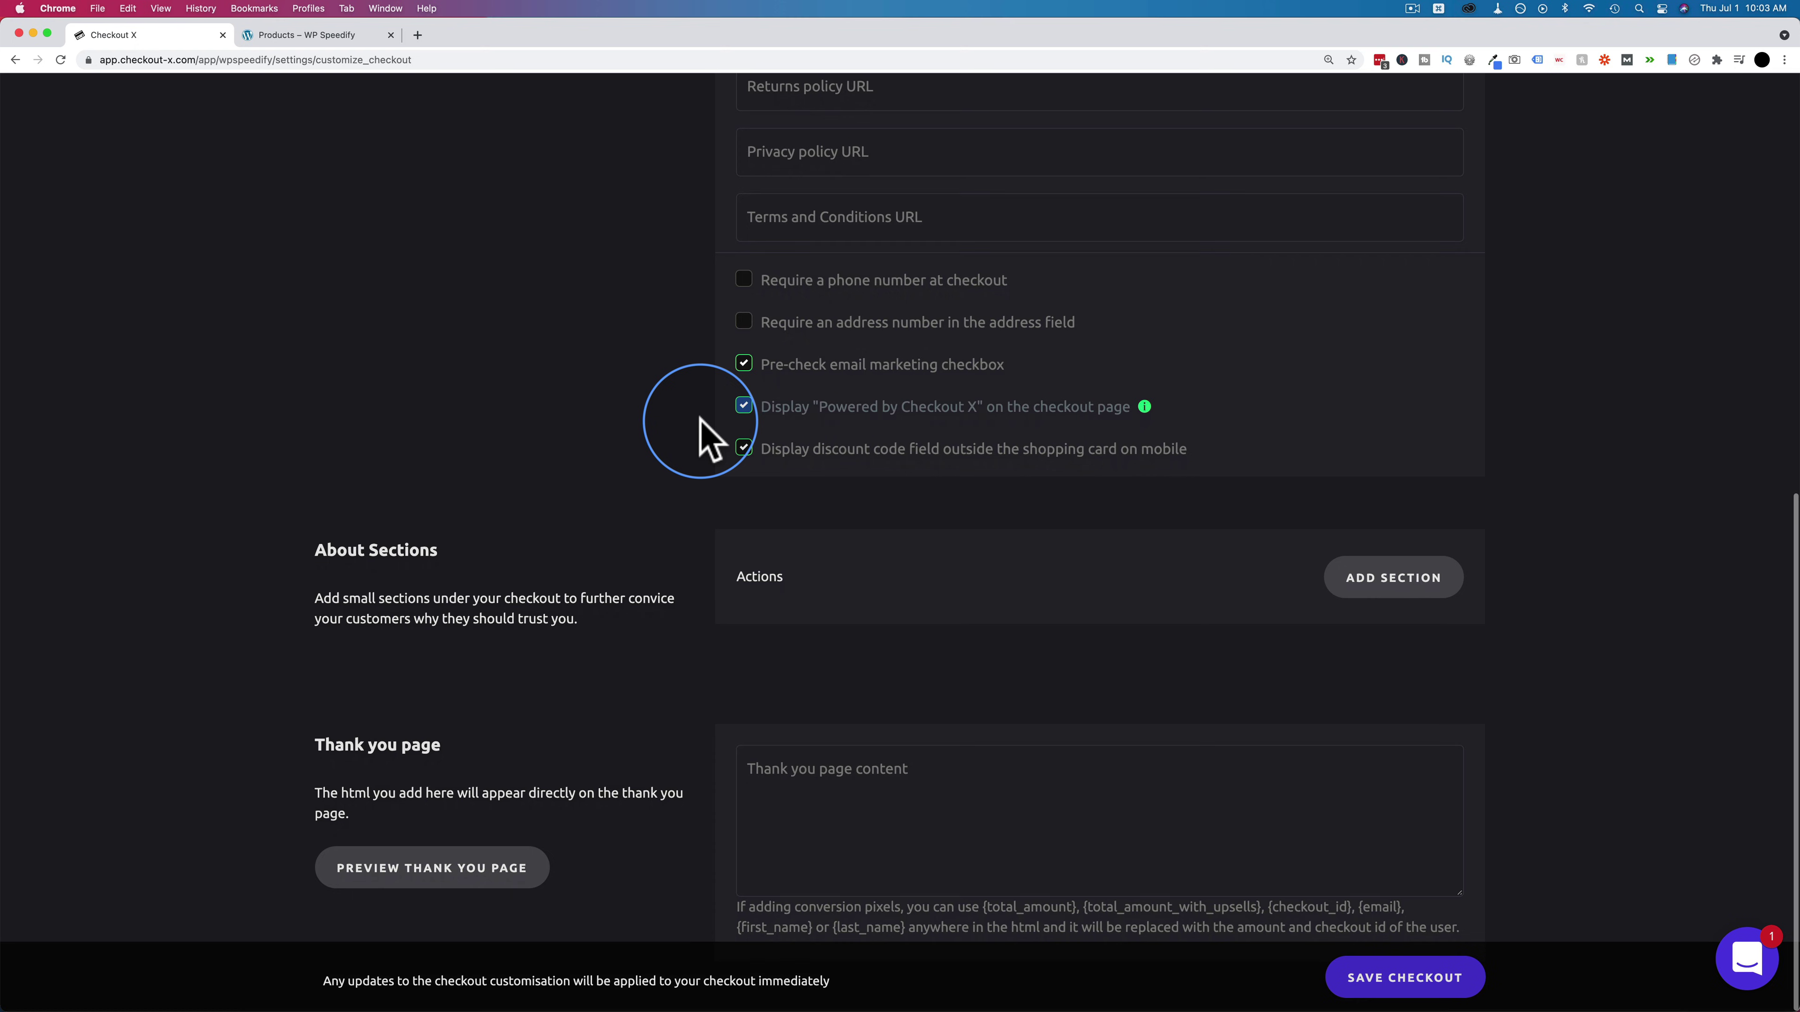
left_click(1385, 577)
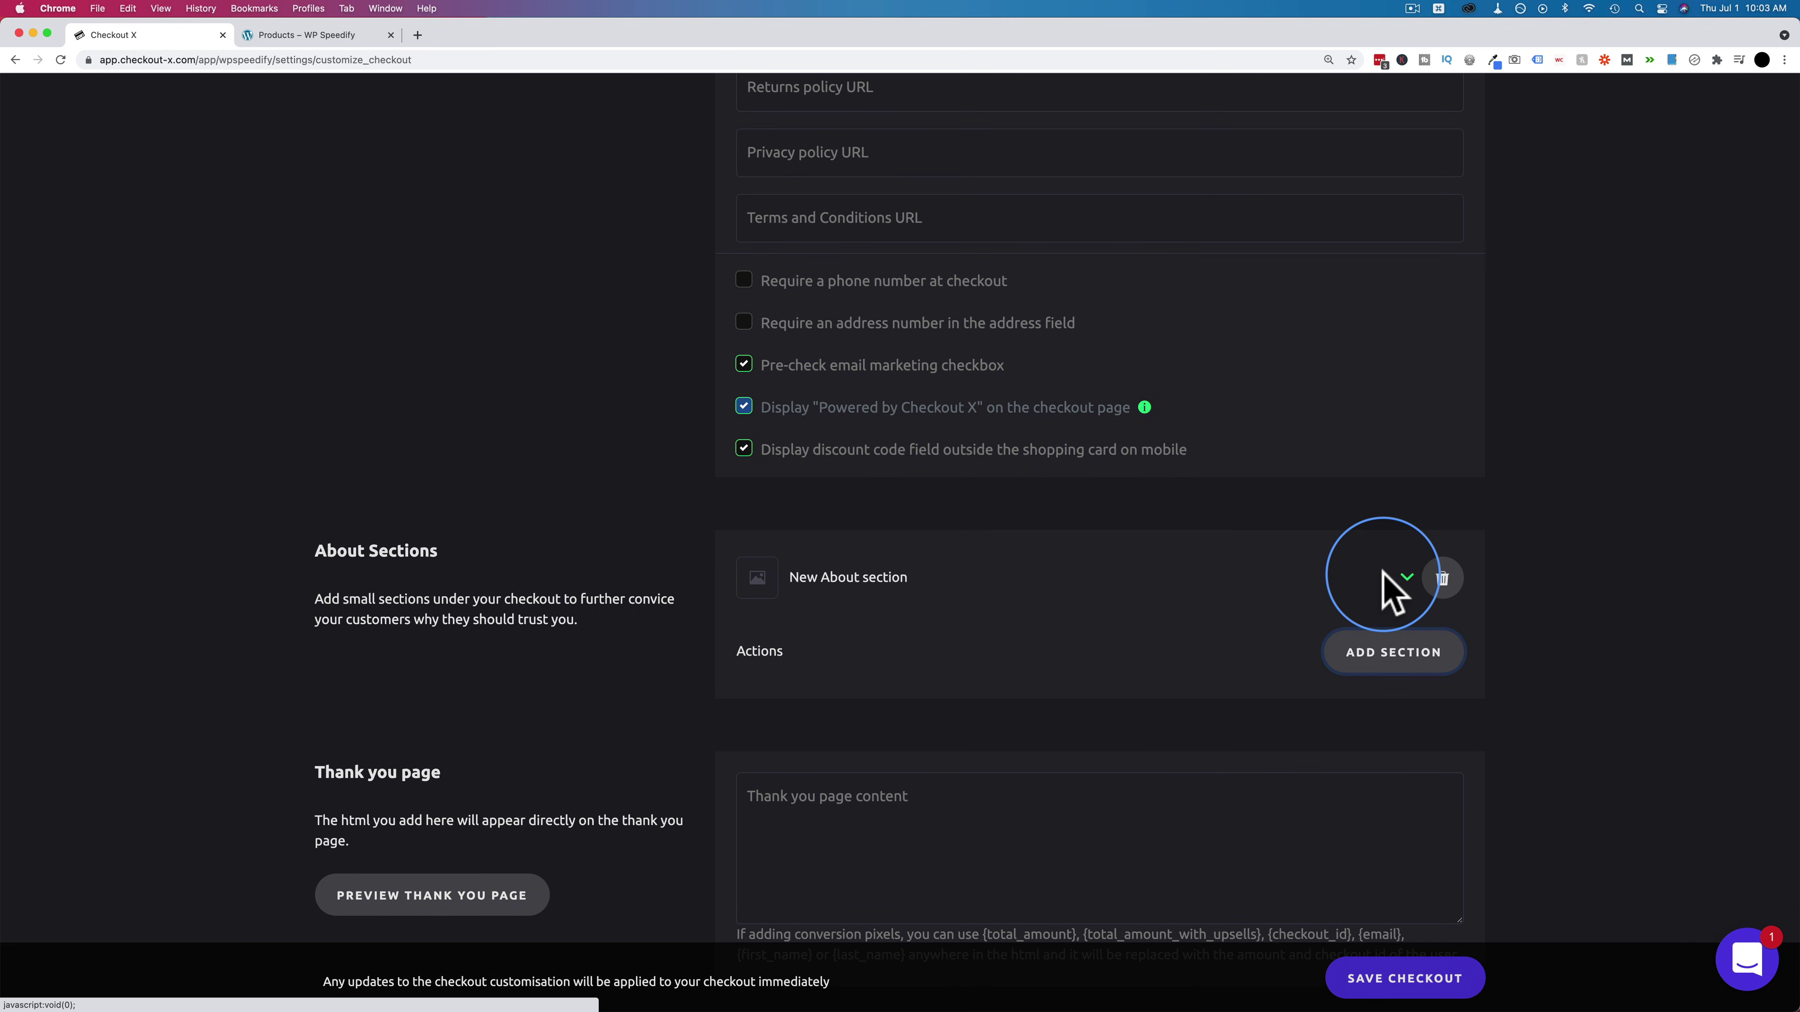
left_click(1406, 579)
left_click(854, 667)
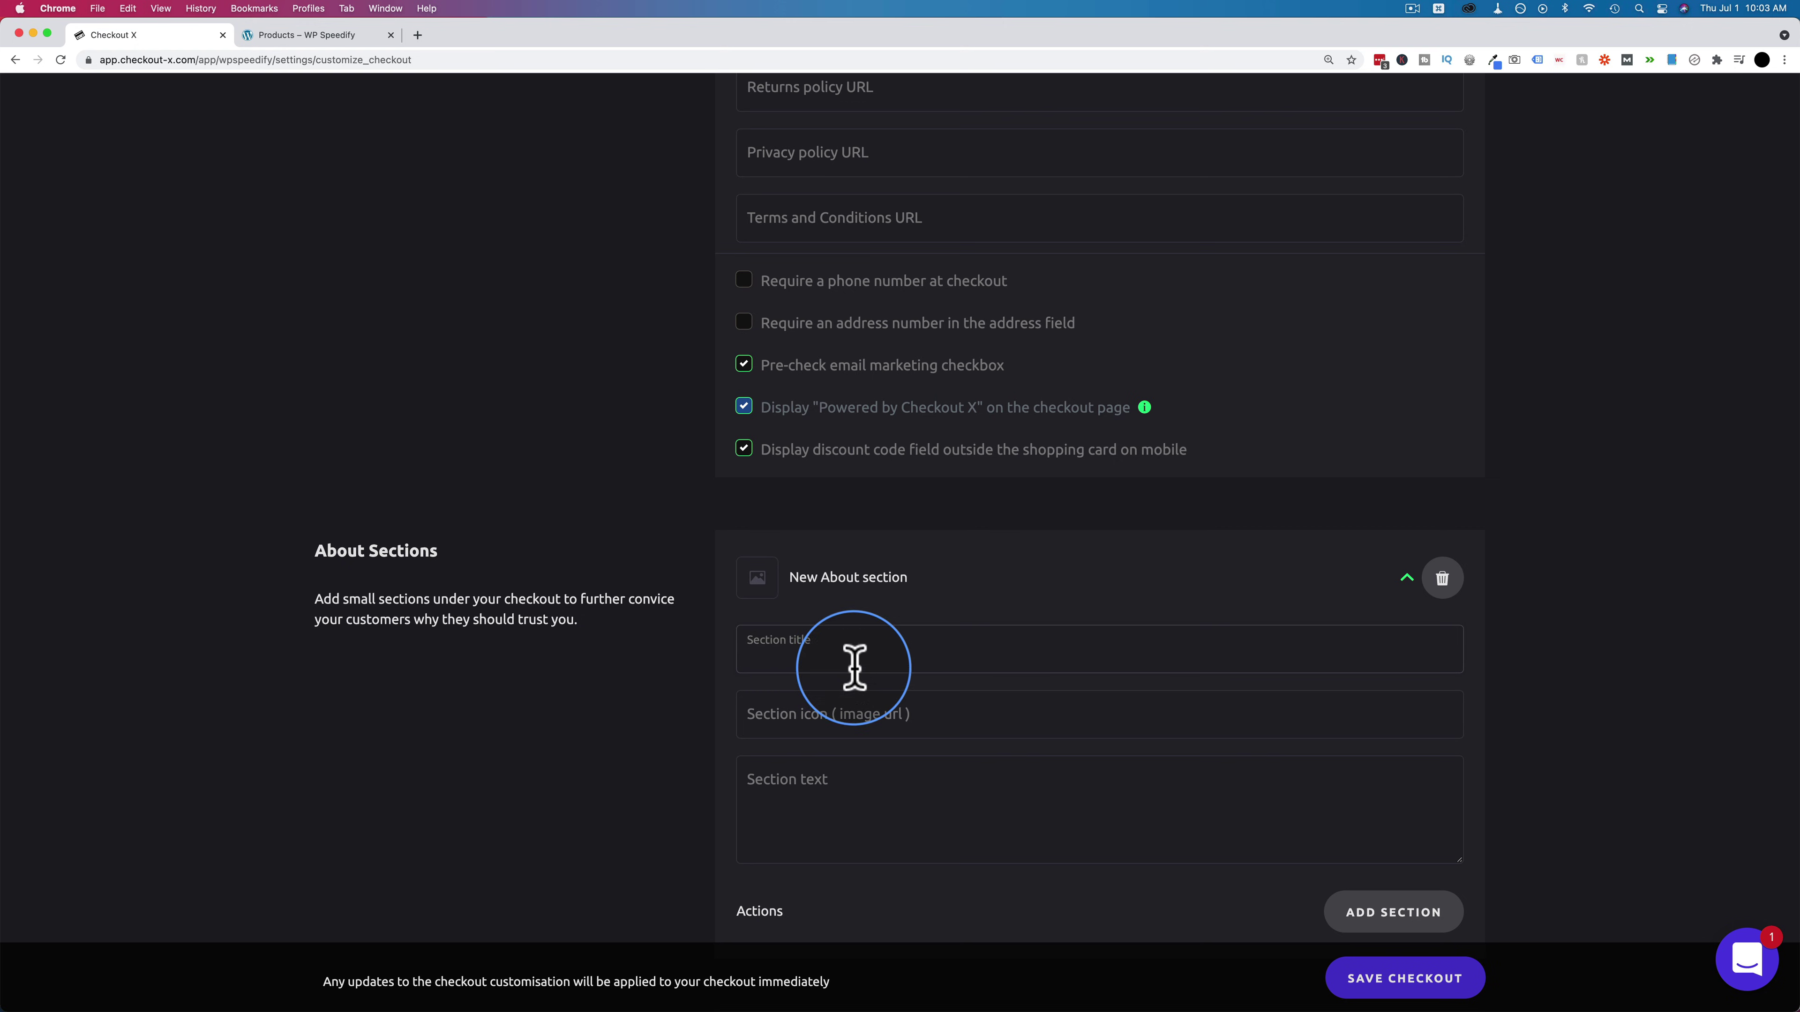
left_click(805, 729)
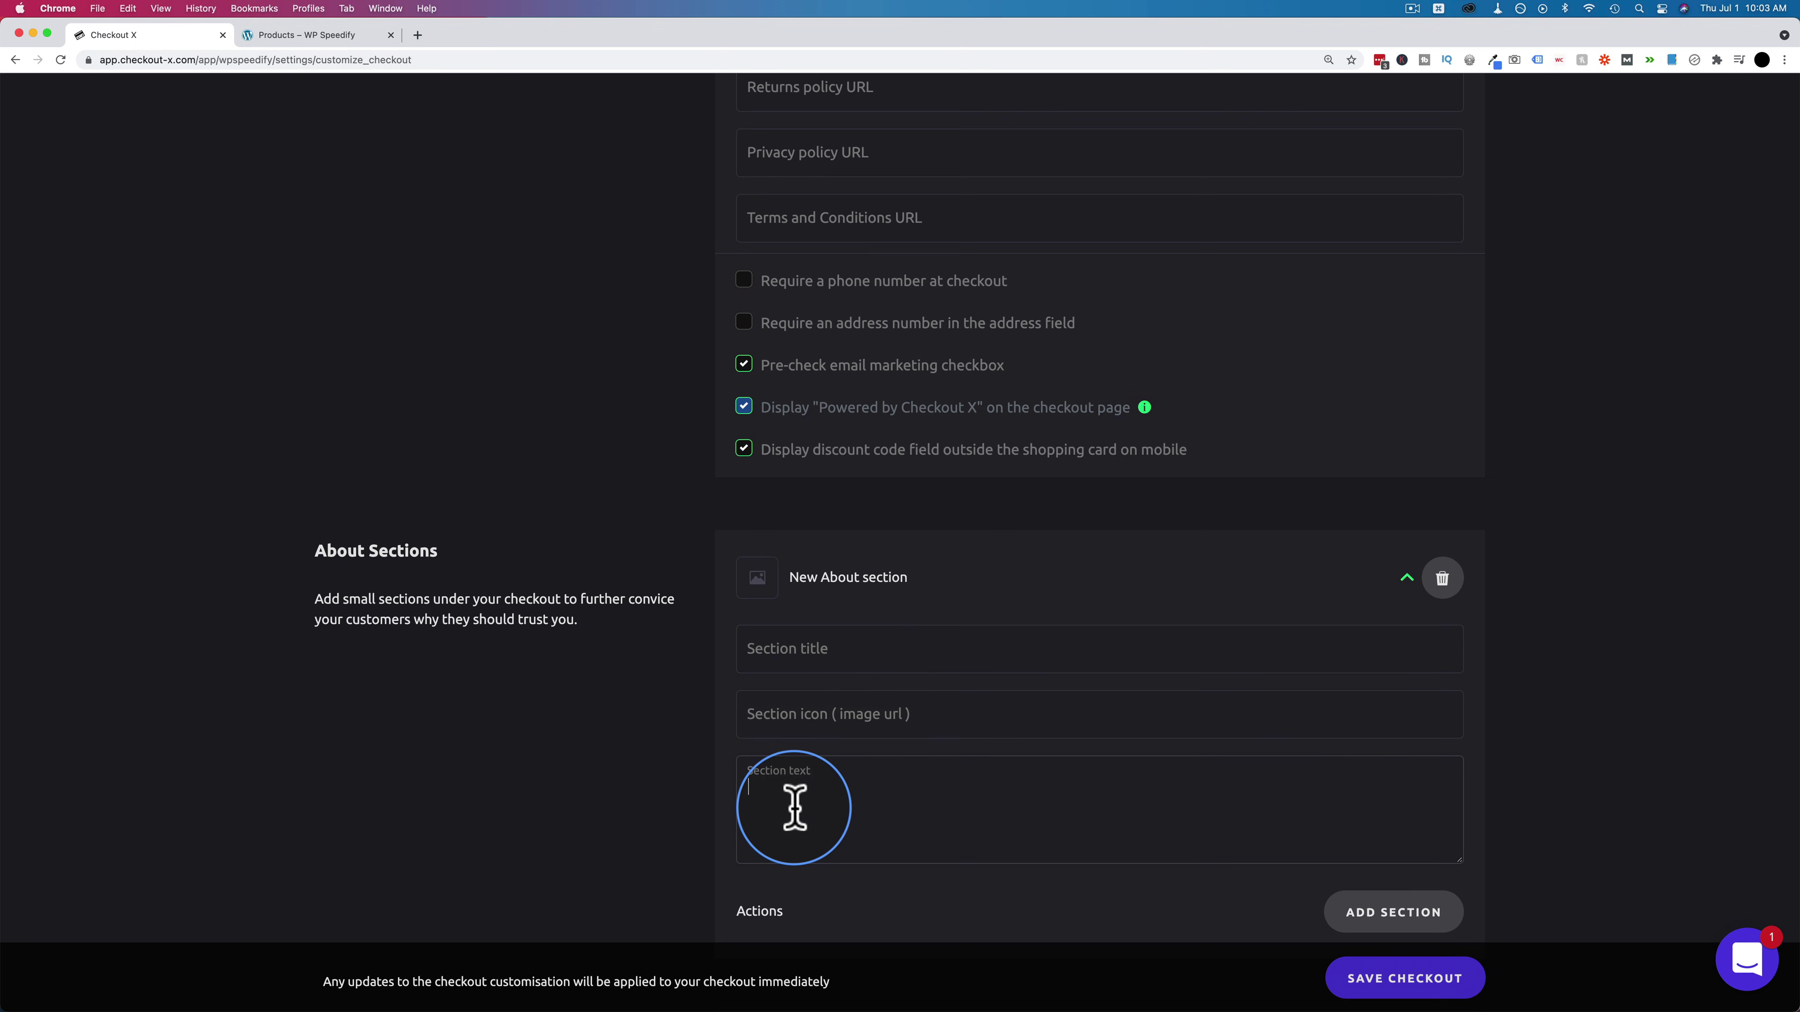
scroll(671, 804, "down", 3)
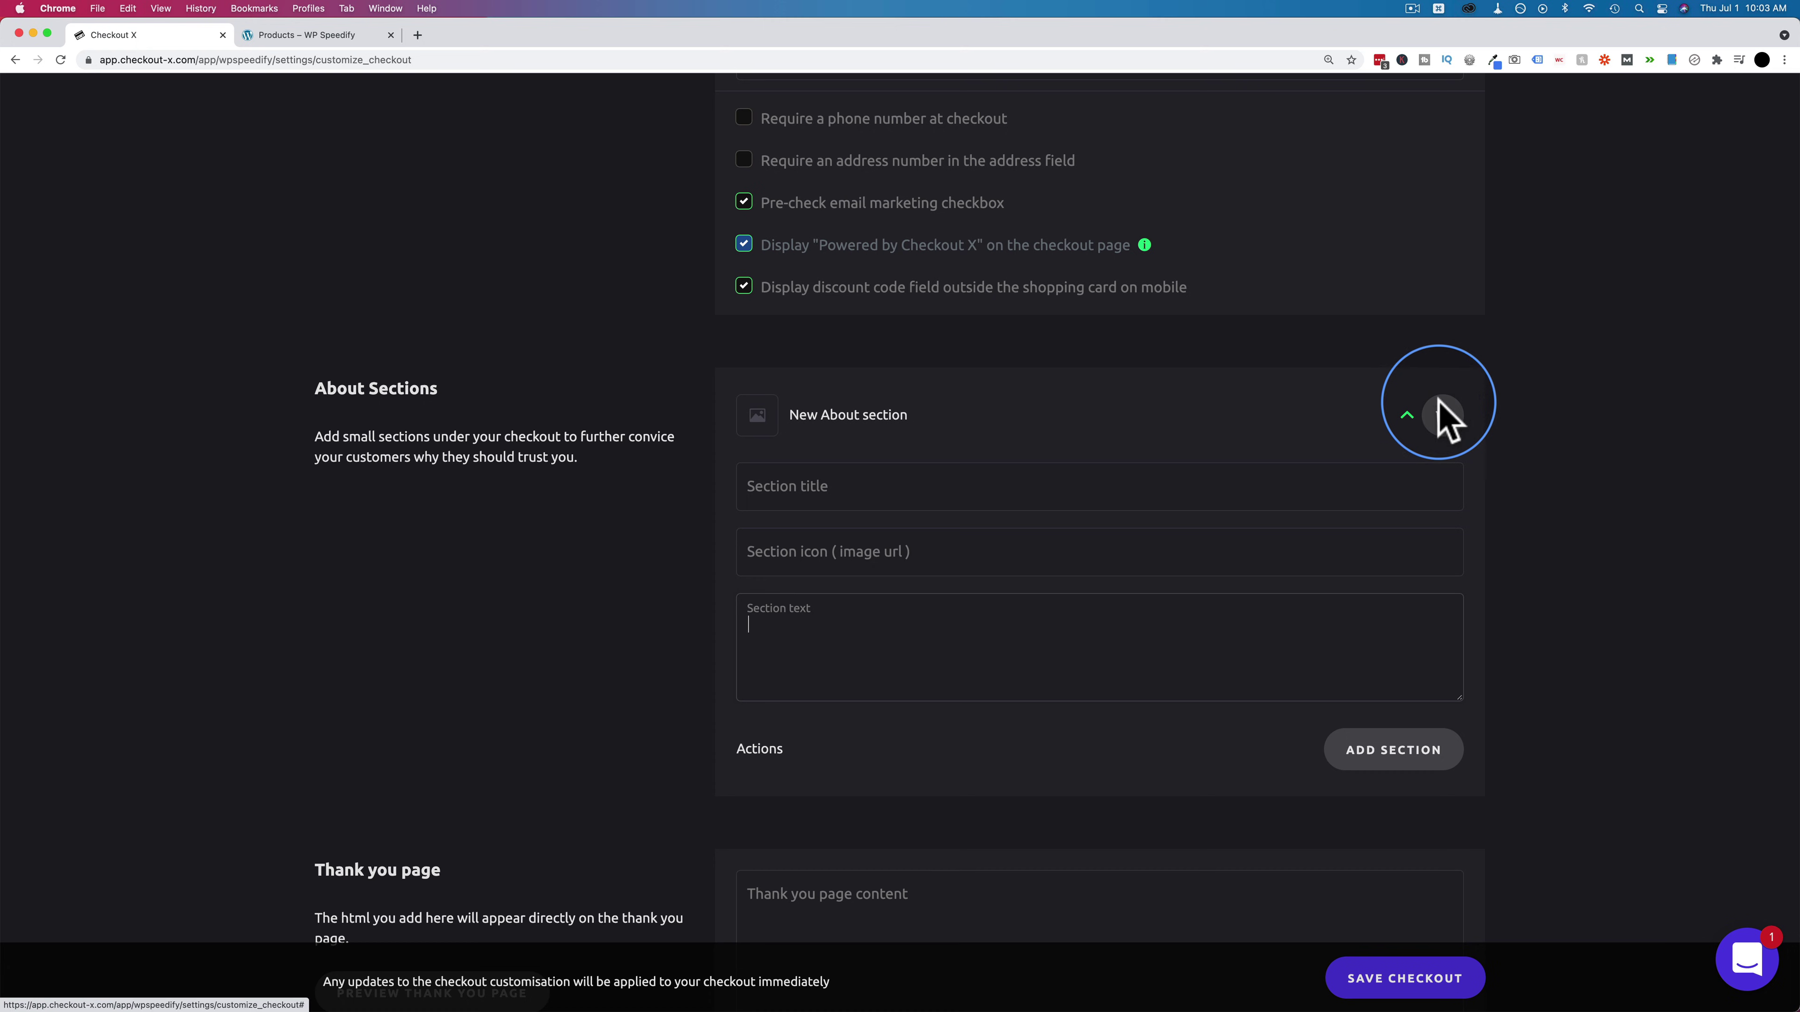
left_click(1442, 417)
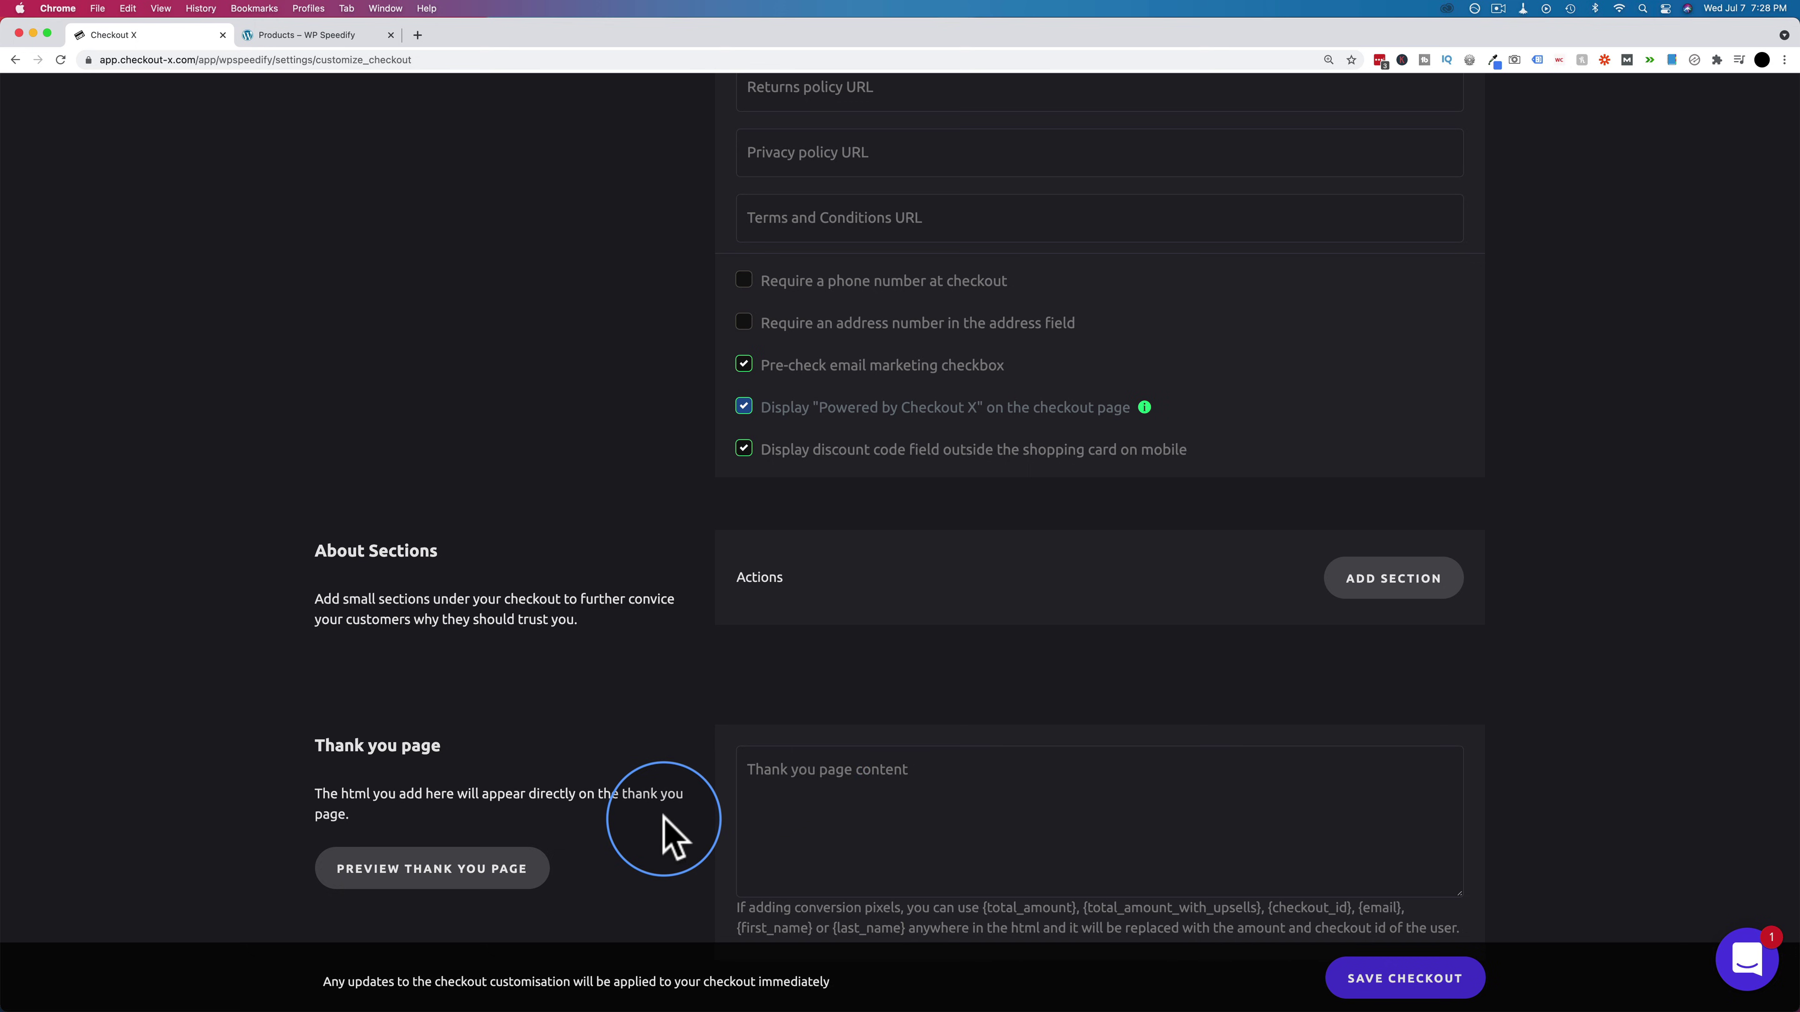
left_click(464, 876)
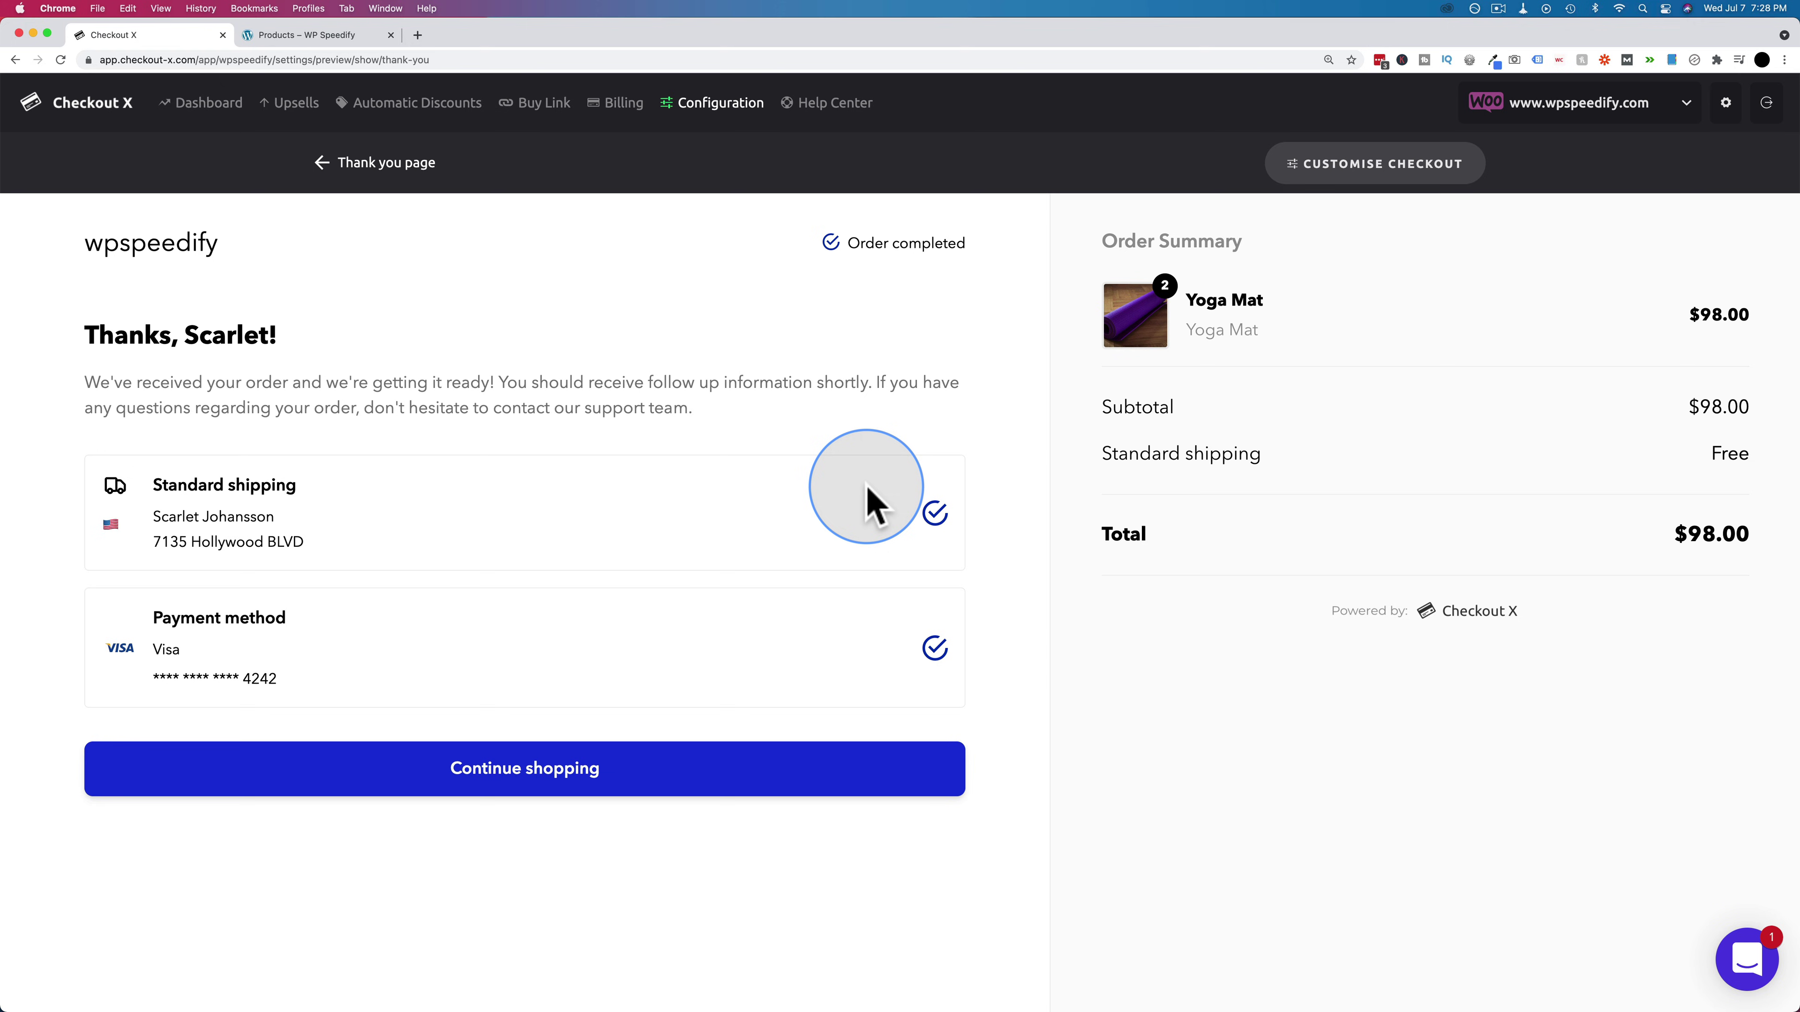
left_click(322, 164)
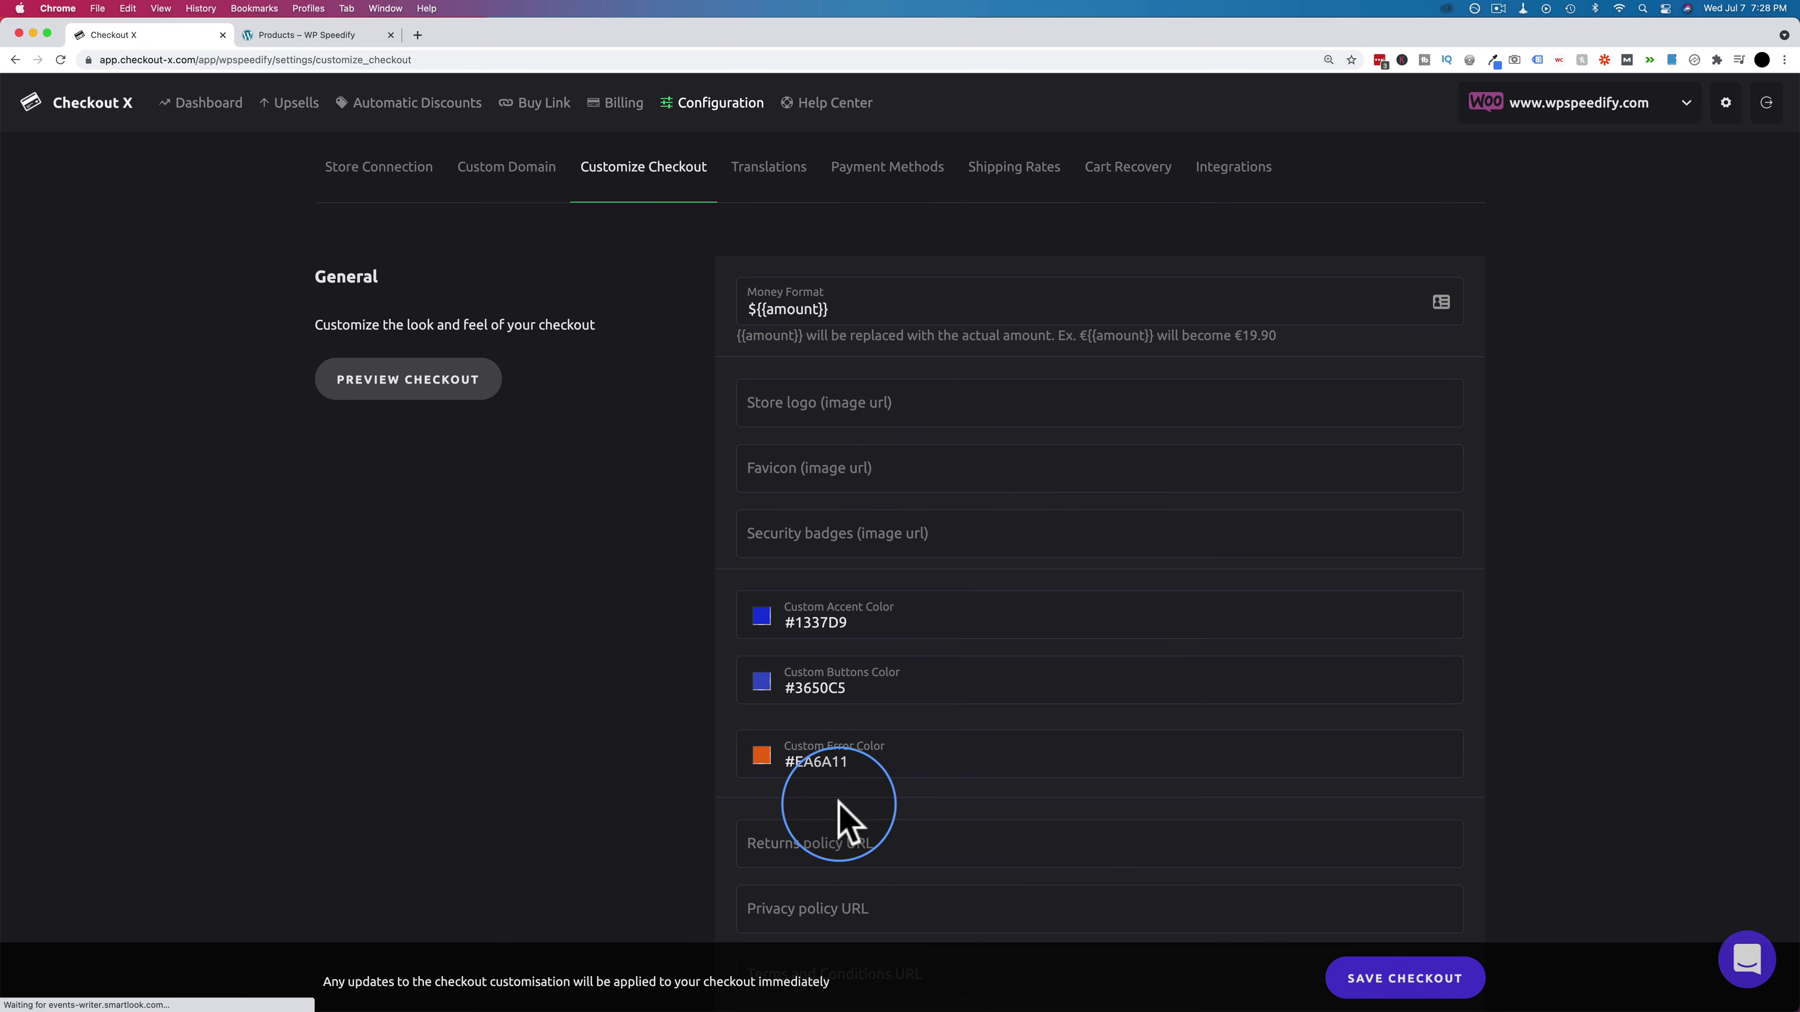
scroll(779, 801, "down", 10)
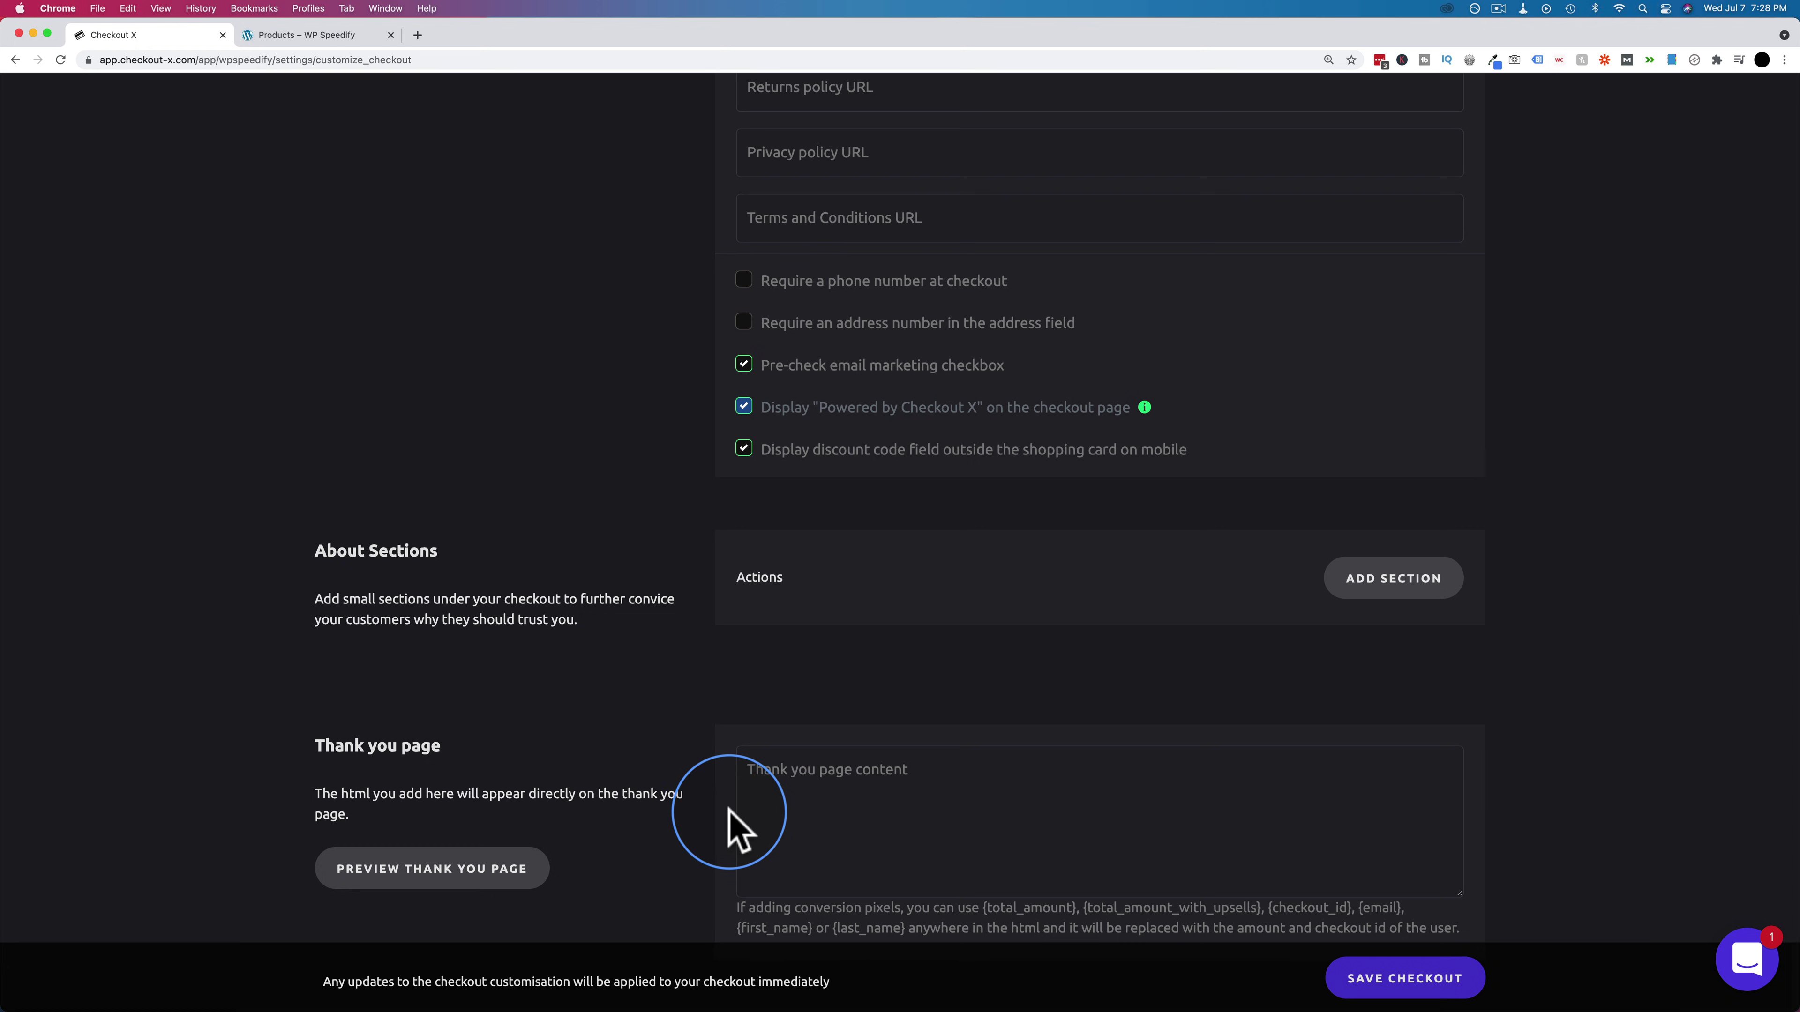
scroll(727, 829, "up", 10)
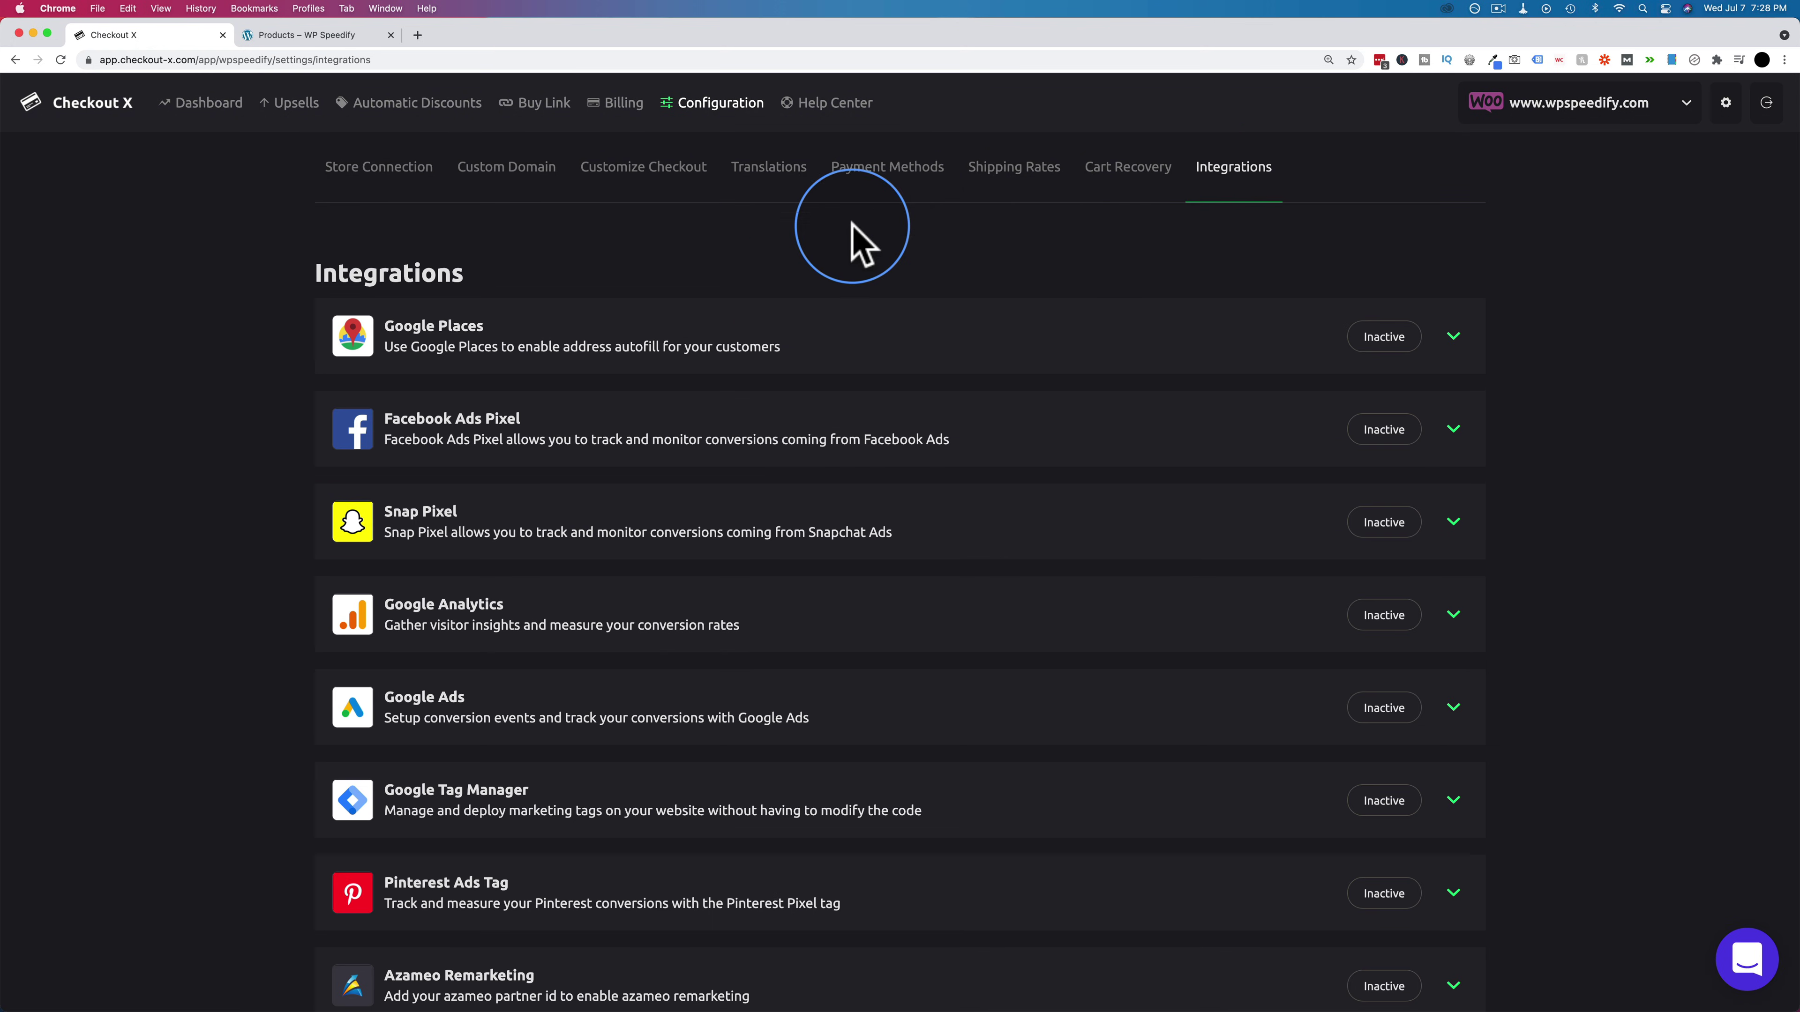
scroll(791, 303, "down", 1)
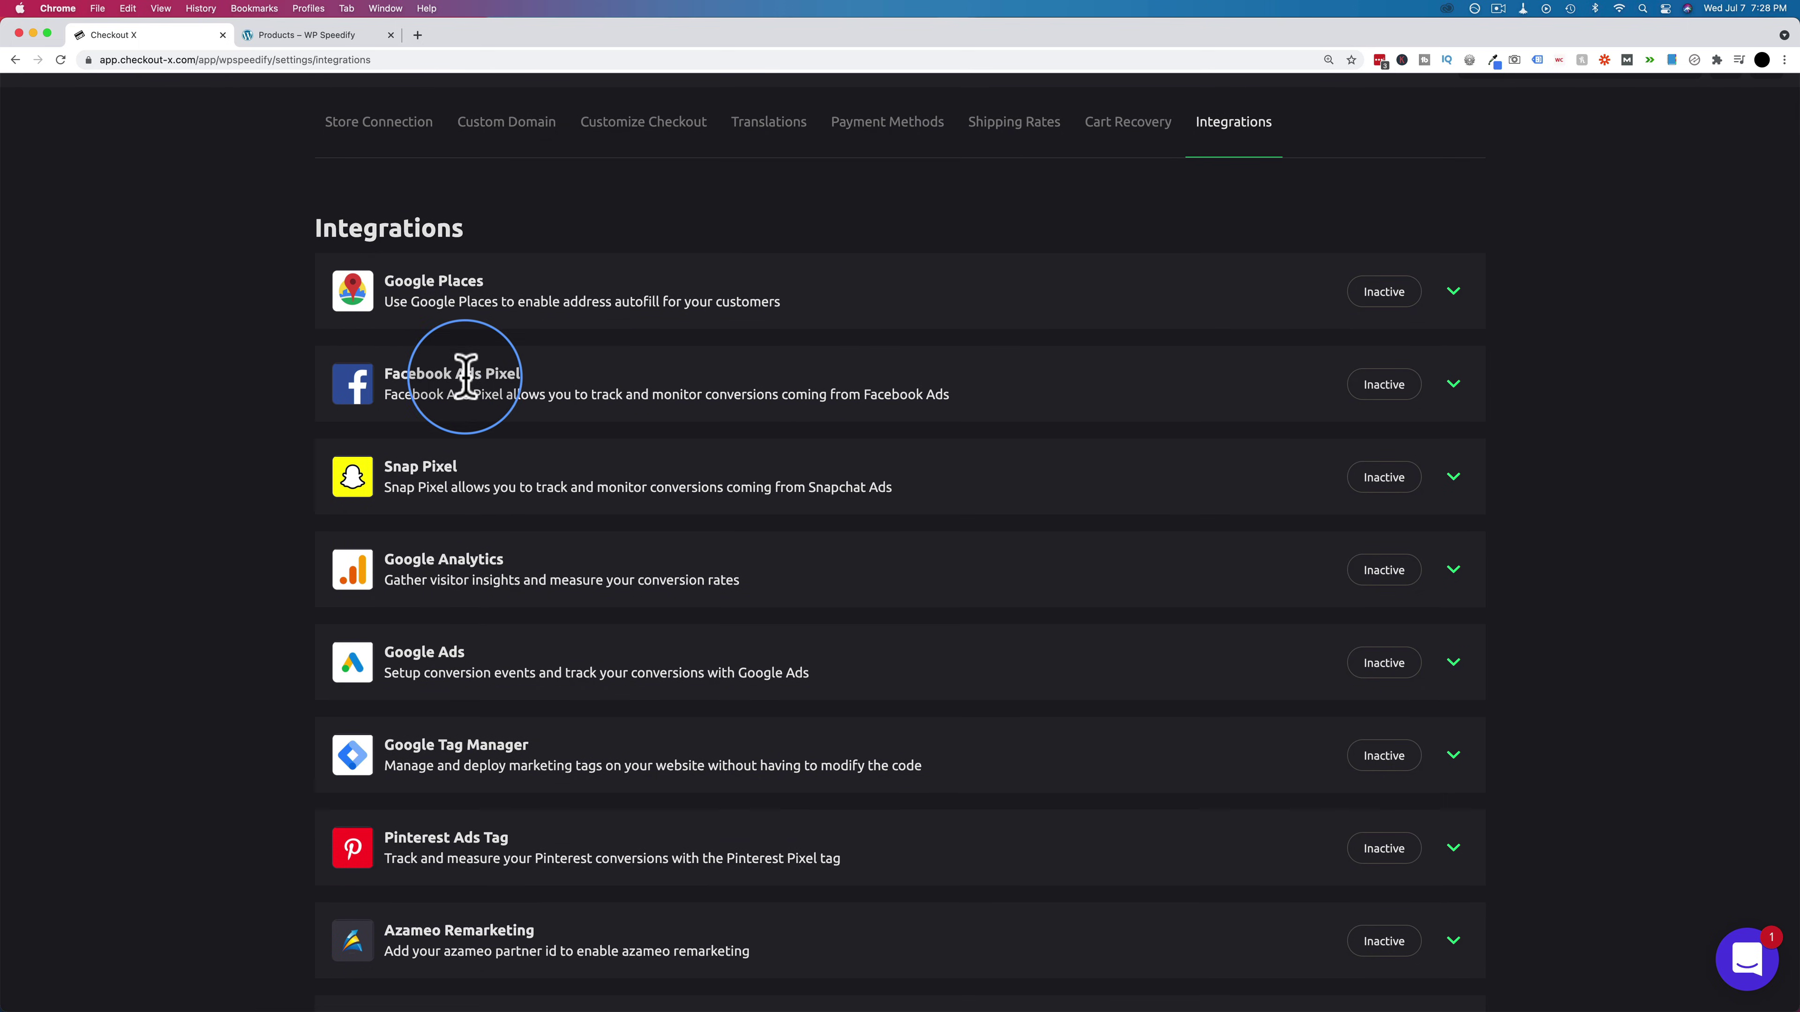
scroll(525, 386, "down", 1)
scroll(535, 389, "down", 3)
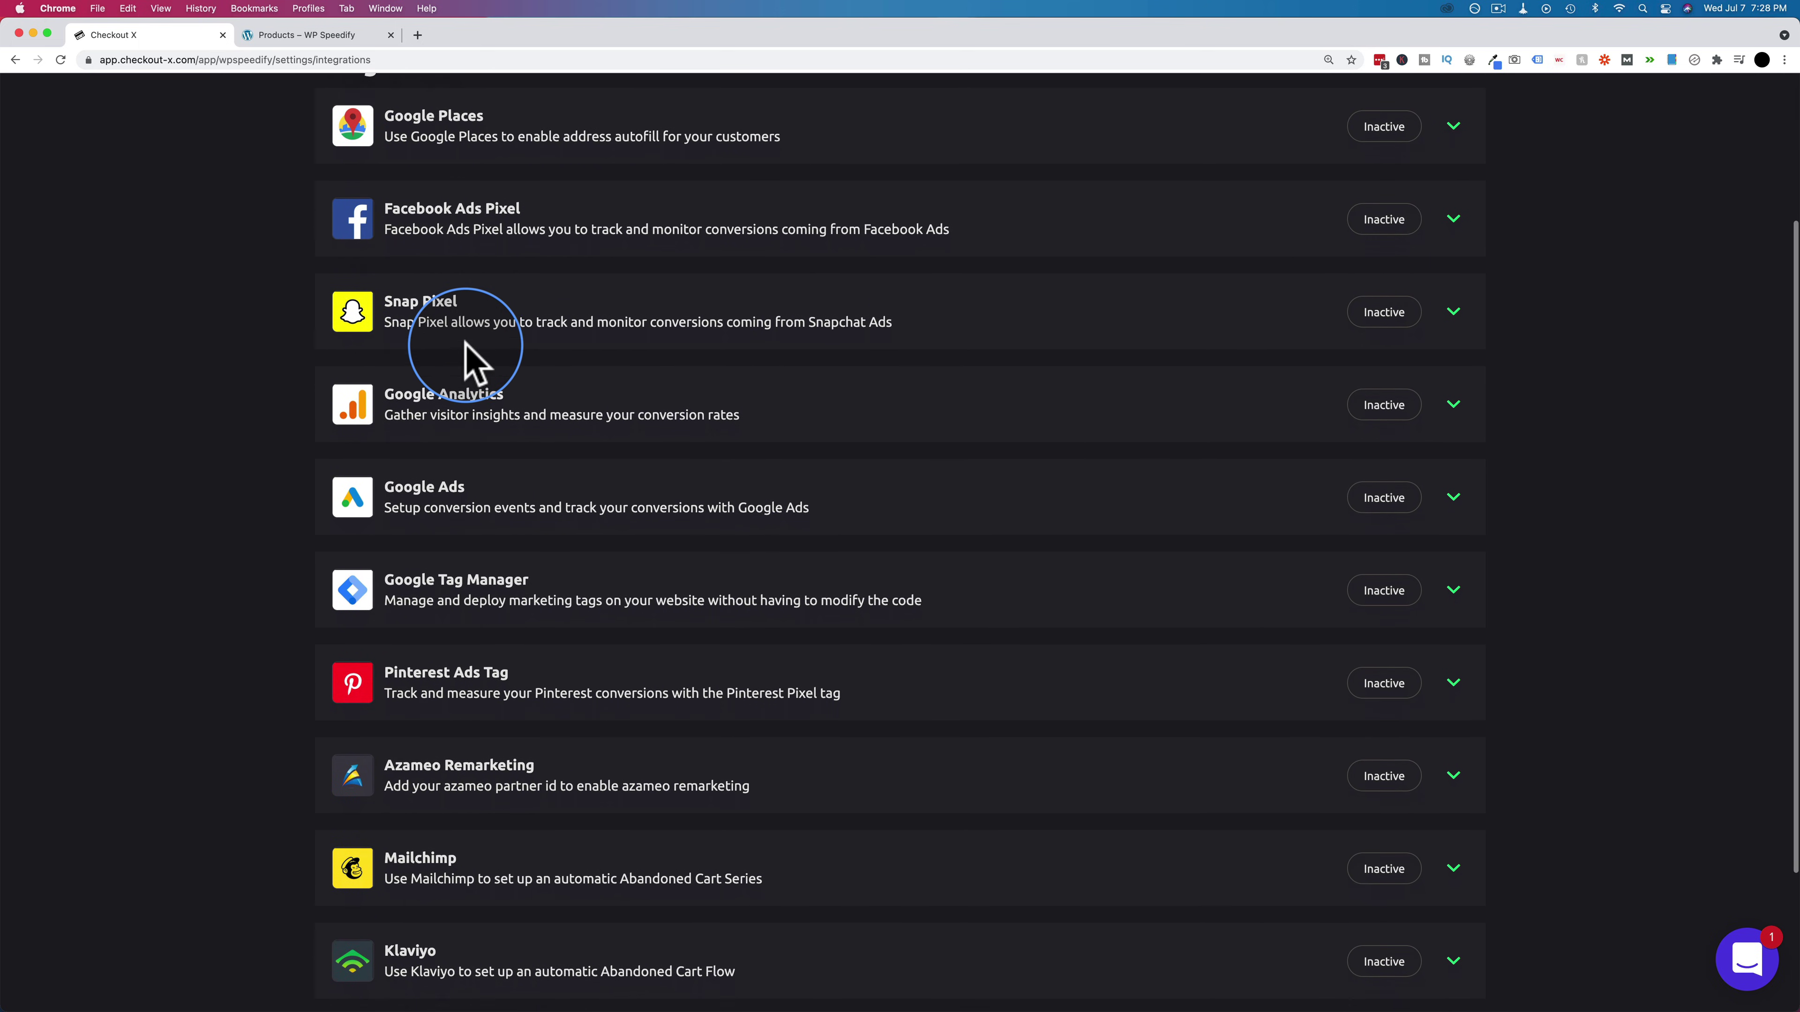
scroll(491, 331, "down", 2)
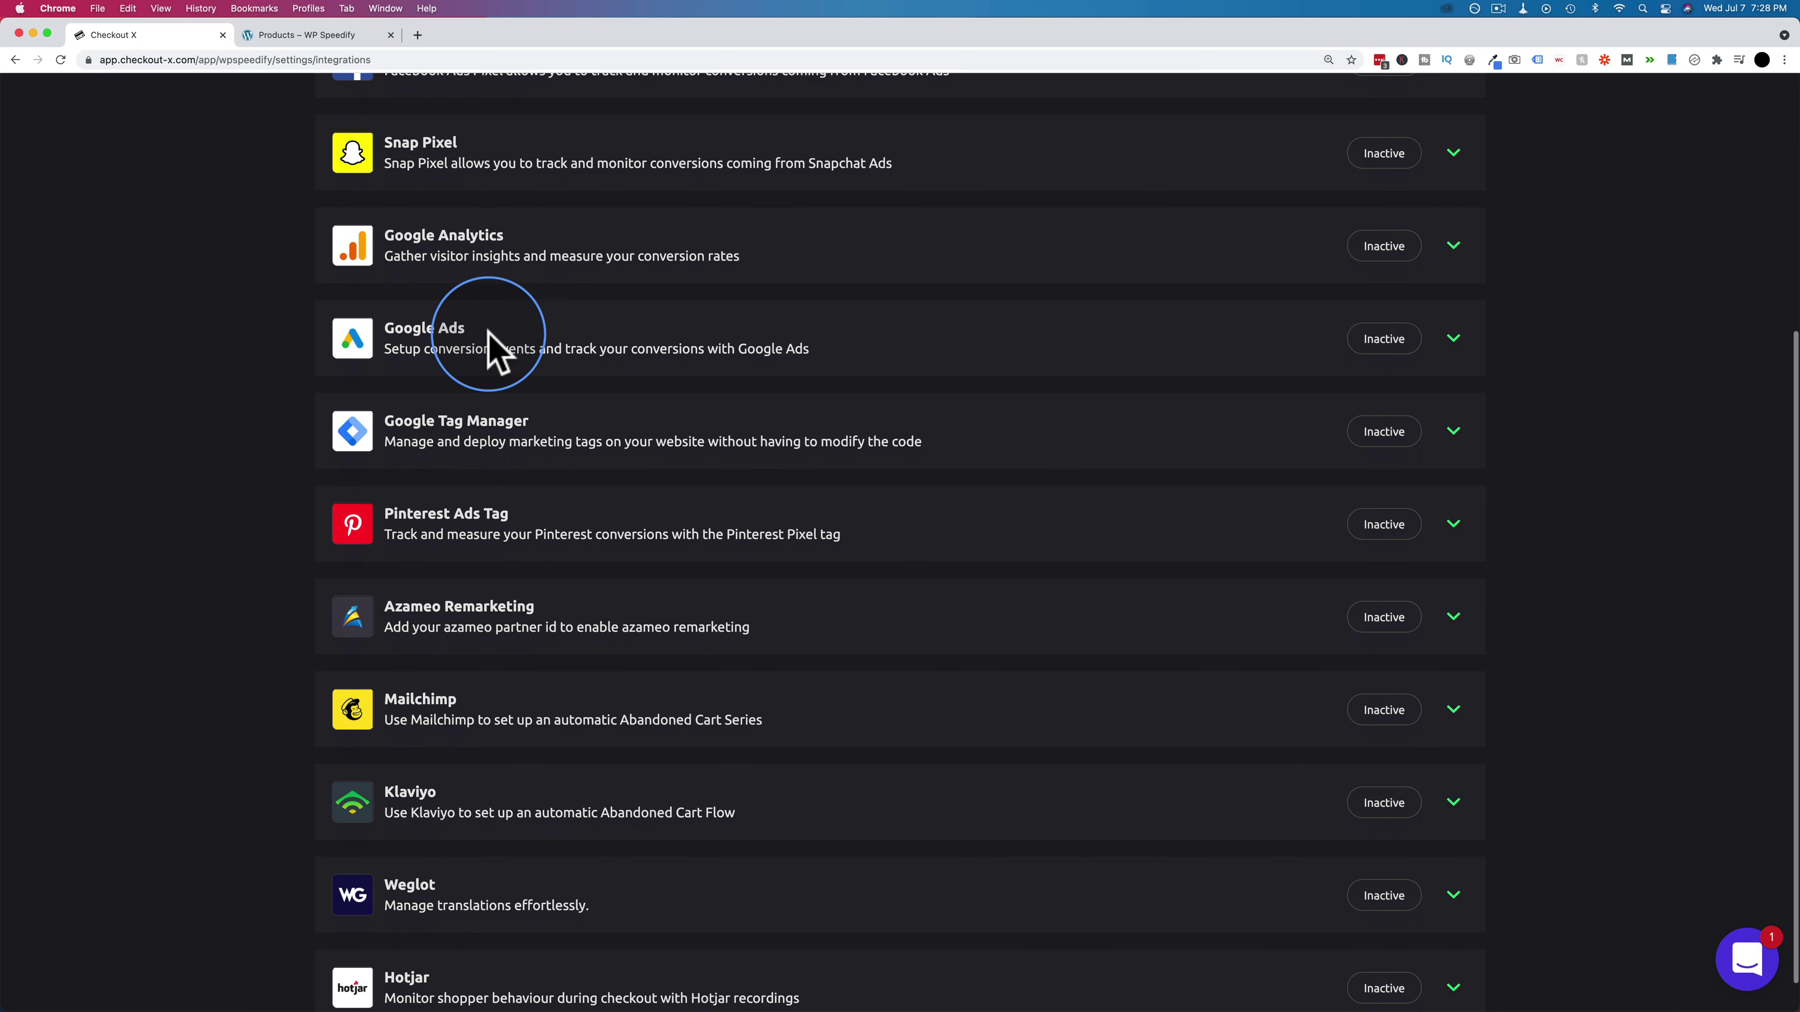
scroll(460, 349, "down", 1)
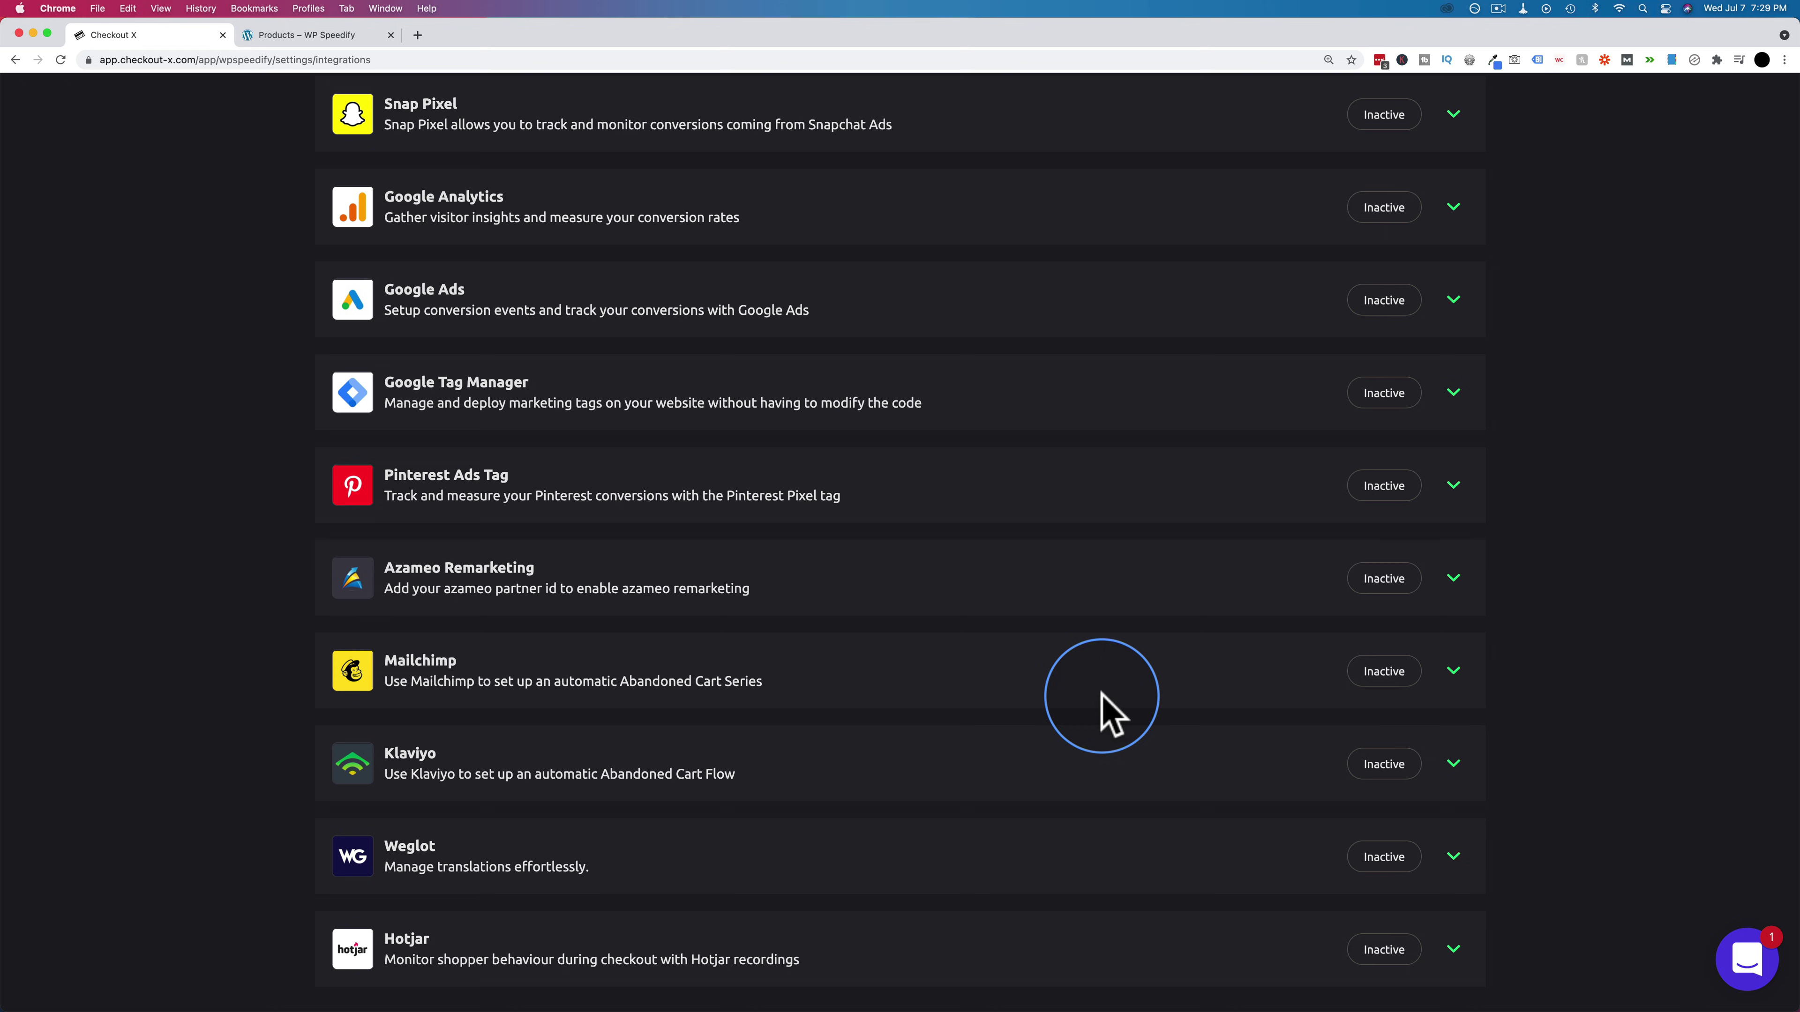
scroll(1102, 698, "up", 6)
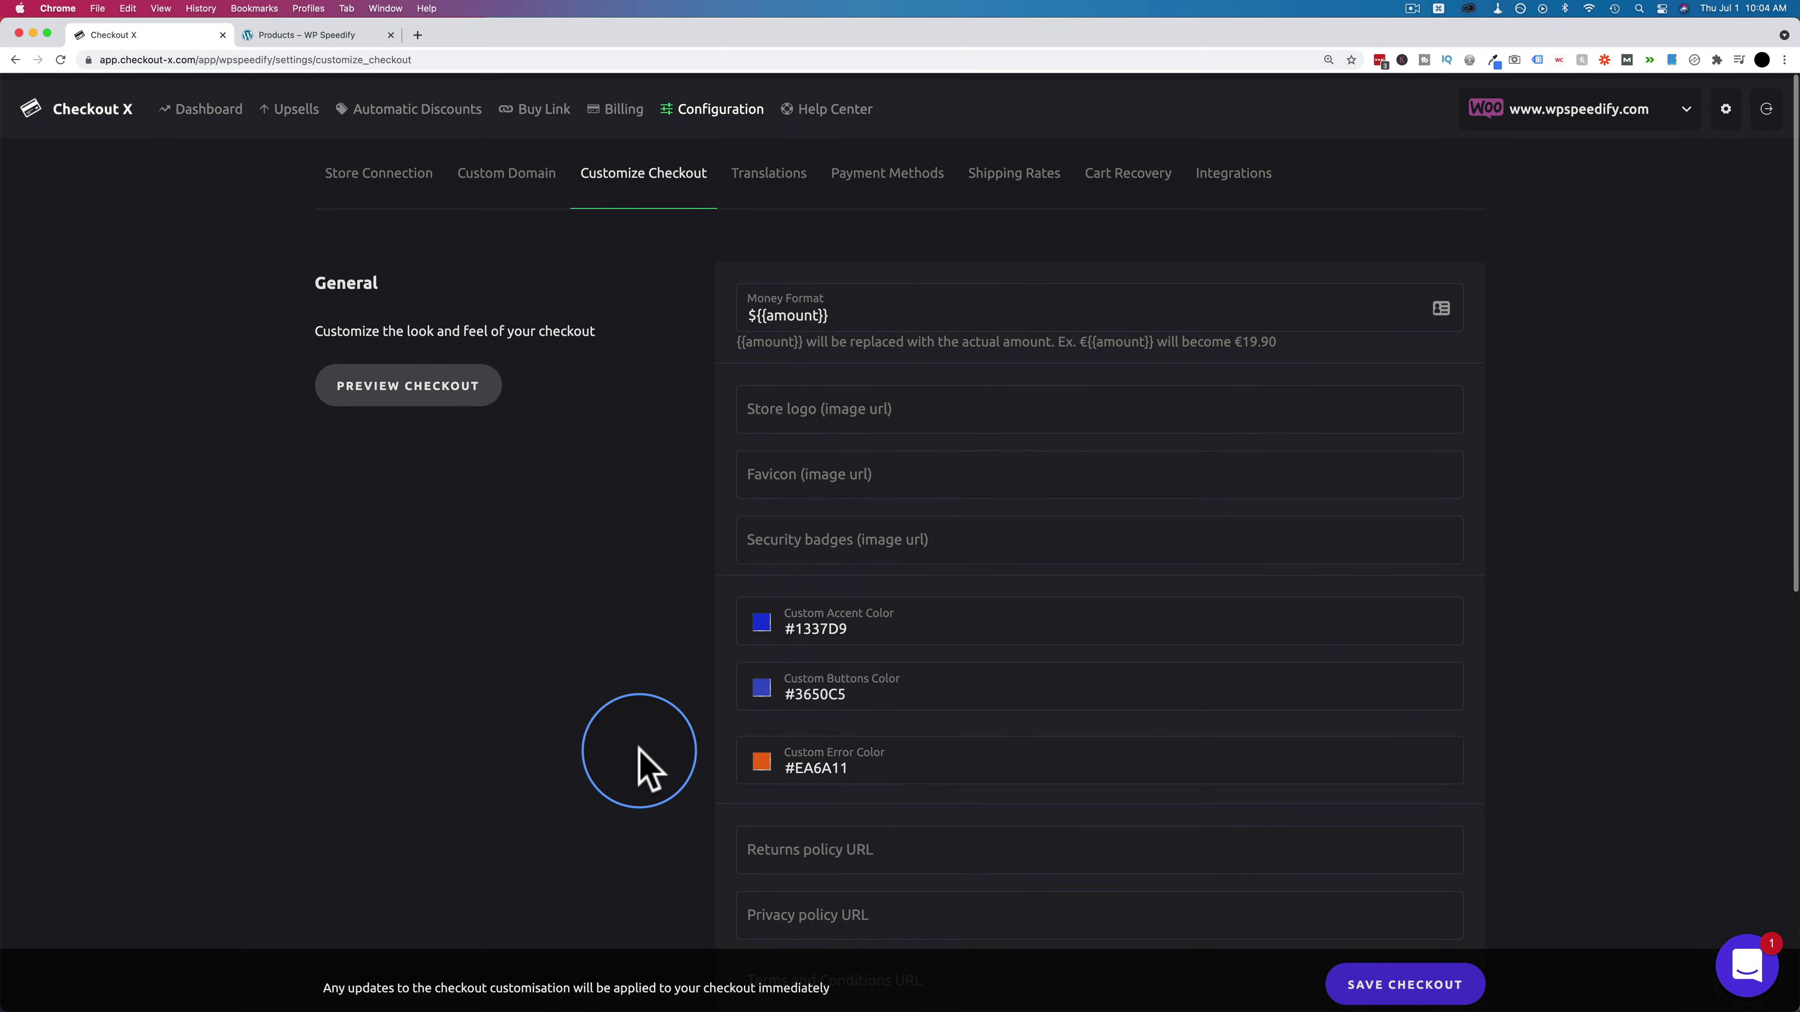
Open the first Yoga Water Bottle upsell from the Upsells list and preview it
left_click(298, 105)
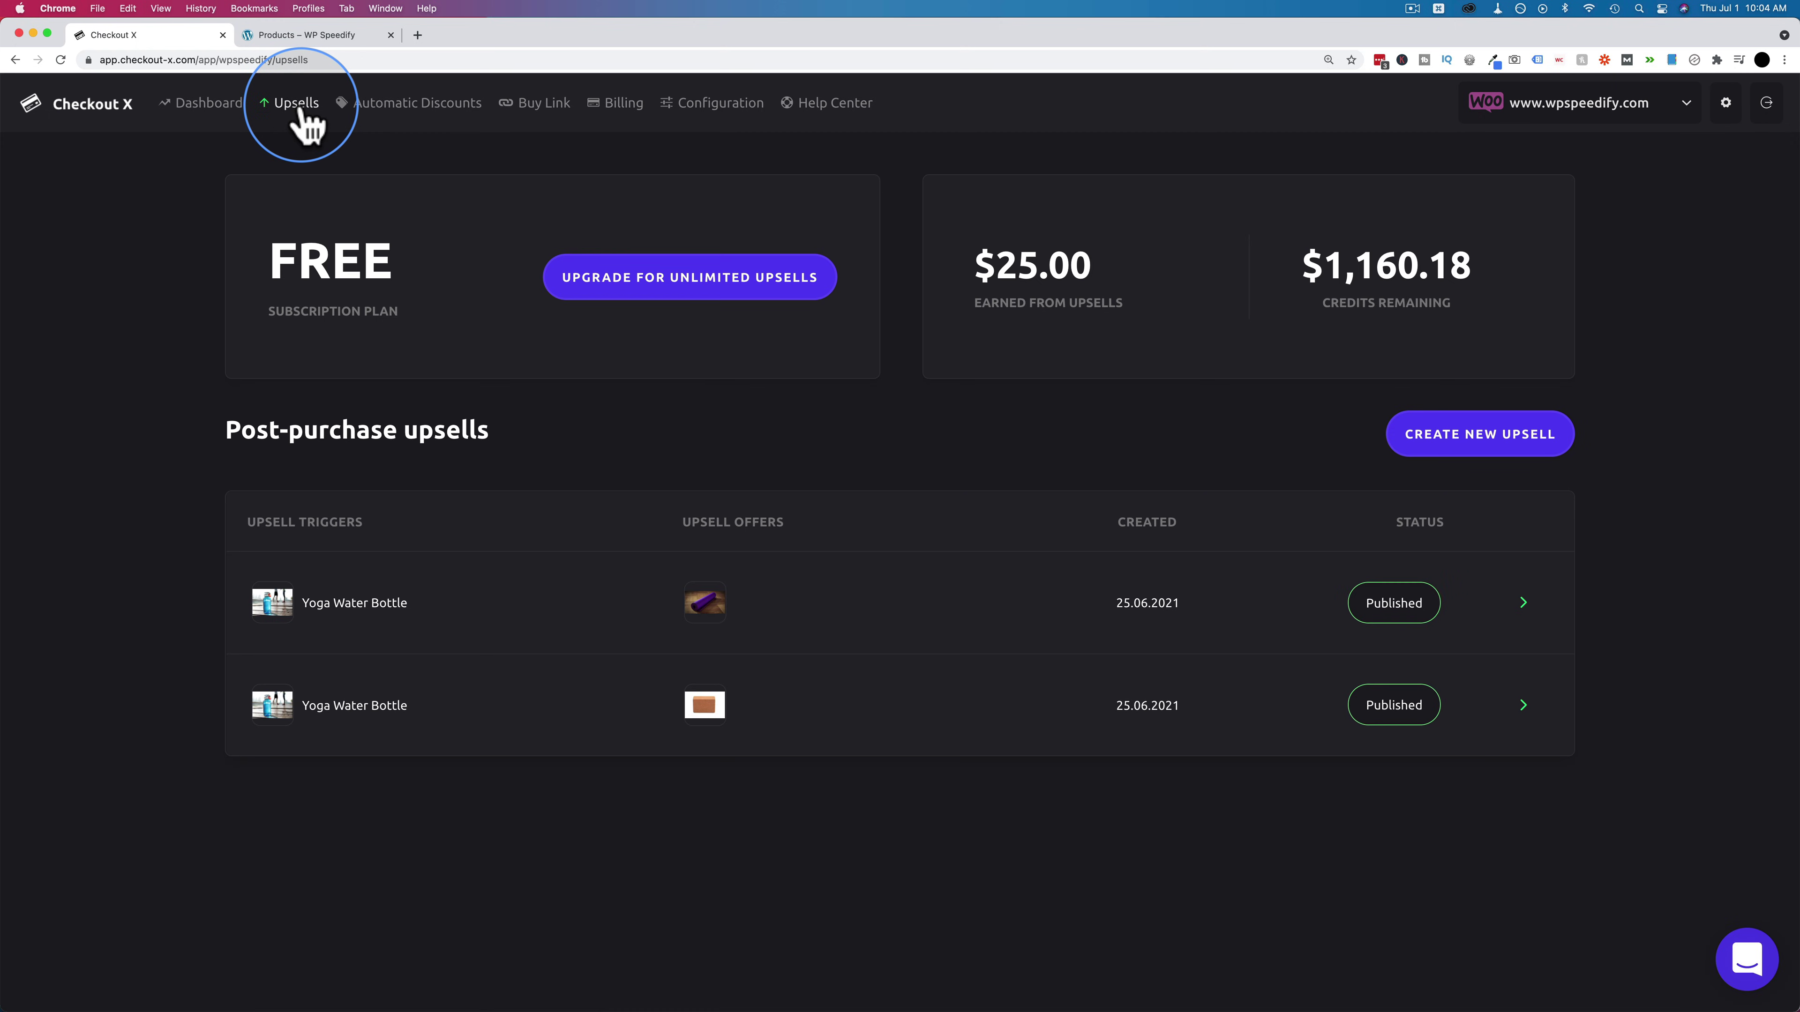
left_click(1053, 603)
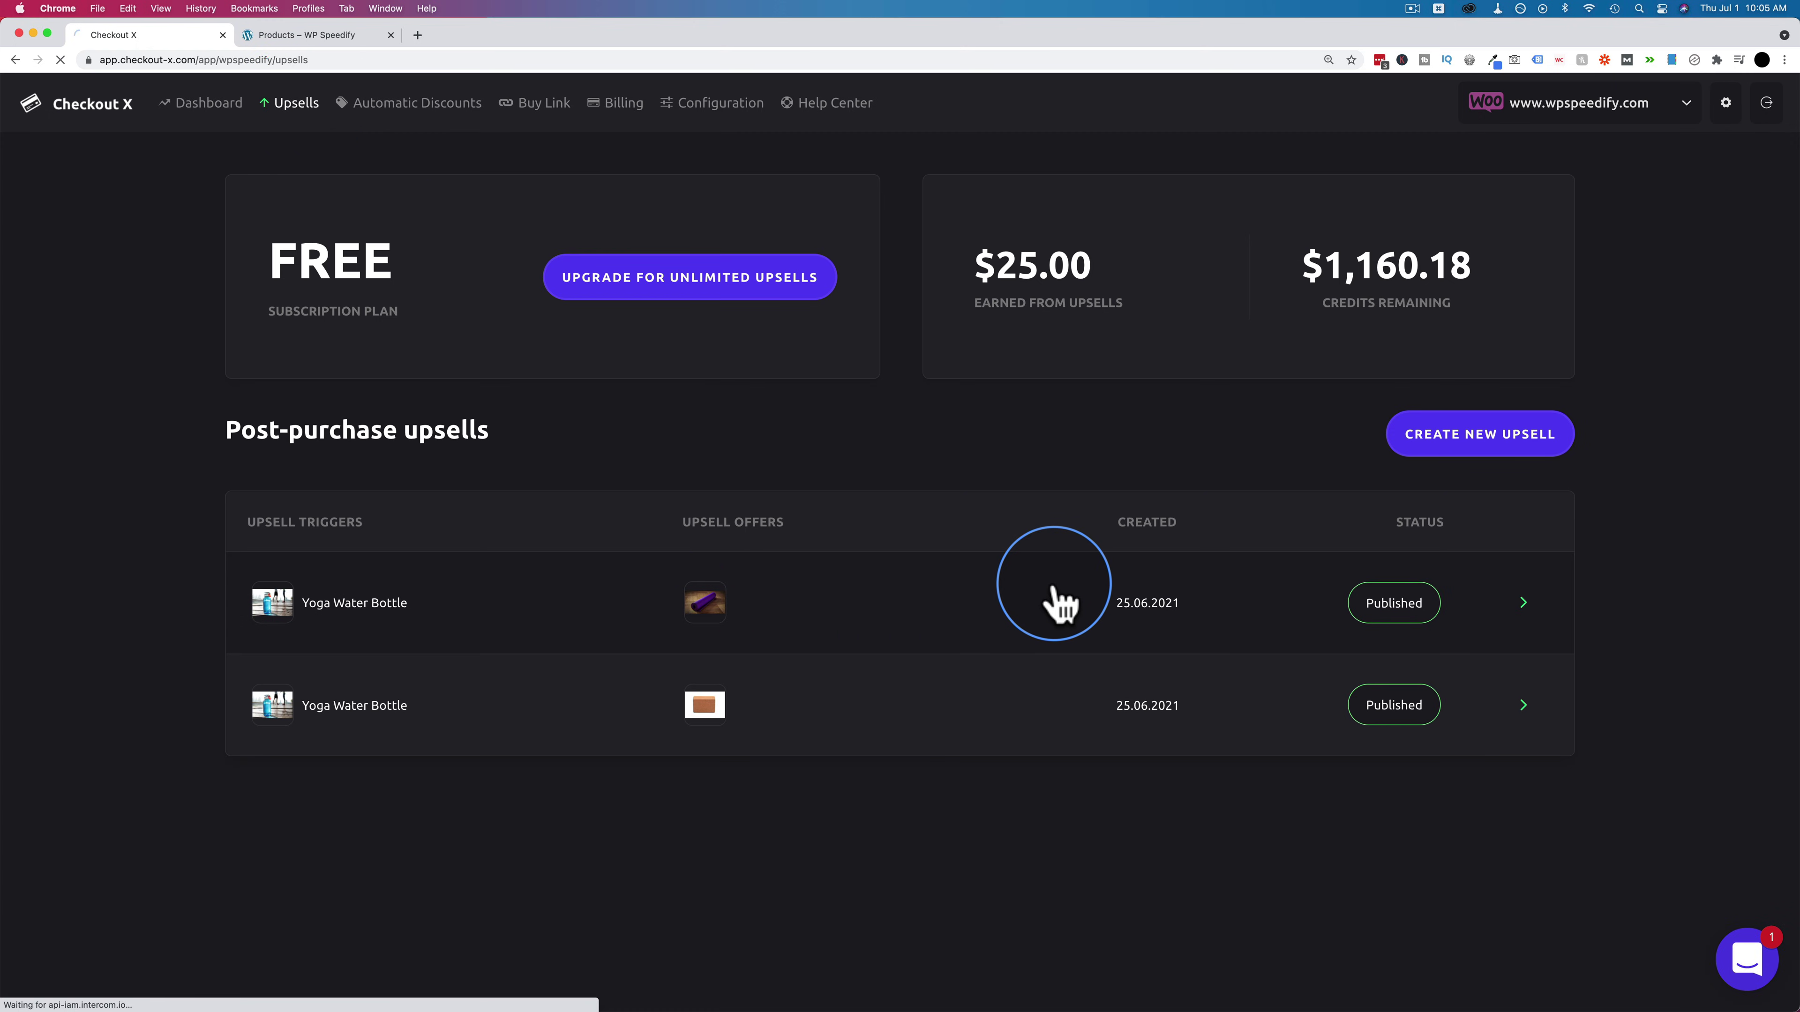
scroll(970, 532, "down", 4)
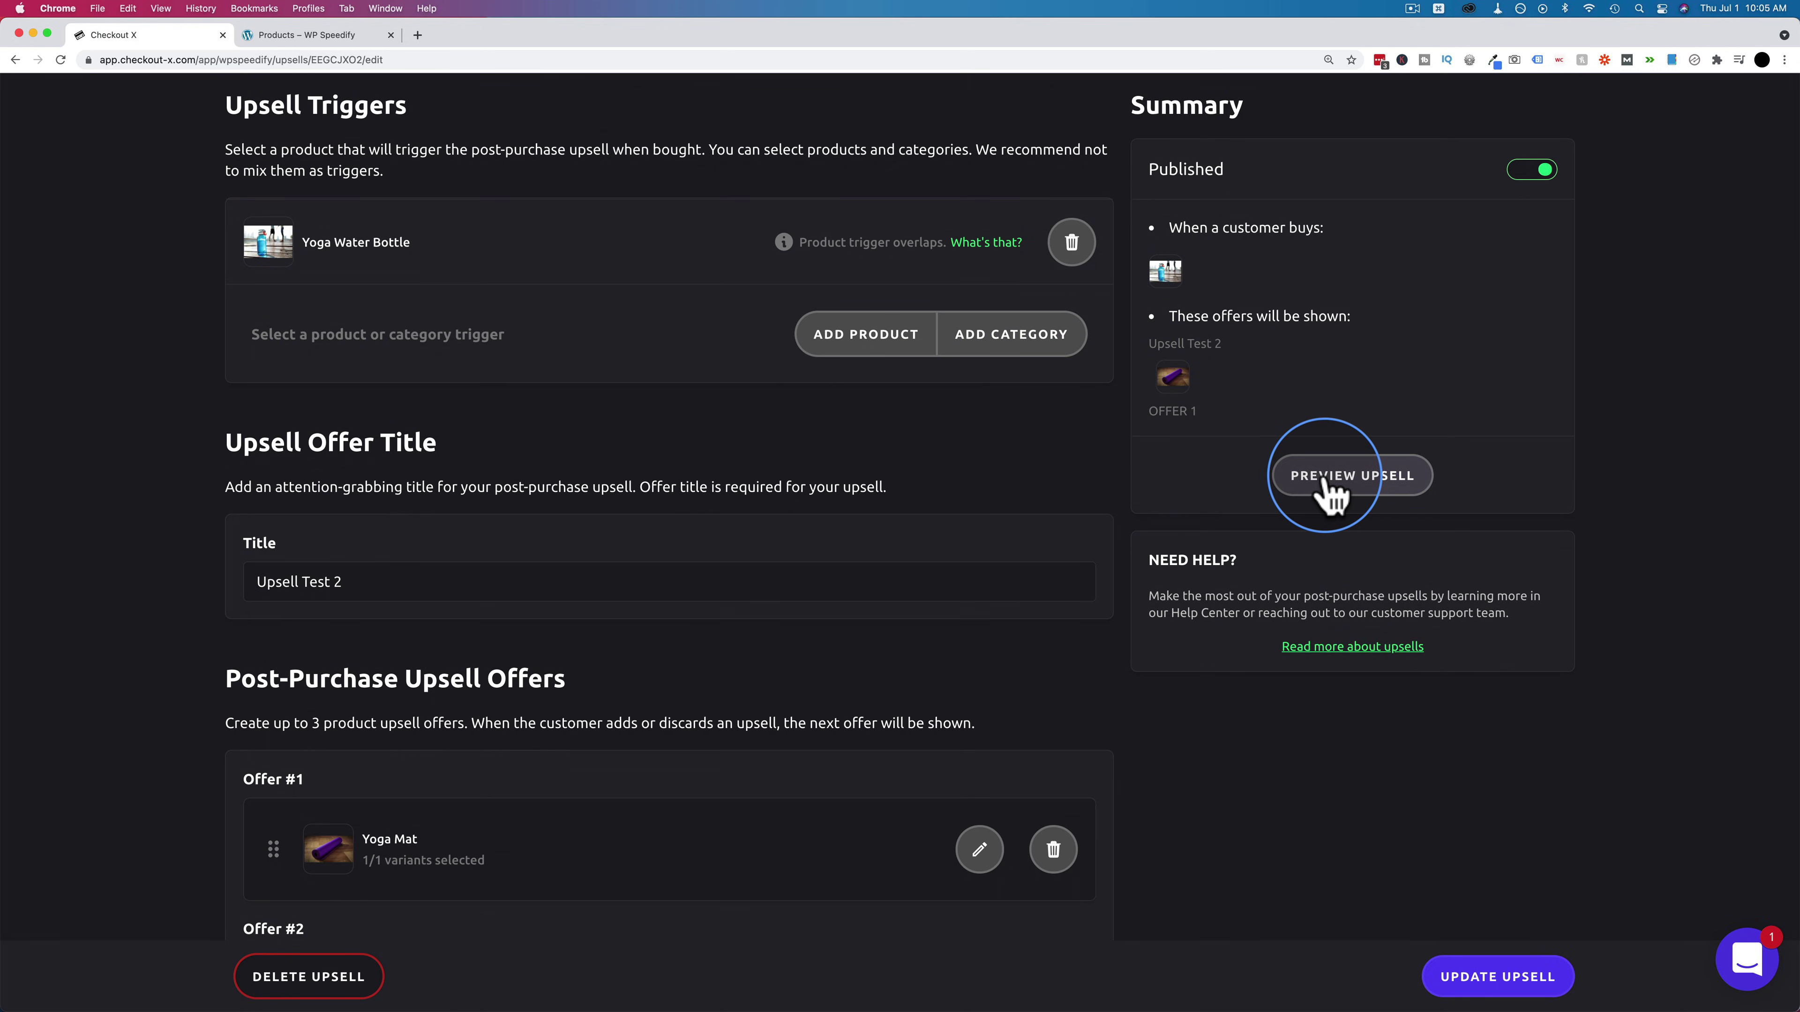
left_click(1326, 492)
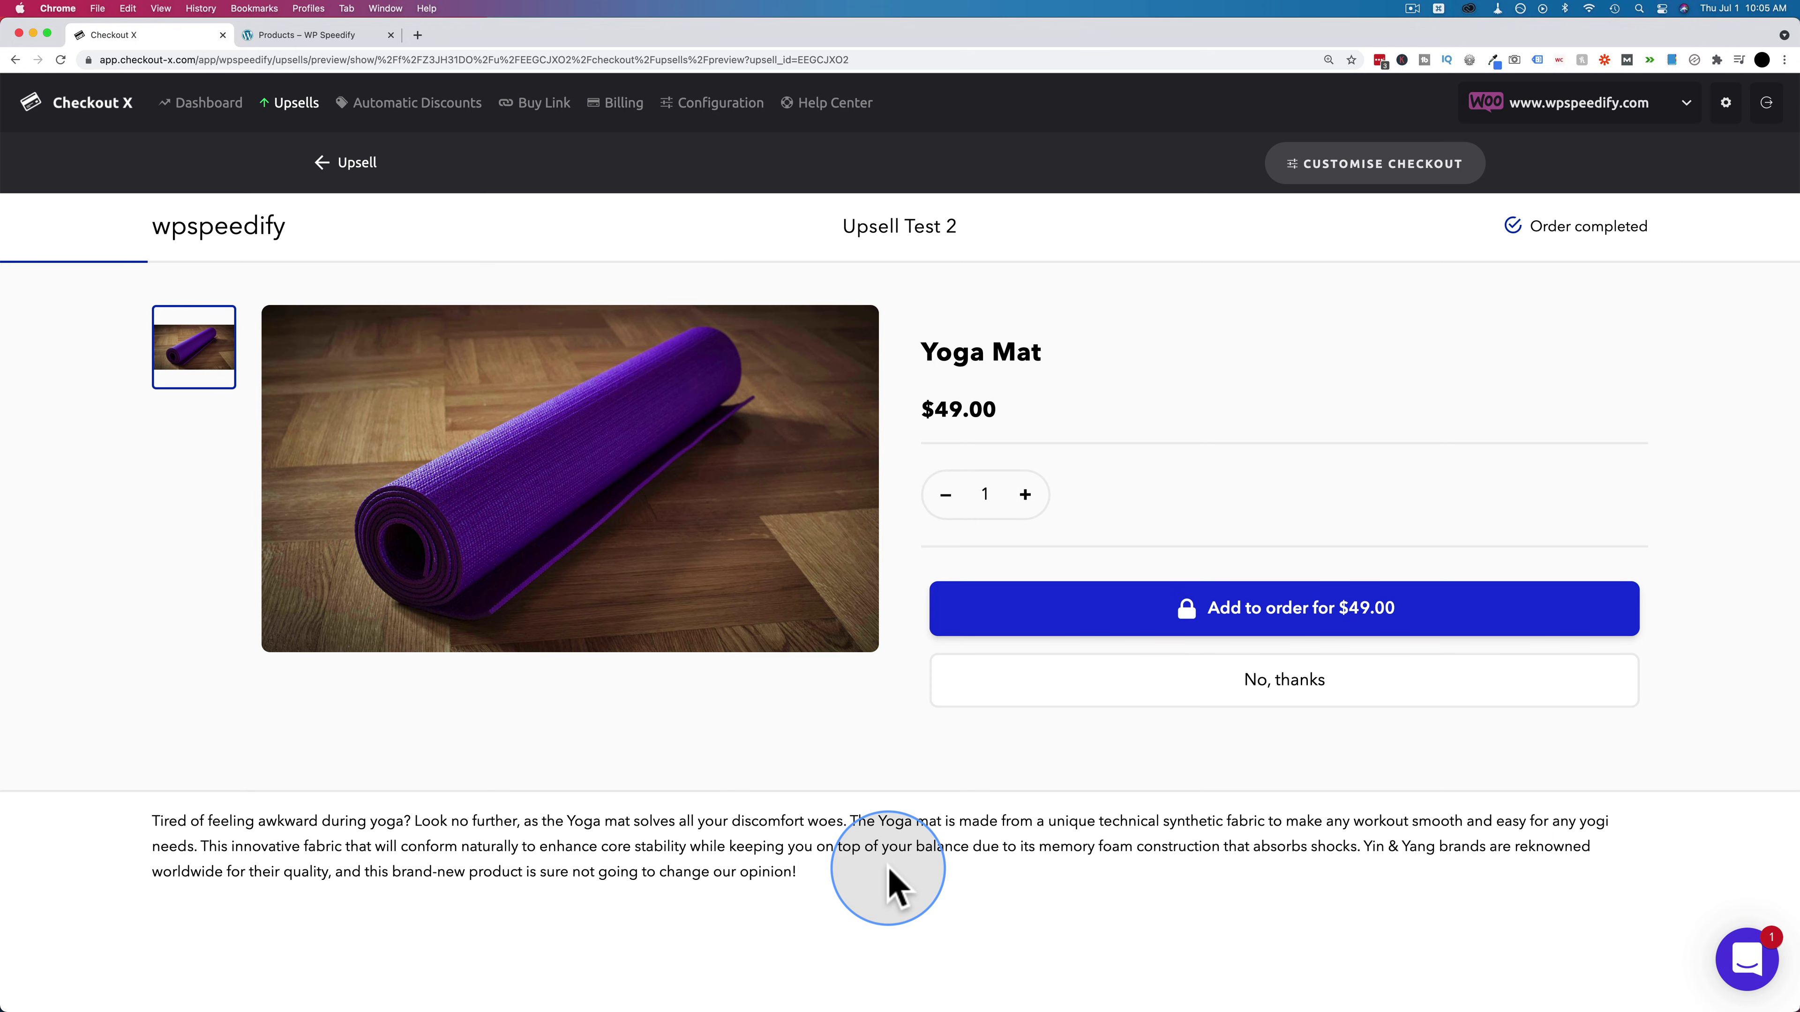
Check the preview's Yoga Mat text, 49.00 price and title, then select the Upsell Test 2 title field
left_click_drag(864, 884, 141, 820)
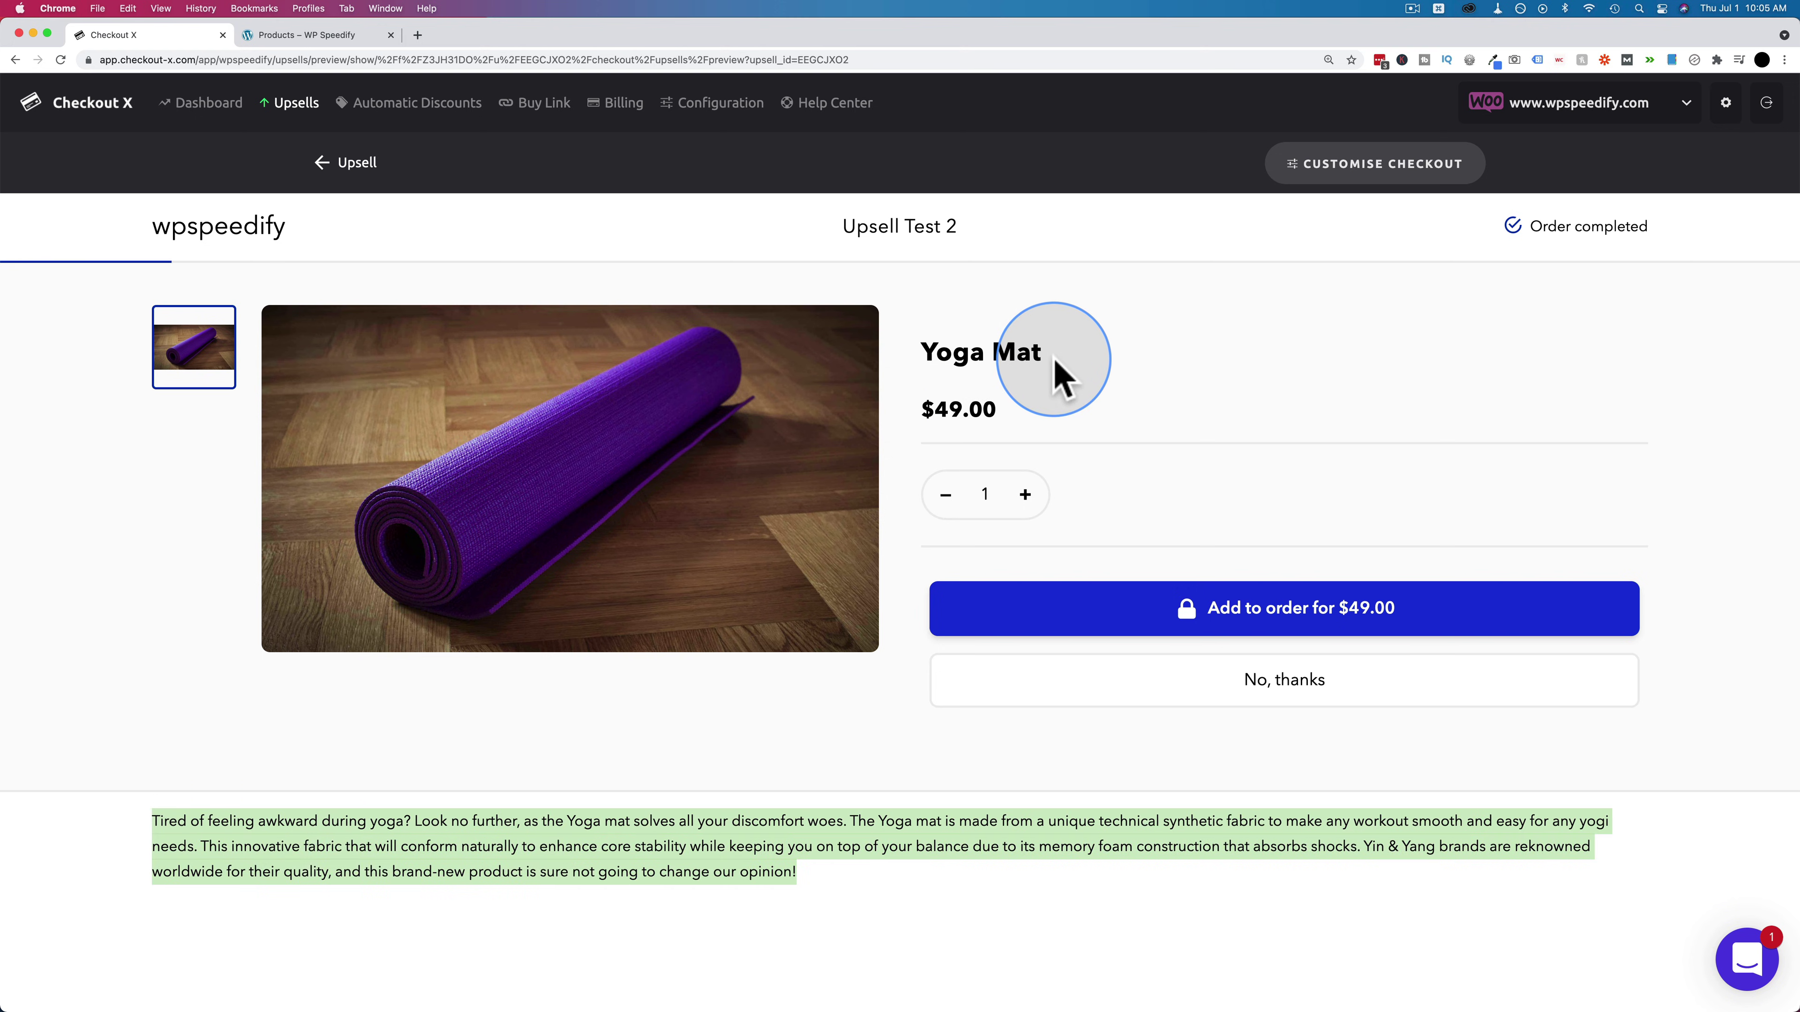
left_click_drag(1052, 358, 910, 357)
double_click(937, 409)
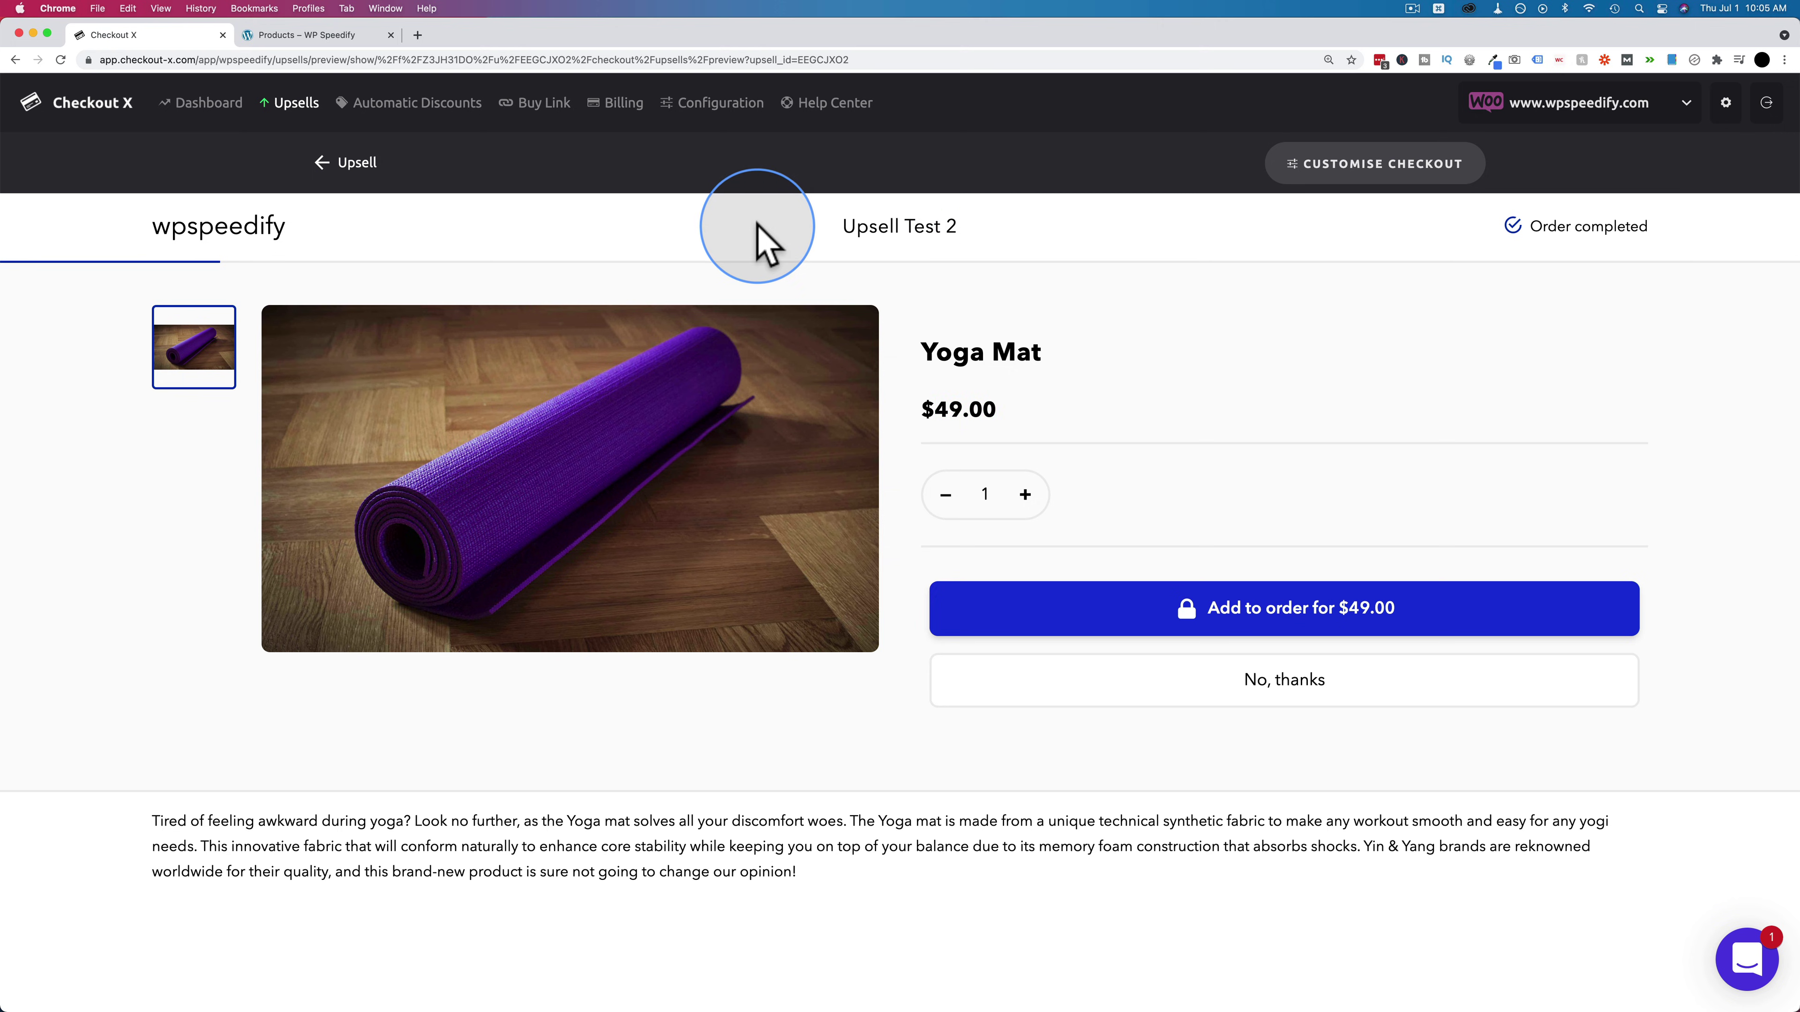
triple_click(855, 229)
left_click(843, 240)
triple_click(847, 226)
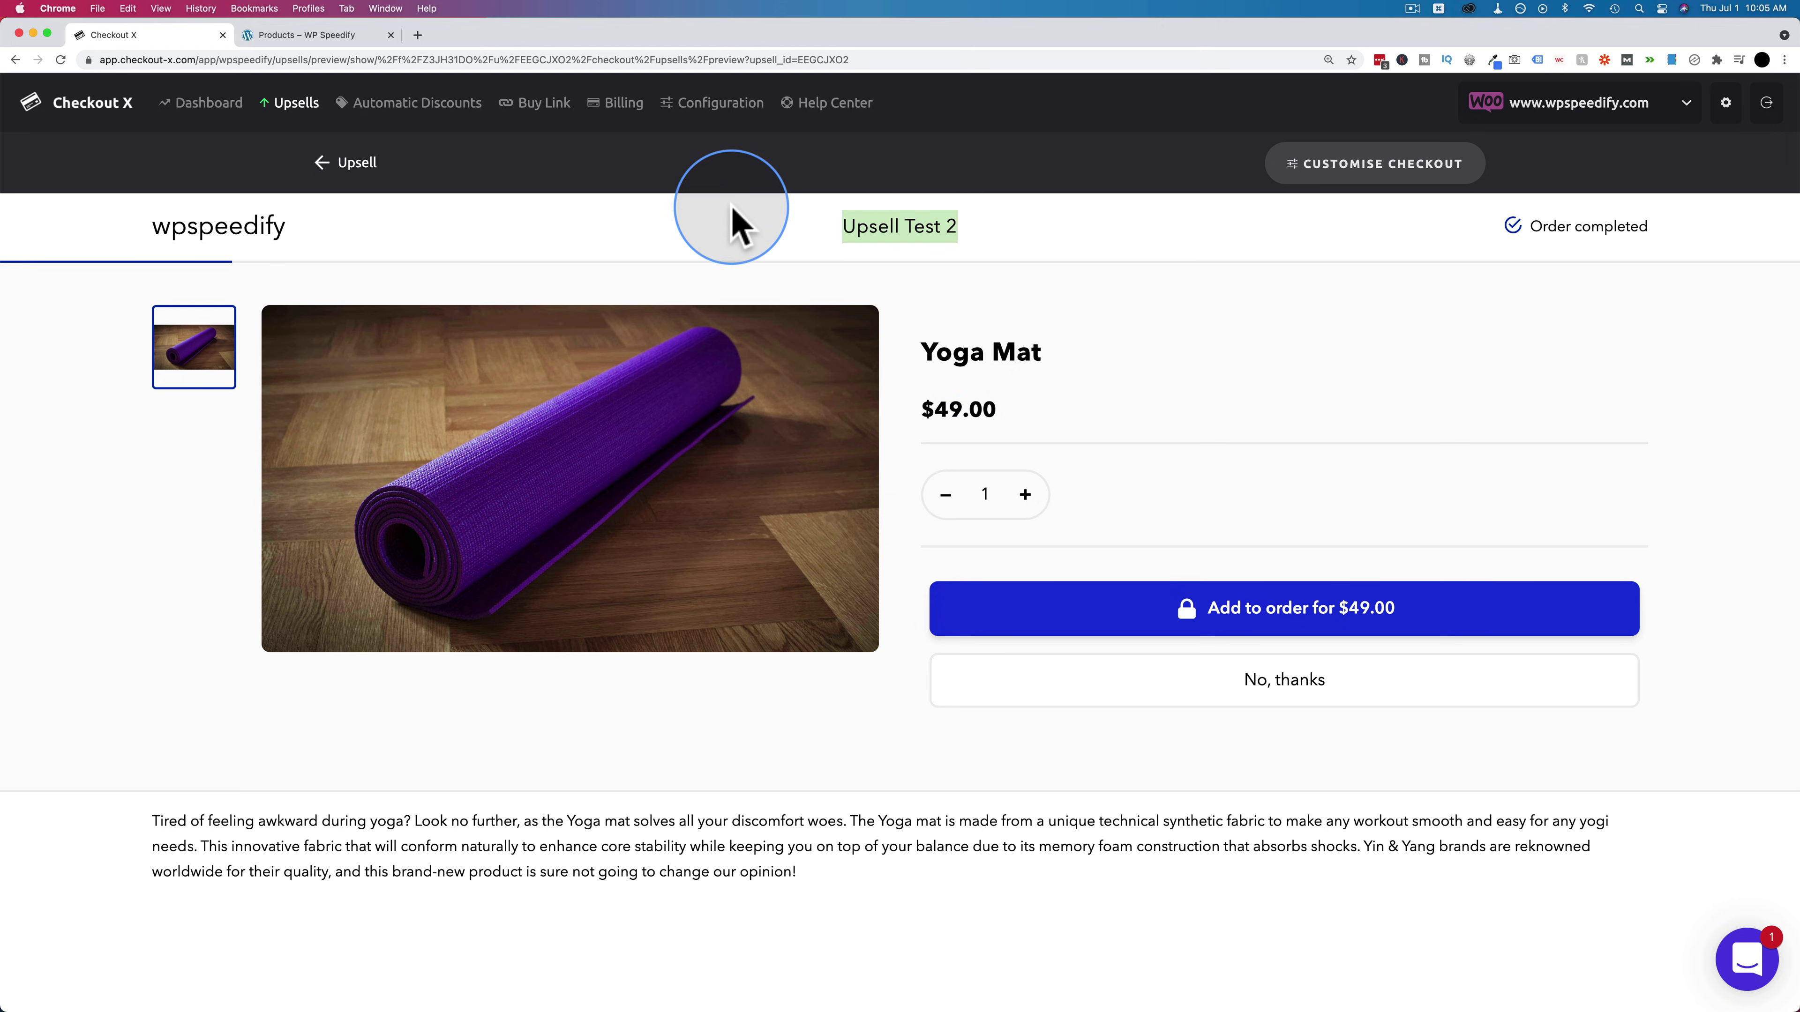
left_click(334, 169)
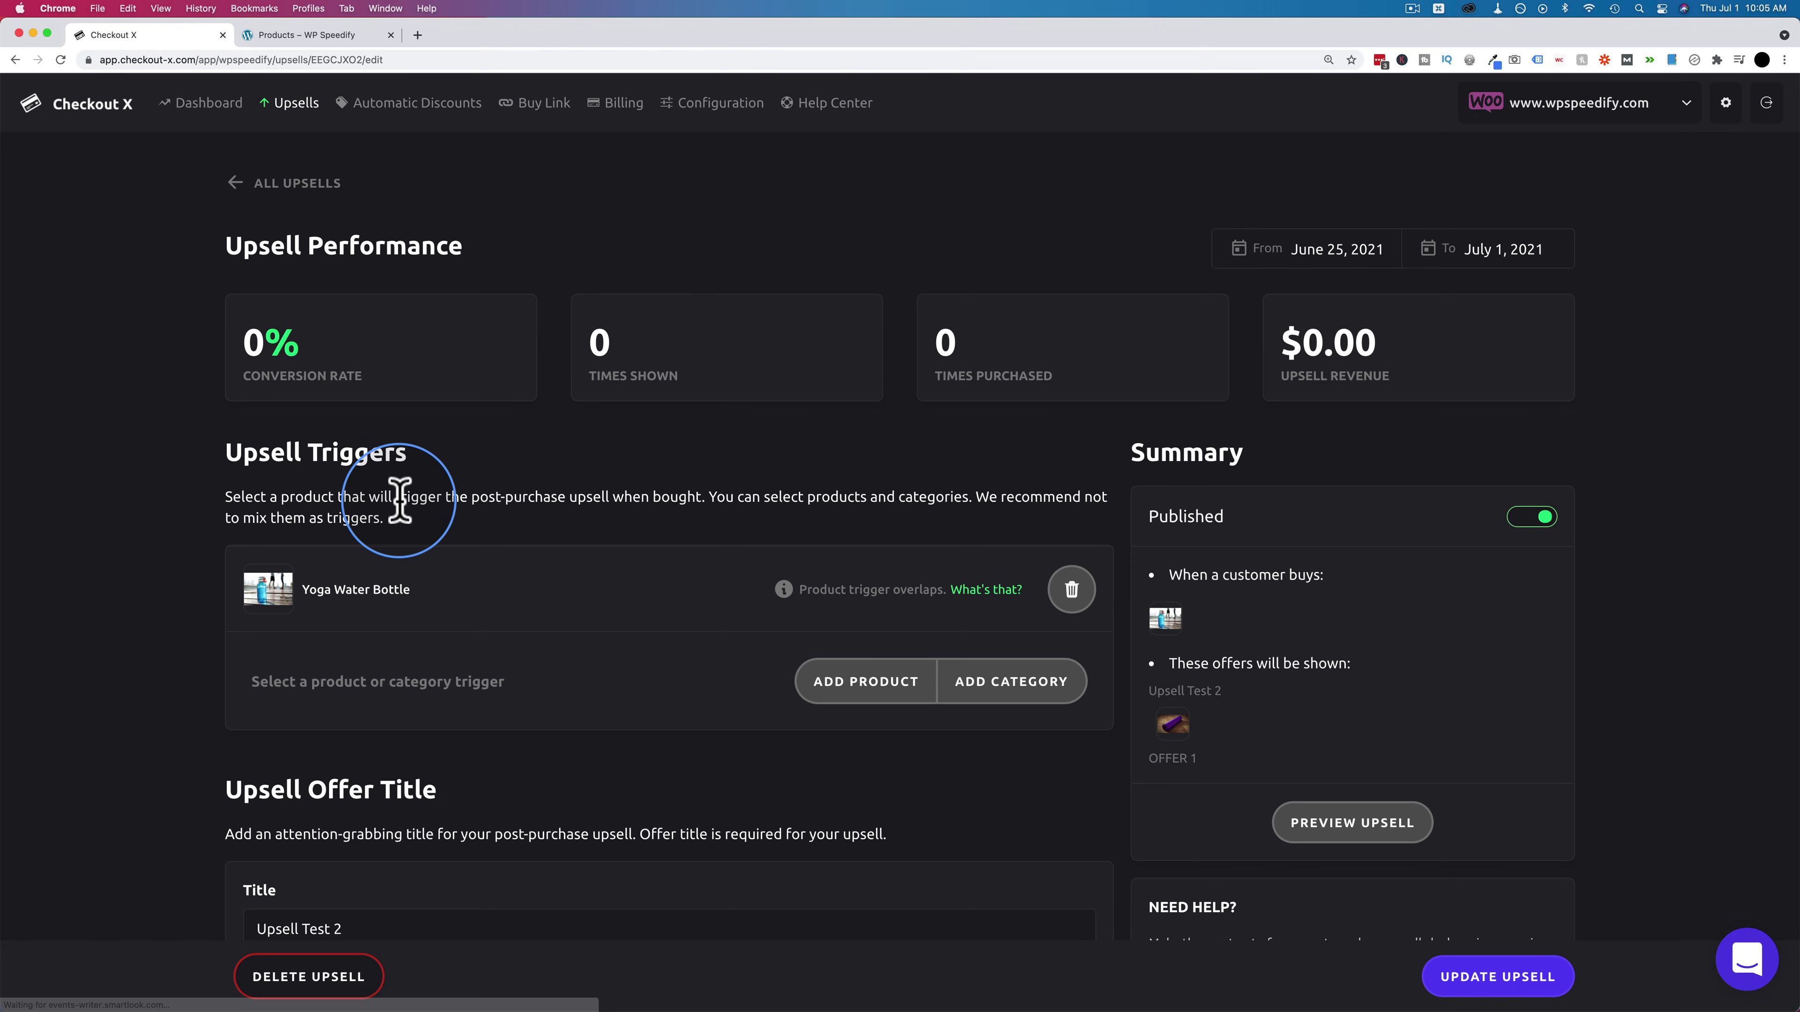
scroll(398, 500, "down", 5)
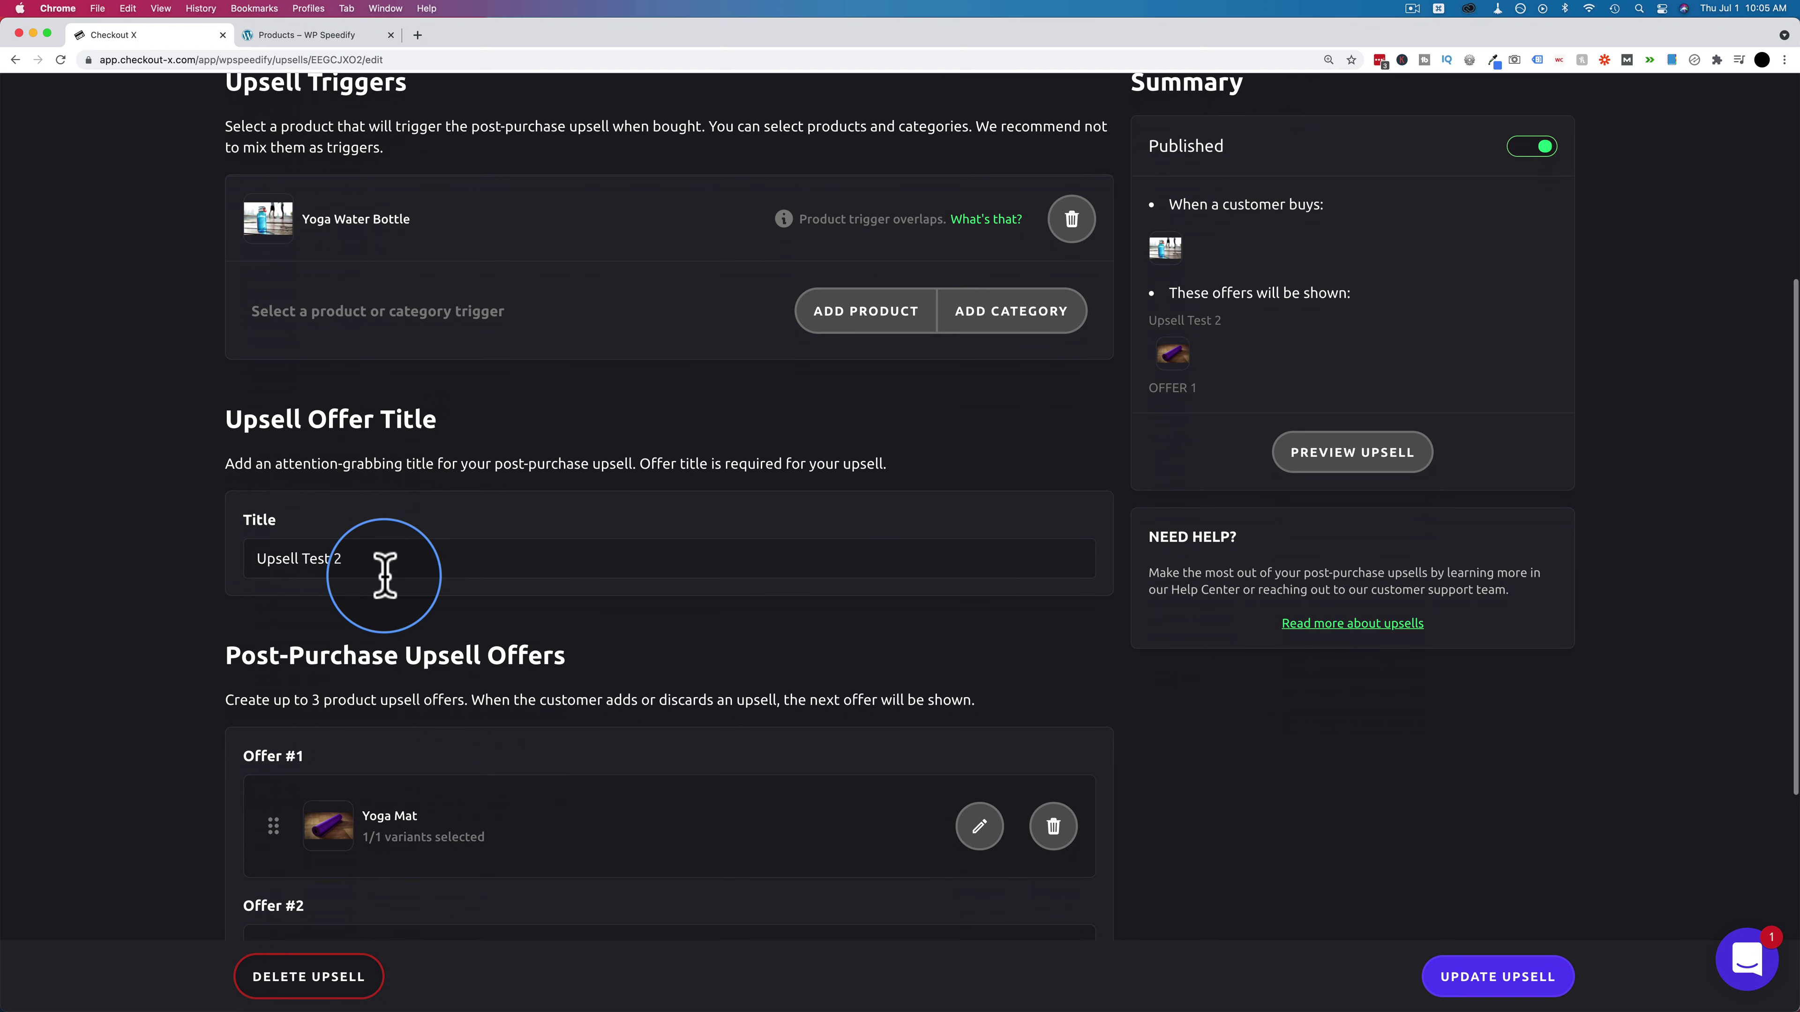
left_click_drag(384, 574, 205, 565)
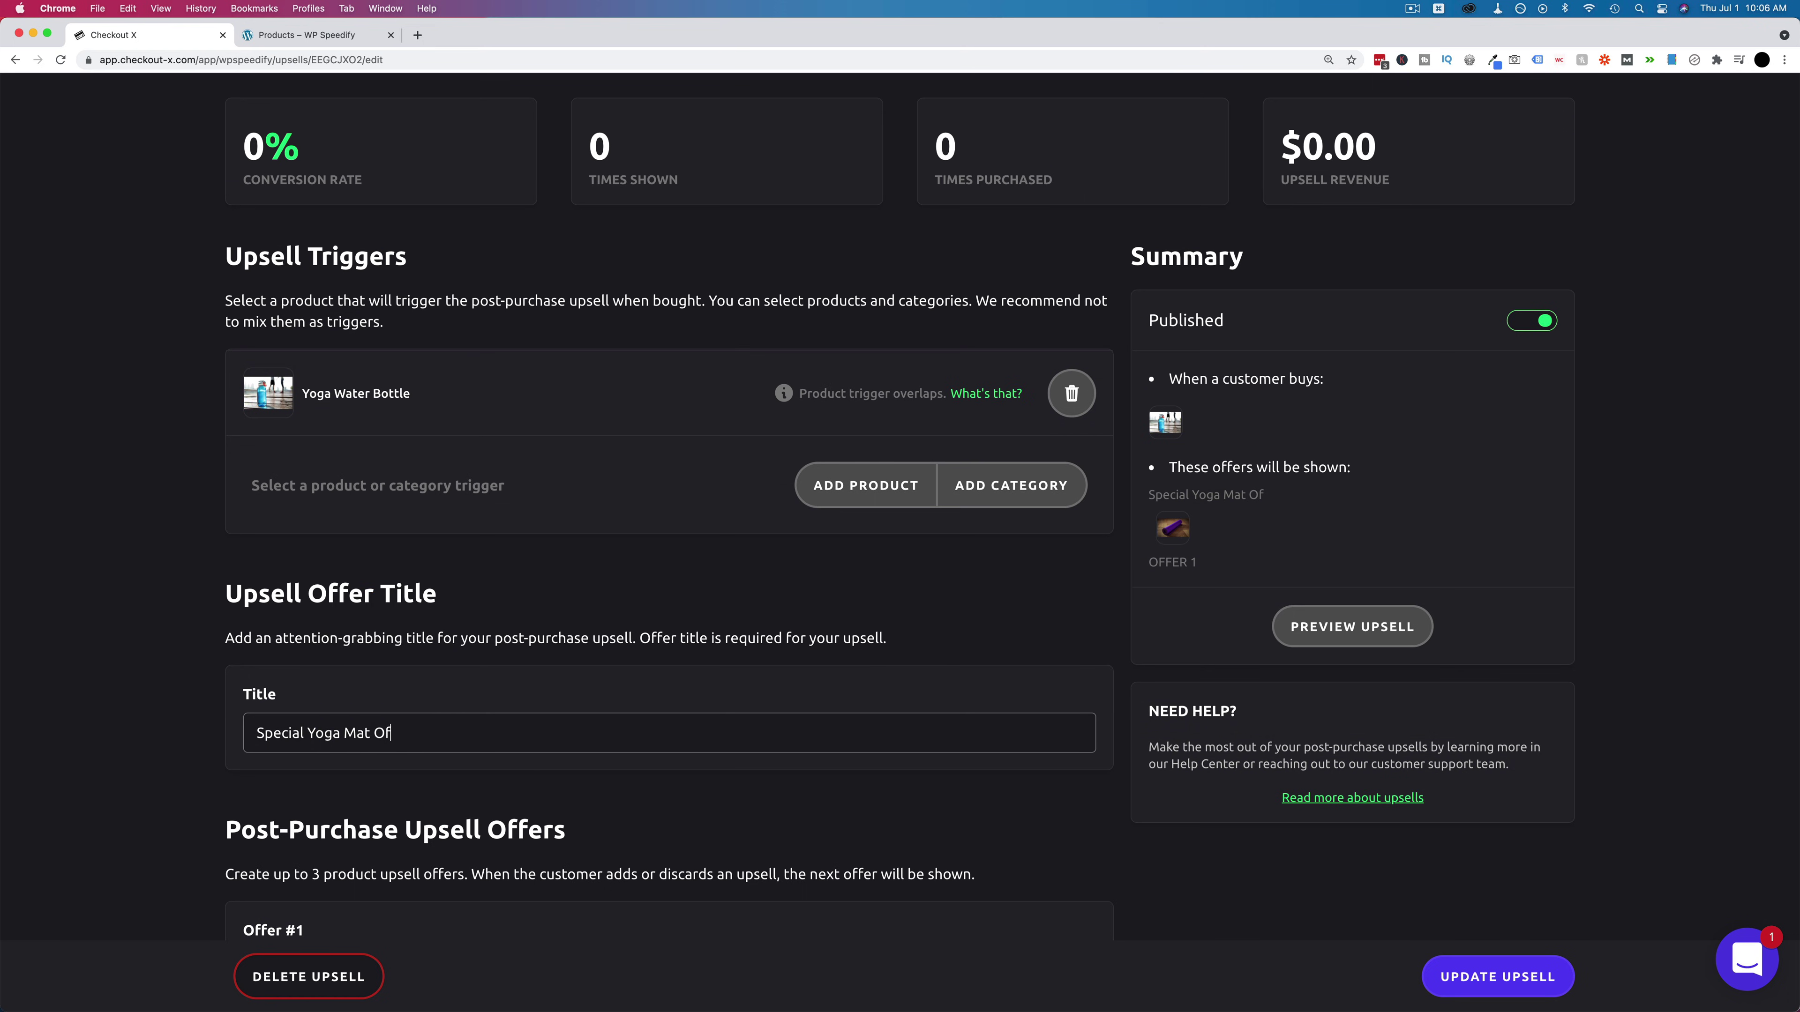
Preview the 'Special Yoga Mat Offer' upsell, then review Offer #1's Yoga Mat variants and cancel without changes
left_click(1329, 631)
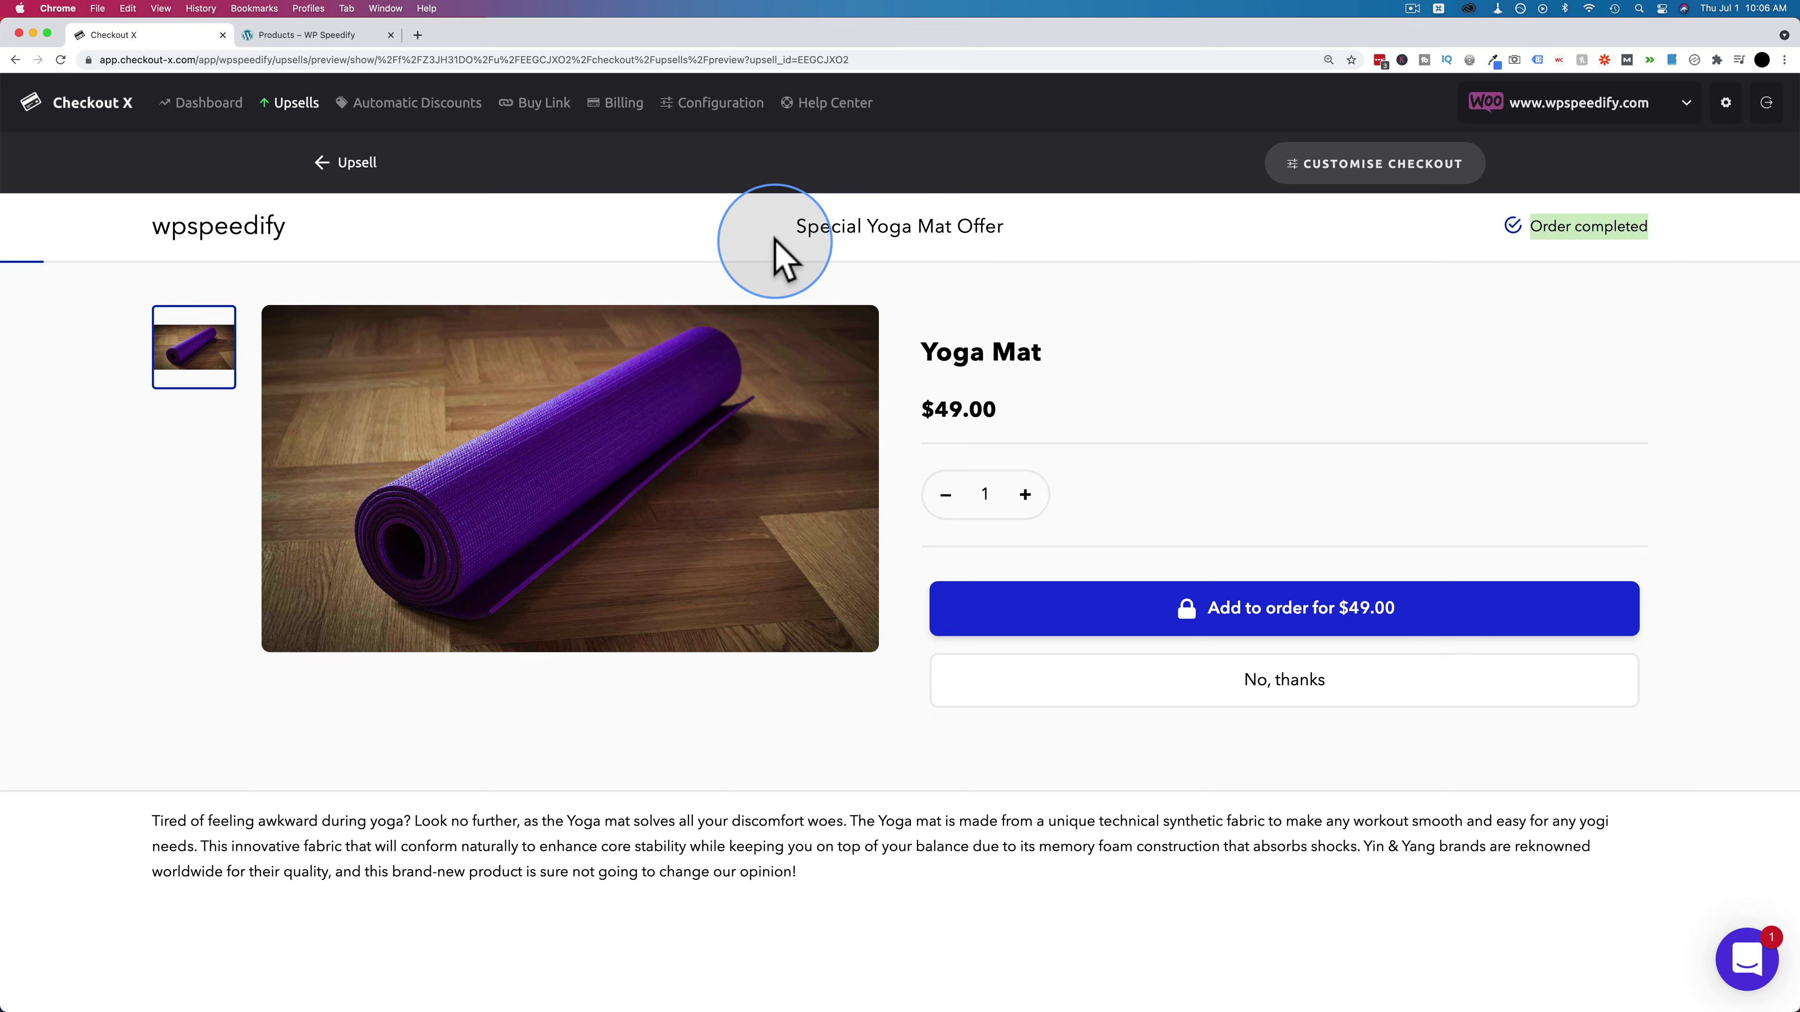
left_click(332, 170)
scroll(614, 603, "down", 7)
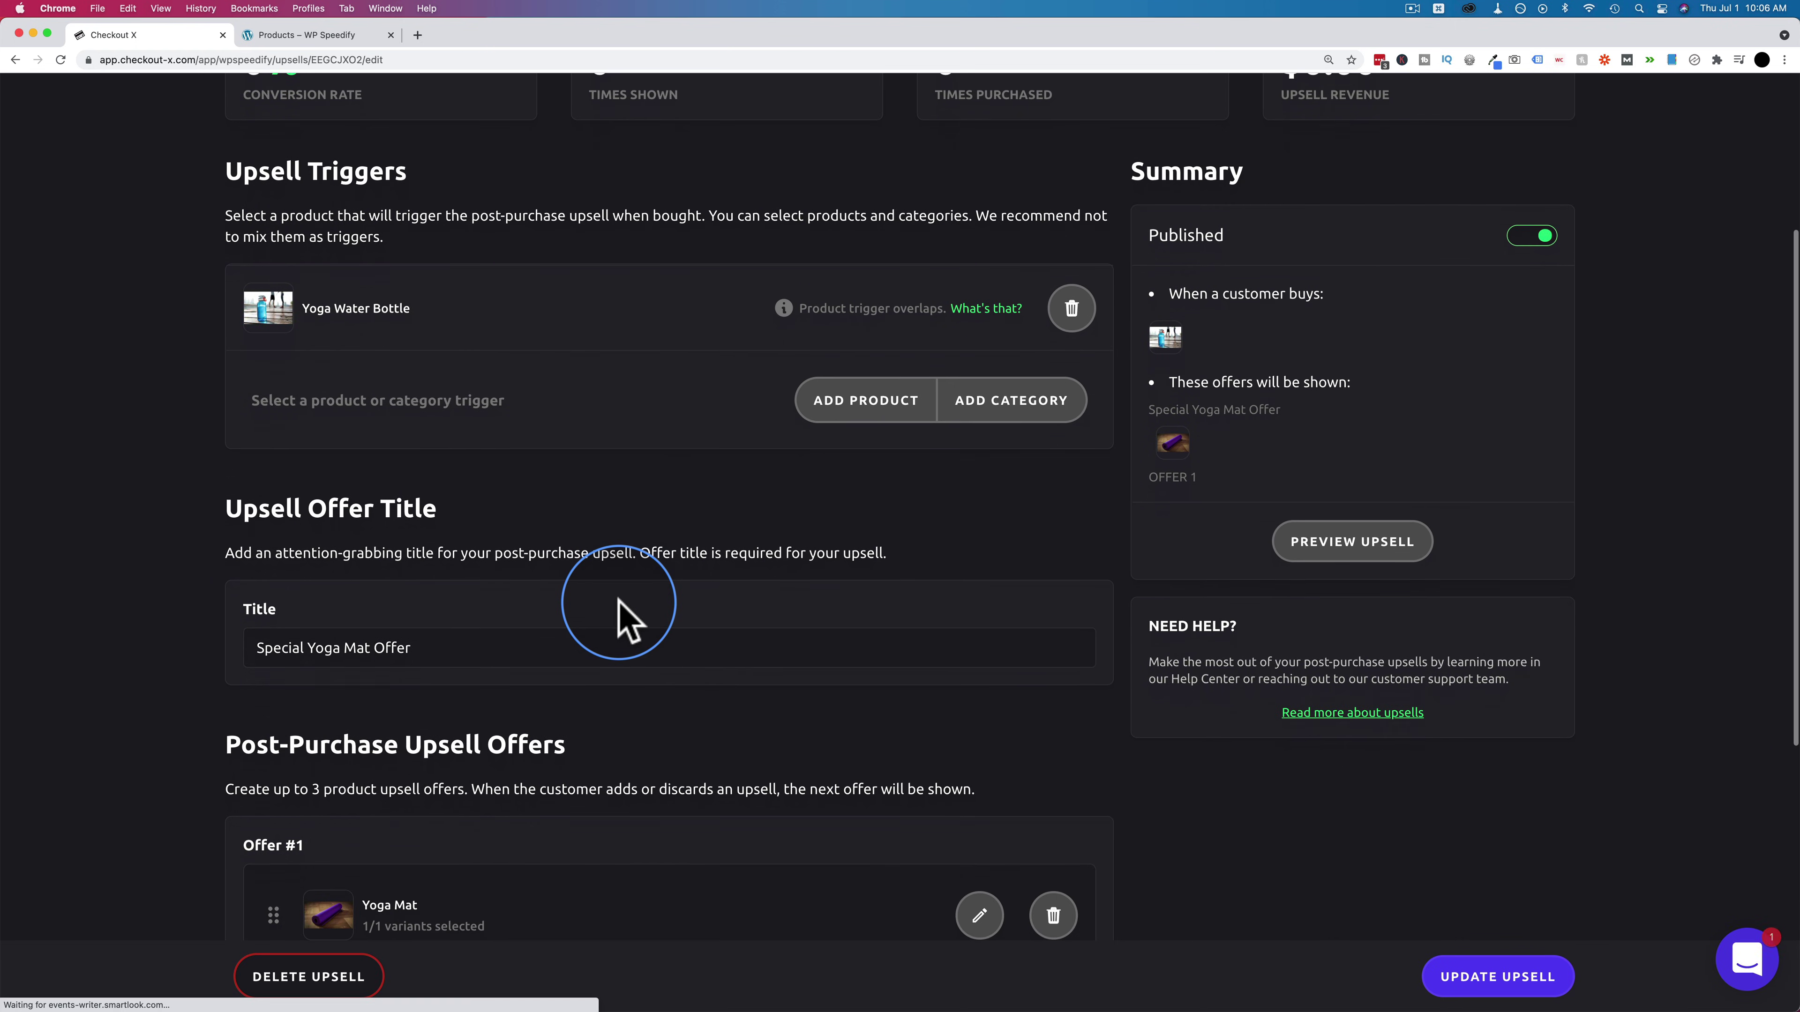
scroll(617, 606, "down", 2)
left_click(978, 661)
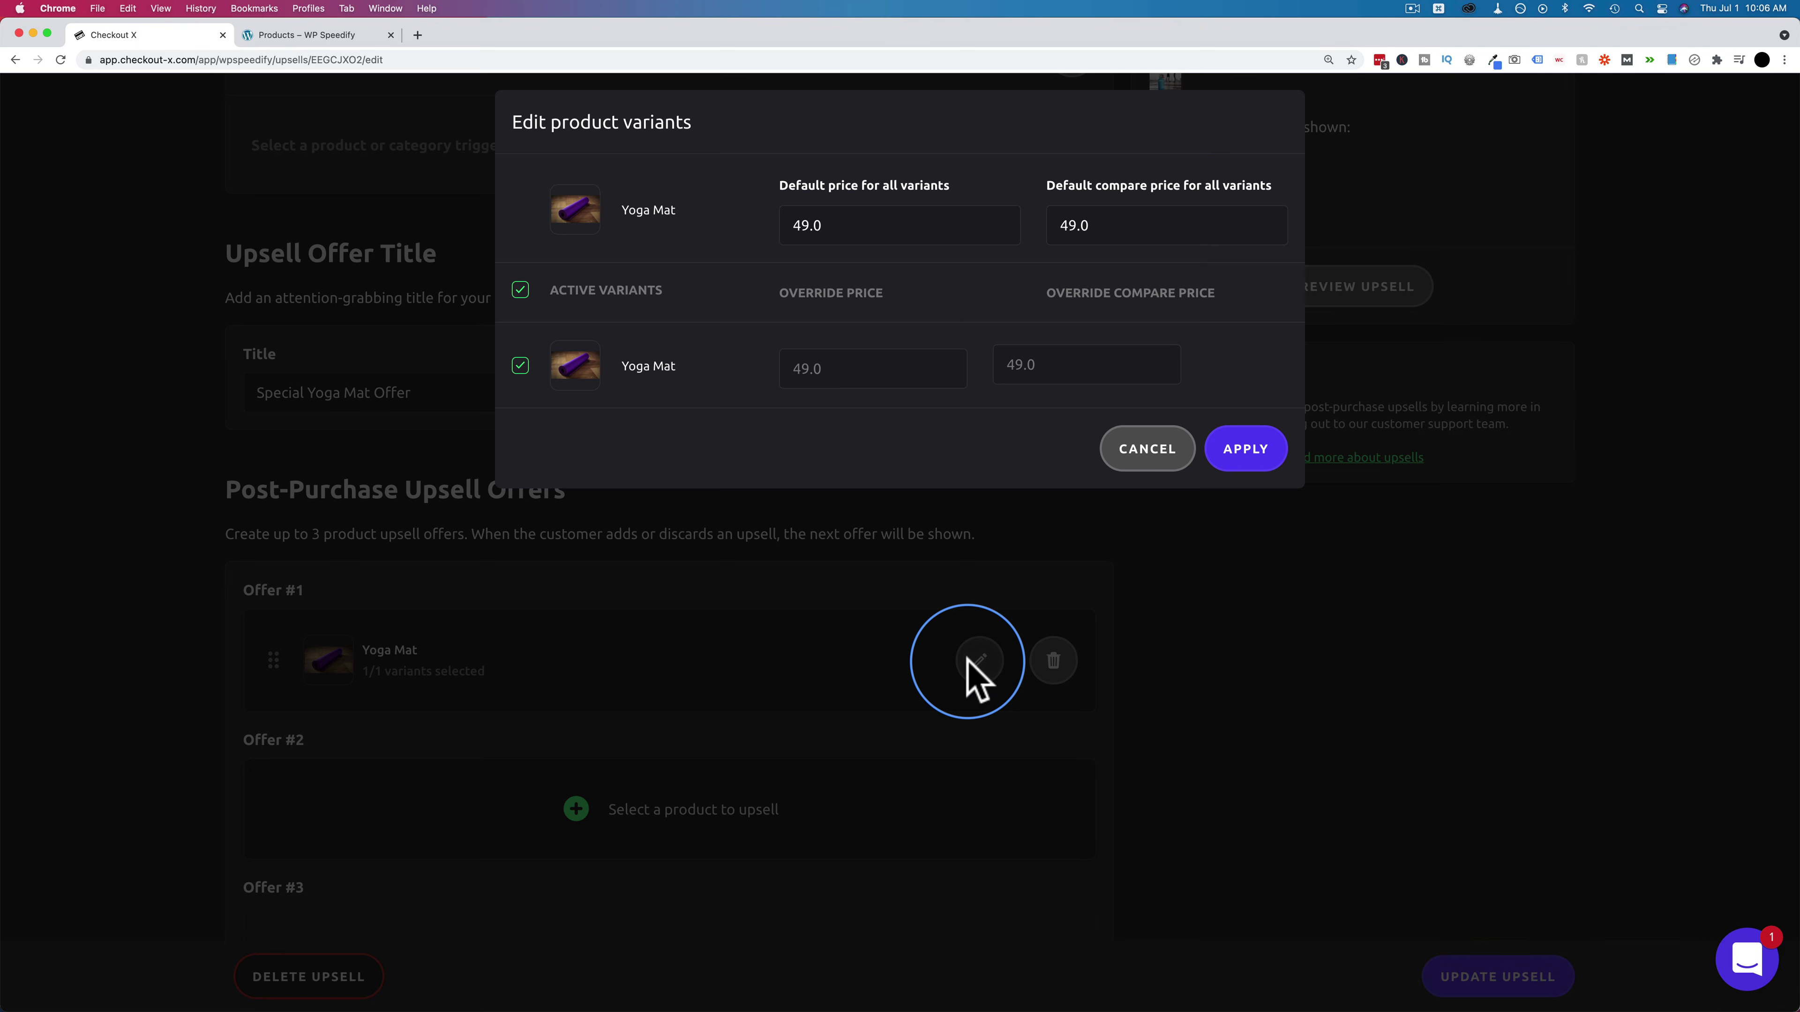
left_click(1137, 458)
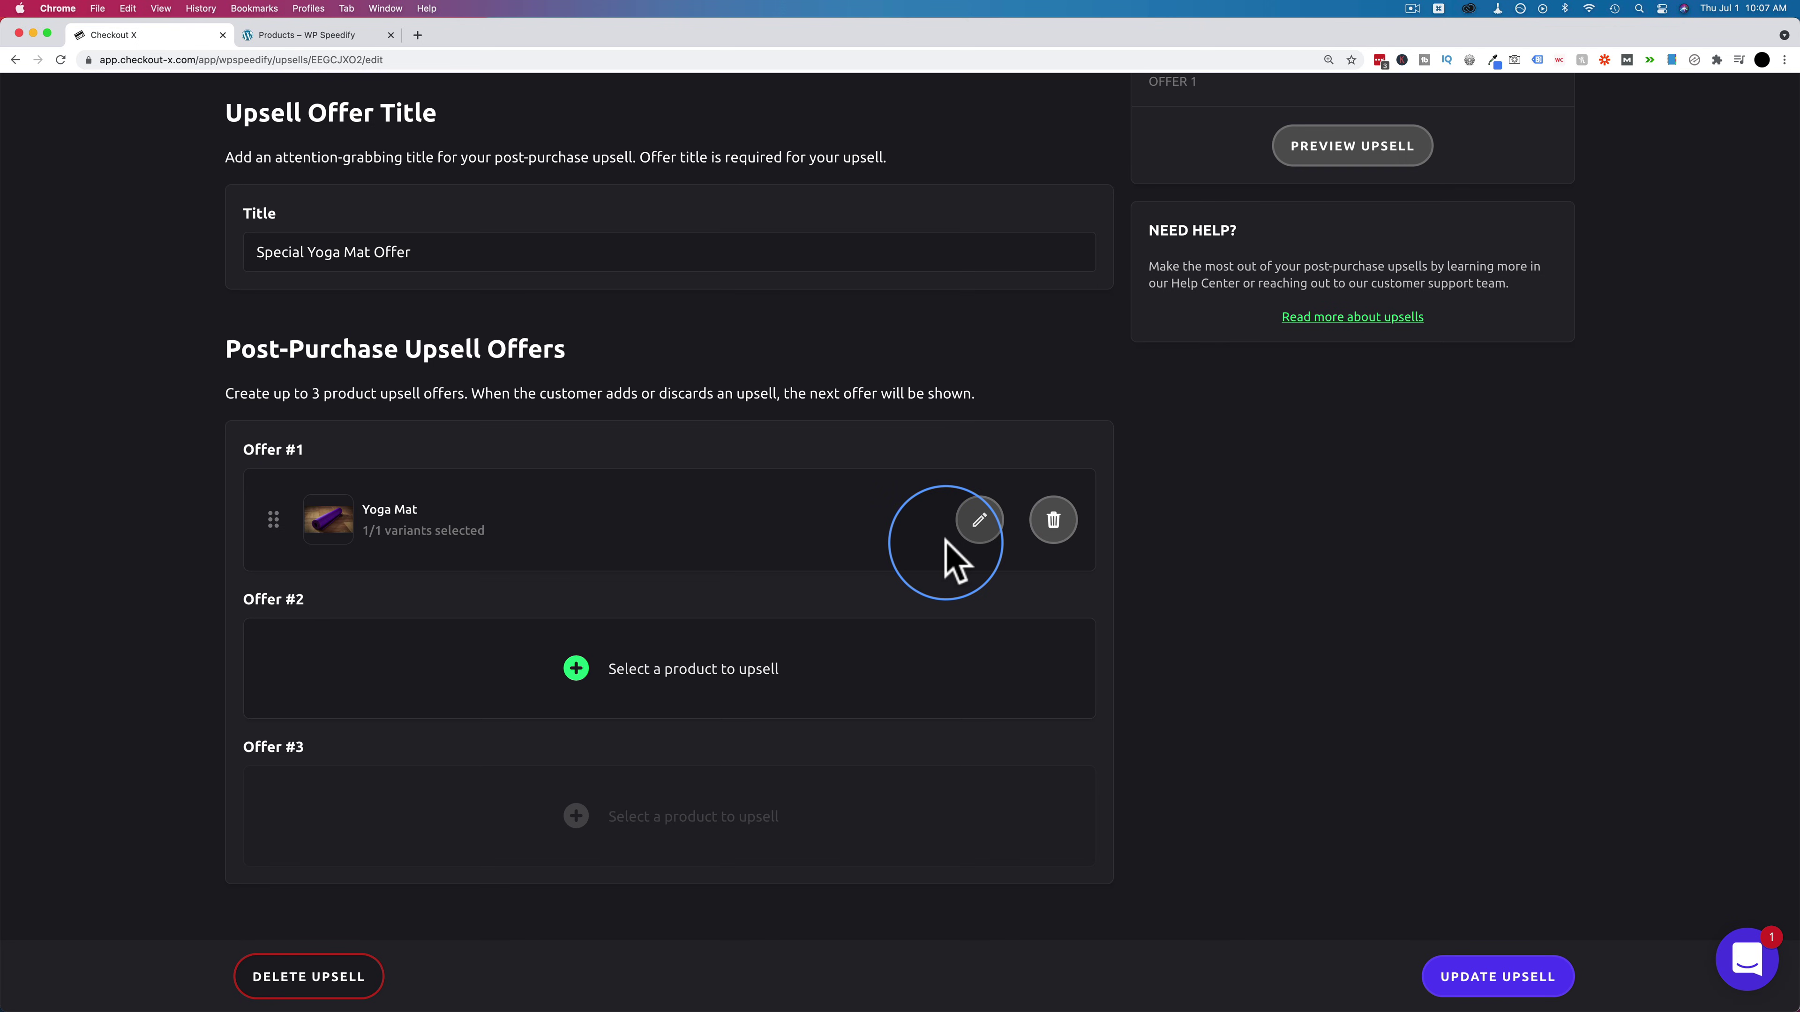